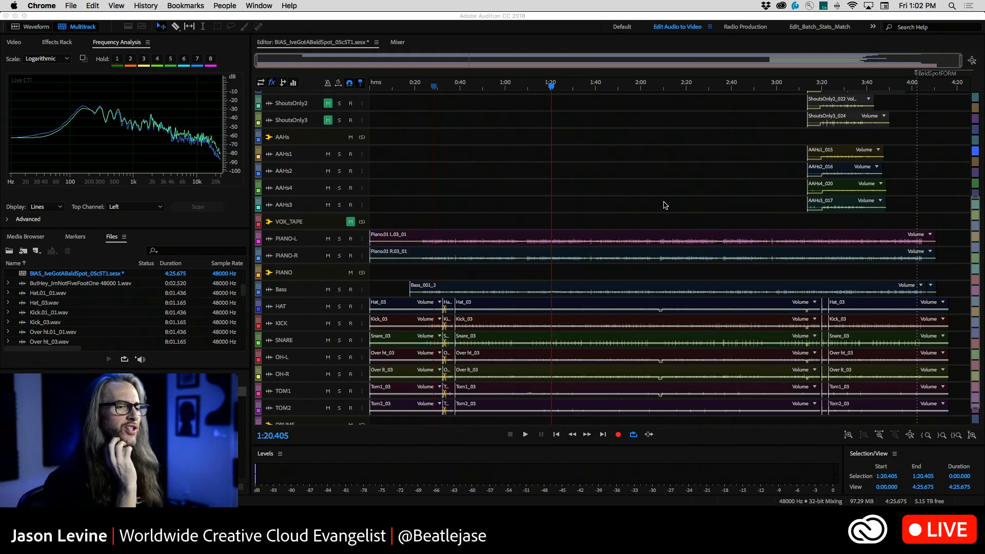
Switch to Adobe Audition, show the session's Mixer, clear the Bass track's clip indicator and select the SNARE track
{"action": "left_click", "coordinate": [402, 41]}
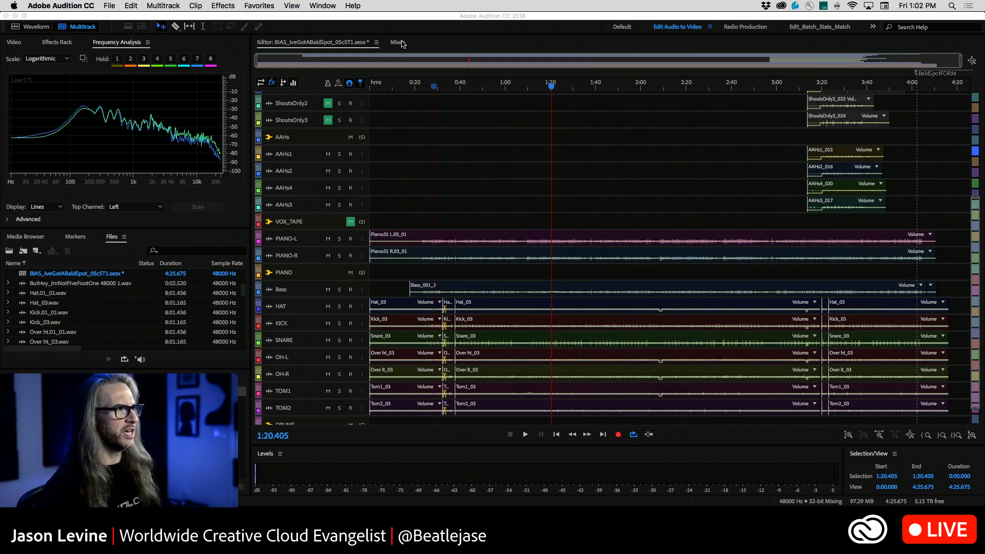
{"action": "left_click", "coordinate": [399, 42]}
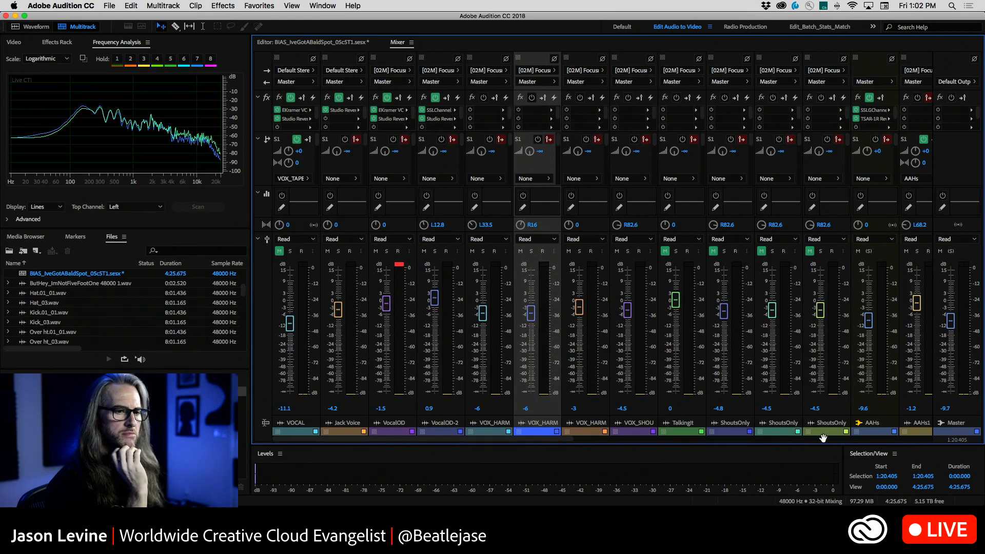
{"action": "scroll", "coordinate": [835, 443], "scroll_direction": "right", "scroll_amount": 10}
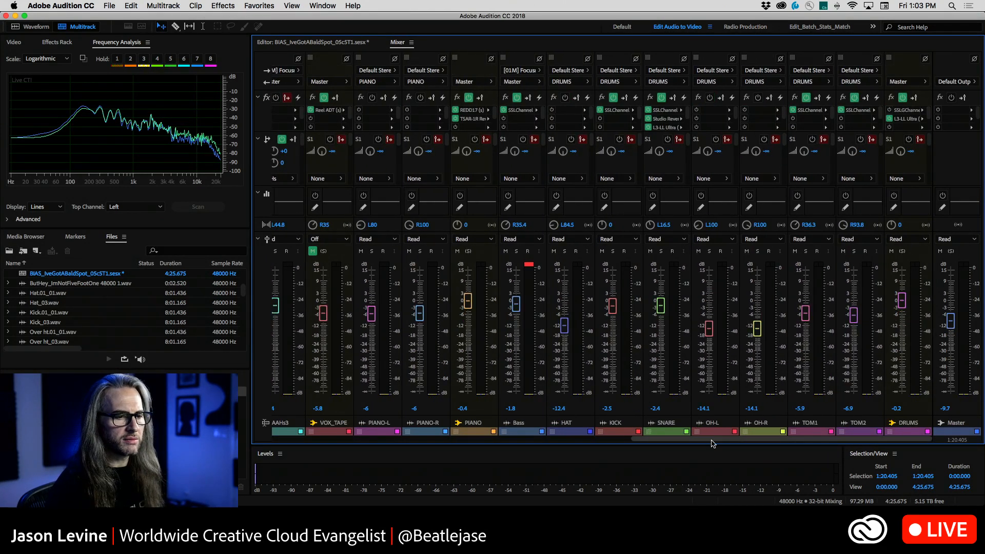
{"action": "left_click", "coordinate": [531, 264]}
{"action": "left_click_drag", "start_coordinate": [698, 440], "coordinate": [743, 440]}
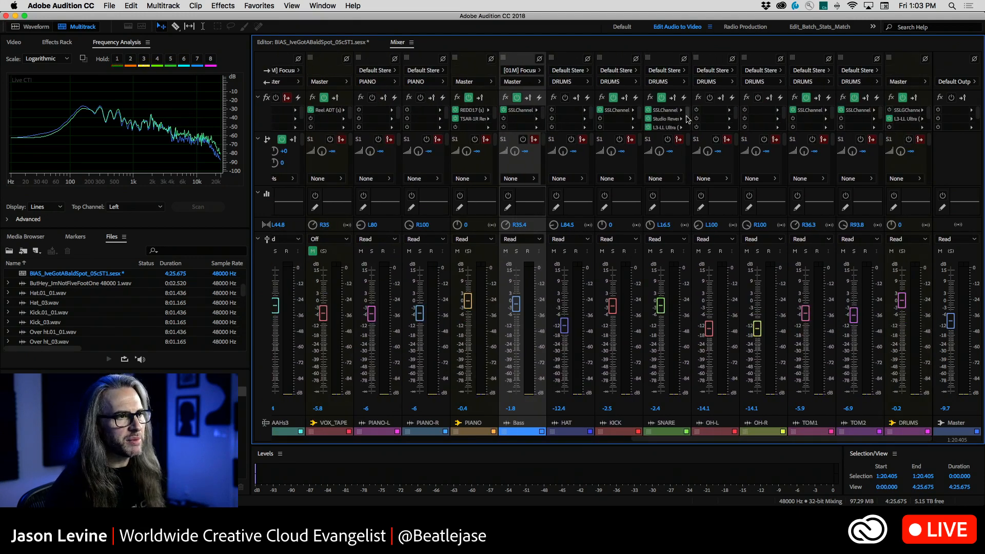
{"action": "left_click_drag", "start_coordinate": [687, 112], "coordinate": [688, 107]}
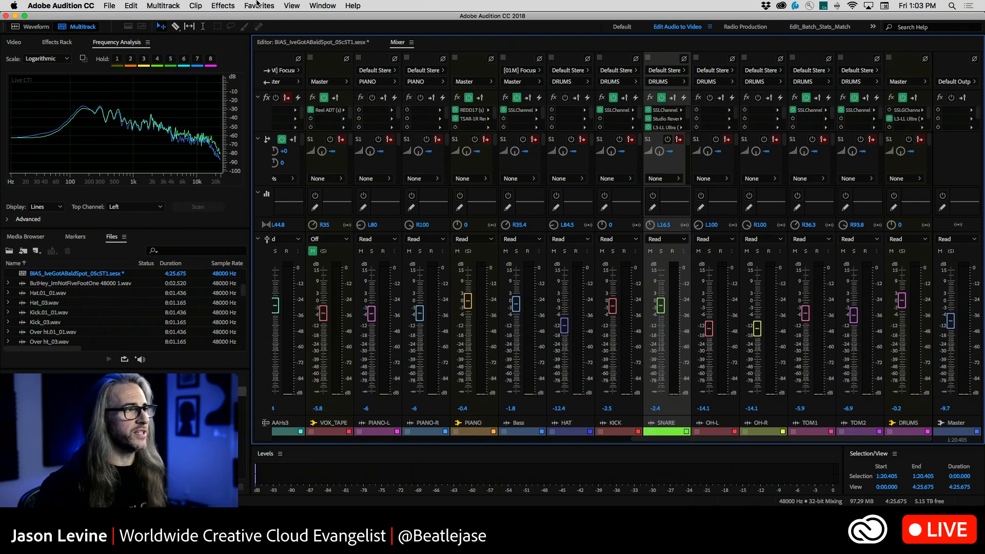
Return to the multitrack editor and look through the session's tracks from the vocals down to the drums and Master
{"action": "left_click", "coordinate": [327, 42]}
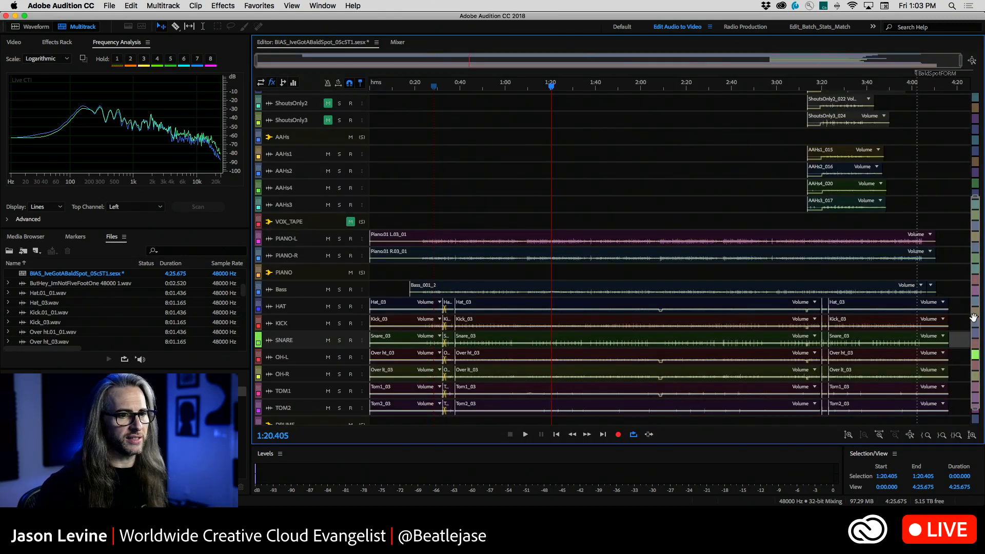
{"action": "left_click_drag", "start_coordinate": [977, 277], "coordinate": [980, 170]}
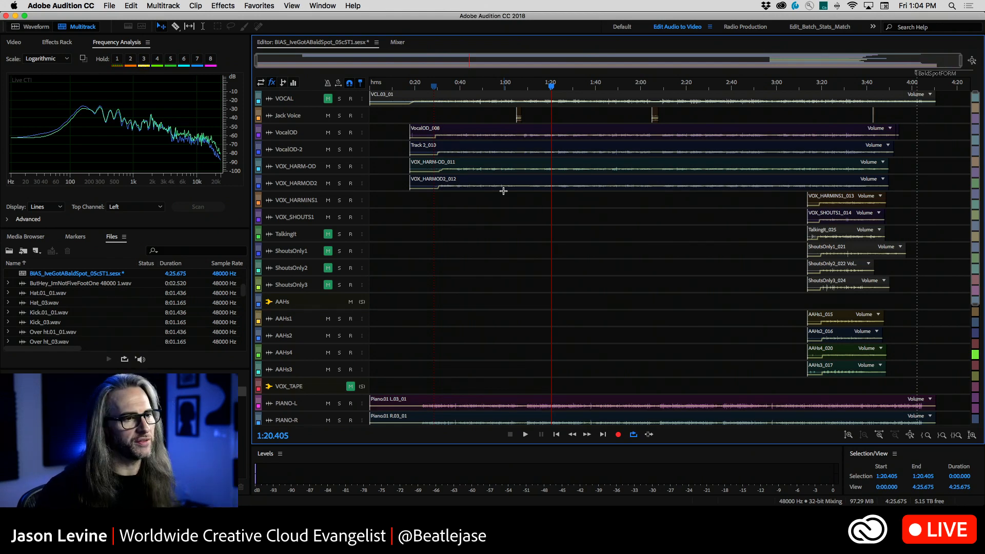
{"action": "scroll", "coordinate": [674, 316], "scroll_direction": "down", "scroll_amount": 5}
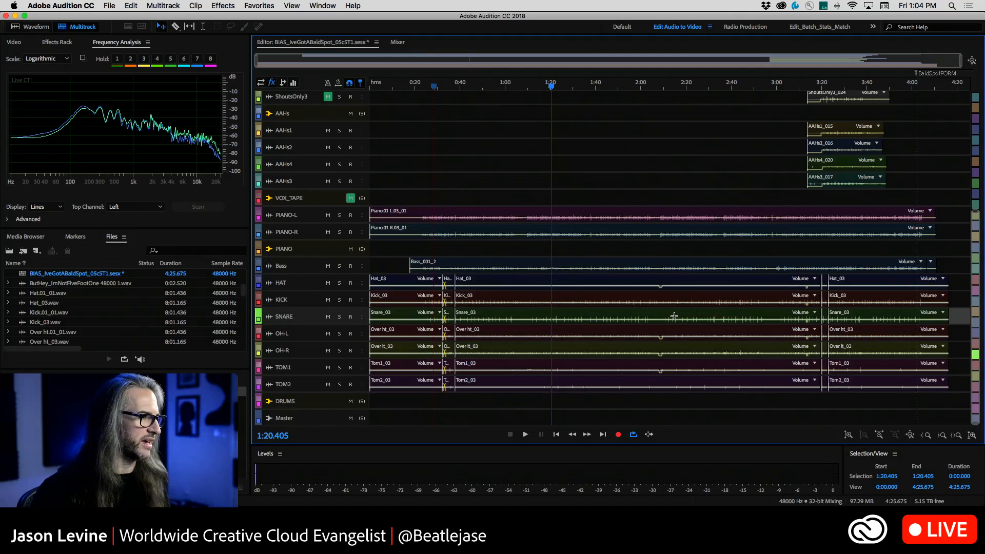
{"action": "scroll", "coordinate": [674, 316], "scroll_direction": "up", "scroll_amount": 5}
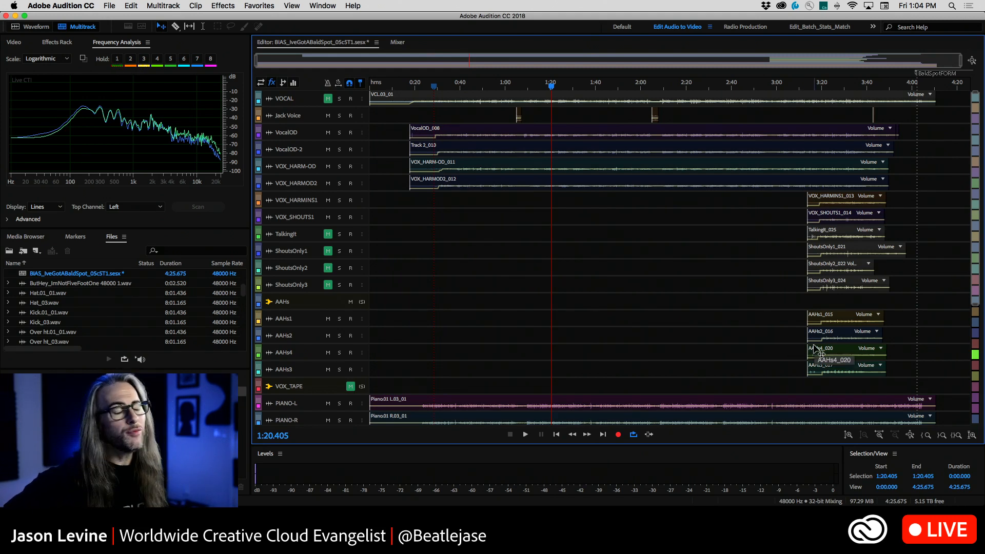
Examine the installed VST and AU plug-ins, including the Softube, WaveMachine Labs and Waves AU effects
{"action": "left_click", "coordinate": [222, 6]}
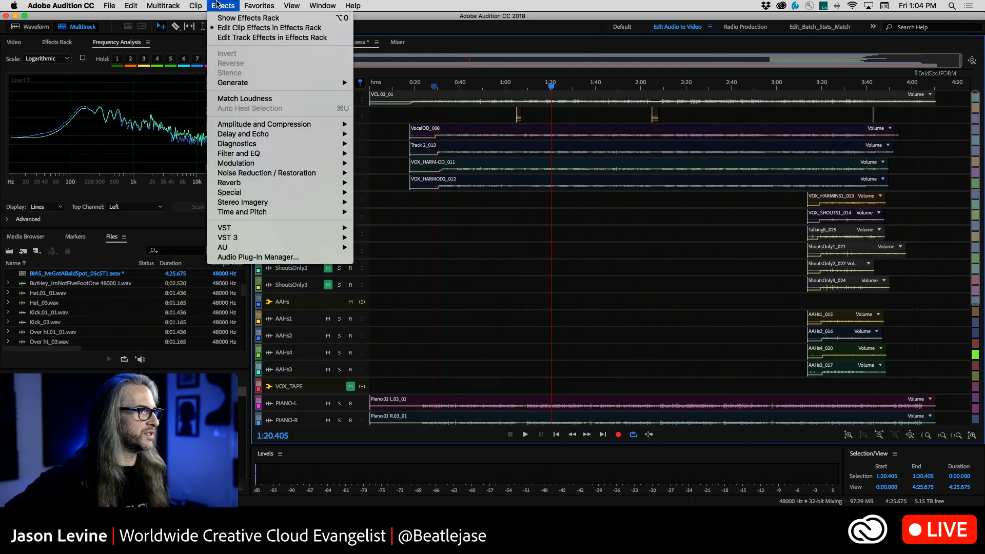
{"action": "mouse_move", "coordinate": [210, 231]}
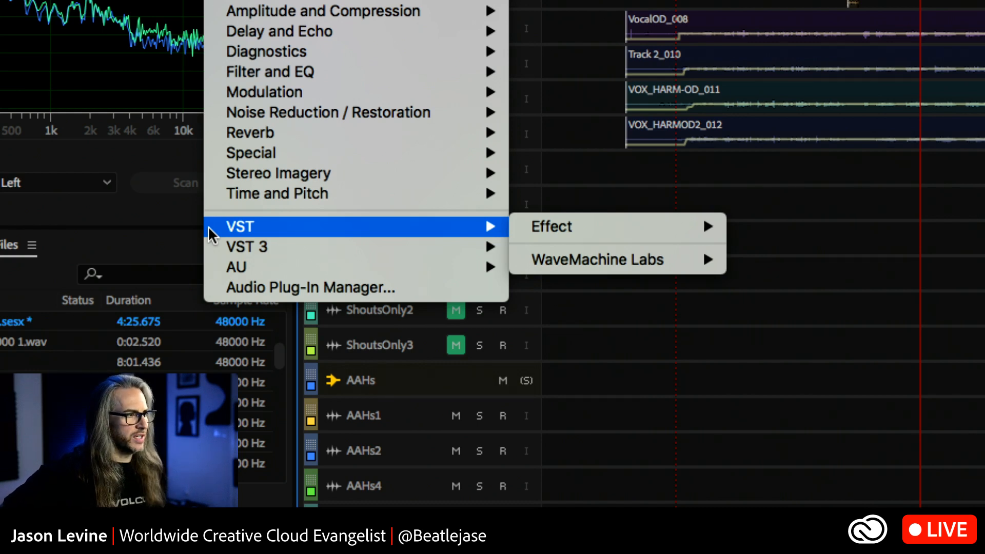
{"action": "mouse_move", "coordinate": [276, 254]}
{"action": "mouse_move", "coordinate": [332, 262]}
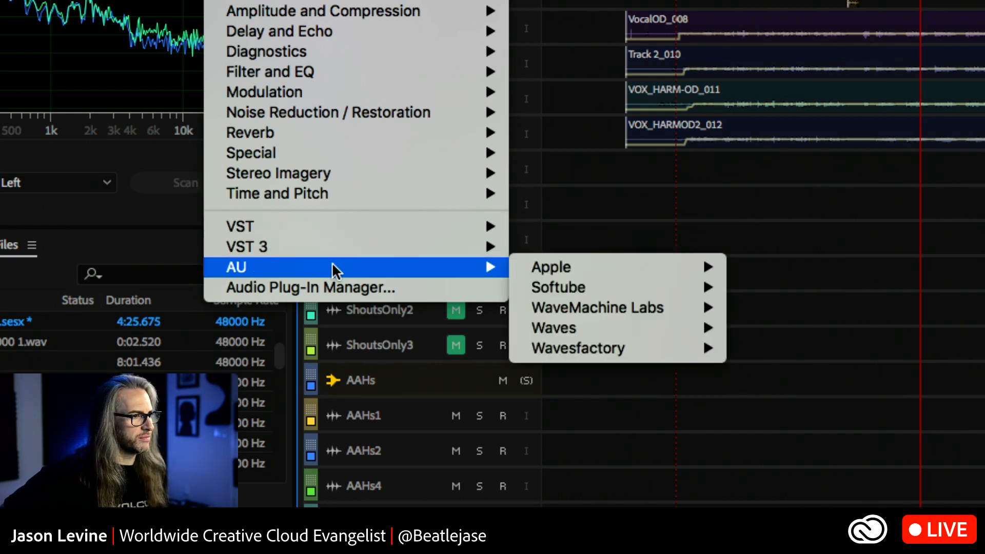
{"action": "mouse_move", "coordinate": [607, 280]}
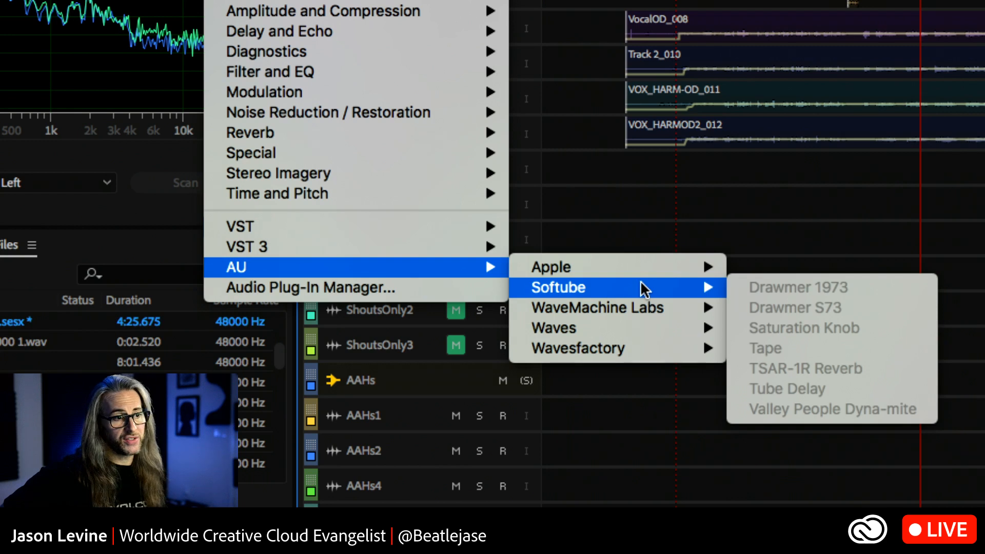
{"action": "mouse_move", "coordinate": [645, 308]}
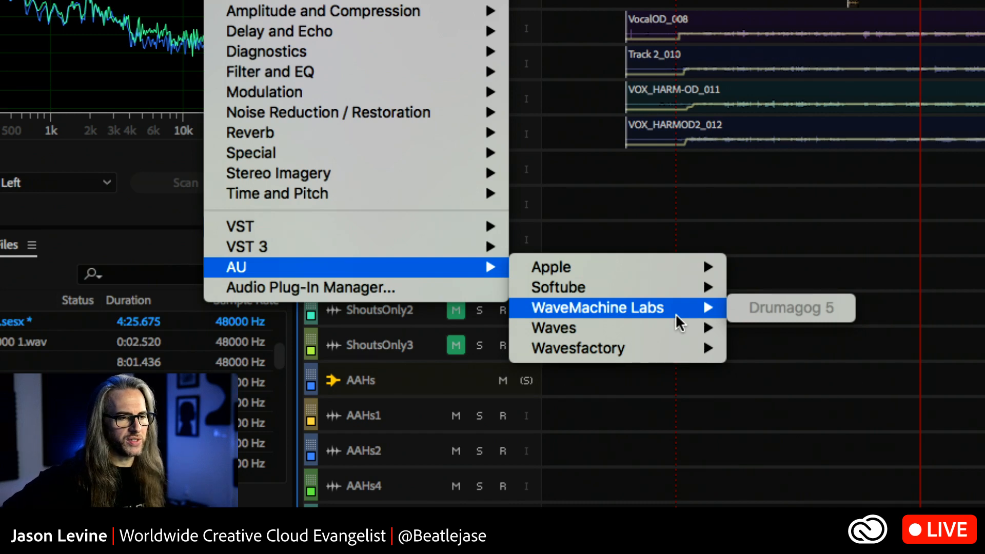
{"action": "mouse_move", "coordinate": [669, 328]}
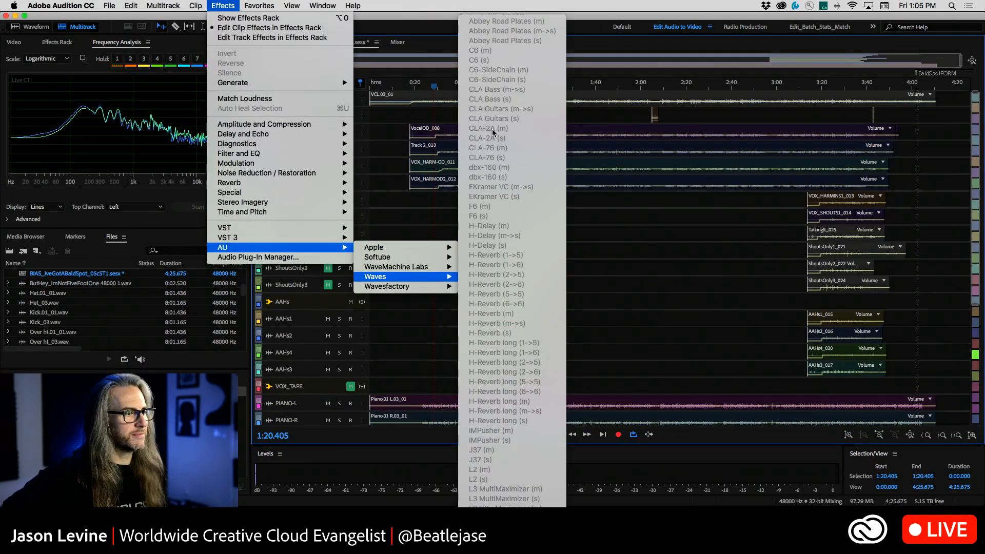
{"action": "scroll", "coordinate": [512, 261], "scroll_direction": "down", "scroll_amount": 5}
{"action": "scroll", "coordinate": [512, 260], "scroll_direction": "down", "scroll_amount": 5}
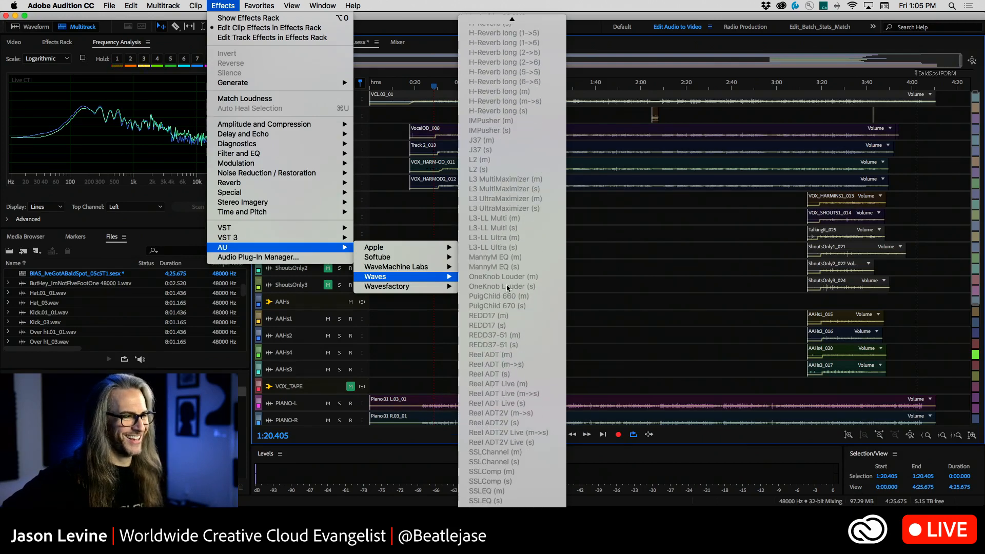
{"action": "left_click", "coordinate": [498, 13]}
Review the Waves AU effects from Abbey Road Plates through the Reel ADT versions, and check the Wavesfactory group
{"action": "left_click", "coordinate": [195, 6]}
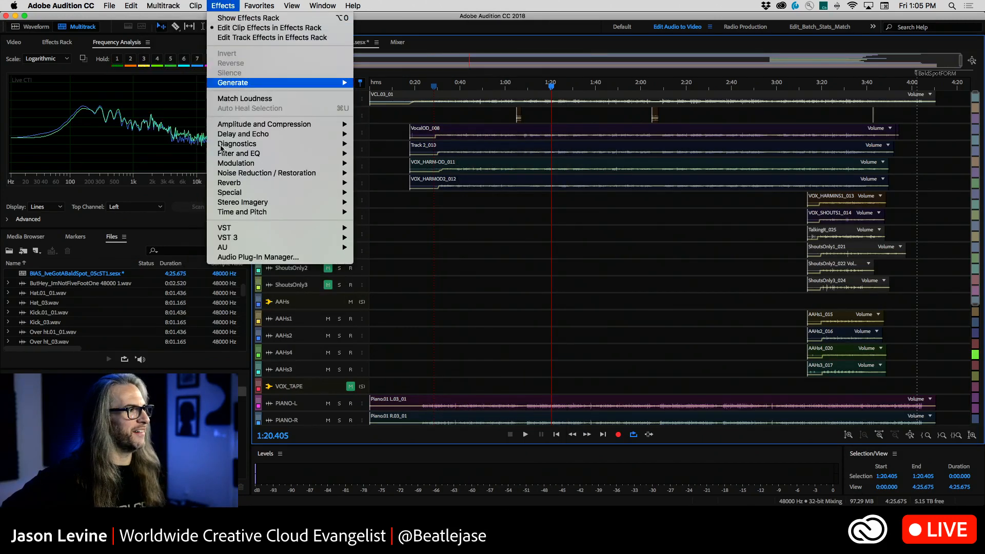
{"action": "mouse_move", "coordinate": [252, 248]}
{"action": "mouse_move", "coordinate": [418, 277]}
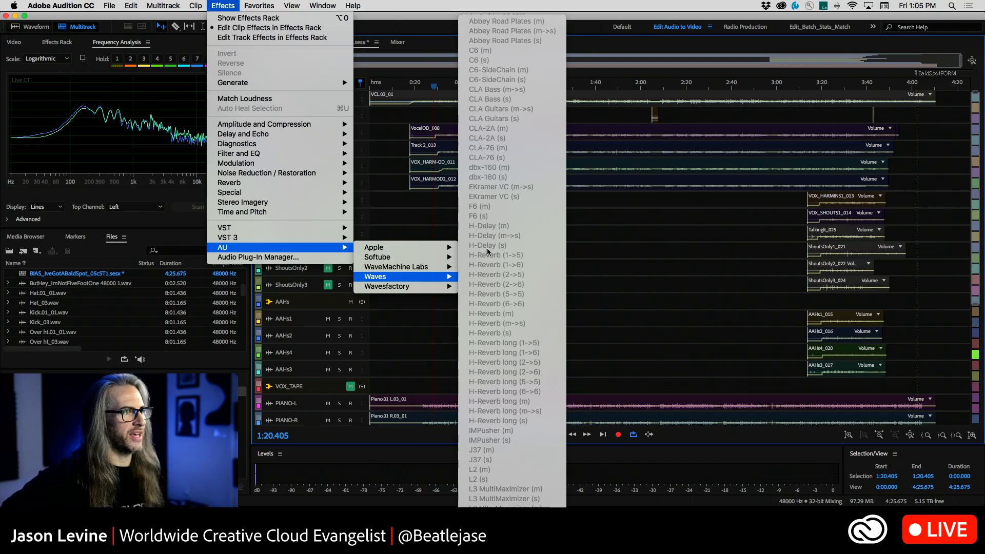
{"action": "scroll", "coordinate": [481, 424], "scroll_direction": "down", "scroll_amount": 10}
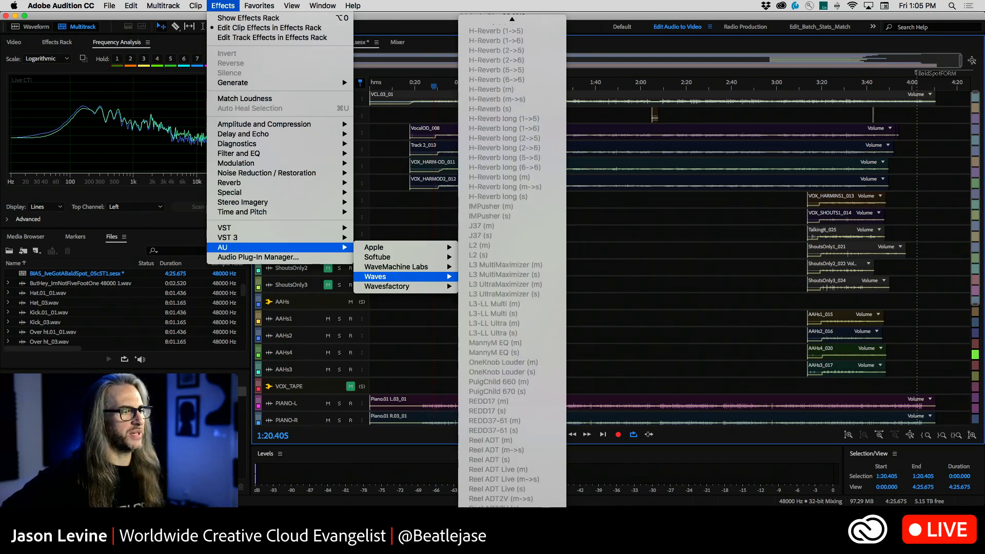
{"action": "left_click", "coordinate": [491, 4]}
{"action": "left_click", "coordinate": [175, 6]}
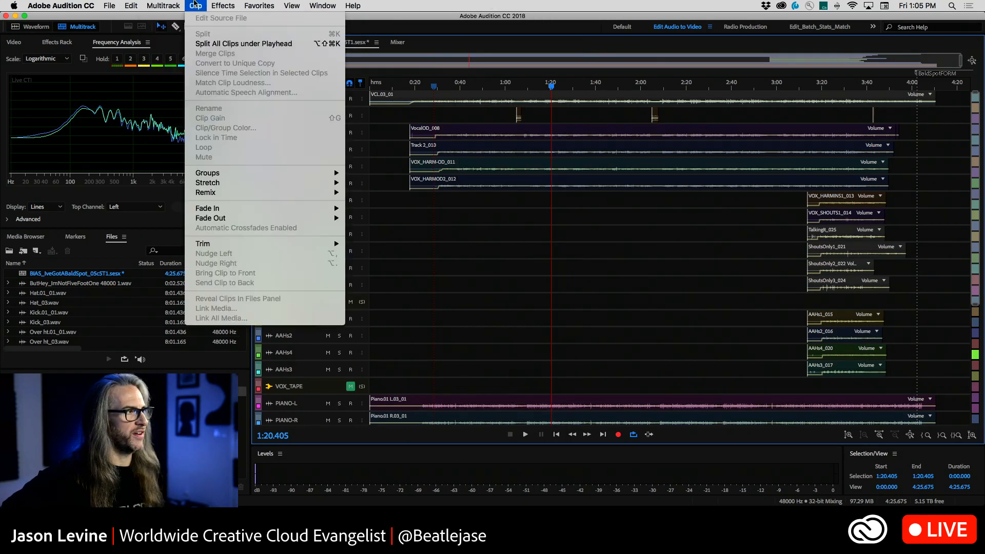
{"action": "mouse_move", "coordinate": [308, 247]}
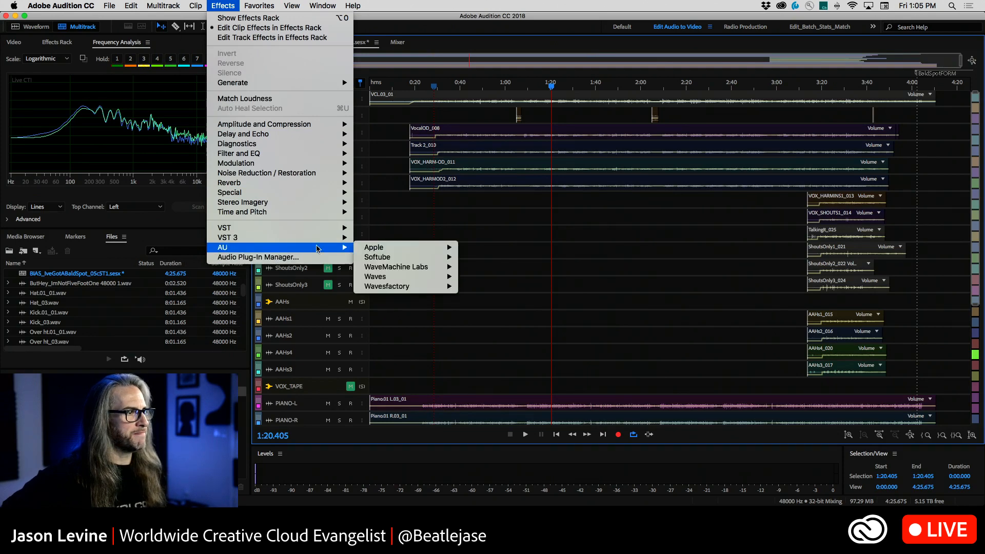
{"action": "mouse_move", "coordinate": [412, 287]}
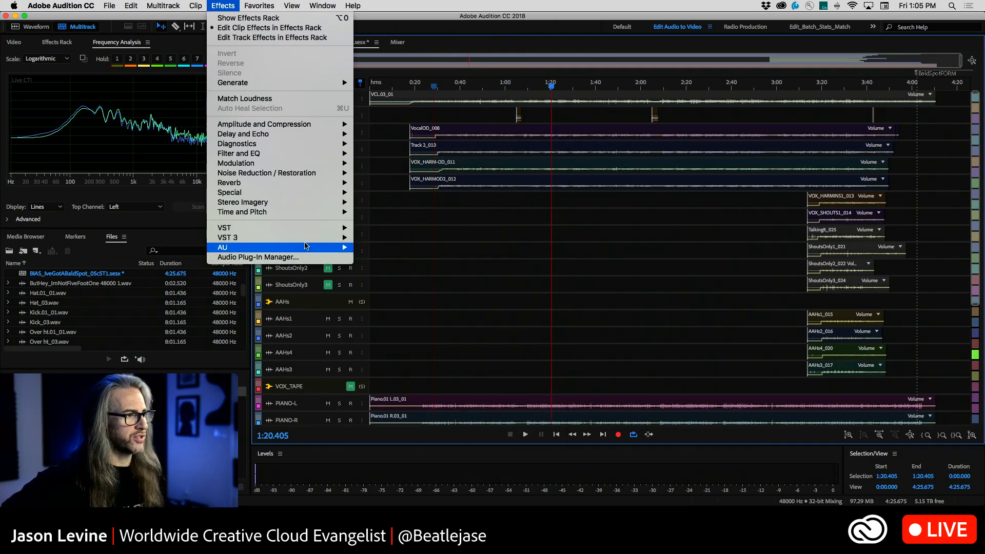
{"action": "left_click", "coordinate": [216, 5]}
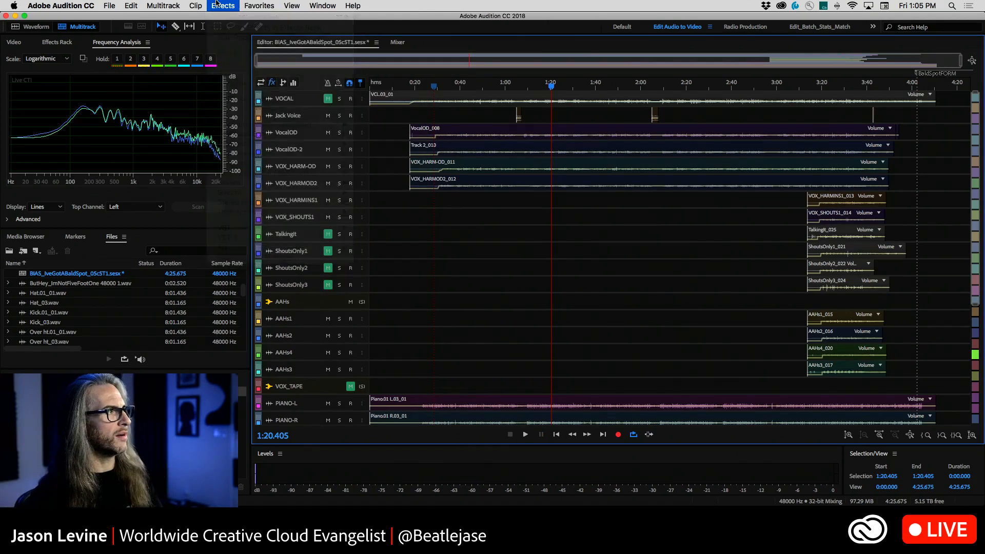
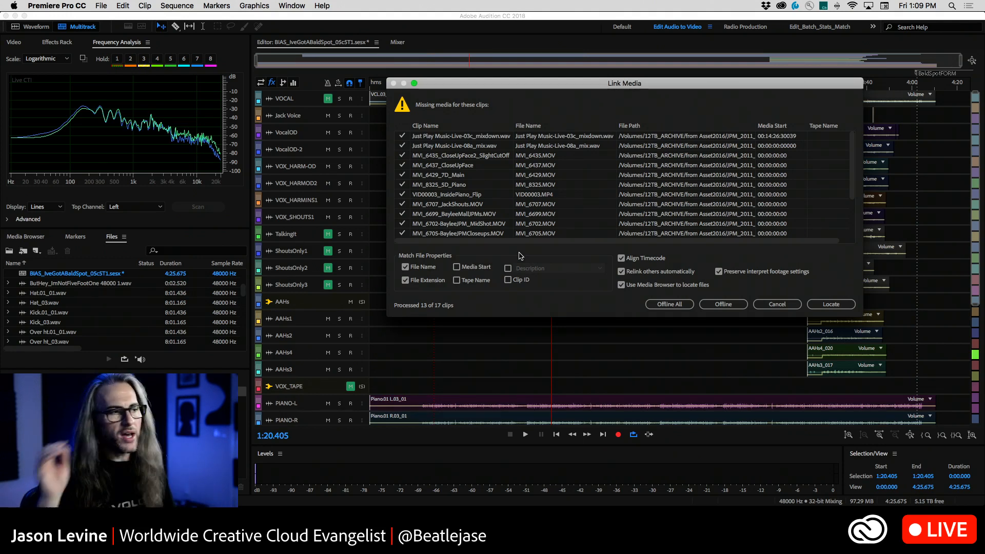
Start locating the missing MVI_6473.MOV, expanding JPM_2011_Video and its JustPlayMusic_VideoMasters subfolder on the archive drive
{"action": "scroll", "coordinate": [531, 210], "scroll_direction": "down", "scroll_amount": 5}
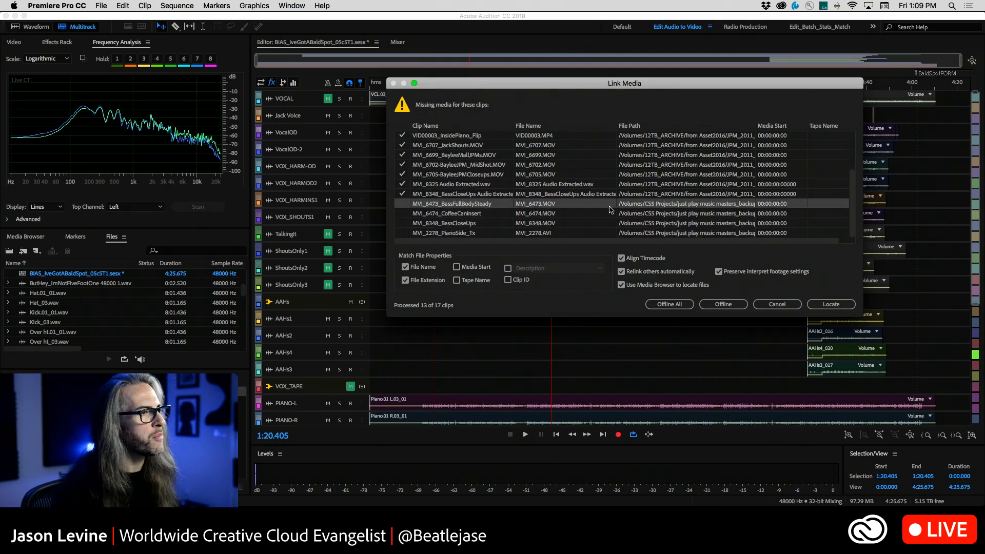
{"action": "left_click", "coordinate": [831, 304]}
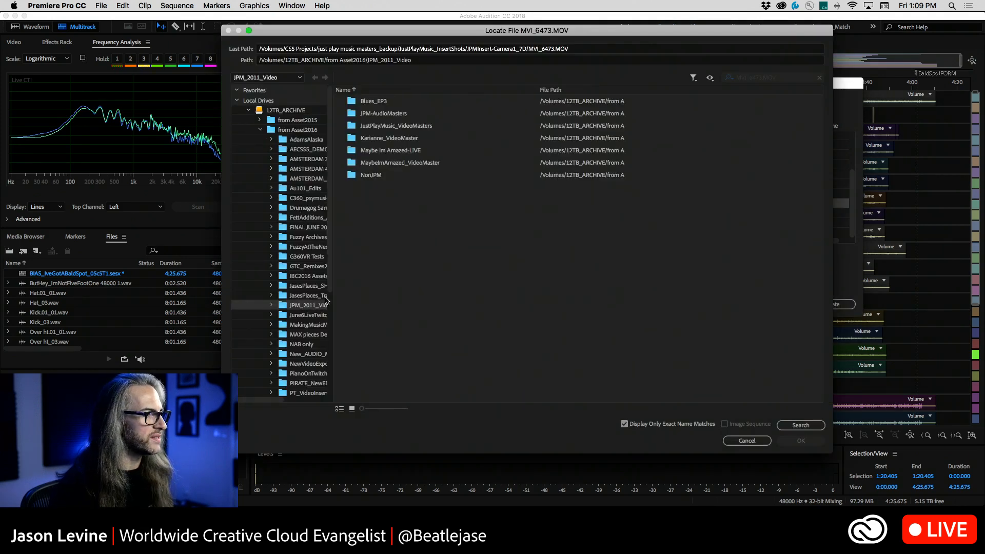
{"action": "scroll", "coordinate": [318, 297], "scroll_direction": "down", "scroll_amount": 4}
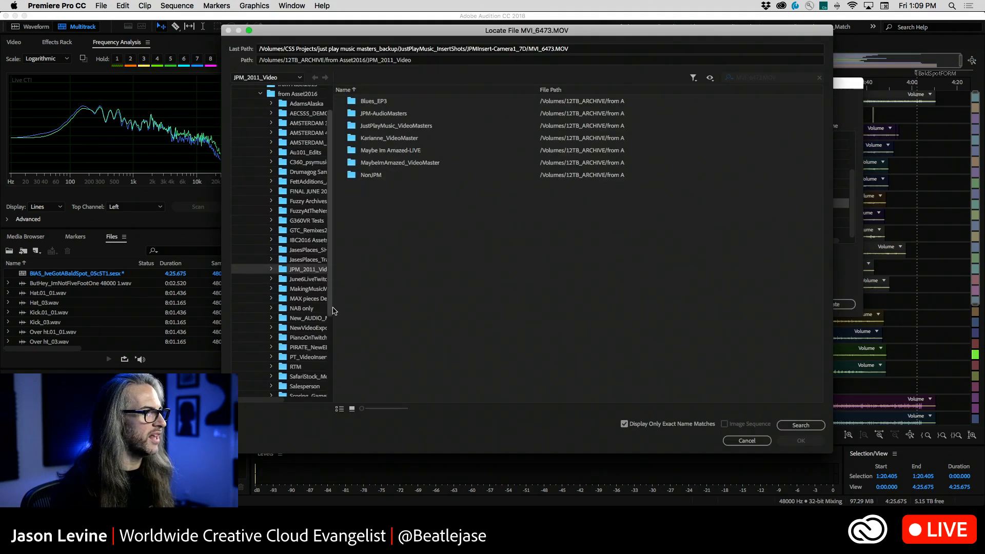
{"action": "left_click", "coordinate": [271, 263]}
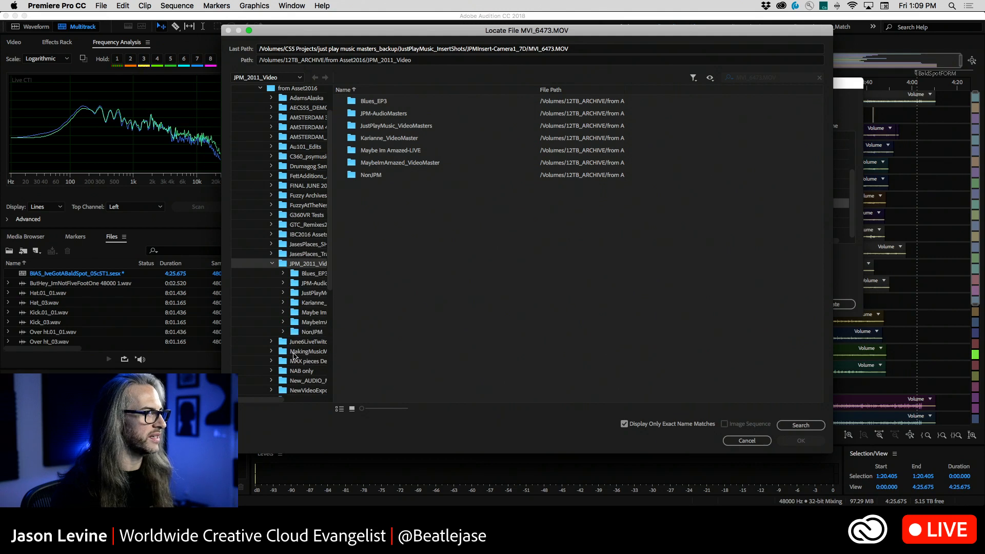
{"action": "left_click_drag", "start_coordinate": [257, 402], "coordinate": [286, 402]}
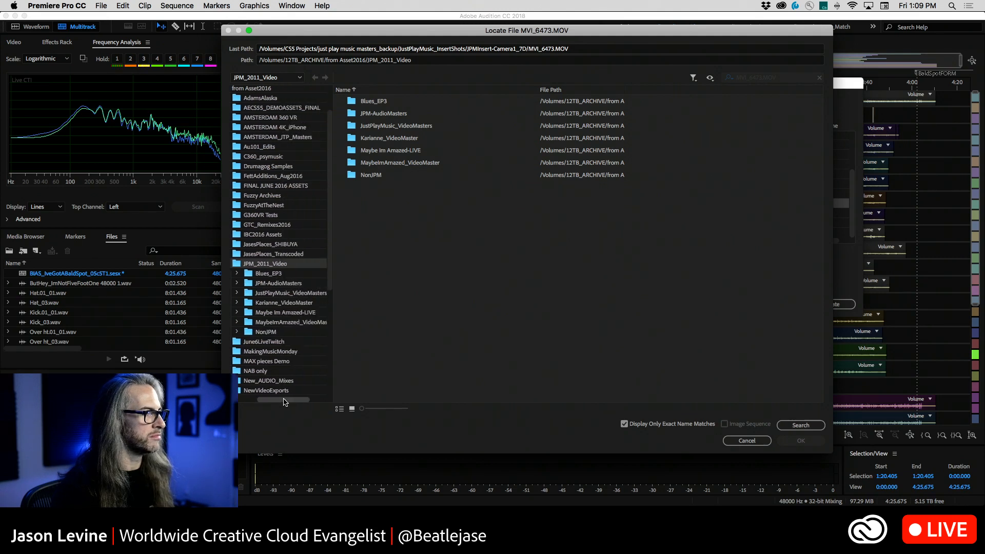
{"action": "left_click", "coordinate": [239, 293]}
{"action": "scroll", "coordinate": [334, 256], "scroll_direction": "down", "scroll_amount": 3}
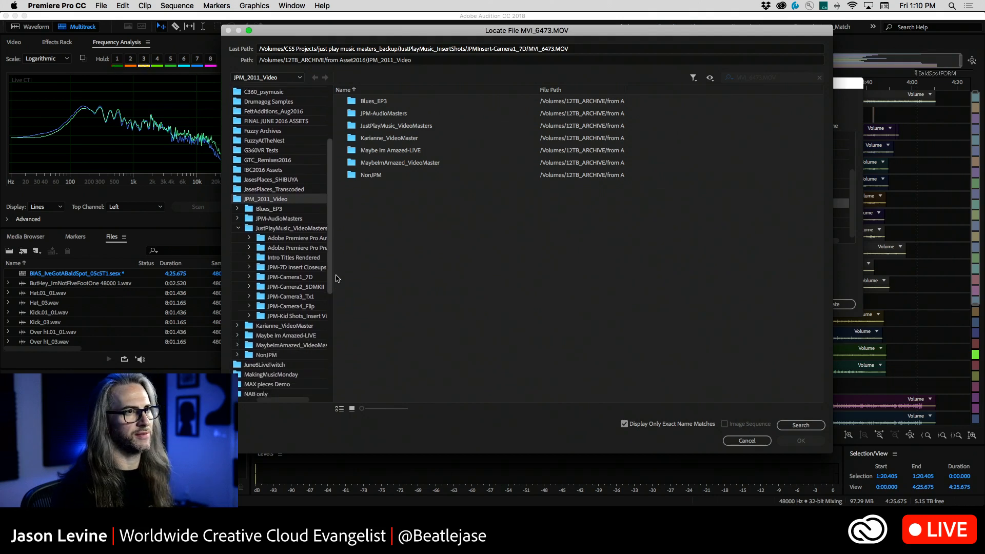
{"action": "scroll", "coordinate": [331, 277], "scroll_direction": "down", "scroll_amount": 2}
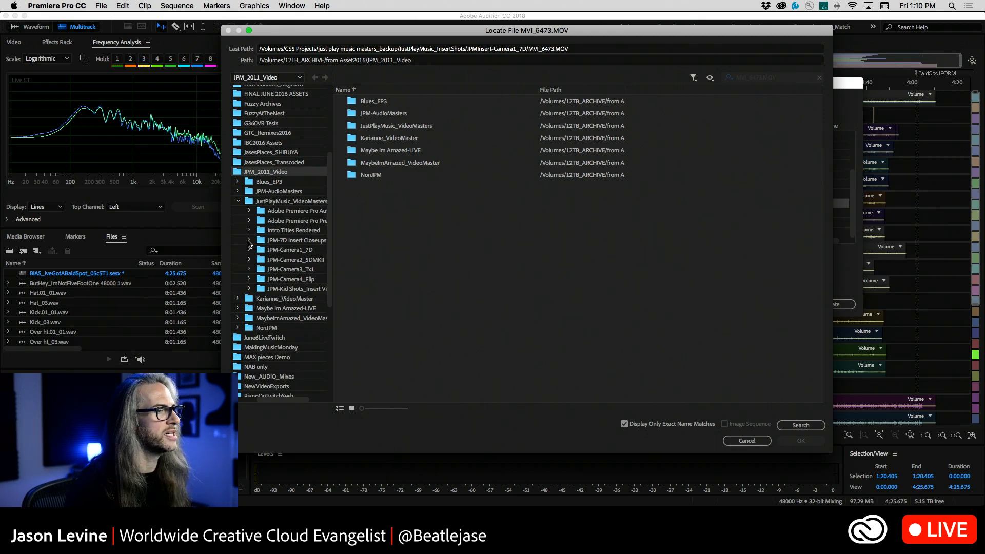
Open the JPM-7D Insert Closeups folder and turn off the exact name matches filter to list all its files
{"action": "left_click", "coordinate": [249, 240]}
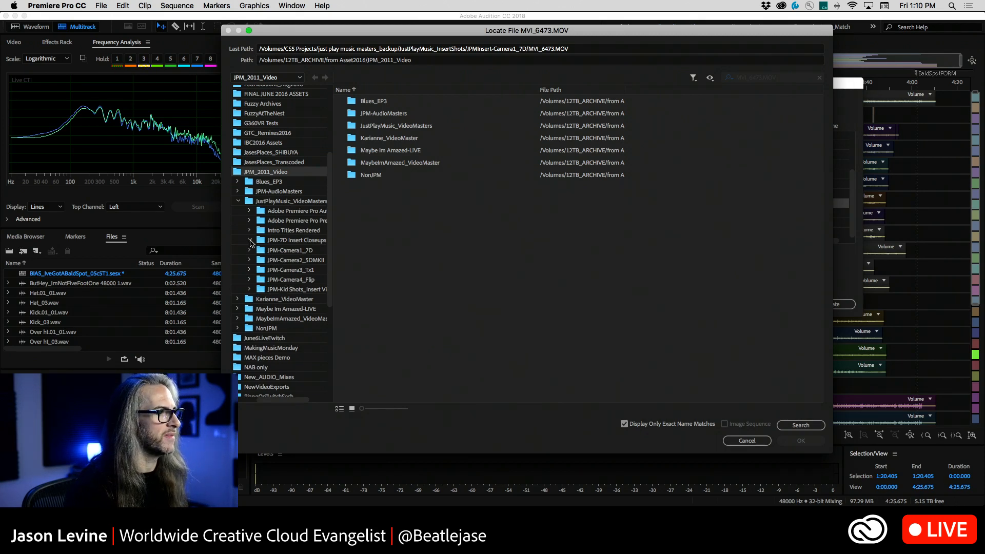
{"action": "left_click", "coordinate": [278, 241]}
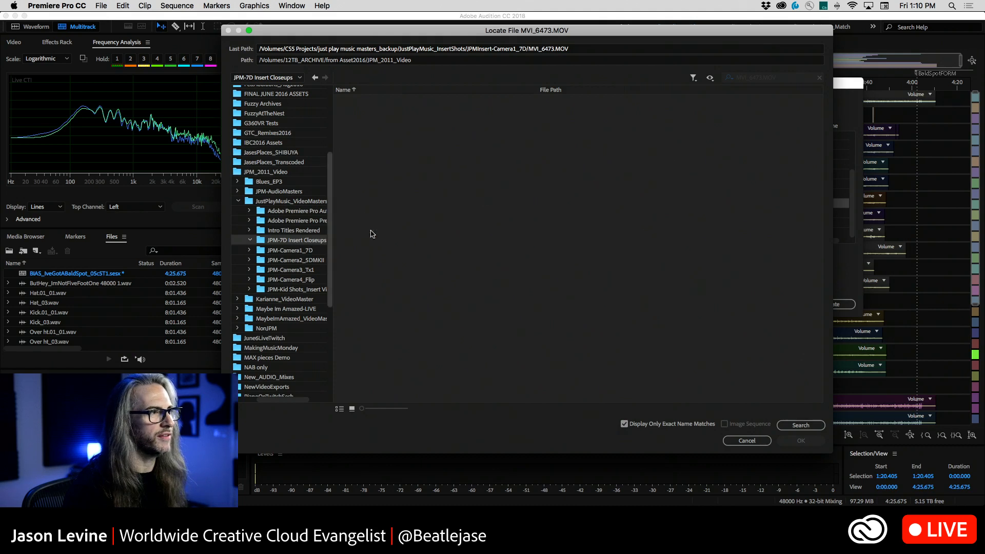
{"action": "left_click", "coordinate": [625, 424]}
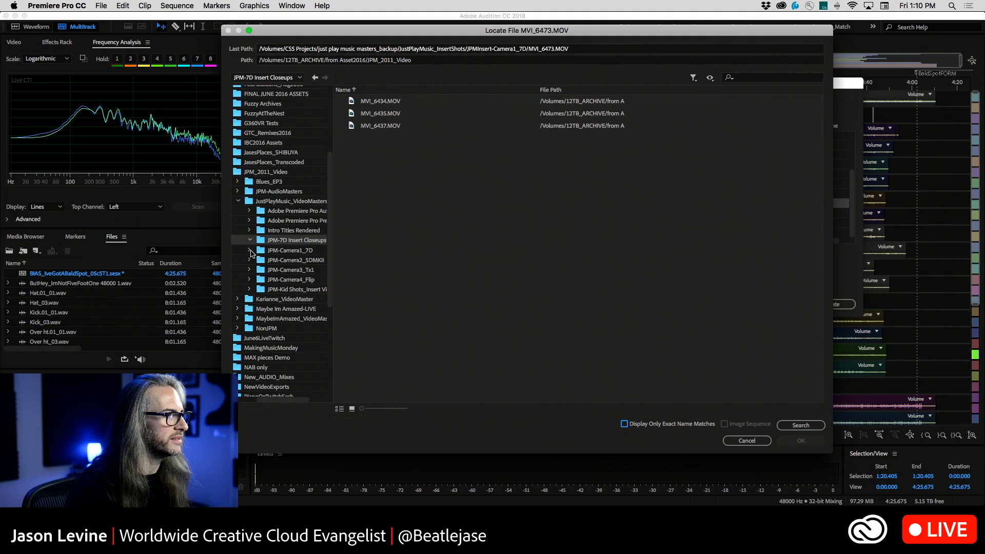
Check the Kid Shots 20111107, Camera3_Tx1, Camera2_5DMKII, Camera1_7D and 7D Insert Closeups folders for the clip, then cancel the locate operation
{"action": "left_click", "coordinate": [250, 290]}
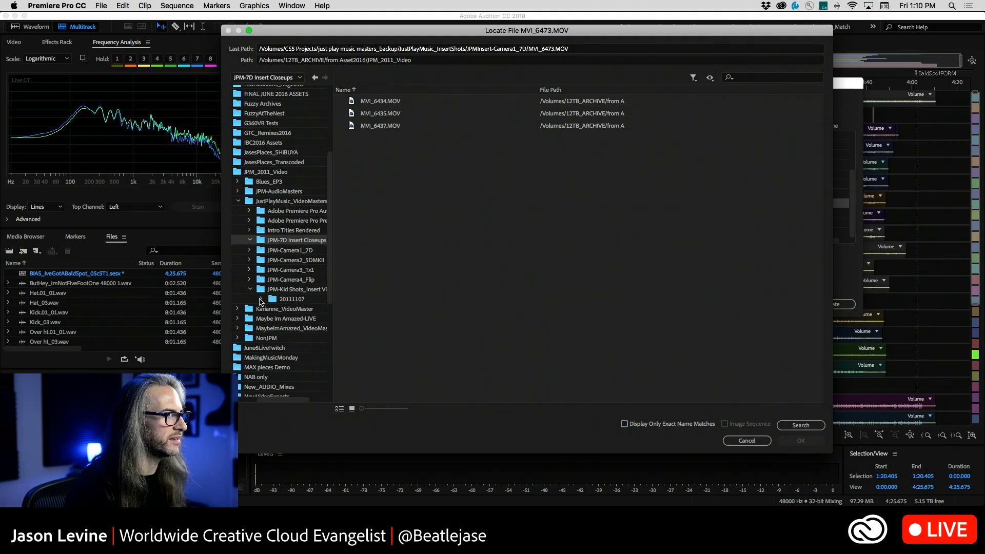
{"action": "left_click", "coordinate": [274, 299]}
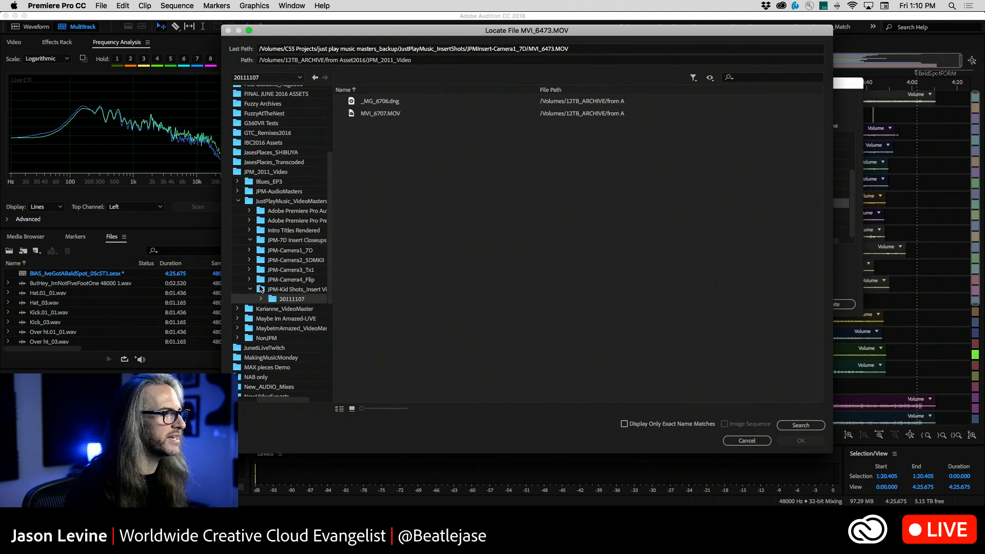
{"action": "left_click", "coordinate": [250, 280]}
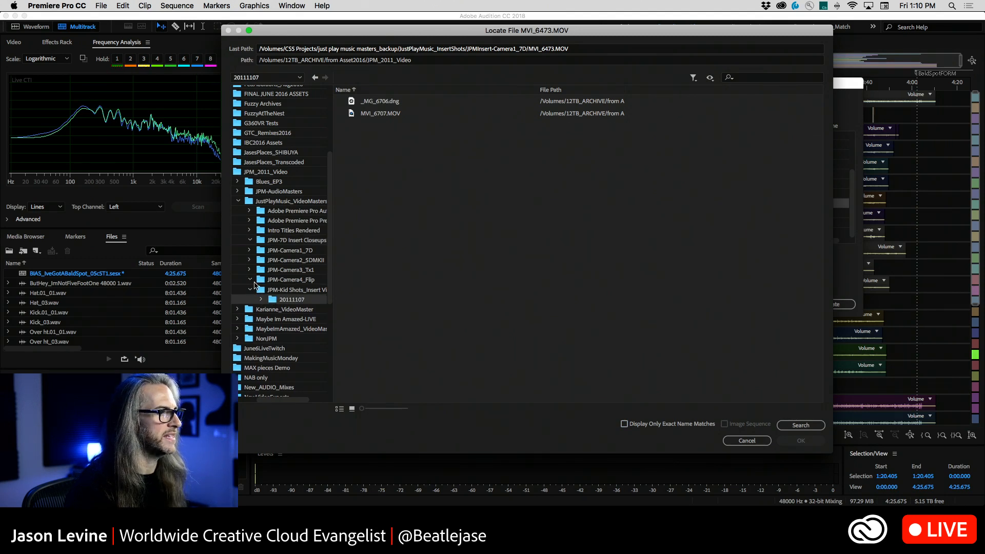
{"action": "left_click", "coordinate": [267, 282]}
{"action": "left_click", "coordinate": [263, 270]}
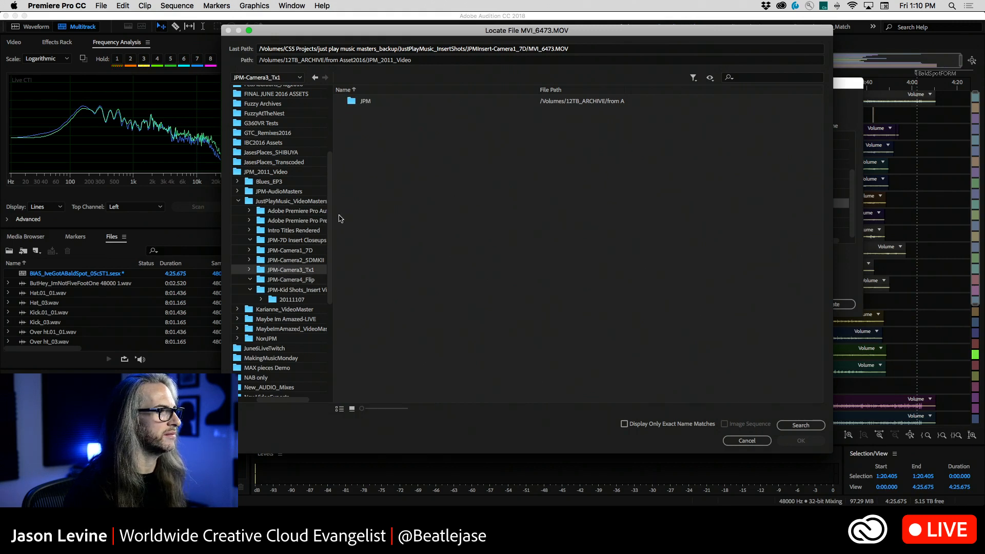
{"action": "left_click", "coordinate": [286, 261]}
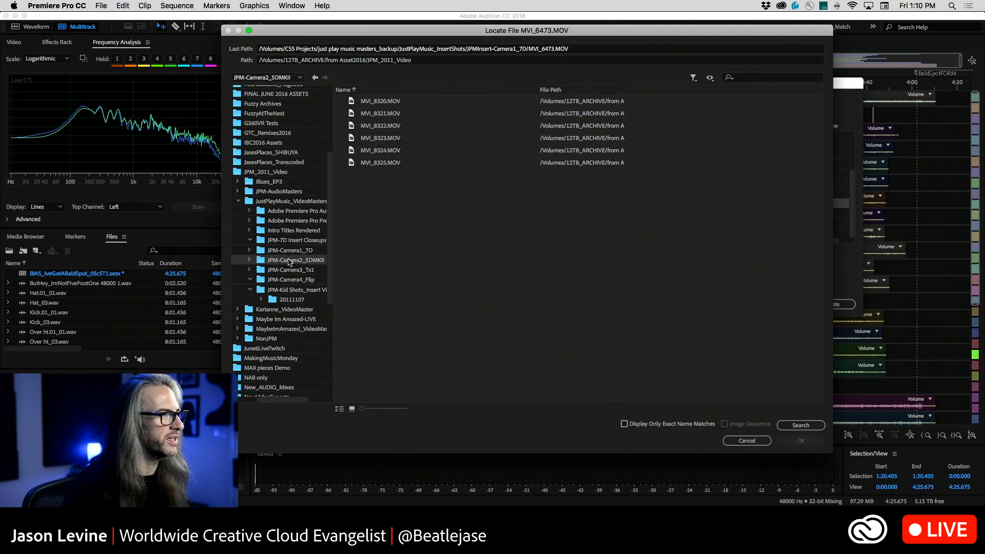
{"action": "left_click", "coordinate": [264, 250]}
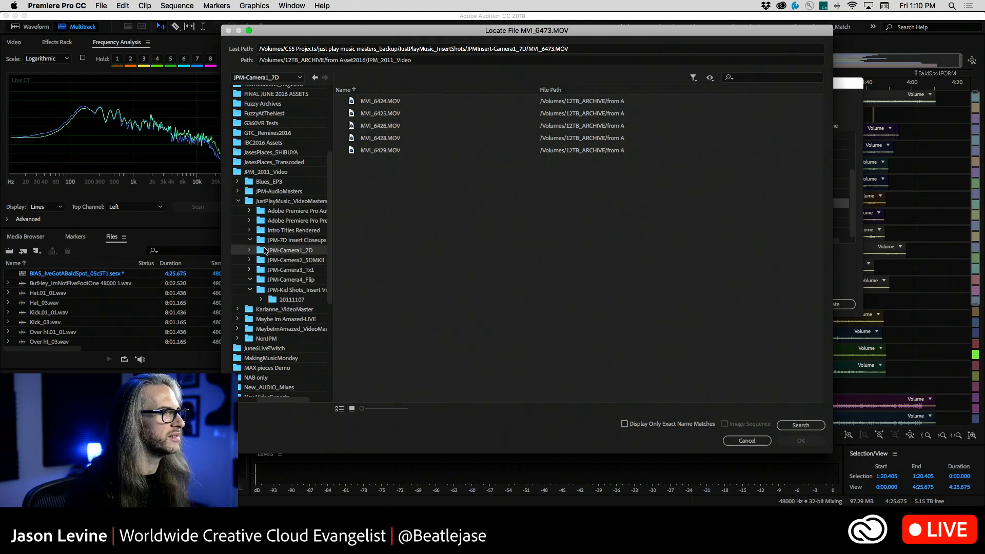
{"action": "left_click", "coordinate": [281, 241]}
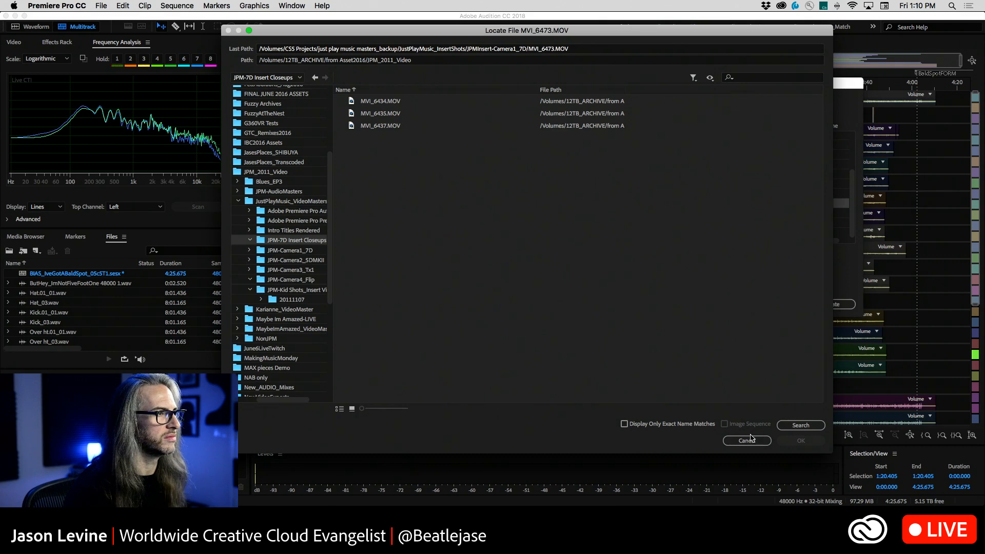
{"action": "left_click", "coordinate": [752, 440]}
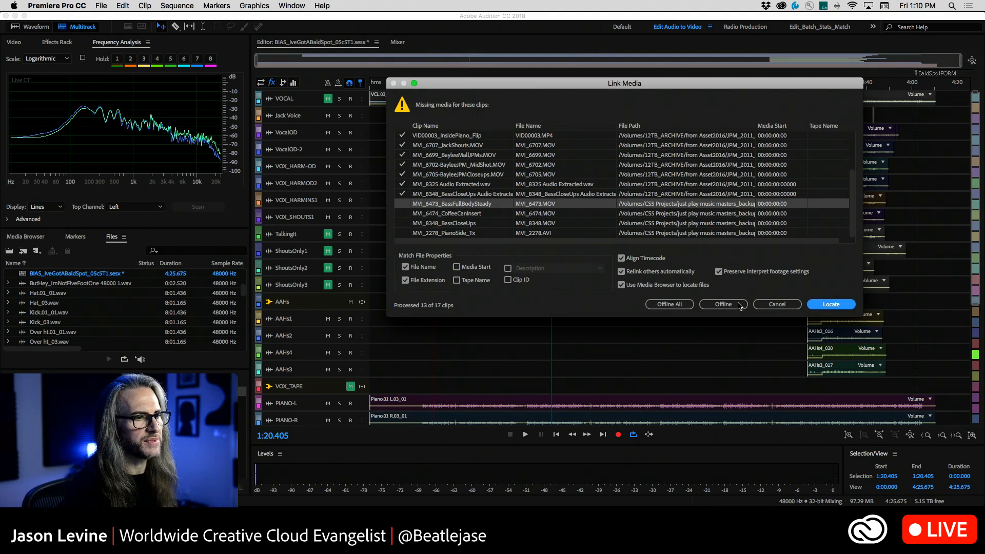
Start locating MVI_8348.MOV for the BassCloseUps clip and list all files in JPM-Camera1_7D without exact name matching
{"action": "left_click", "coordinate": [445, 225]}
{"action": "left_click", "coordinate": [832, 303]}
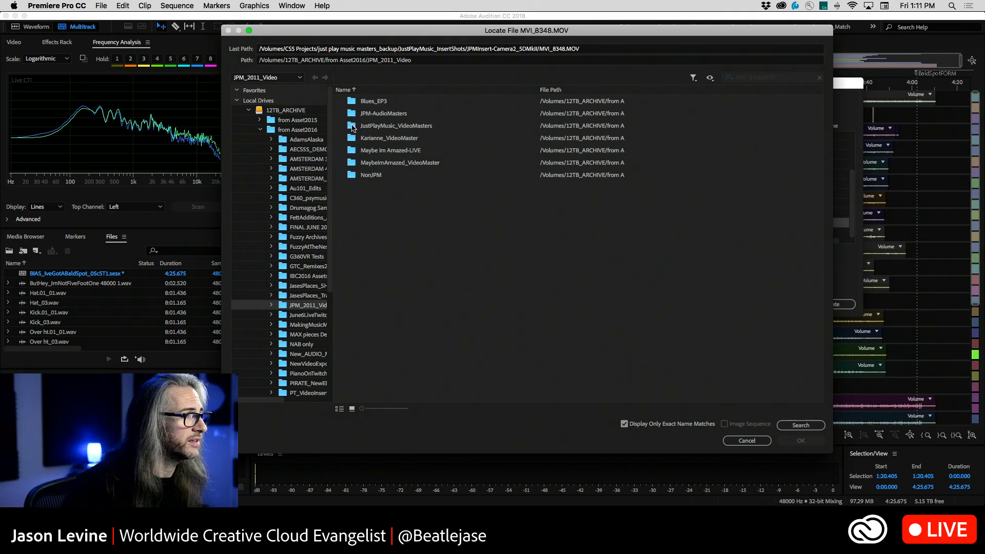
{"action": "left_click", "coordinate": [353, 127]}
{"action": "double_click", "coordinate": [352, 127]}
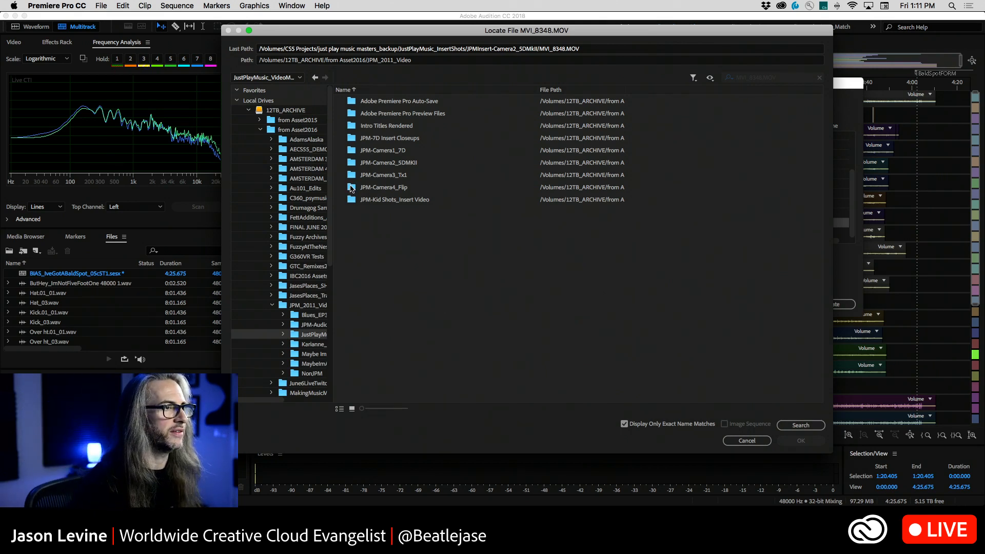
{"action": "double_click", "coordinate": [353, 151]}
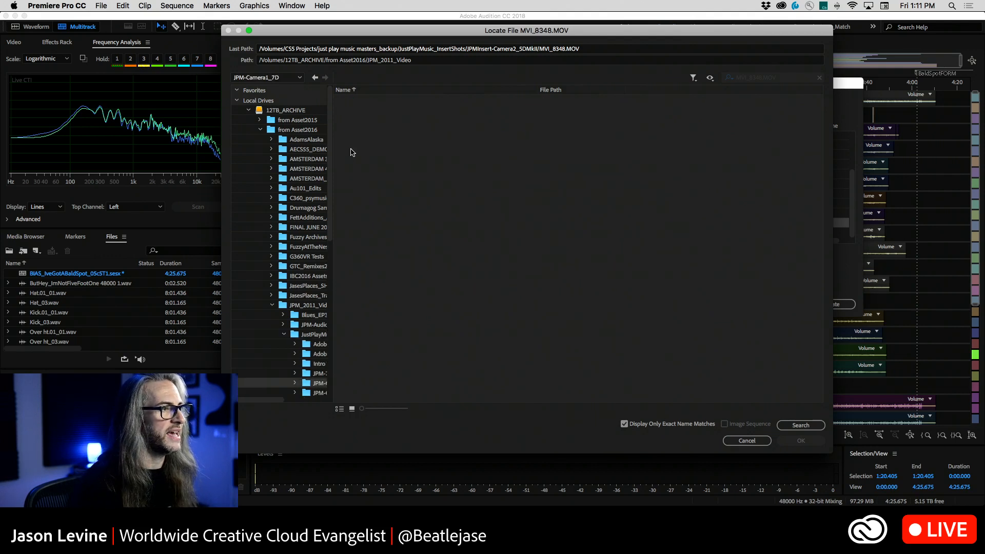
{"action": "left_click", "coordinate": [624, 424]}
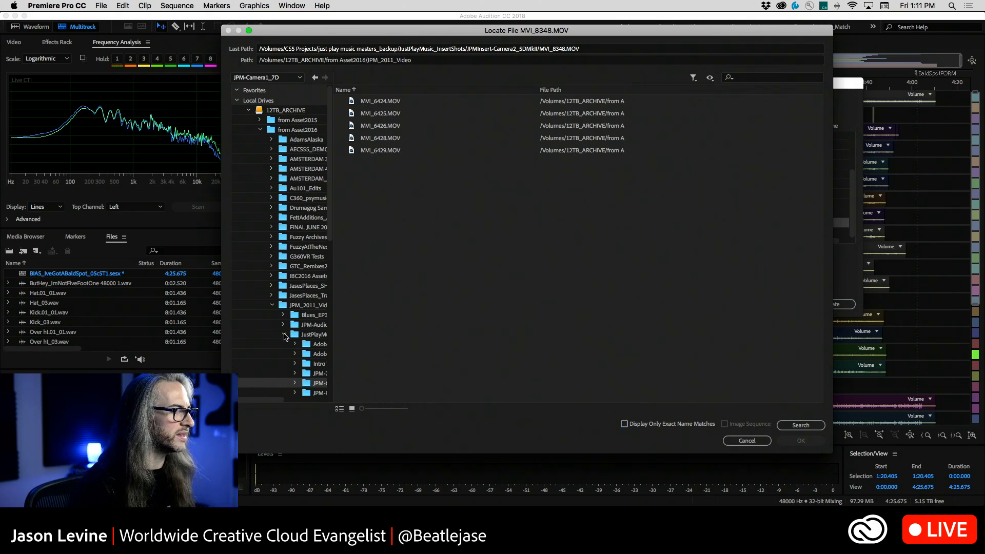
Collapse the JustPlayMusic_VideoMasters subfolders and look through that folder's complete contents
{"action": "left_click", "coordinate": [284, 334]}
{"action": "scroll", "coordinate": [289, 354], "scroll_direction": "right", "scroll_amount": 2}
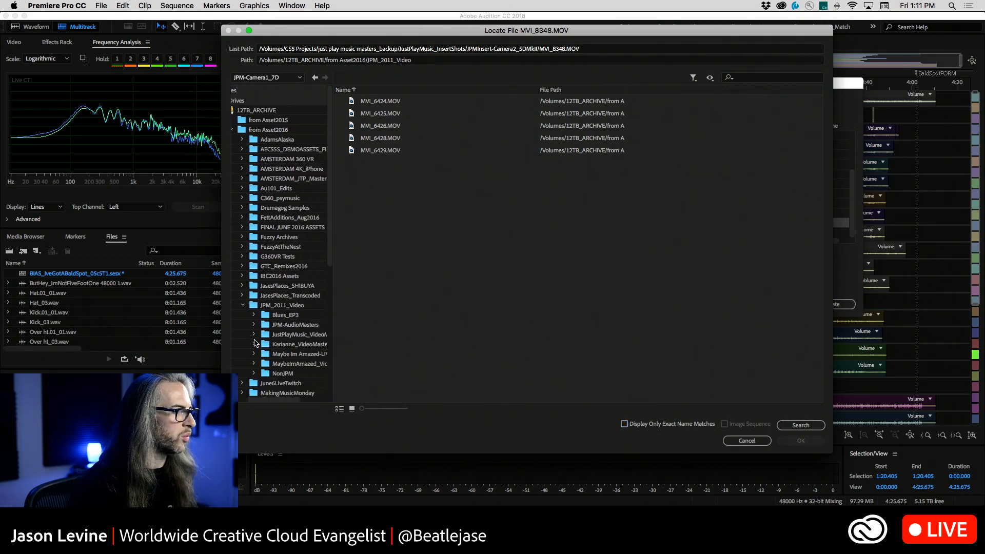
{"action": "left_click", "coordinate": [261, 335]}
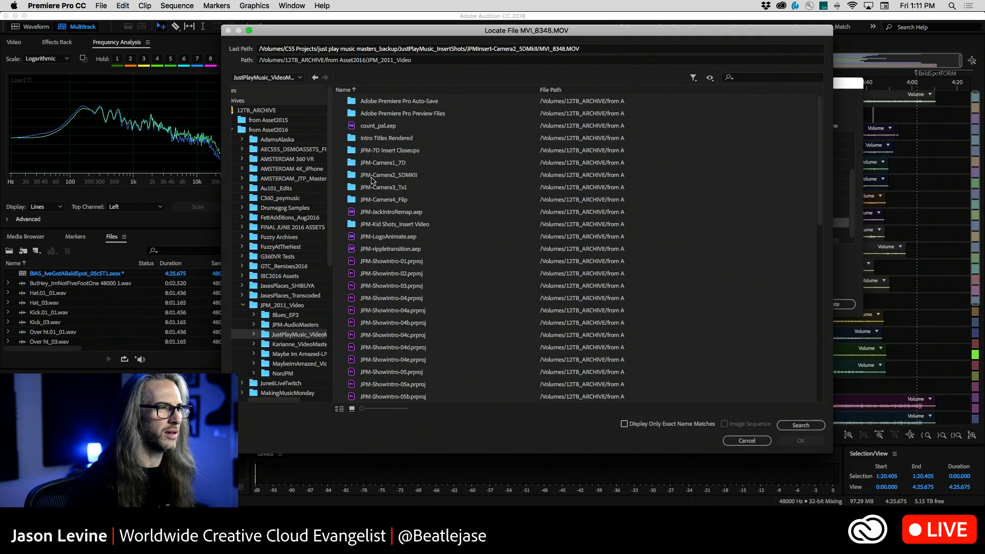
{"action": "scroll", "coordinate": [375, 225], "scroll_direction": "down", "scroll_amount": 10}
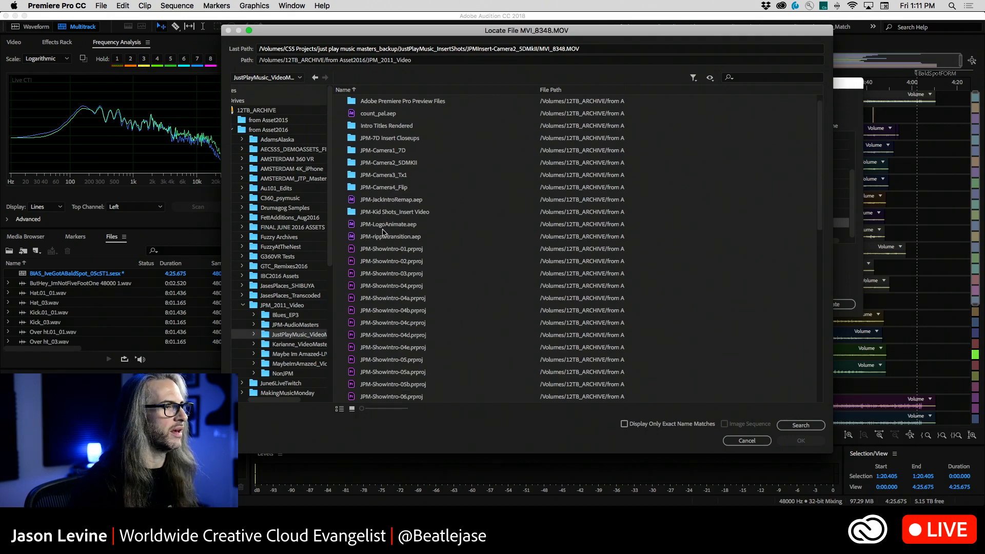
{"action": "scroll", "coordinate": [384, 232], "scroll_direction": "up", "scroll_amount": 10}
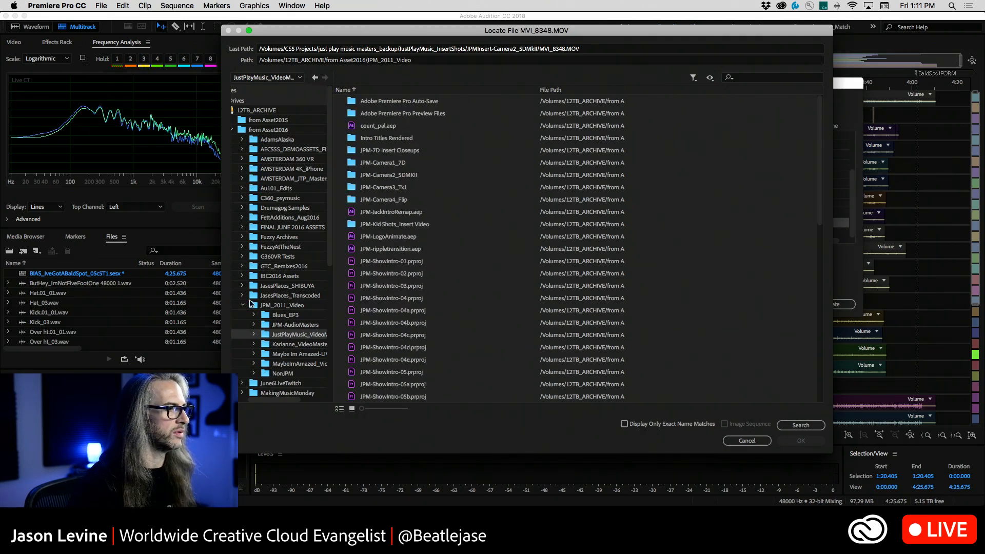
Check from Assets2013, then open the JustPlayMusic_InsertShots folder inside from CS5 Projects' just play music masters_backup
{"action": "scroll", "coordinate": [259, 295], "scroll_direction": "down", "scroll_amount": 8}
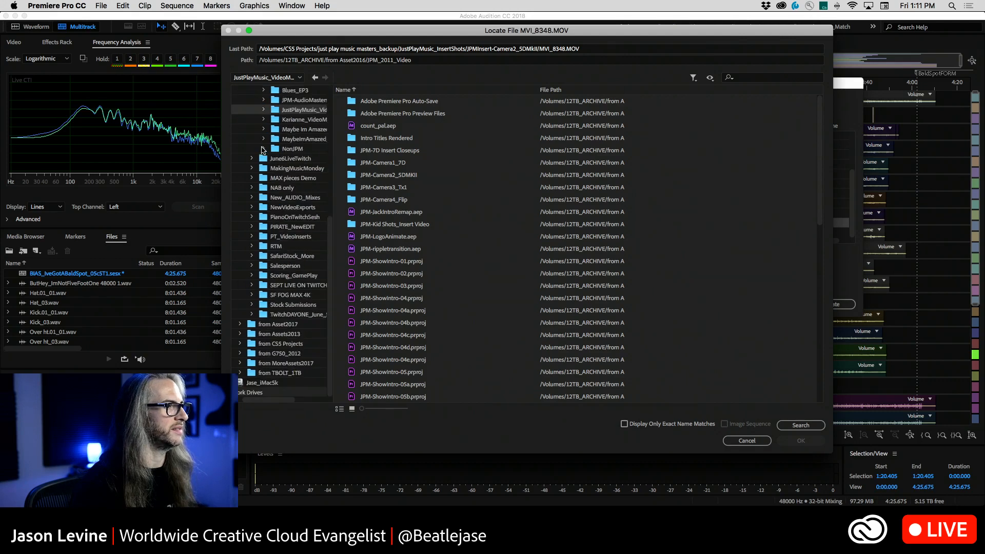
{"action": "left_click", "coordinate": [271, 336]}
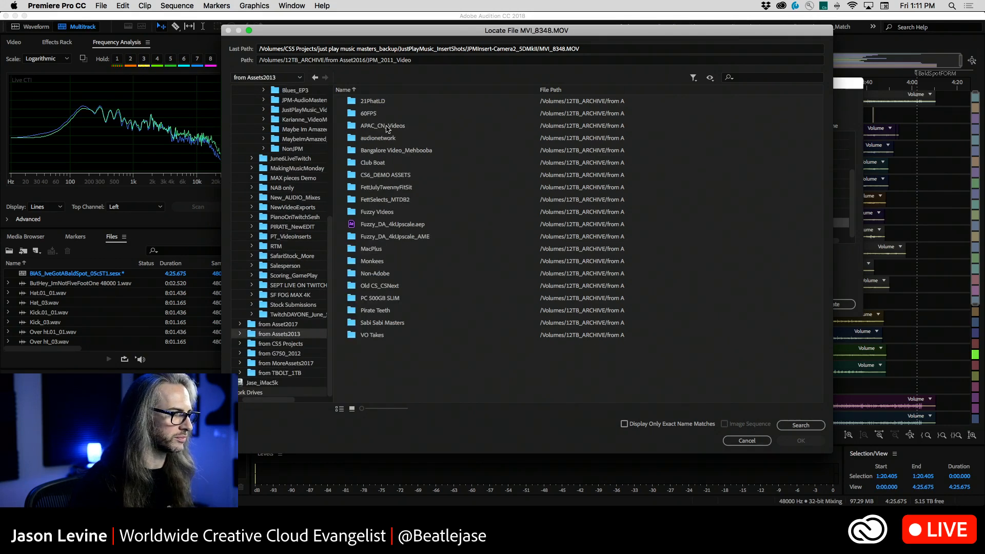
{"action": "left_click", "coordinate": [273, 347]}
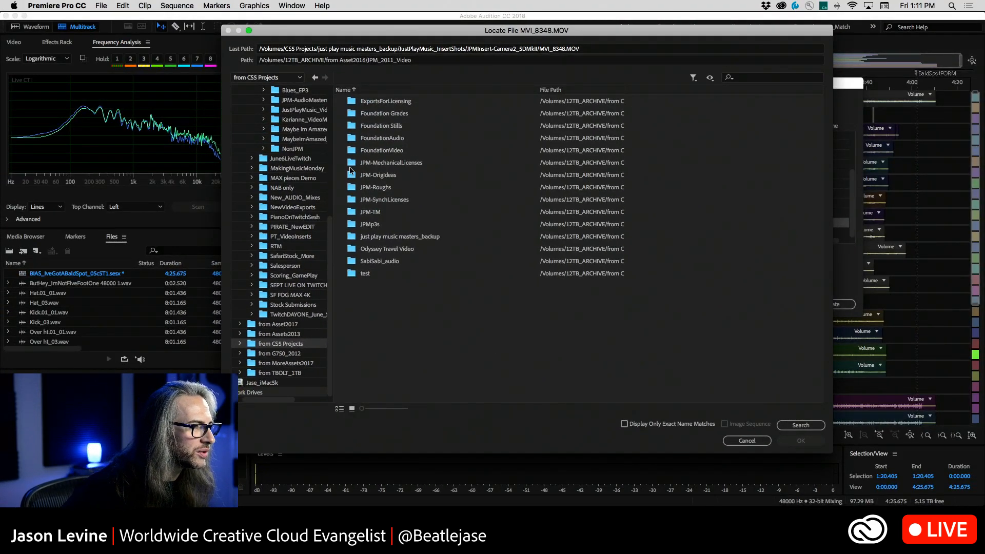
{"action": "double_click", "coordinate": [353, 237]}
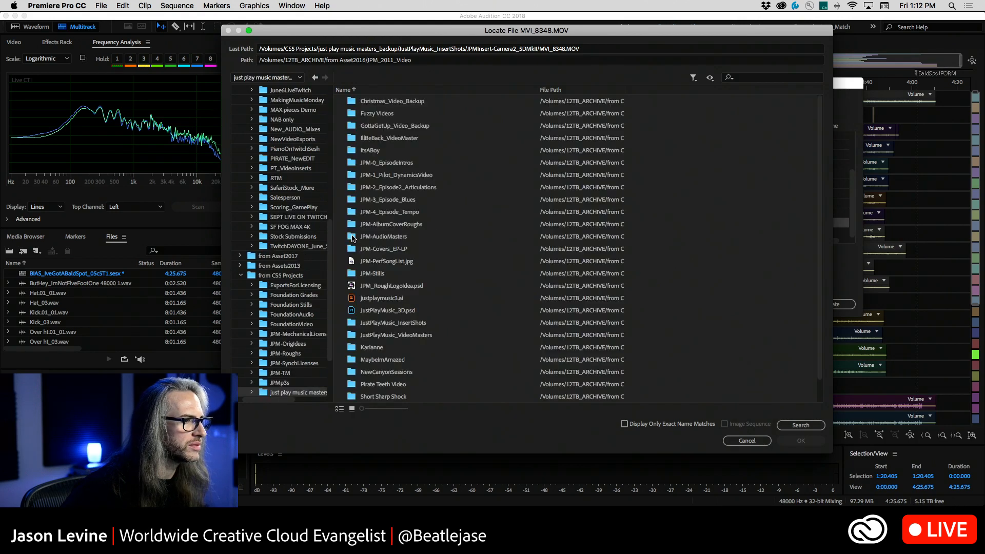
{"action": "double_click", "coordinate": [352, 323]}
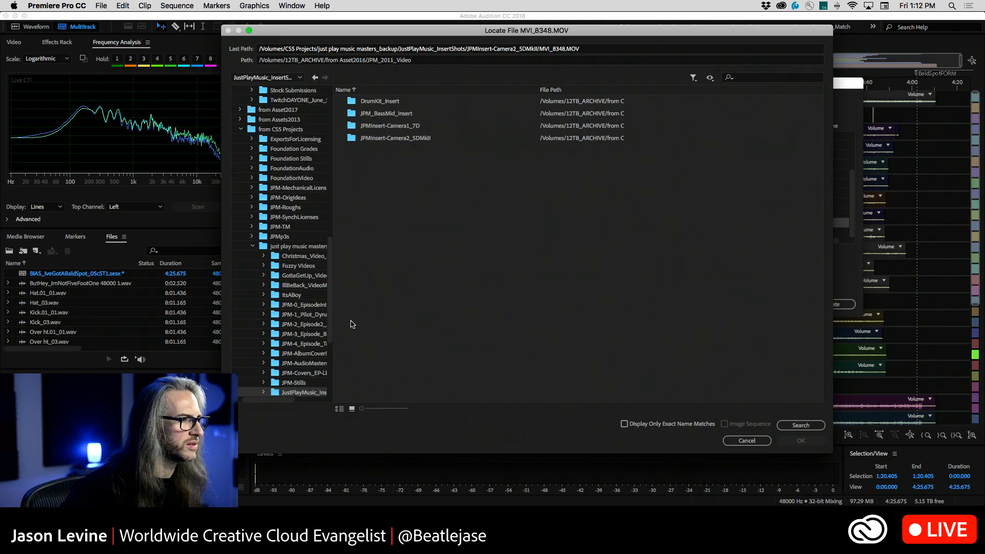
Check the JPM_BassMid_Insert, JPMInsert-Camera1_7D and DrumKit_Insert folders for MVI_8348.MOV
{"action": "double_click", "coordinate": [353, 113]}
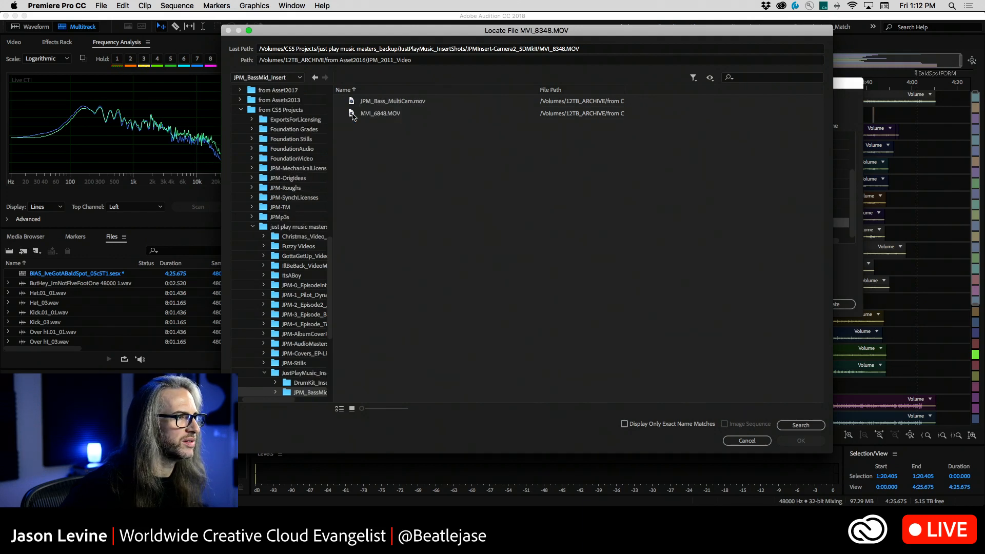
{"action": "left_click", "coordinate": [315, 78]}
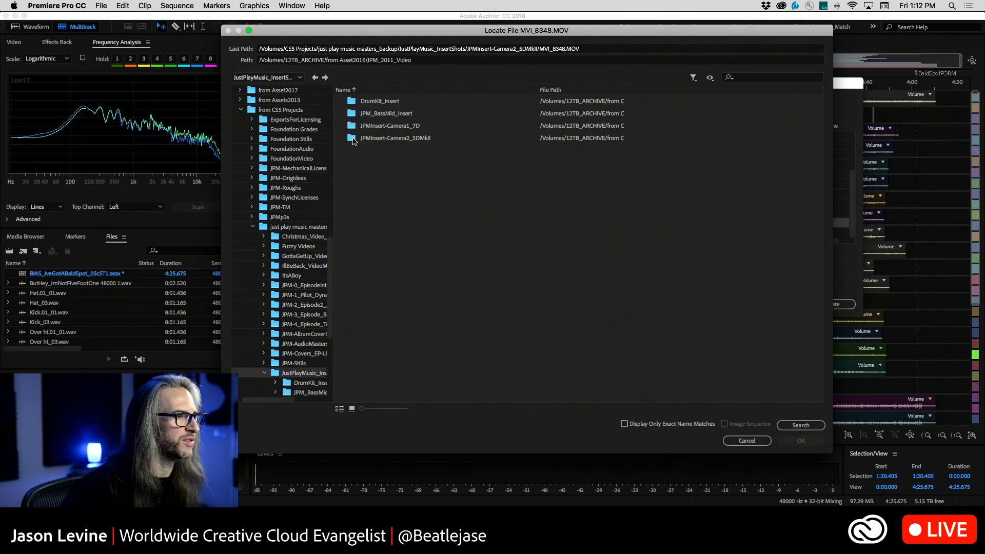
{"action": "double_click", "coordinate": [352, 126]}
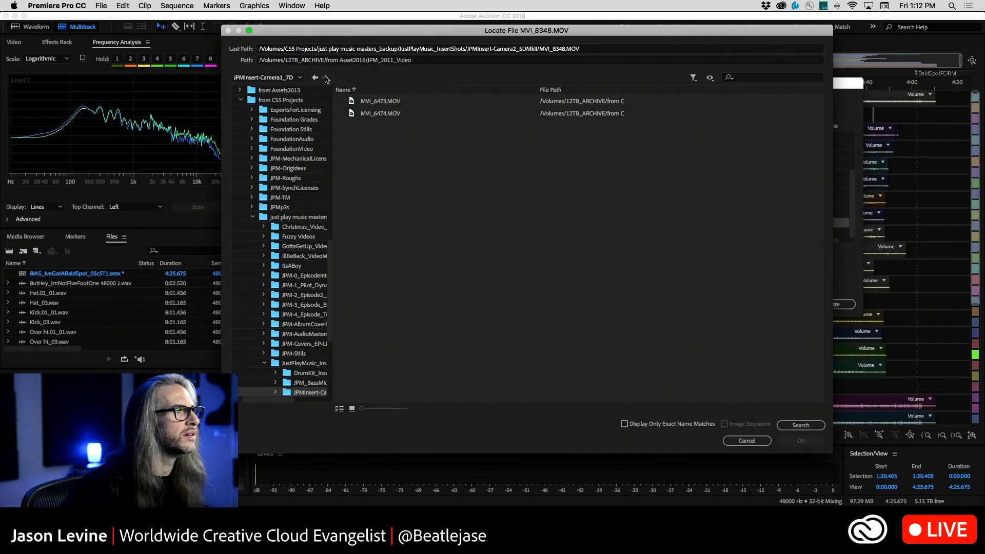
{"action": "left_click", "coordinate": [314, 78]}
{"action": "double_click", "coordinate": [354, 102]}
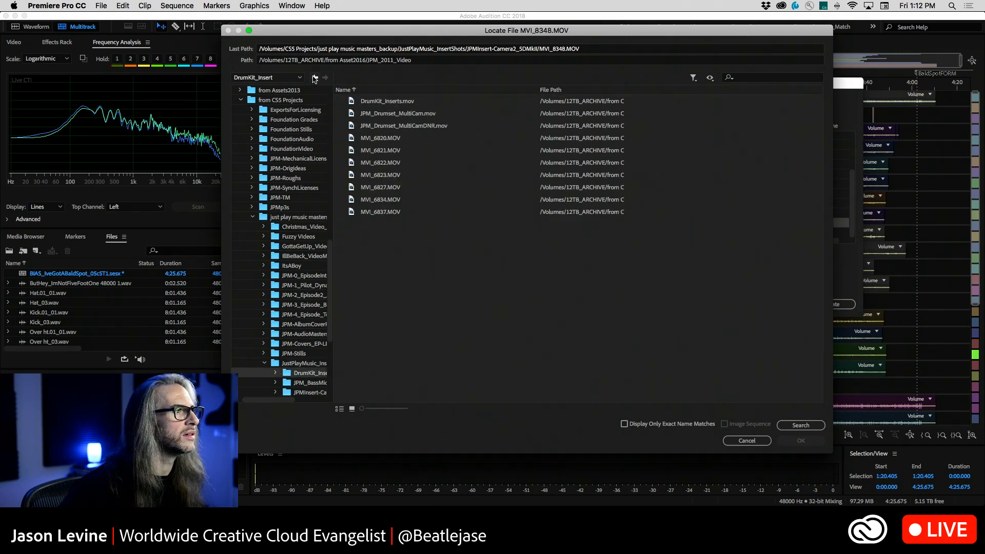
{"action": "left_click", "coordinate": [314, 77]}
Search the whole computer for MVI_8348 with Spotlight and preview the MVI_8348.MOV from Assets2013
{"action": "left_click", "coordinate": [953, 6]}
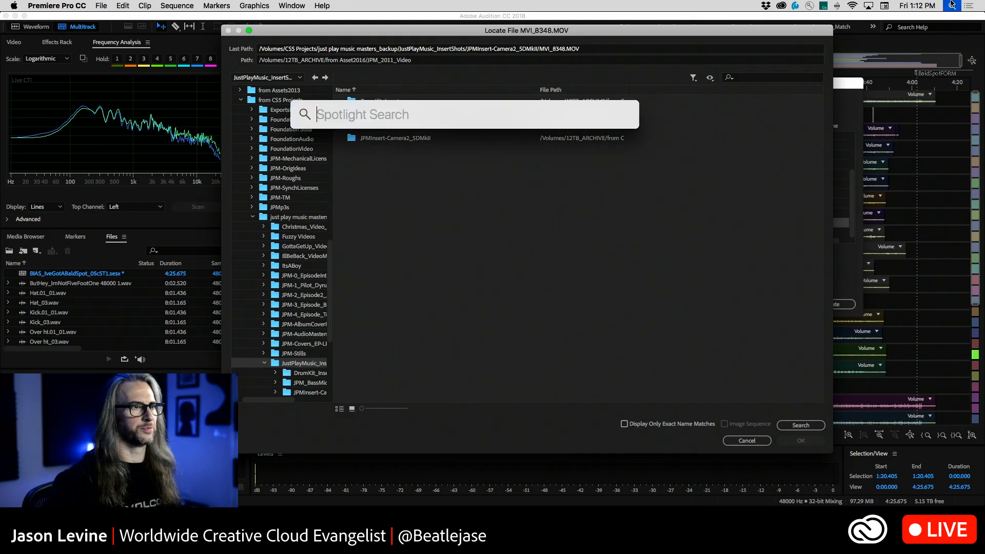
{"action": "type", "text": "MVI"}
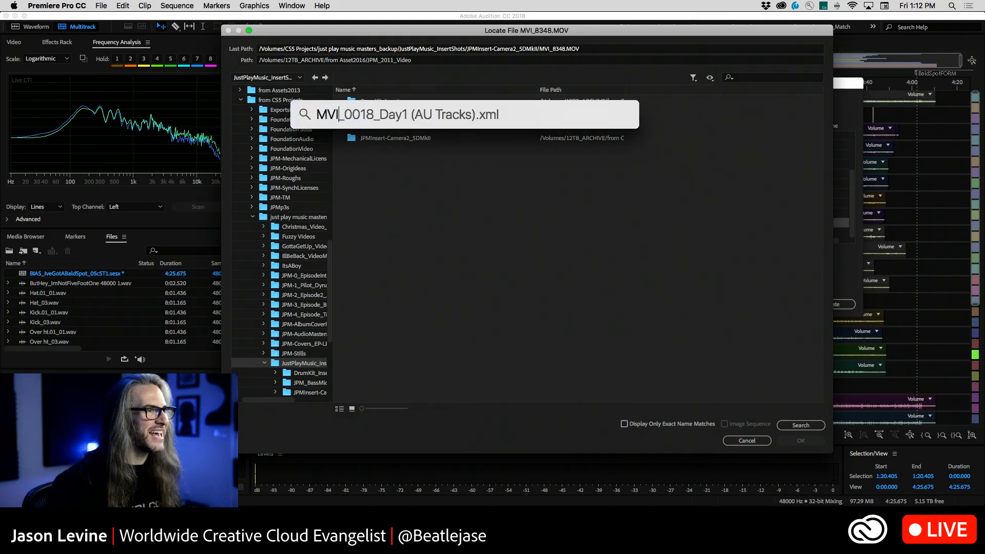
{"action": "type", "text": "_8348"}
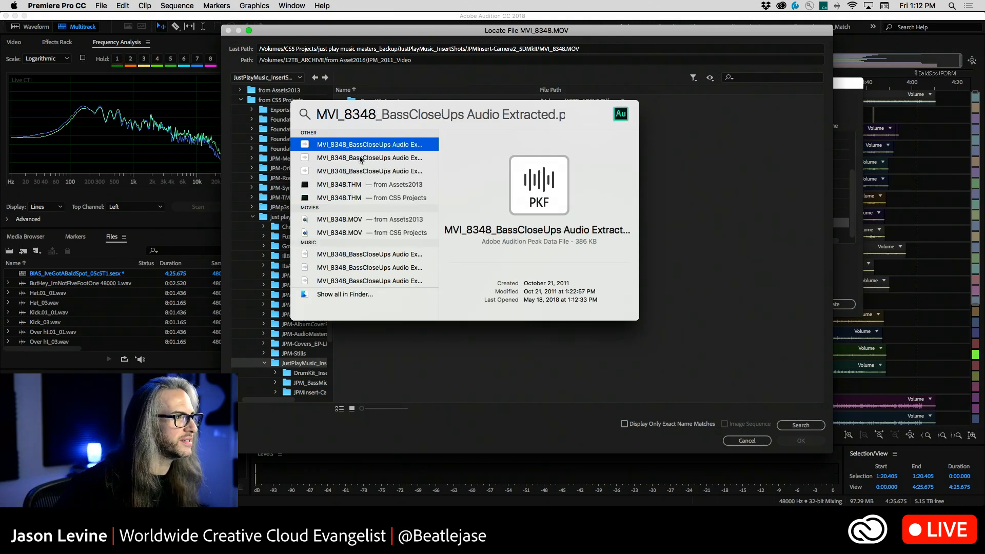
{"action": "left_click", "coordinate": [350, 221]}
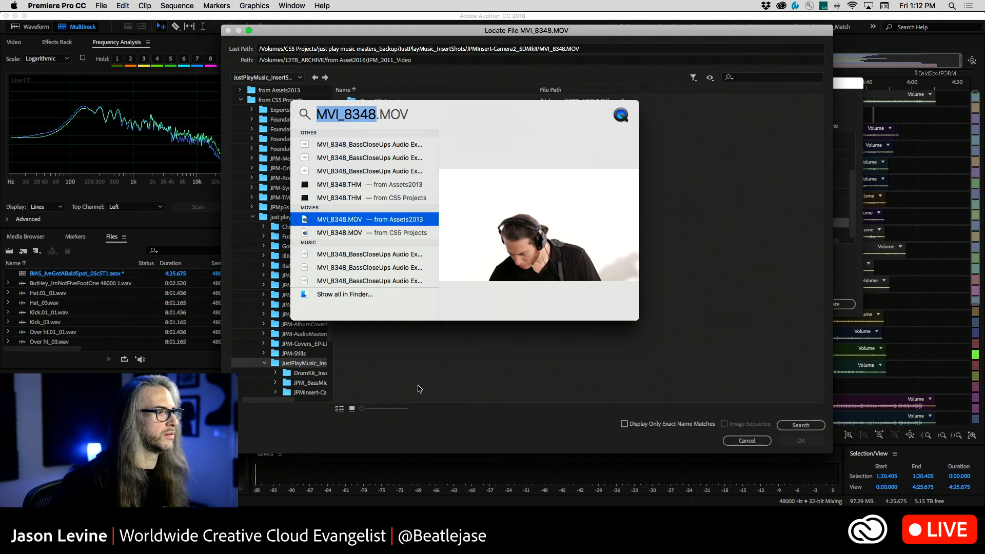
Relink the BassCloseUps clip to MVI_8348.MOV in the JPMInsert-Camera2_5DMkII folder of JustPlayMusic_InsertShots
{"action": "left_click", "coordinate": [300, 380]}
{"action": "left_click", "coordinate": [302, 391]}
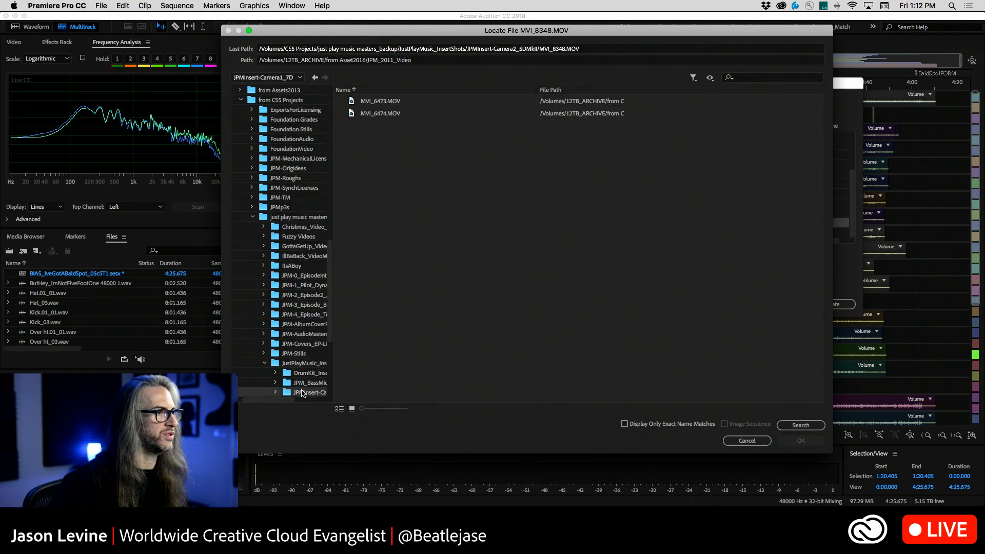
{"action": "scroll", "coordinate": [302, 379], "scroll_direction": "down", "scroll_amount": 4}
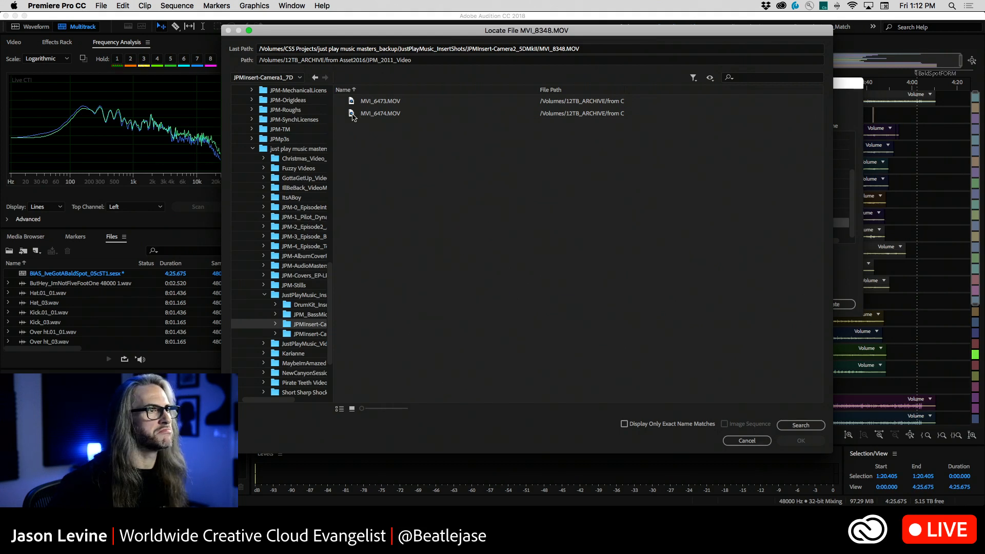
{"action": "left_click", "coordinate": [296, 334]}
{"action": "left_click", "coordinate": [365, 102]}
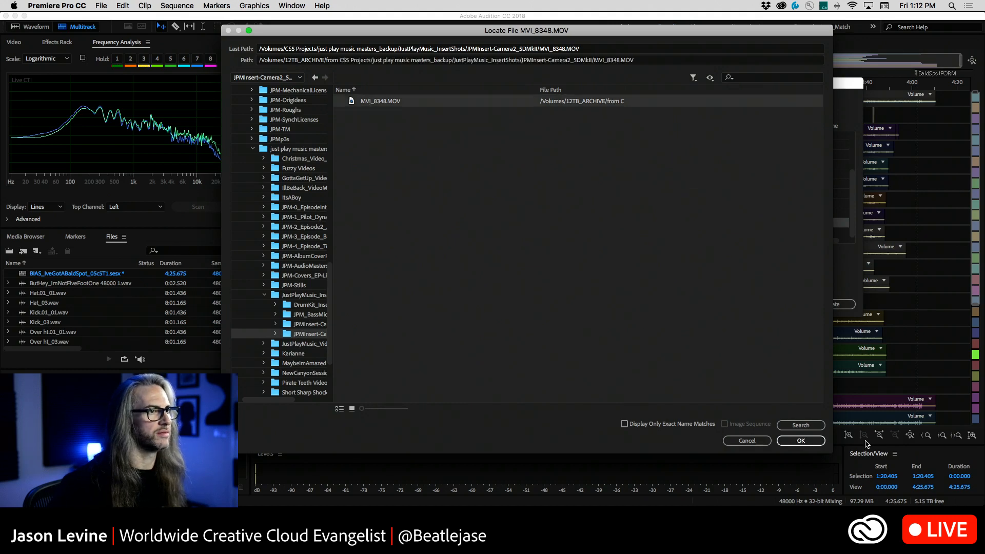
{"action": "left_click", "coordinate": [800, 442]}
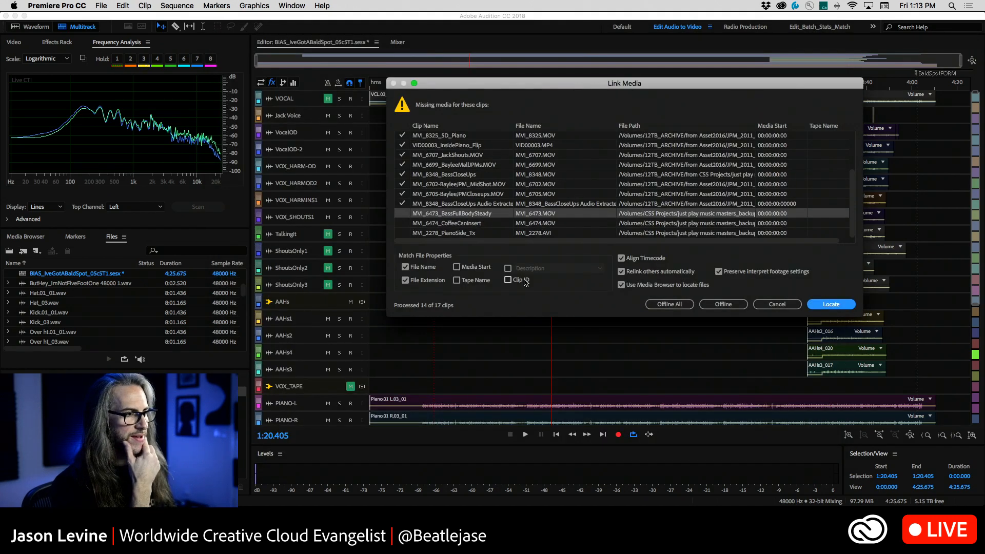
Locate MVI_6473.MOV in the JPMInsert-Camera1_7D folder and relink the missing BassFullBodySteady clip to it
{"action": "left_click", "coordinate": [827, 305]}
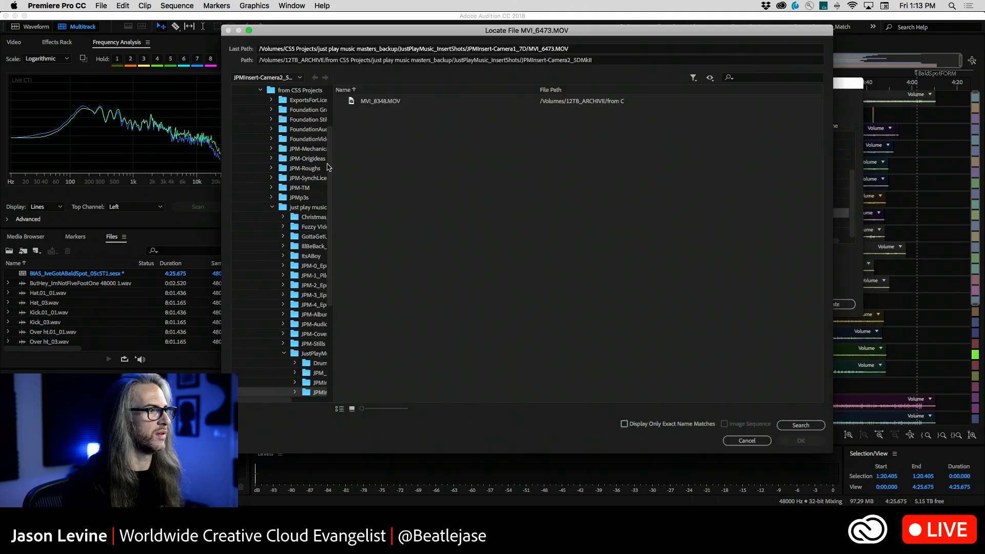
{"action": "left_click", "coordinate": [309, 364]}
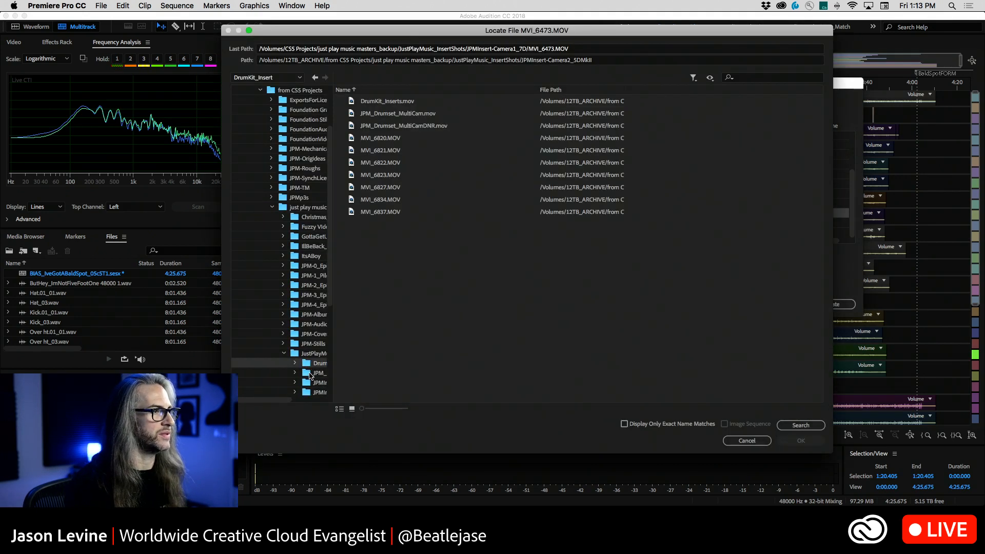
{"action": "left_click", "coordinate": [310, 374]}
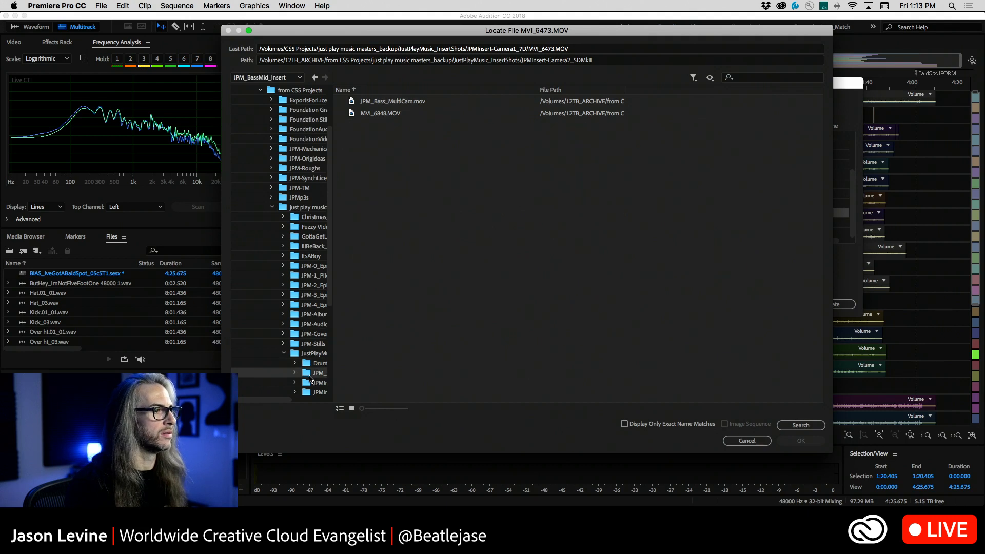
{"action": "left_click", "coordinate": [309, 384]}
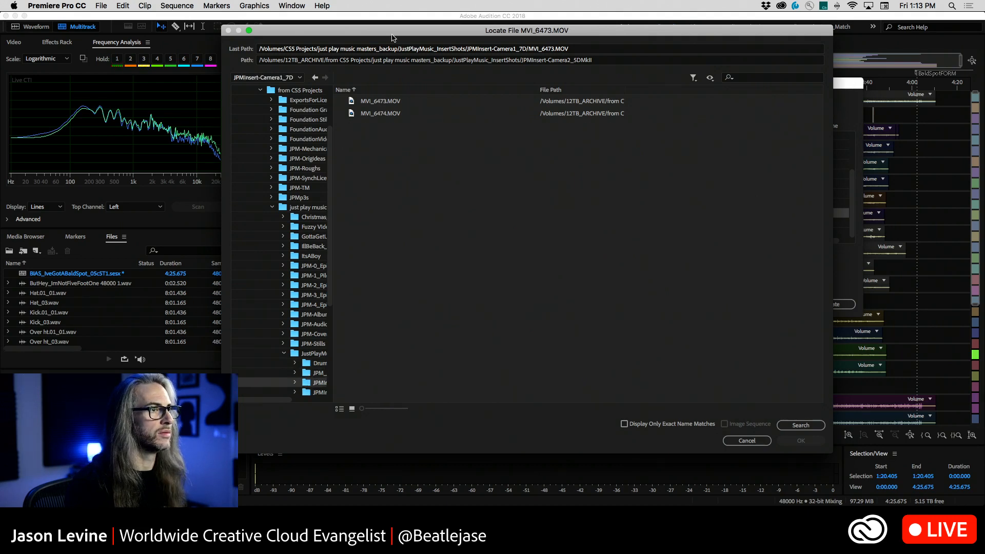
{"action": "left_click", "coordinate": [397, 100]}
{"action": "left_click", "coordinate": [816, 442]}
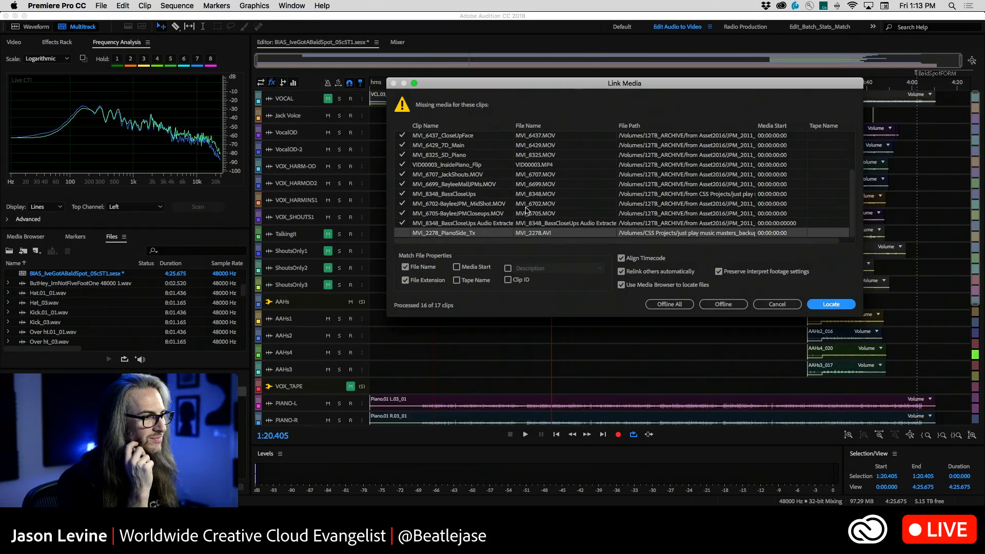
Search the computer for MVI_2278 with Spotlight and check the folder path of the MVI_2278.AVI from Assets2013
{"action": "key", "text": "super+space"}
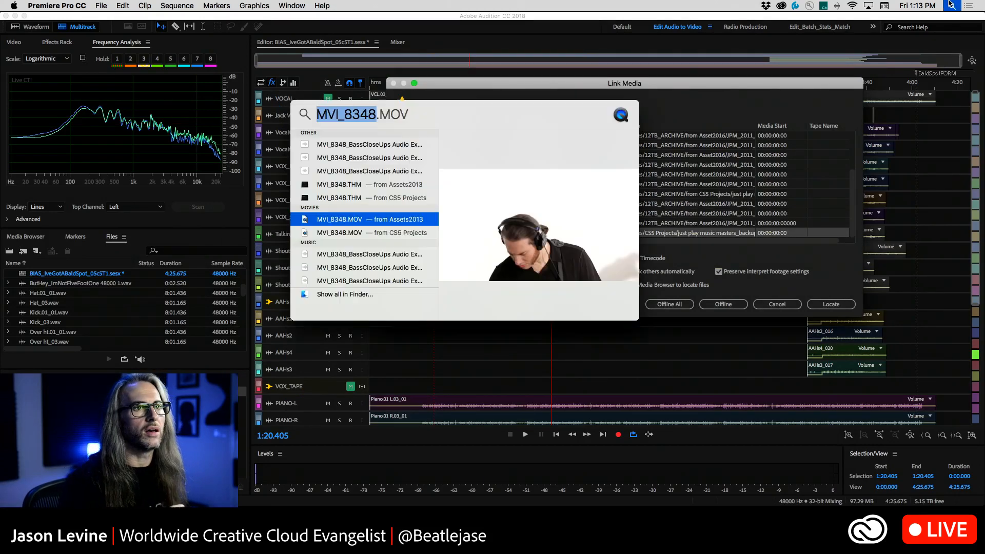
{"action": "type", "text": "MVI_"}
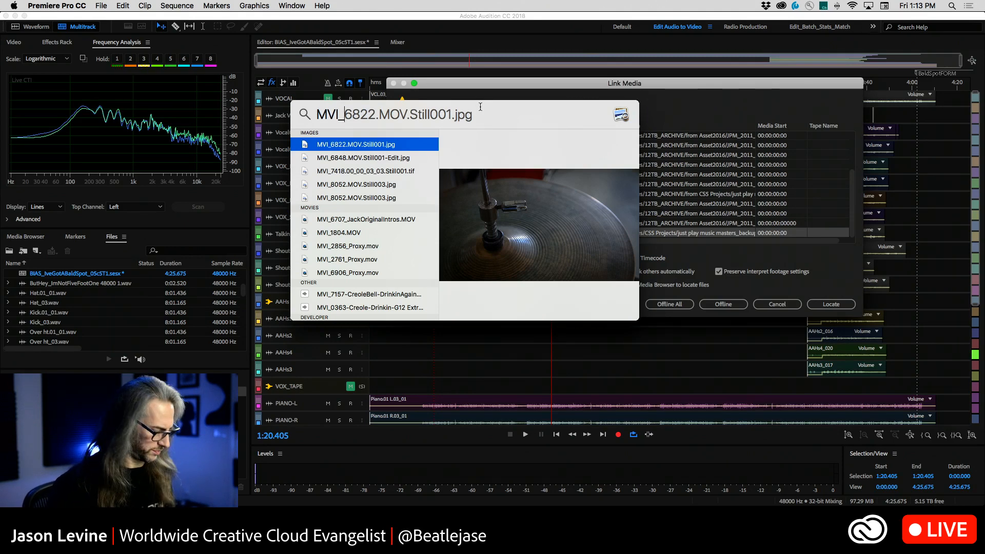
{"action": "key", "text": "Escape"}
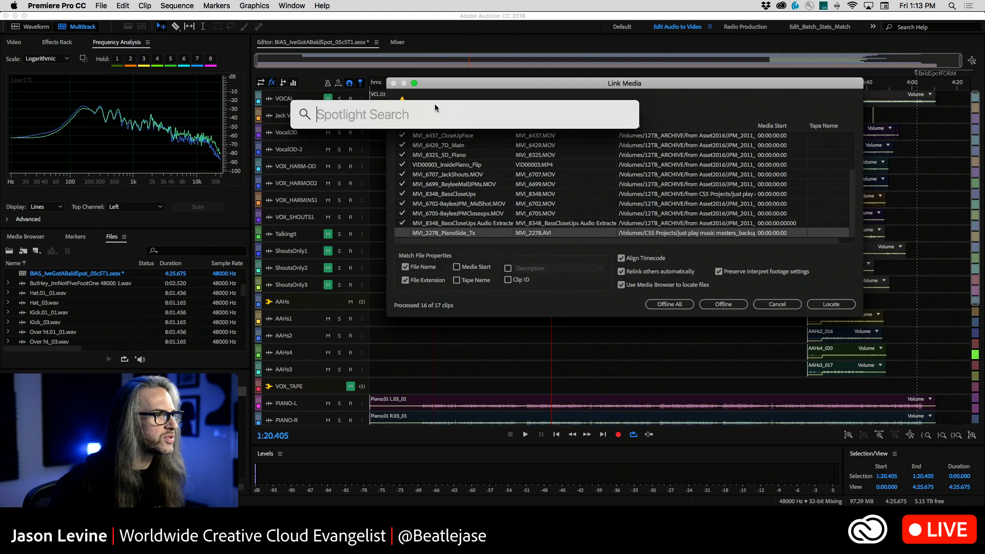
{"action": "type", "text": "MVI_2278"}
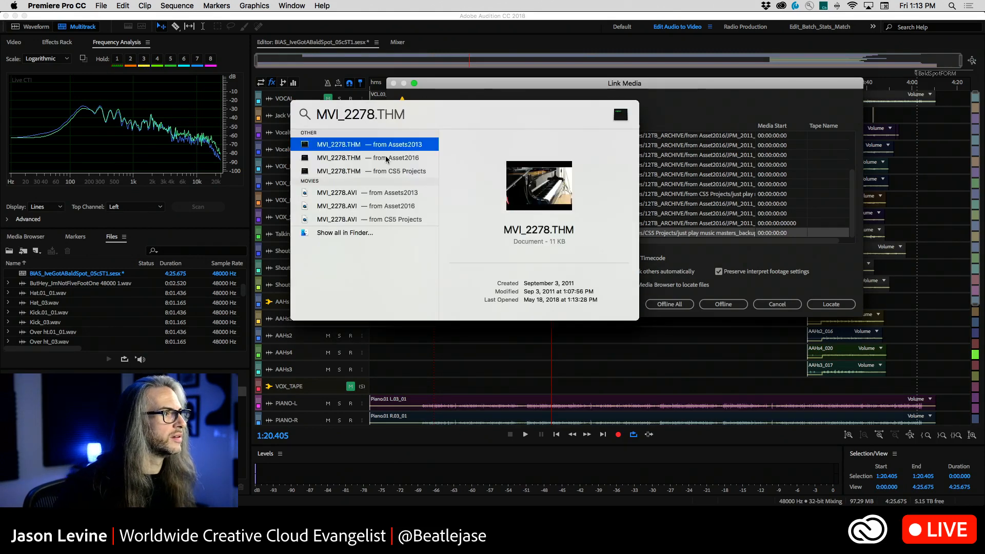
{"action": "left_click", "coordinate": [337, 192]}
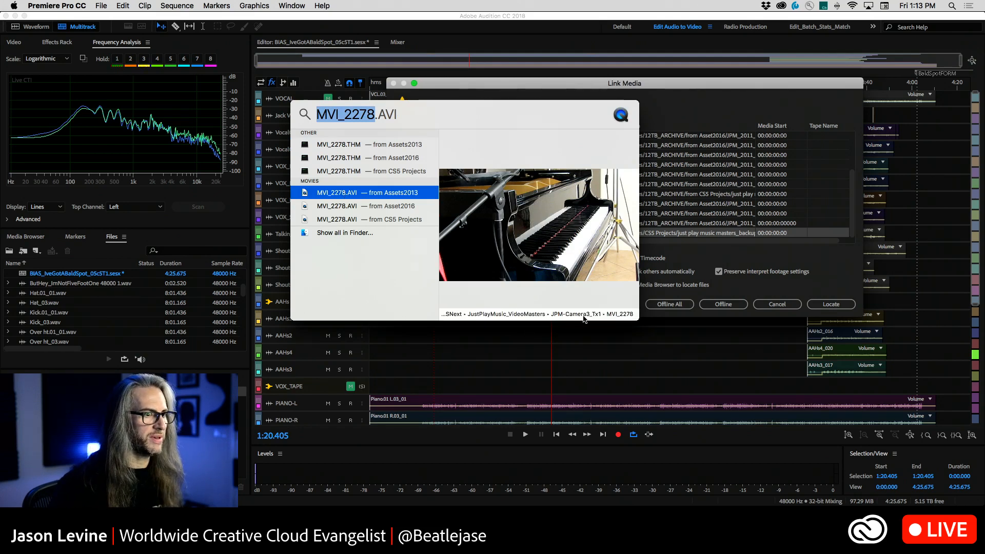
{"action": "left_click", "coordinate": [455, 80]}
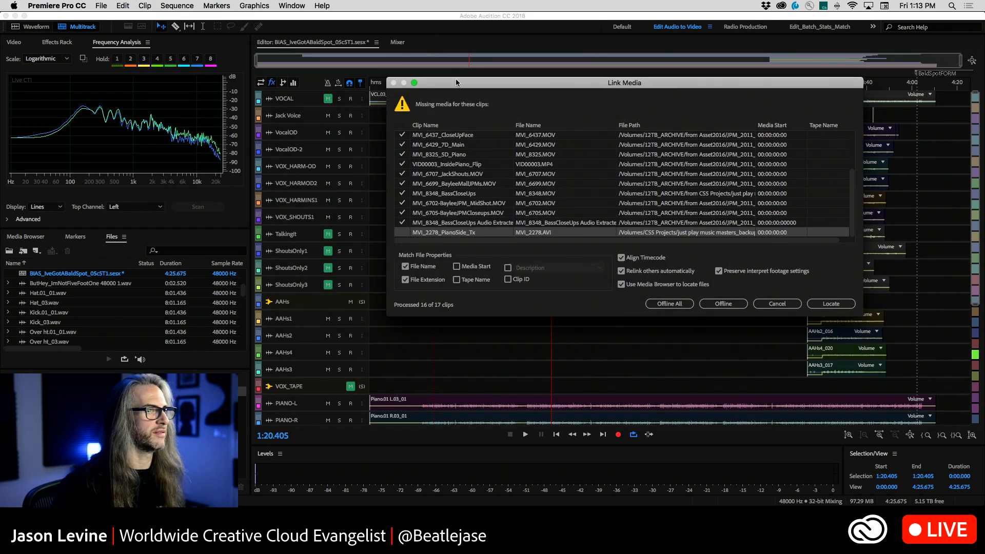
Start locating MVI_2278.AVI for the PianoSide_Tx clip and recheck the file's folder path in Spotlight
{"action": "left_click", "coordinate": [849, 306]}
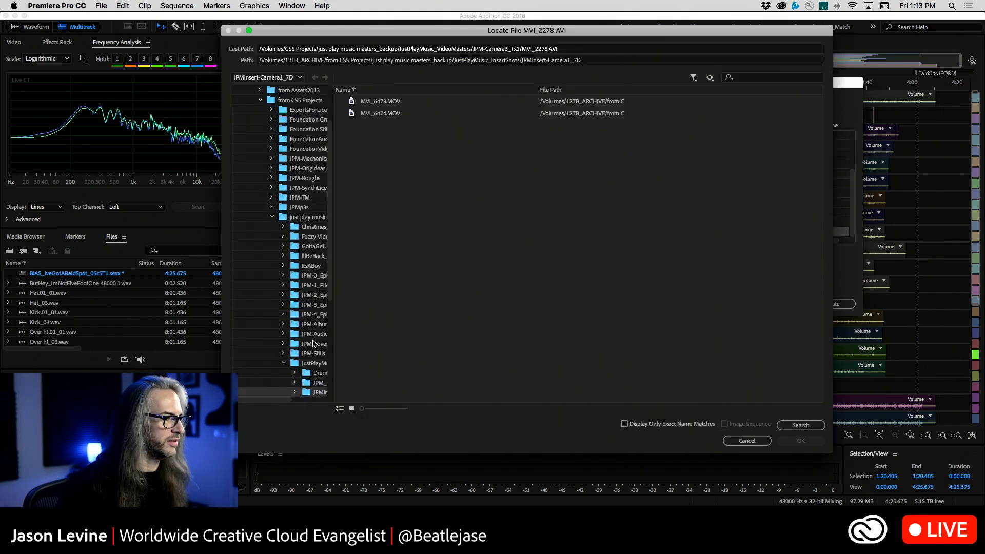
{"action": "scroll", "coordinate": [314, 343], "scroll_direction": "right", "scroll_amount": 3}
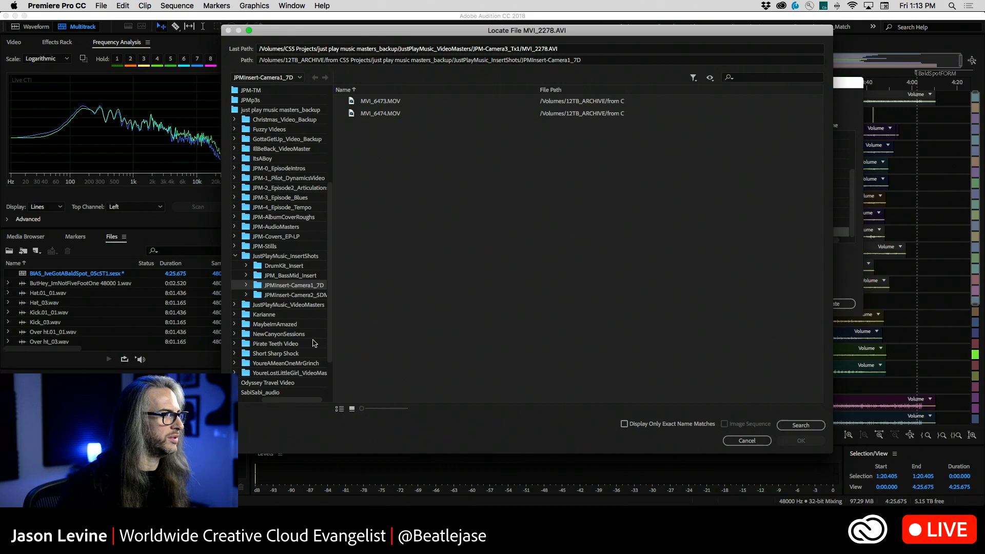
{"action": "scroll", "coordinate": [314, 343], "scroll_direction": "right", "scroll_amount": 2}
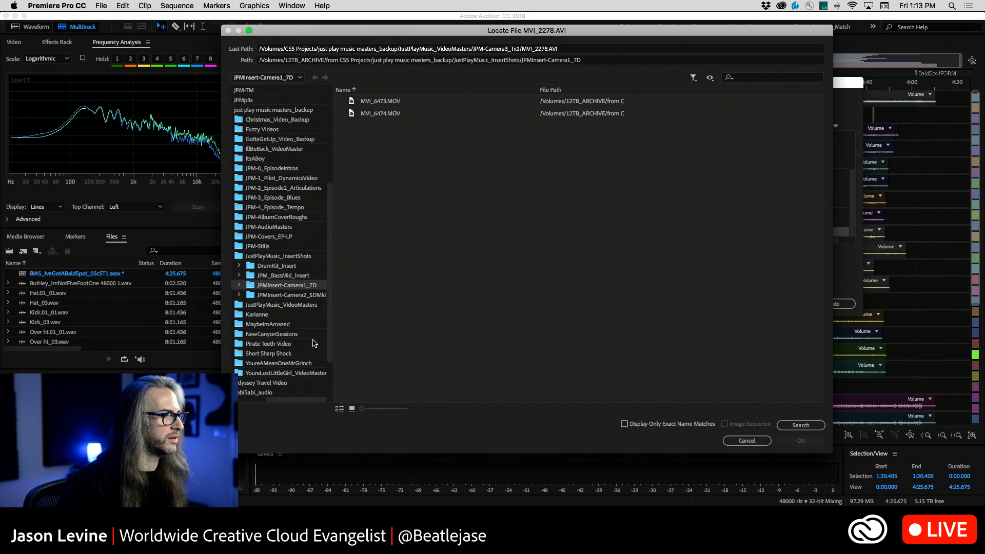
{"action": "scroll", "coordinate": [314, 343], "scroll_direction": "left", "scroll_amount": 3}
{"action": "left_click", "coordinate": [954, 5]}
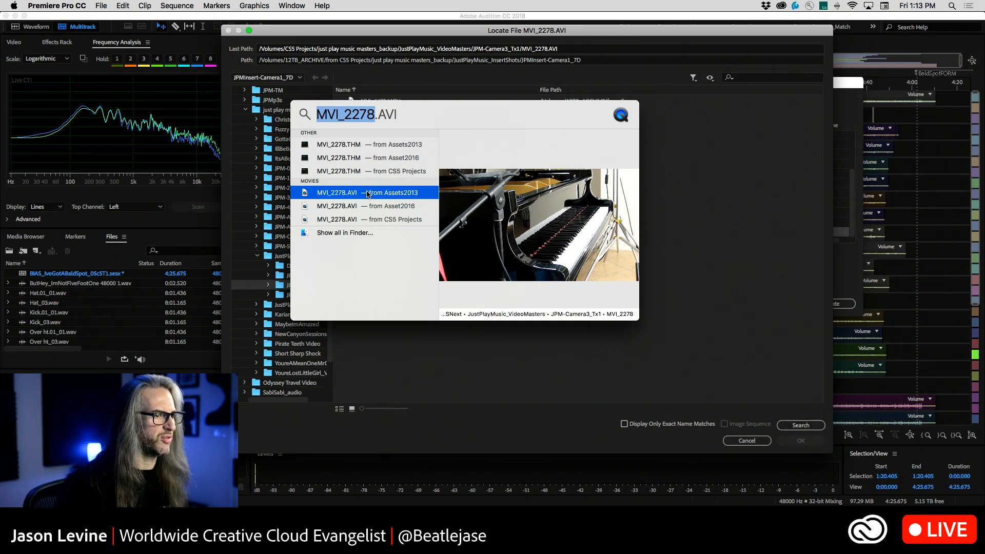
{"action": "left_click", "coordinate": [258, 140]}
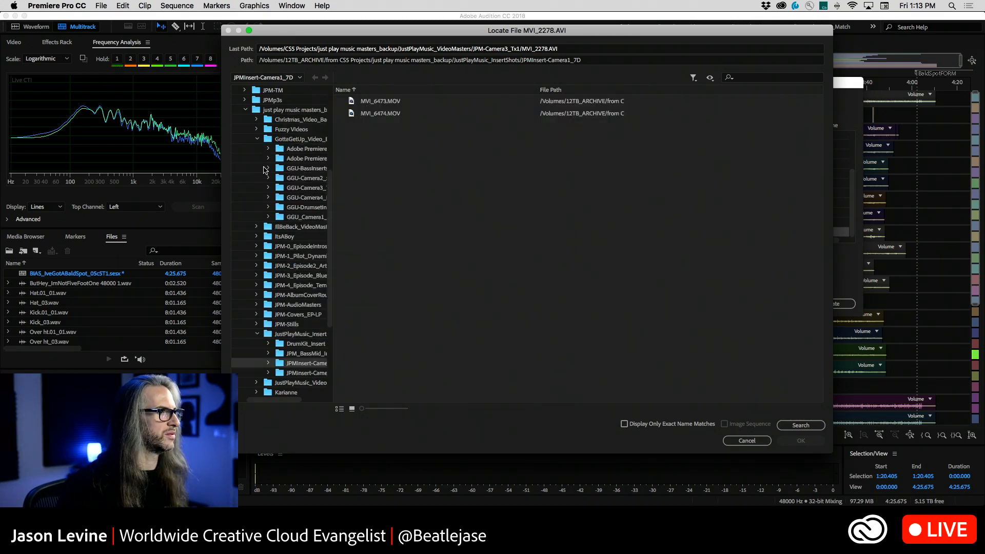
Check the JPM-Camera3_Tx1 folder in JustPlayMusic_VideoMasters and its JPM subfolder for MVI_2278.AVI
{"action": "scroll", "coordinate": [265, 180], "scroll_direction": "up", "scroll_amount": 5}
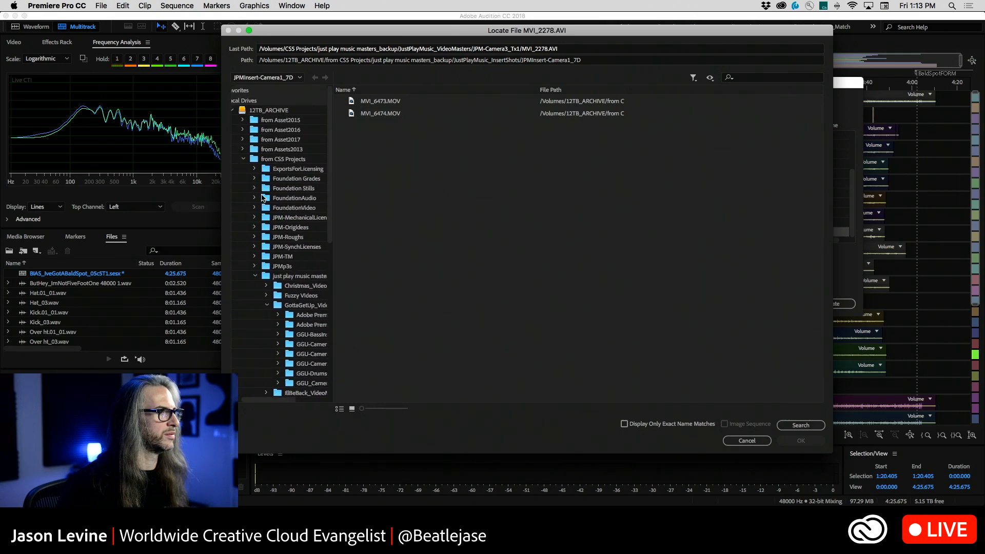
{"action": "scroll", "coordinate": [262, 203], "scroll_direction": "down", "scroll_amount": 10}
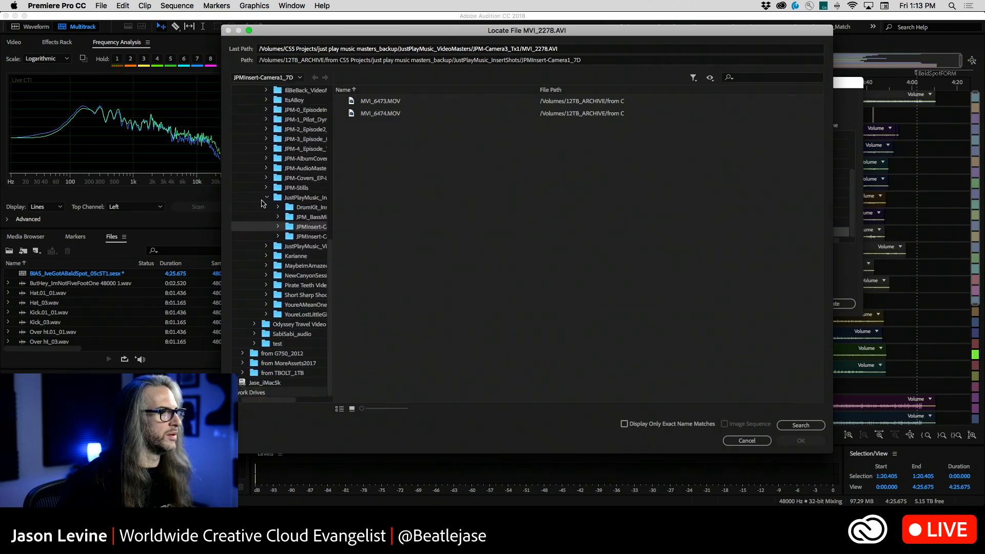
{"action": "scroll", "coordinate": [262, 204], "scroll_direction": "right", "scroll_amount": 3}
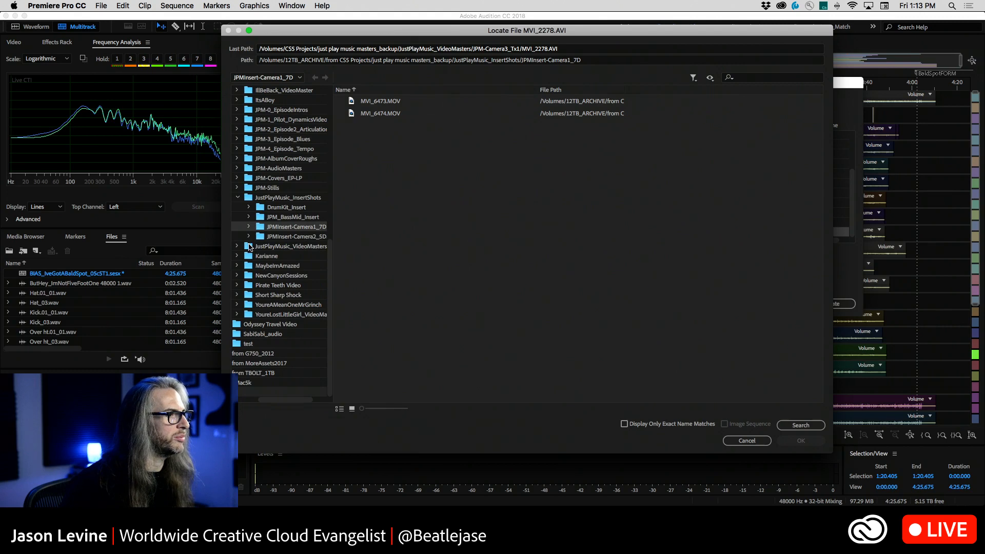
{"action": "left_click", "coordinate": [251, 247]}
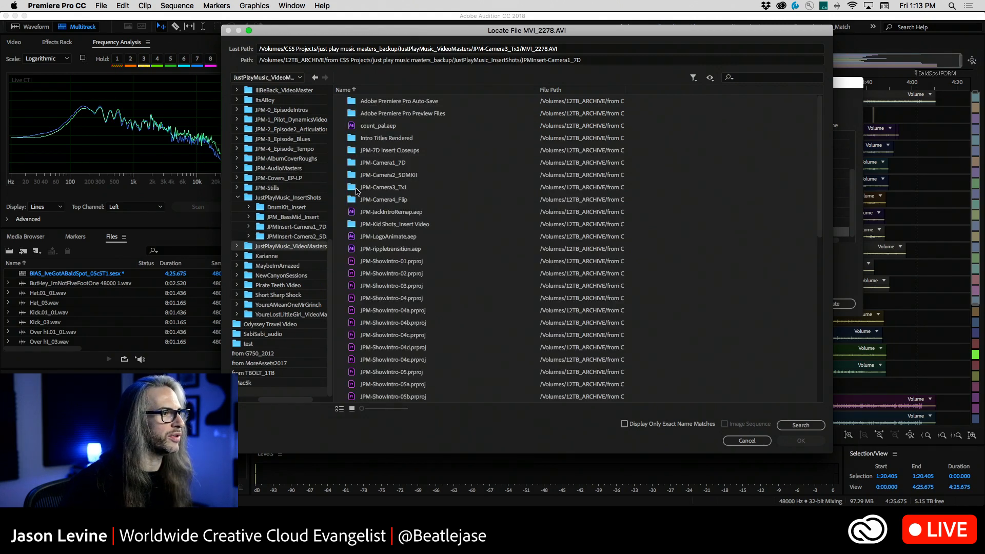
{"action": "double_click", "coordinate": [355, 188]}
{"action": "double_click", "coordinate": [375, 101]}
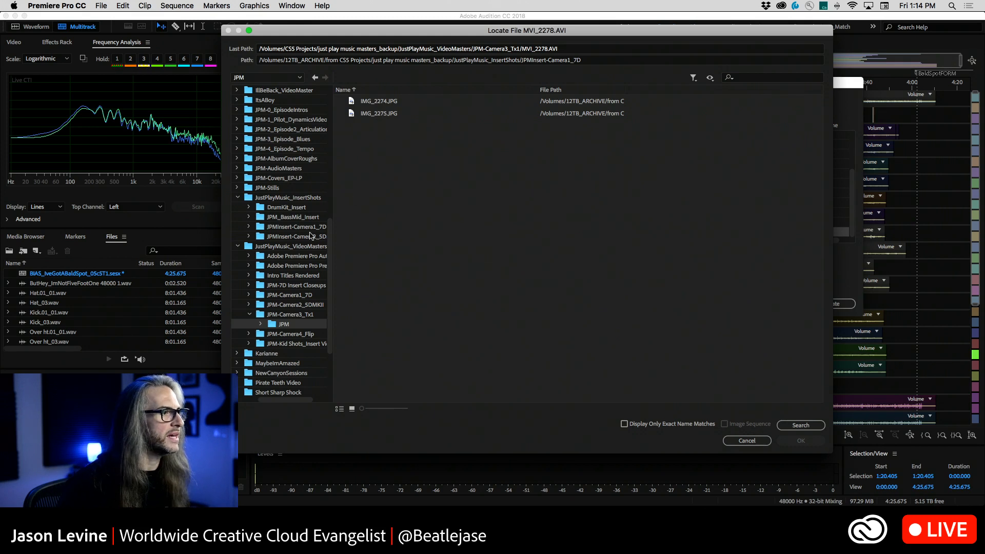
{"action": "left_click", "coordinate": [276, 315]}
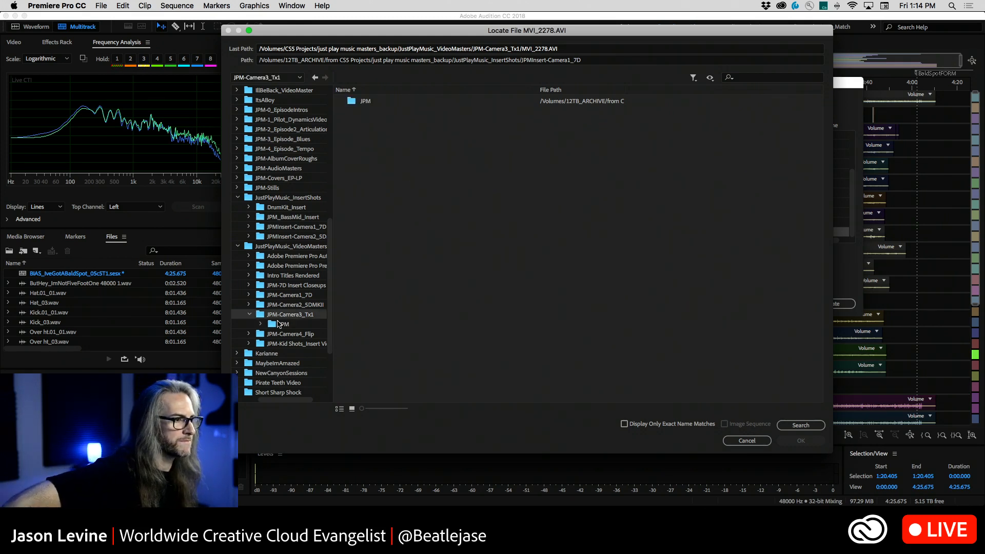
{"action": "scroll", "coordinate": [279, 324], "scroll_direction": "right", "scroll_amount": 3}
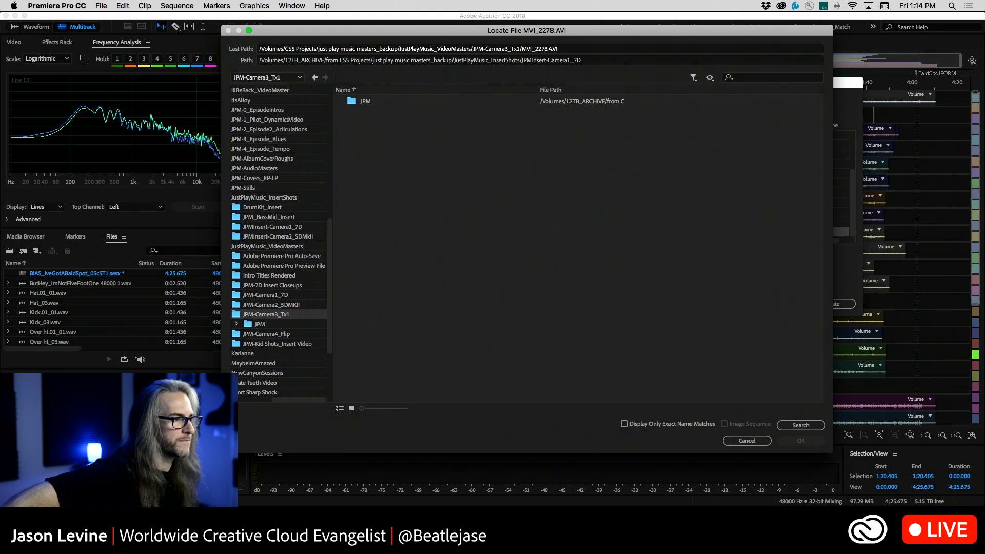
Cancel locating the file and set the missing MVI_2278_PianoSide_Tx clip offline
{"action": "left_click", "coordinate": [752, 443]}
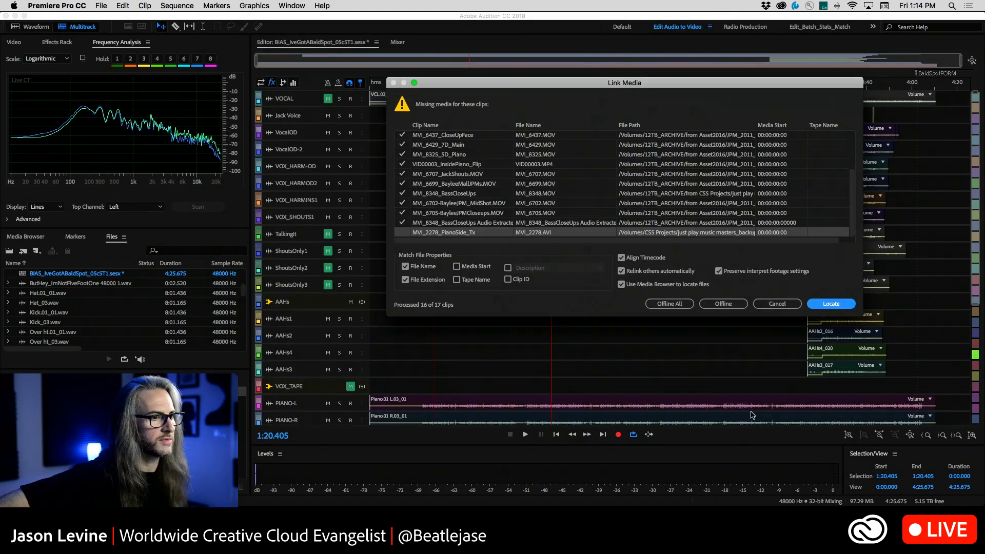
{"action": "left_click", "coordinate": [714, 304]}
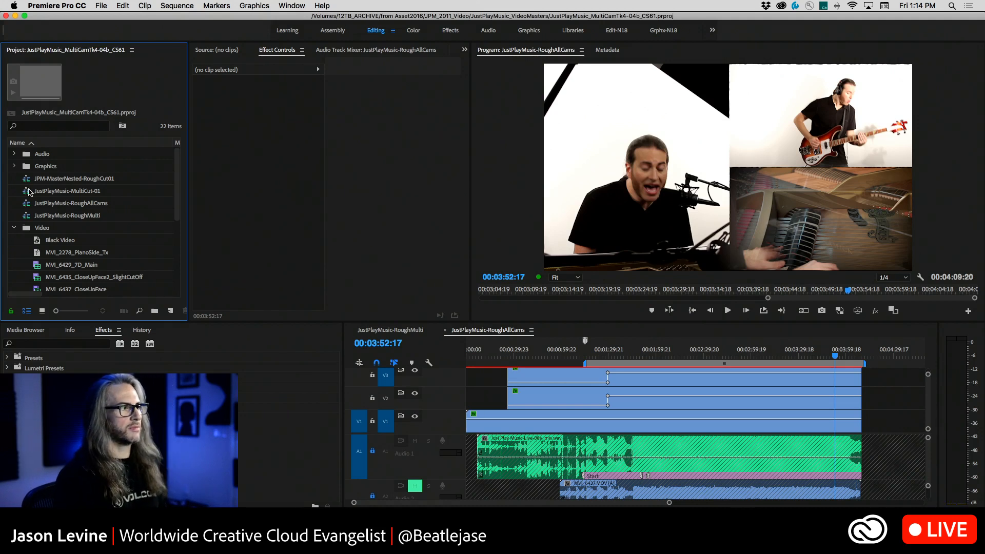
Look through the Video bin and preview the JustPlayMusic-RoughAllCams and JustPlayMusic-RoughMulti sequences at several points
{"action": "left_click_drag", "start_coordinate": [177, 203], "coordinate": [181, 226]}
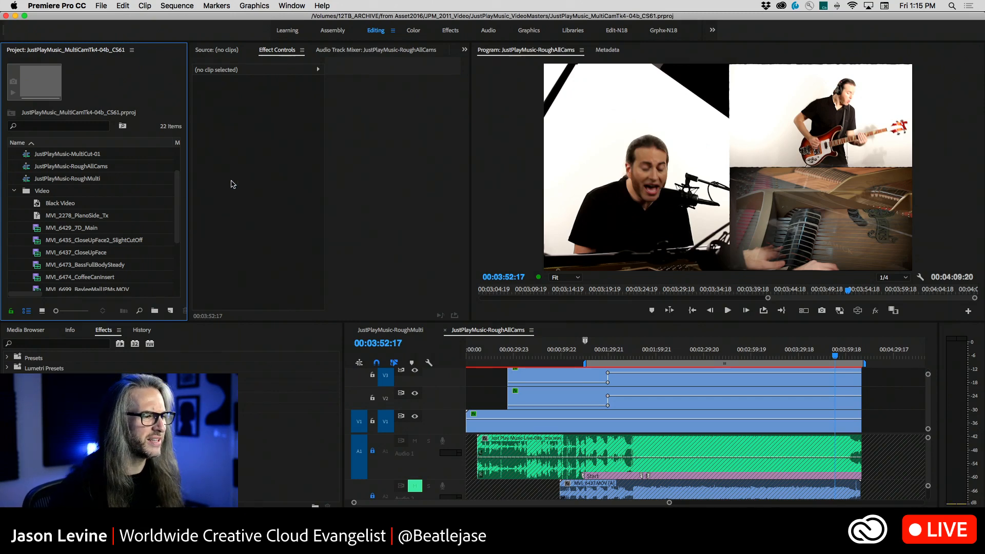
{"action": "left_click", "coordinate": [585, 354]}
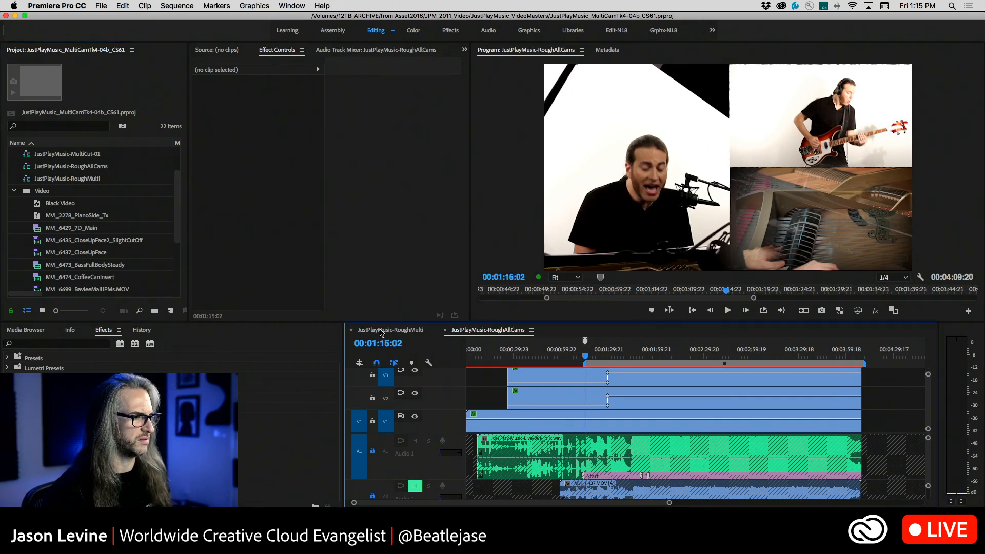
{"action": "left_click", "coordinate": [383, 331]}
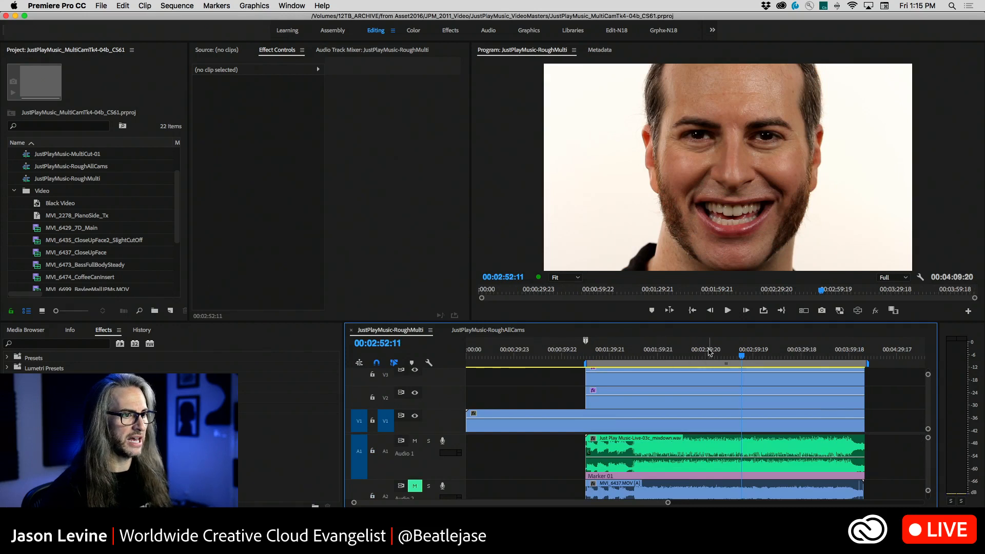
{"action": "left_click", "coordinate": [645, 355]}
{"action": "left_click", "coordinate": [728, 355]}
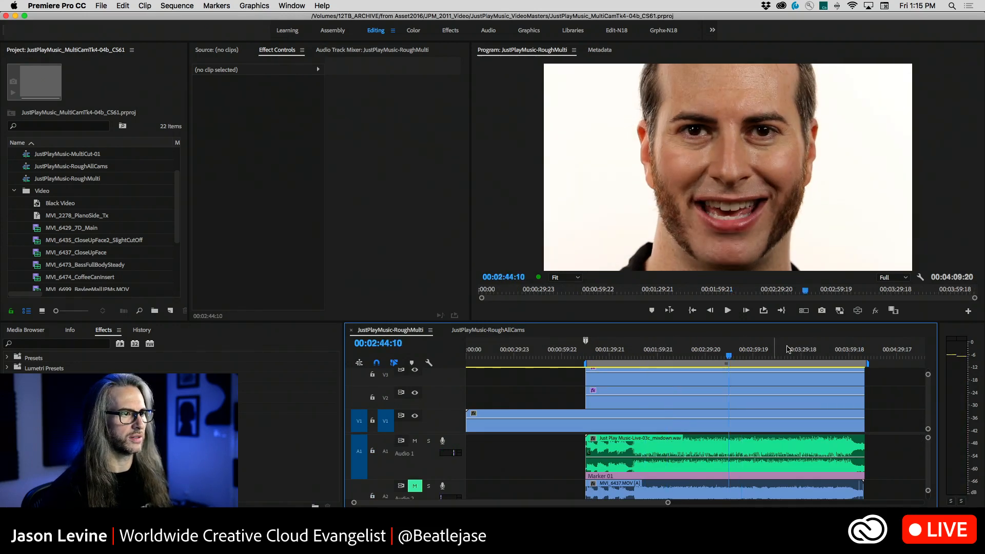
Hide video tracks V3 and V4 in JustPlayMusic-RoughMulti and scrub the underlying piano shot to 00:02:53:10
{"action": "left_click", "coordinate": [416, 371]}
{"action": "scroll", "coordinate": [485, 377], "scroll_direction": "up", "scroll_amount": 3}
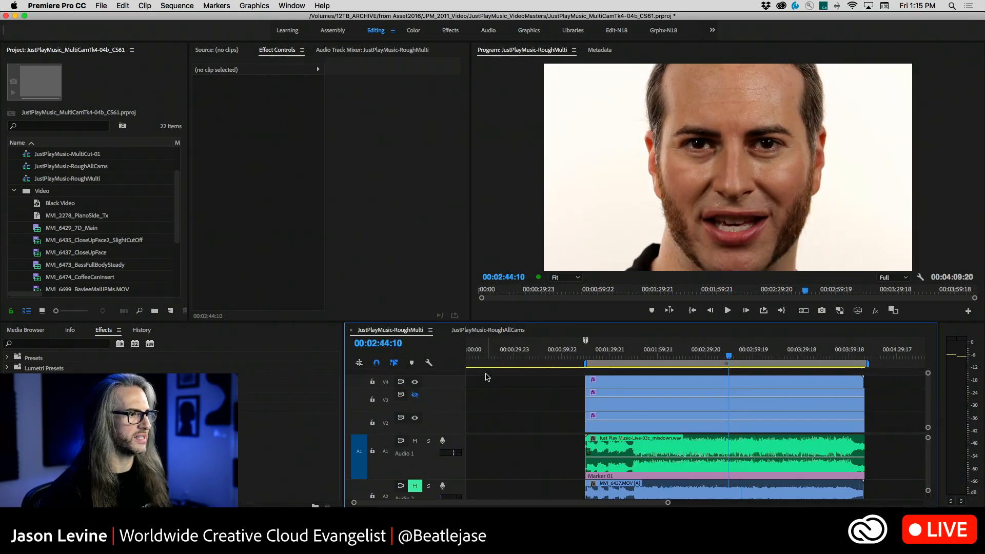
{"action": "left_click", "coordinate": [415, 381]}
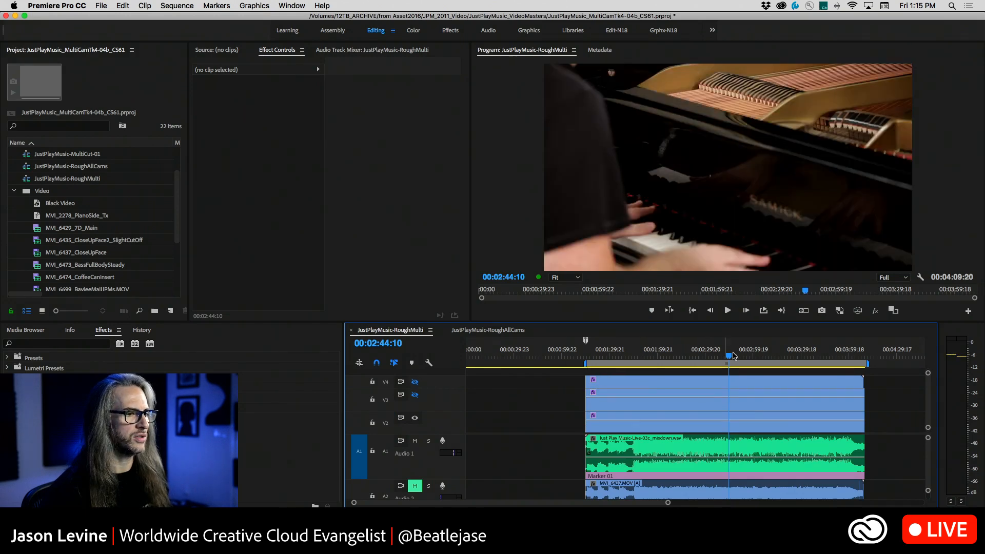
{"action": "mouse_move", "coordinate": [730, 354]}
{"action": "left_mouse_down"}
{"action": "mouse_move", "coordinate": [772, 354]}
{"action": "mouse_move", "coordinate": [743, 355]}
{"action": "left_mouse_up"}
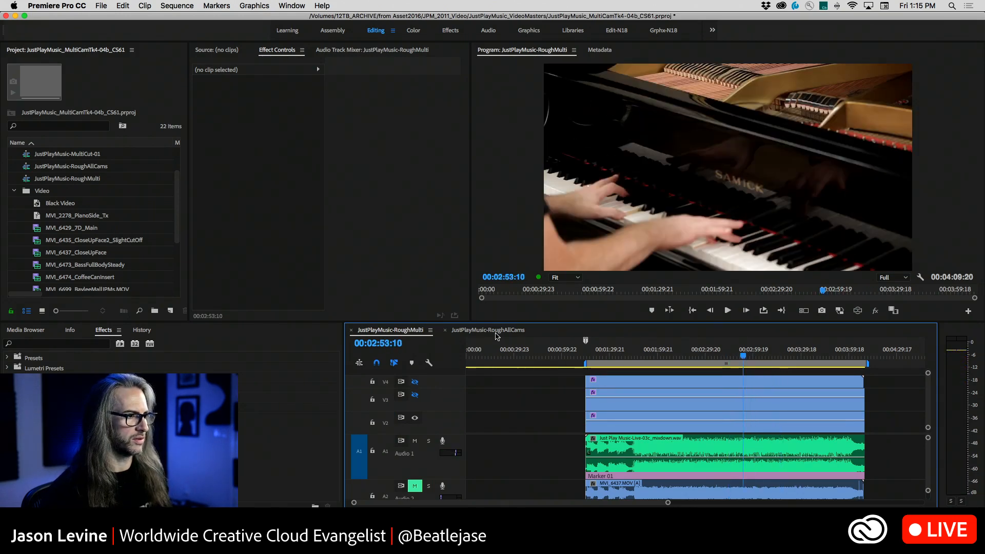
Examine the audio tracks of the JustPlayMusic-RoughMulti sequence and the clips in the Video bin
{"action": "scroll", "coordinate": [600, 423], "scroll_direction": "down", "scroll_amount": 3}
{"action": "scroll", "coordinate": [649, 455], "scroll_direction": "down", "scroll_amount": 5}
{"action": "scroll", "coordinate": [649, 454], "scroll_direction": "up", "scroll_amount": 2}
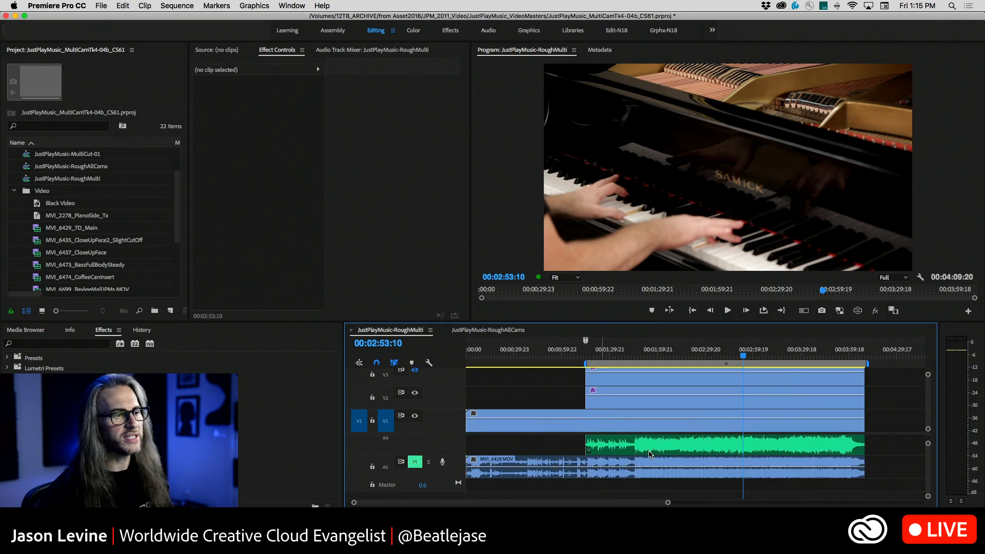
{"action": "scroll", "coordinate": [649, 454], "scroll_direction": "right", "scroll_amount": 3}
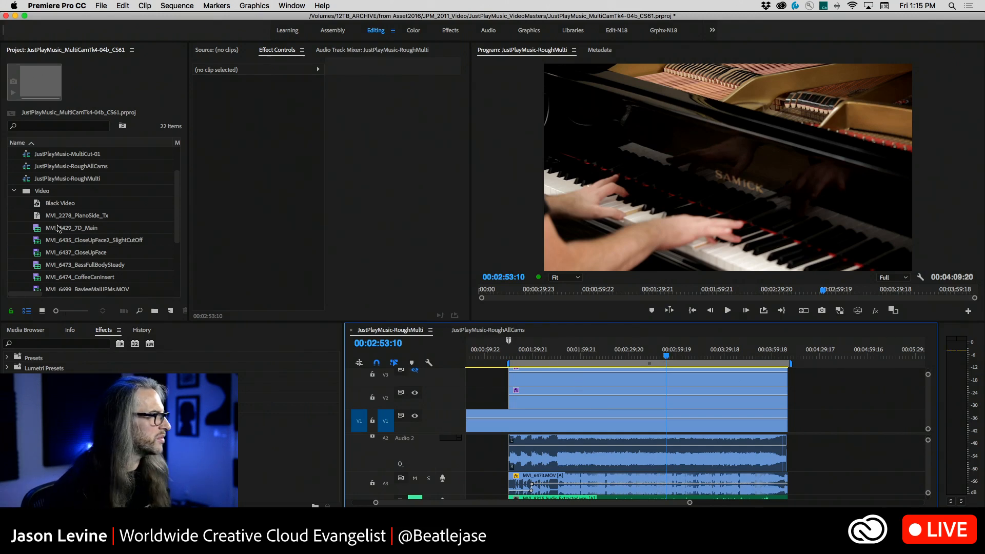
{"action": "scroll", "coordinate": [80, 228], "scroll_direction": "down", "scroll_amount": 5}
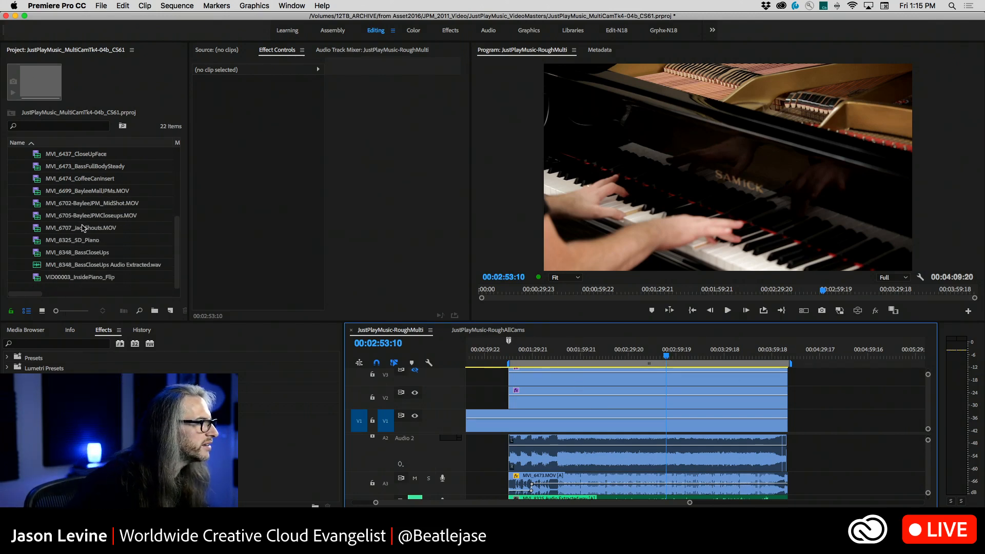
{"action": "scroll", "coordinate": [82, 228], "scroll_direction": "up", "scroll_amount": 7}
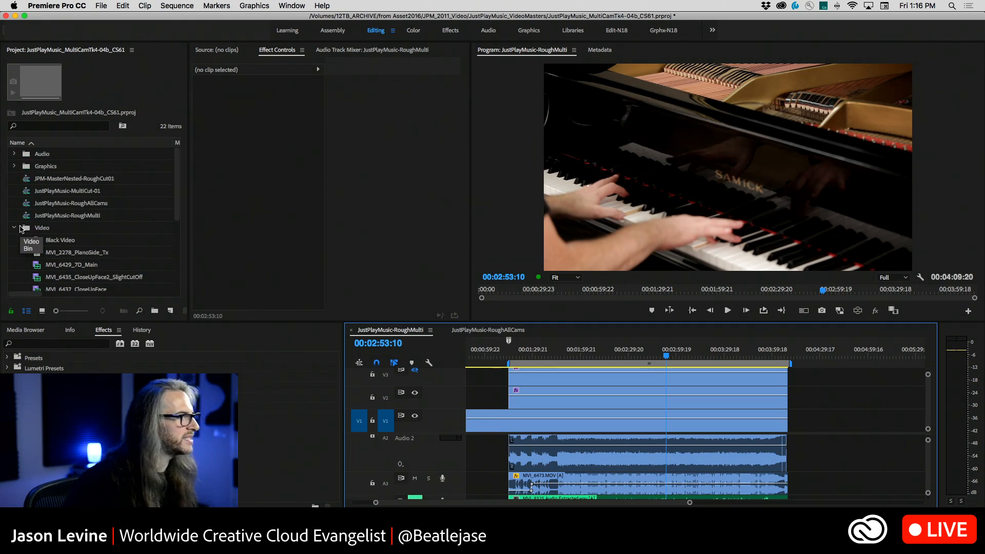
Open the JustPlayMusic-RoughAllCams and JustPlayMusic-MultiCut-01 sequences, and move the MultiCut-01 playhead to 00:00:36:15
{"action": "left_click", "coordinate": [28, 216]}
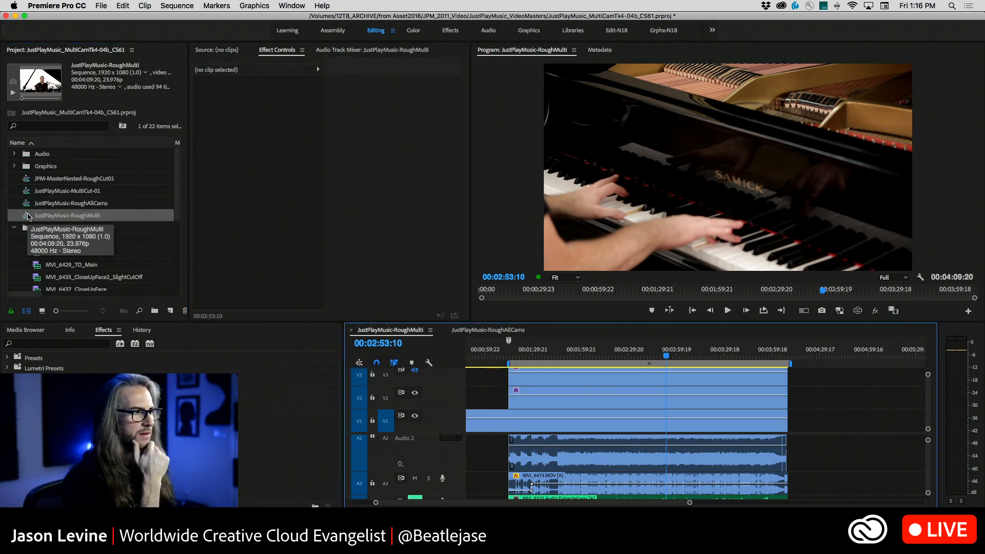
{"action": "double_click", "coordinate": [25, 207]}
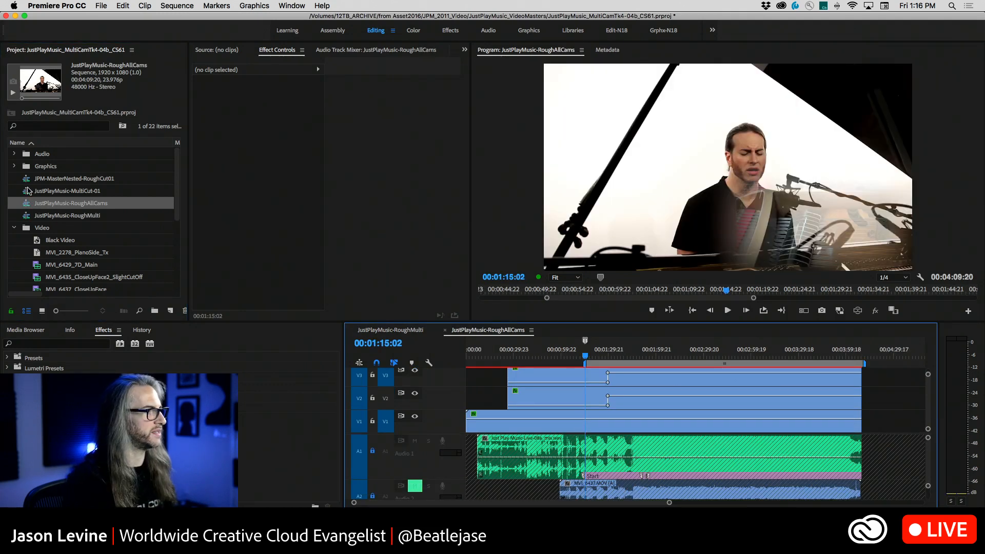
{"action": "double_click", "coordinate": [29, 192]}
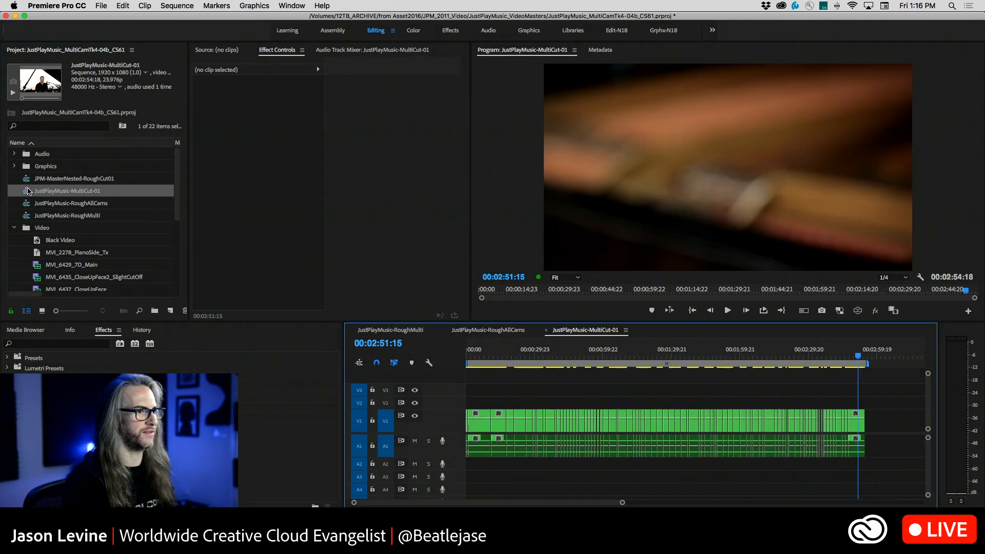
{"action": "left_click", "coordinate": [550, 358]}
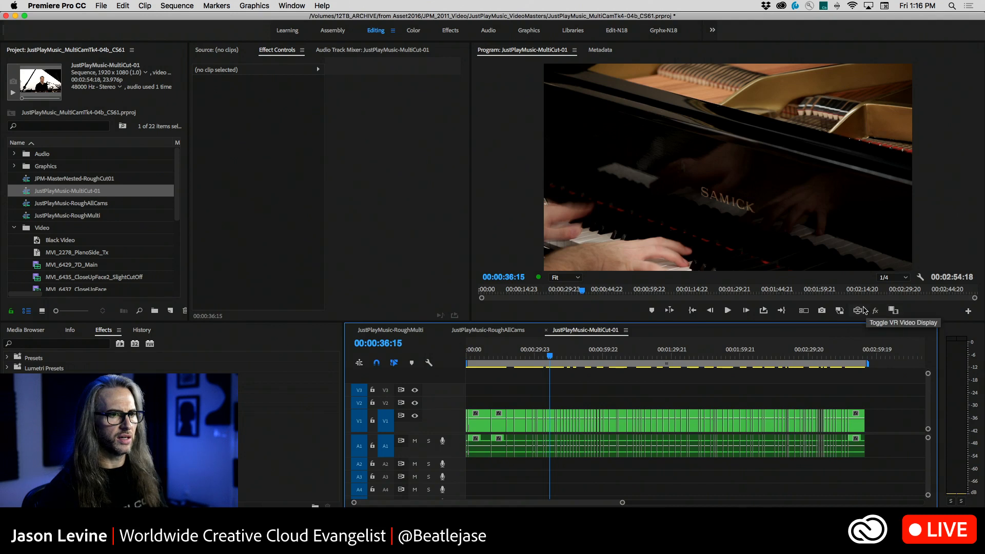
Customize the program monitor's button bar by removing the multi-camera view toggle
{"action": "left_click", "coordinate": [968, 311]}
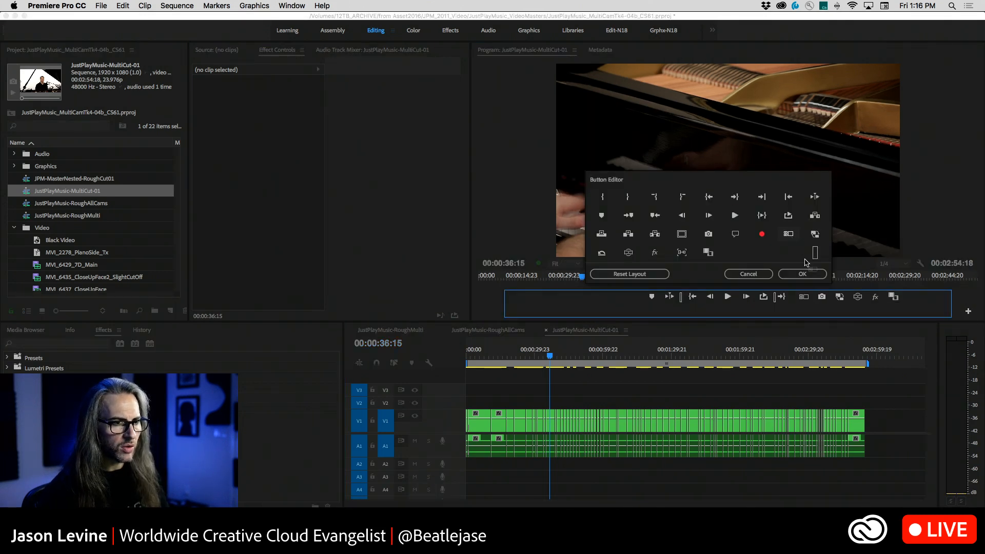
{"action": "left_click", "coordinate": [802, 275]}
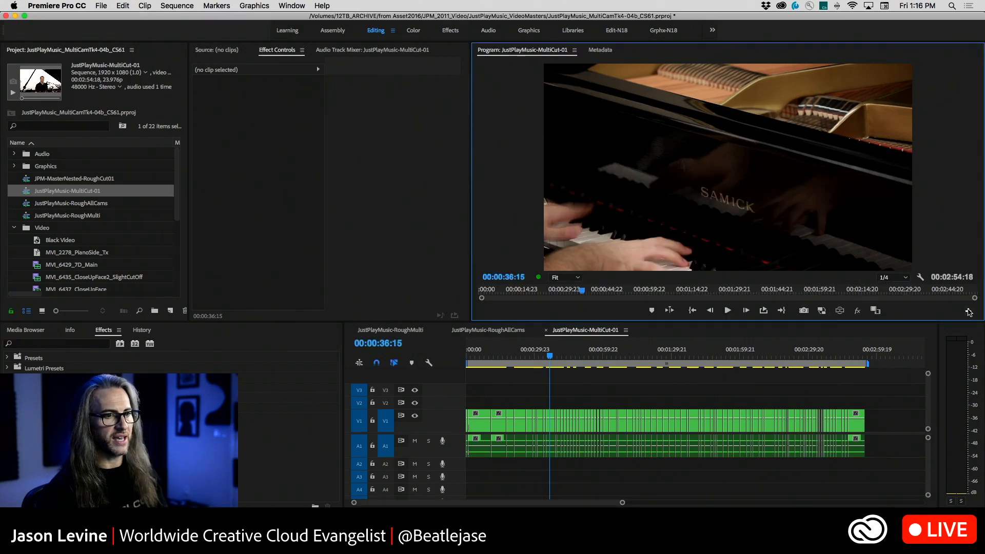
{"action": "left_click", "coordinate": [969, 313]}
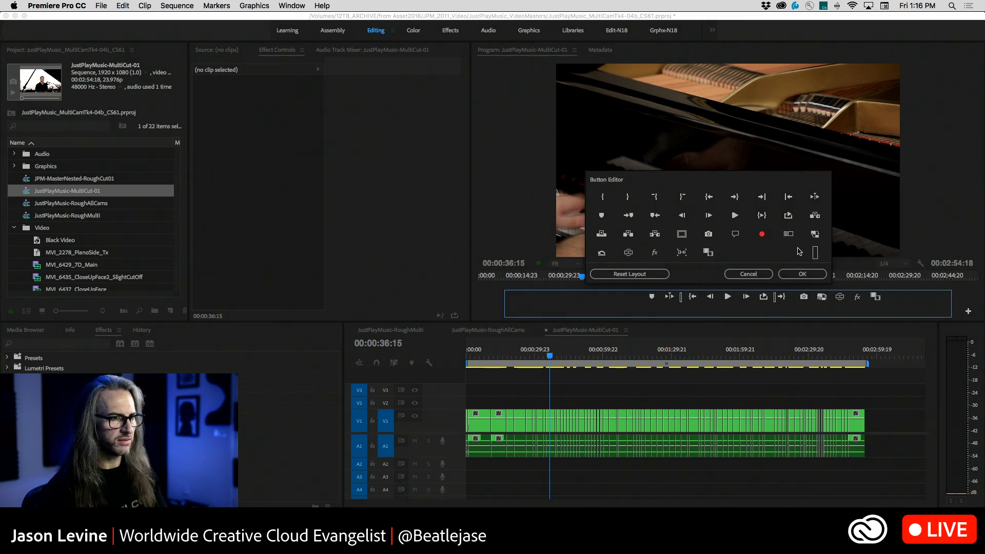
{"action": "left_click", "coordinate": [801, 275]}
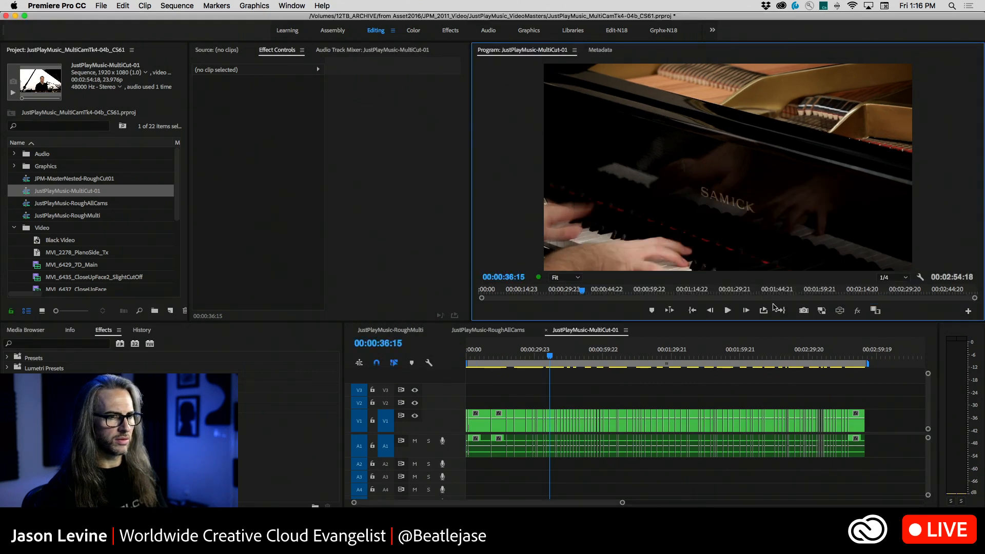
Switch the program monitor to multi-camera view and widen it by shrinking the neighbouring Effect Controls area
{"action": "left_click", "coordinate": [804, 310]}
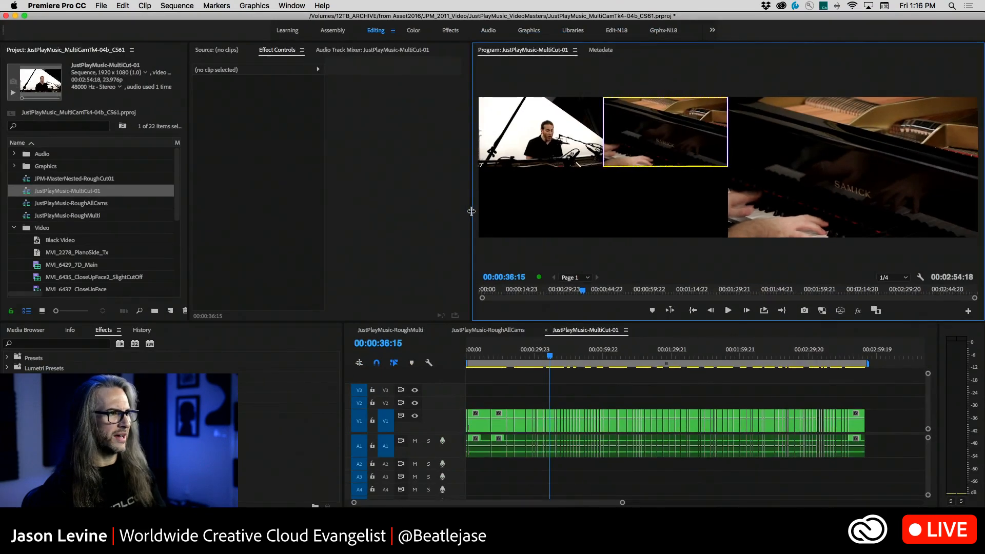
{"action": "left_click_drag", "start_coordinate": [473, 216], "coordinate": [662, 221]}
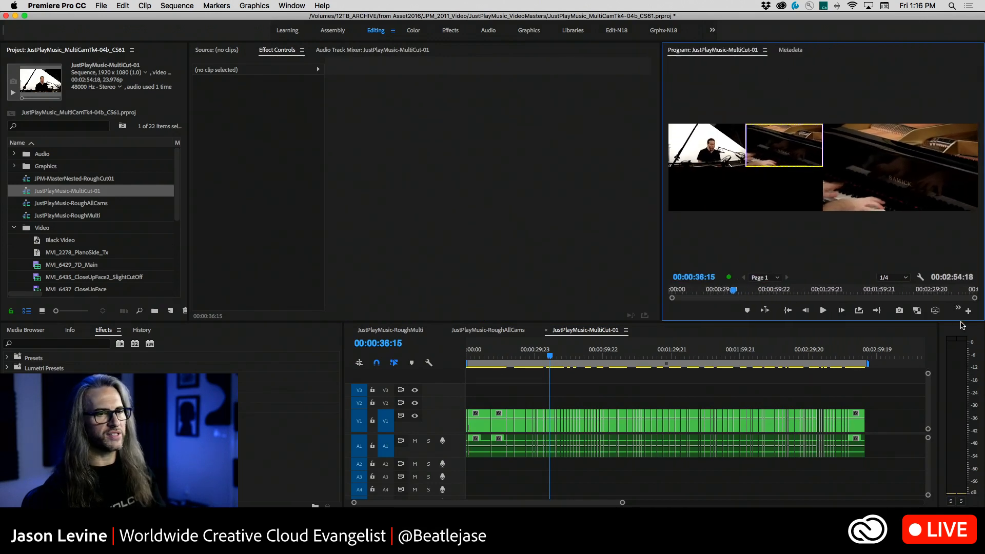
{"action": "left_click", "coordinate": [959, 307]}
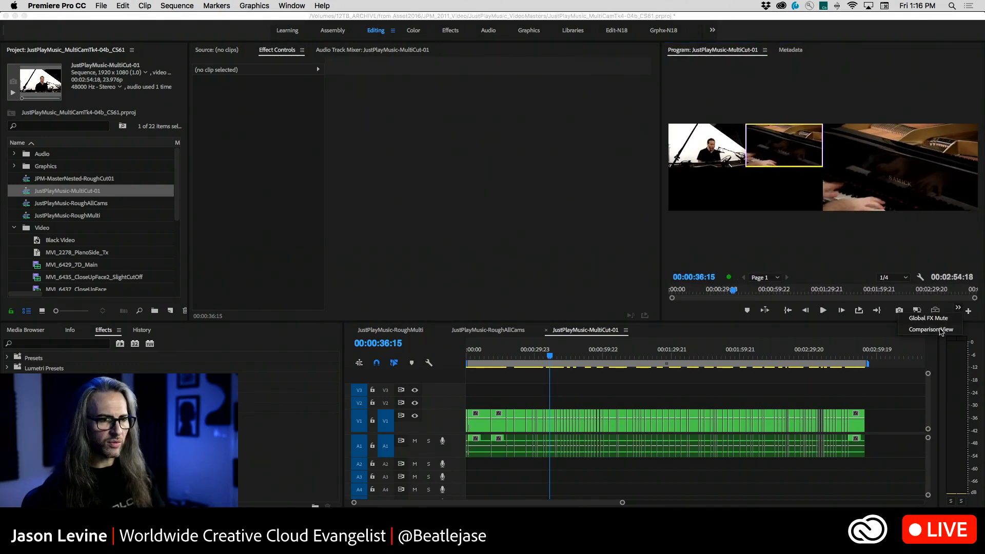
{"action": "left_click", "coordinate": [651, 164]}
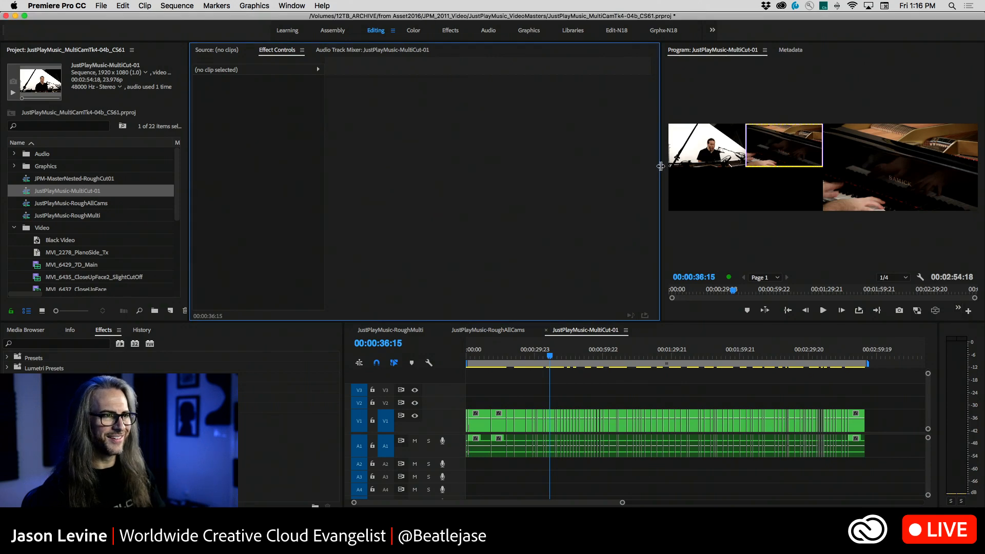
{"action": "left_click_drag", "start_coordinate": [661, 166], "coordinate": [323, 168]}
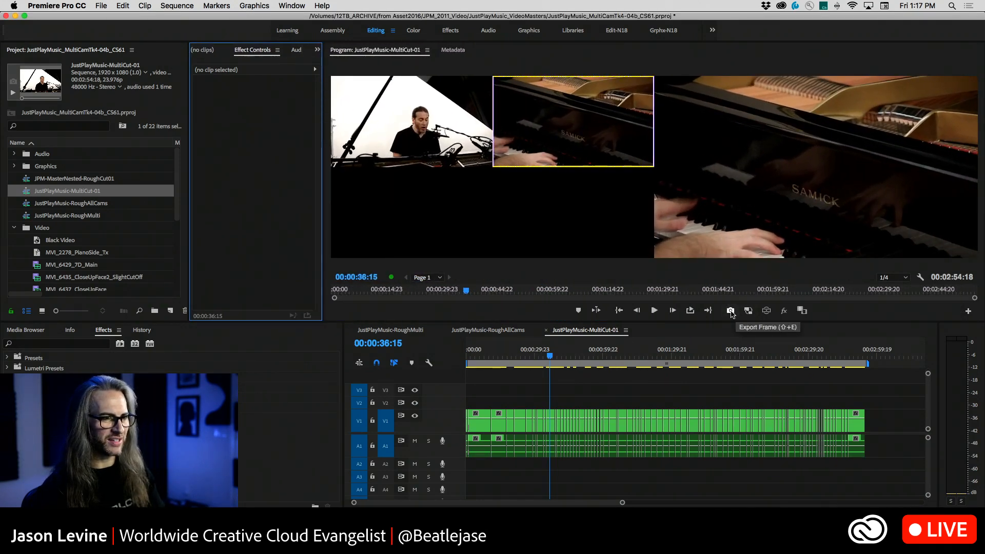
Scrub JustPlayMusic-MultiCut-01 back to 00:00:21:14 and return to the JustPlayMusic-RoughMulti sequence
{"action": "left_click_drag", "start_coordinate": [546, 358], "coordinate": [515, 355]}
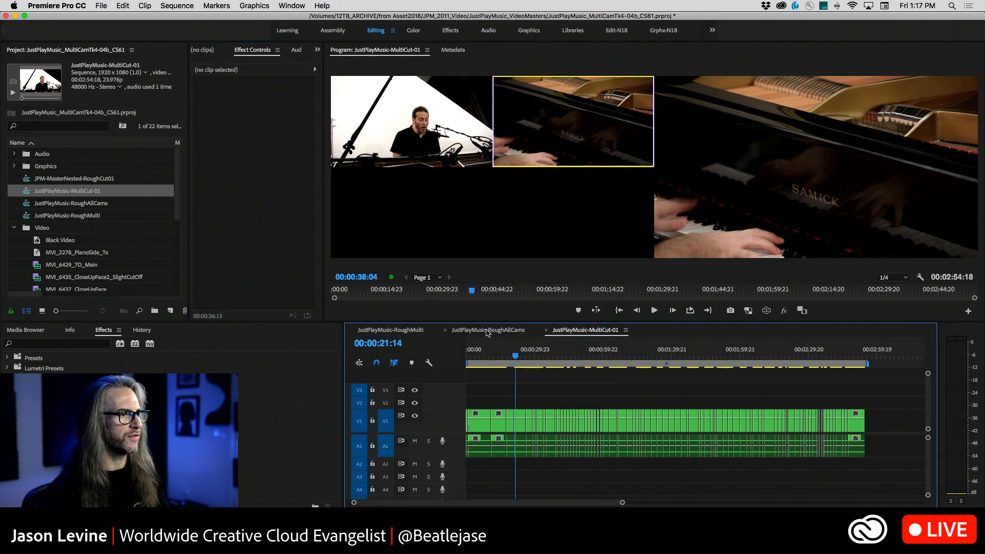
{"action": "left_click", "coordinate": [488, 331]}
{"action": "left_click", "coordinate": [388, 331]}
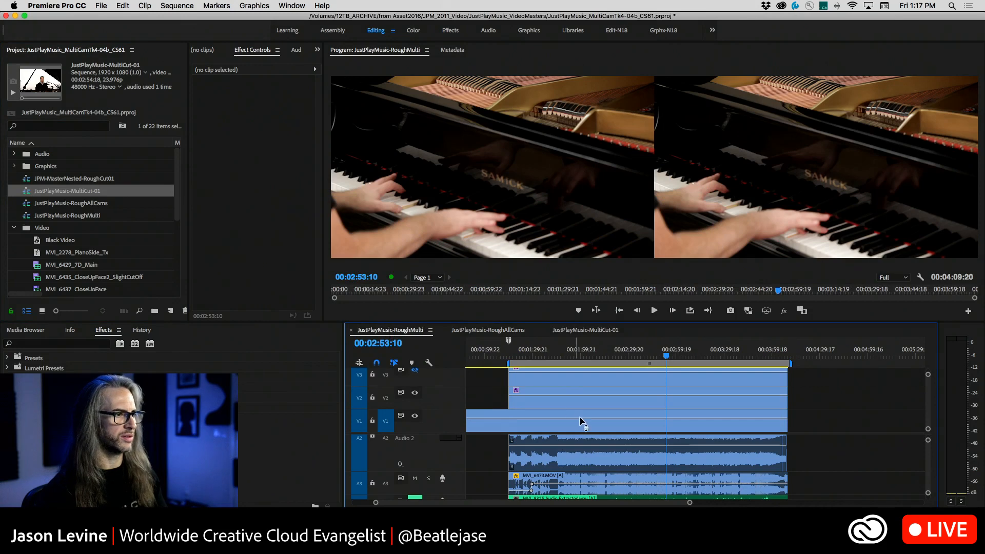
Toggle an upper video track's output in JustPlayMusic-RoughMulti, and move the JustPlayMusic-MultiCut-01 playhead to 00:00:47:15
{"action": "scroll", "coordinate": [569, 416], "scroll_direction": "down", "scroll_amount": 1}
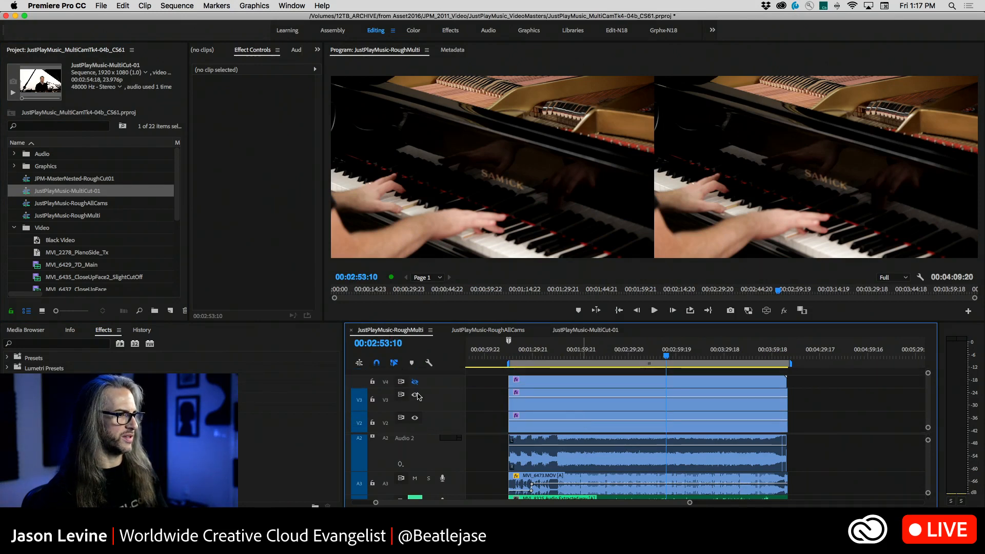
{"action": "left_click", "coordinate": [415, 395]}
{"action": "left_click", "coordinate": [581, 331]}
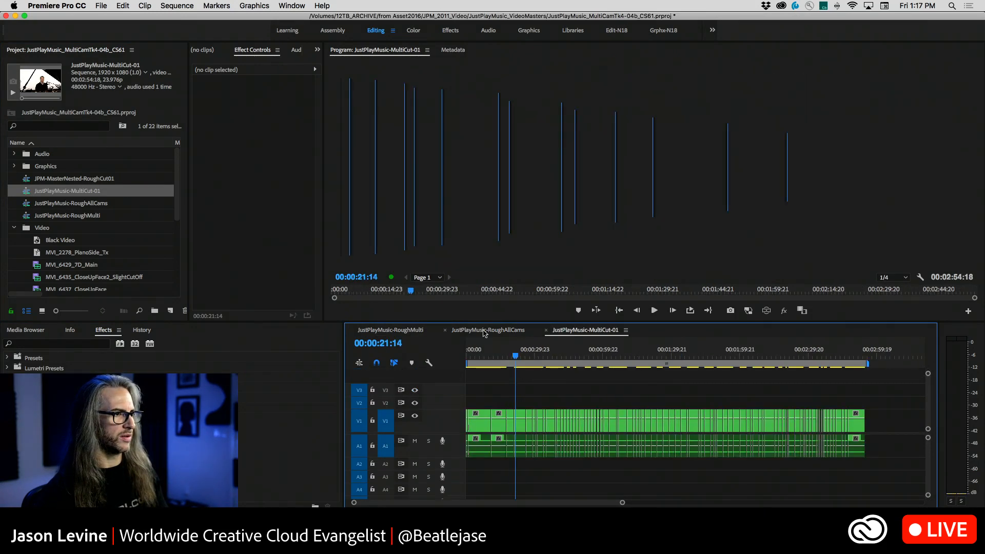
{"action": "left_click_drag", "start_coordinate": [517, 355], "coordinate": [575, 358]}
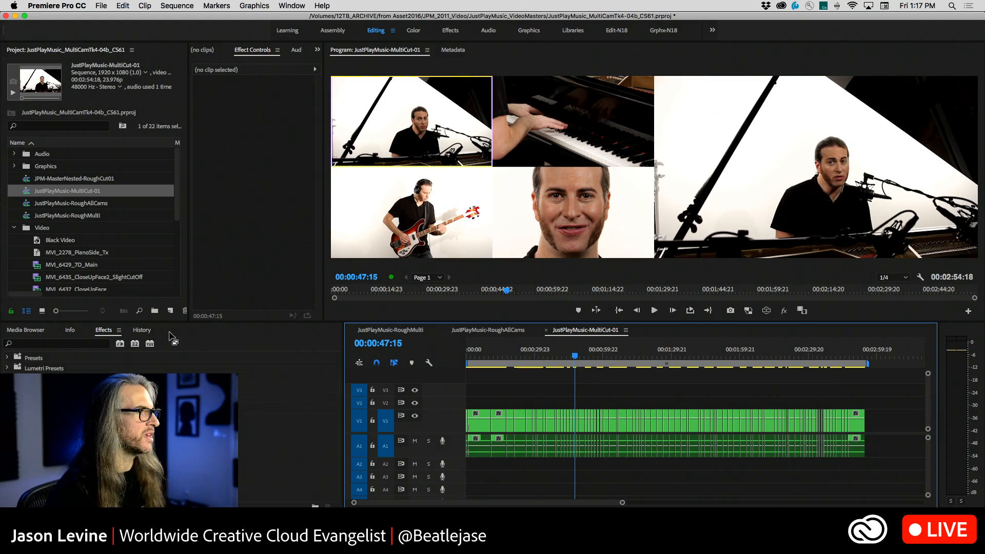
Return to the JustPlayMusic-RoughMulti sequence and hide its V4 track output
{"action": "left_click", "coordinate": [395, 330]}
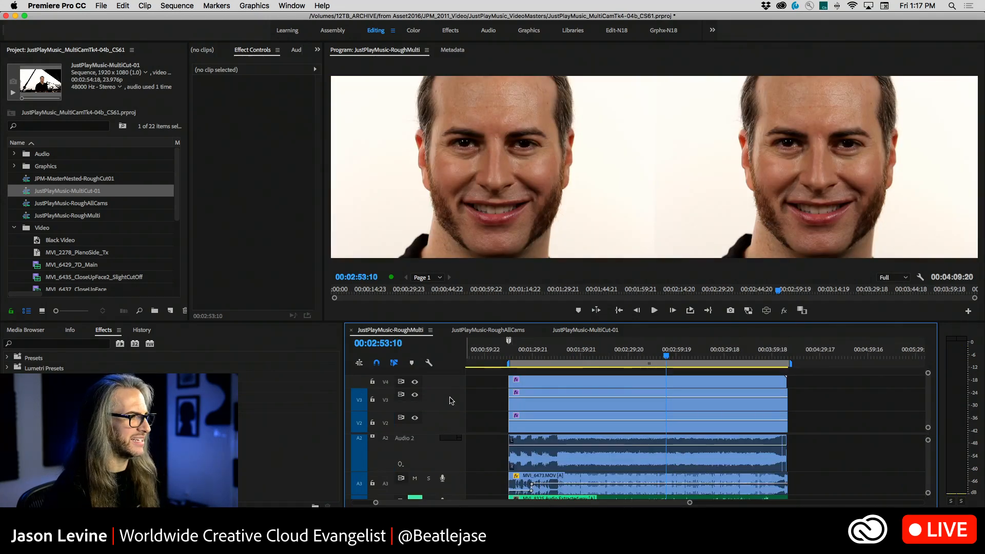
{"action": "left_click", "coordinate": [415, 382]}
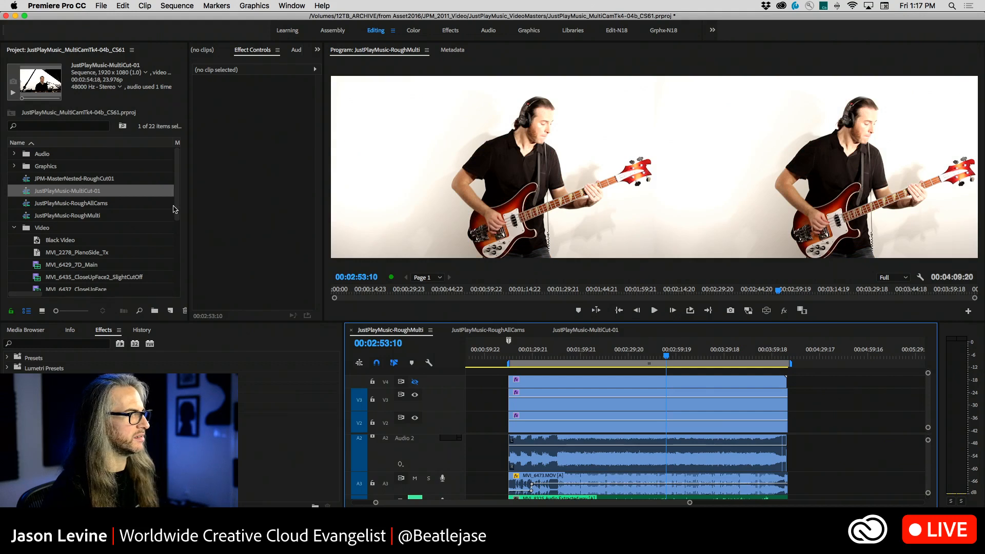
Load MVI_6429_7D_Main in the source monitor, enlarge that monitor, and play the slate moment, stopping at 00:00:55:09
{"action": "left_click_drag", "start_coordinate": [176, 210], "coordinate": [175, 246]}
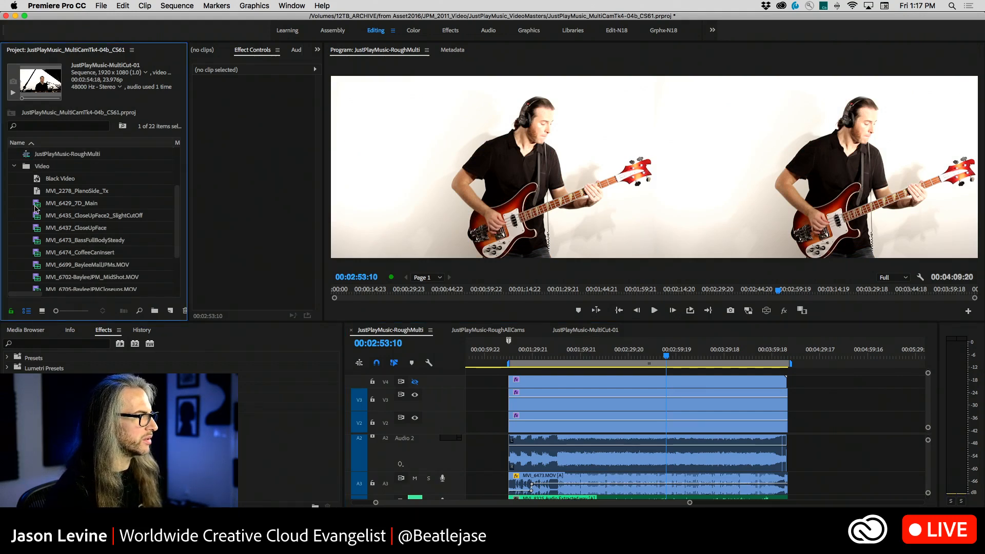
{"action": "double_click", "coordinate": [37, 205]}
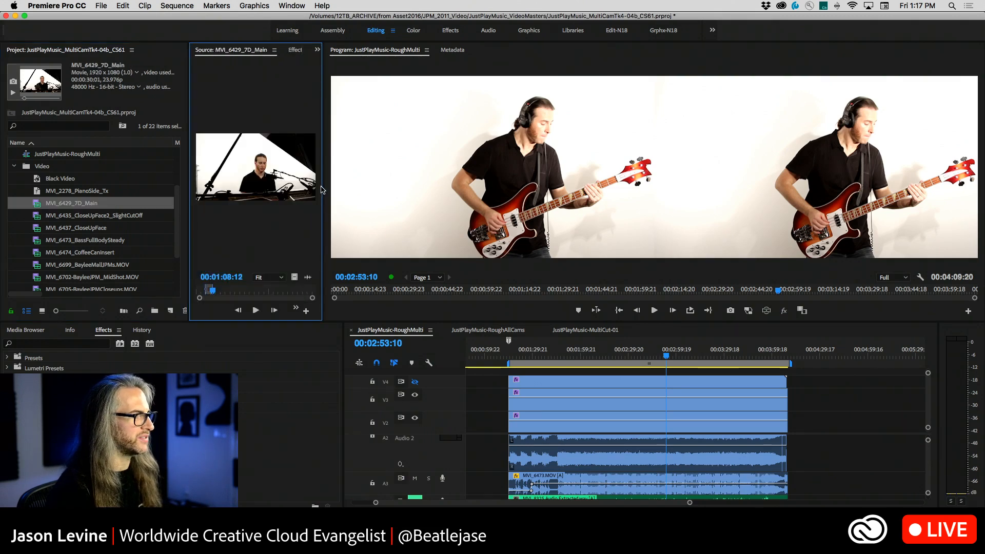
{"action": "left_click_drag", "start_coordinate": [321, 190], "coordinate": [590, 190]}
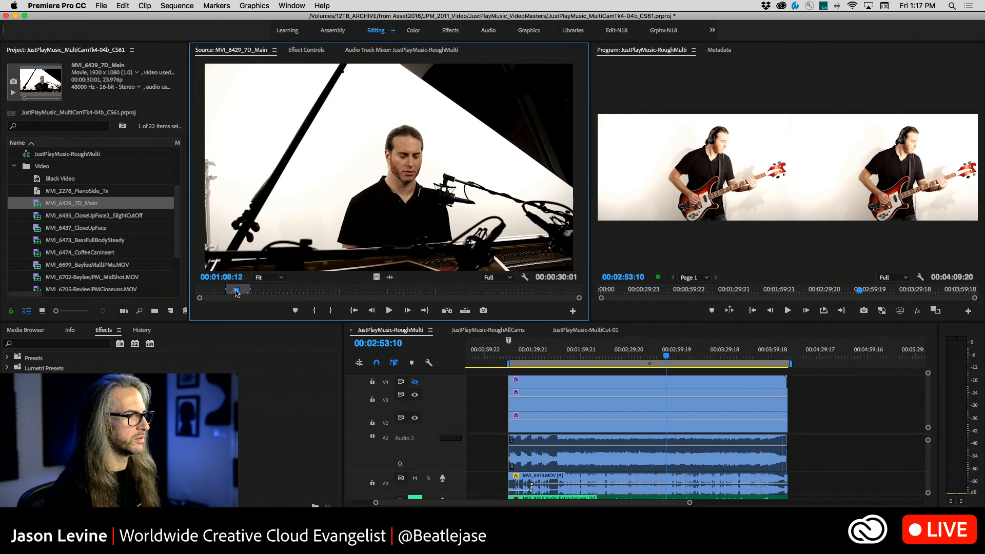
{"action": "left_click_drag", "start_coordinate": [236, 290], "coordinate": [234, 290]}
{"action": "key", "text": "space"}
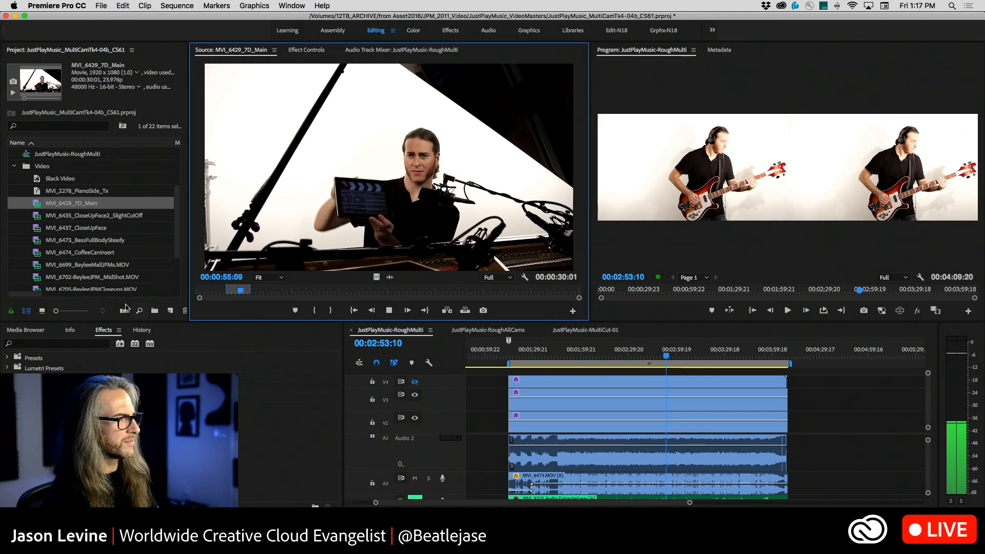
{"action": "key", "text": "space"}
Expand the Audio bin, select Just Play Music-Live-08a_mix.wav, and briefly view the slate frame in the maximized source monitor
{"action": "left_click_drag", "start_coordinate": [182, 230], "coordinate": [180, 273]}
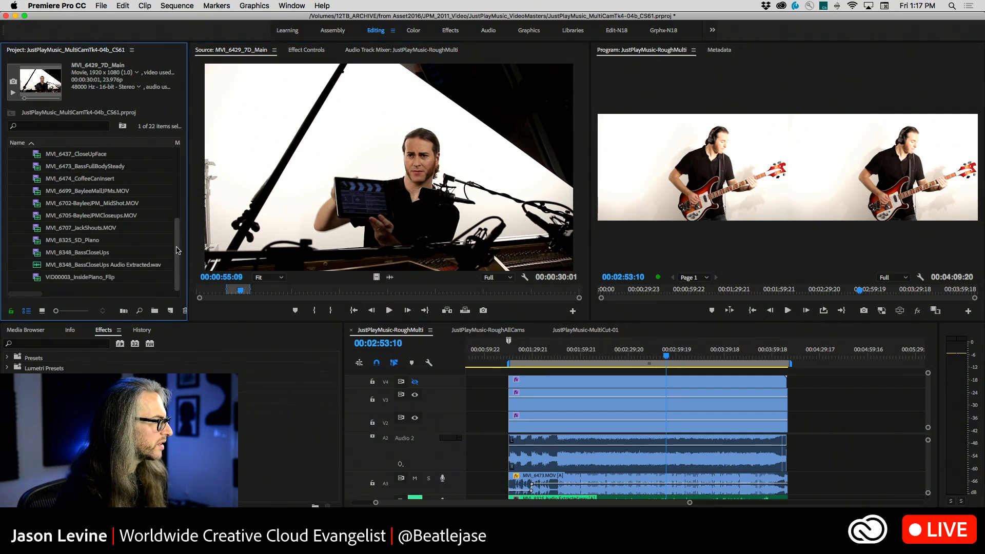
{"action": "scroll", "coordinate": [178, 250], "scroll_direction": "up", "scroll_amount": 10}
{"action": "left_click", "coordinate": [14, 154]}
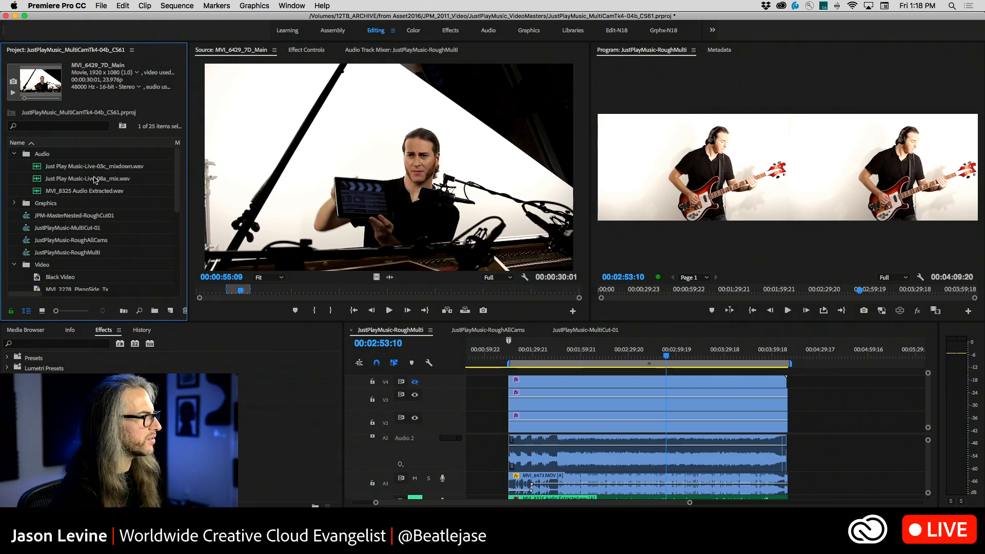
{"action": "left_click", "coordinate": [94, 179]}
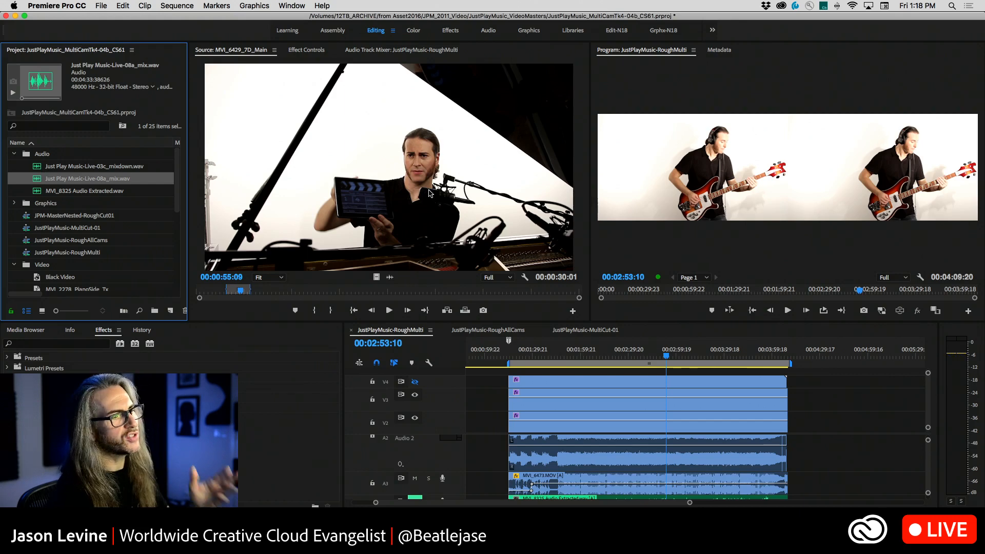
{"action": "key", "text": "grave"}
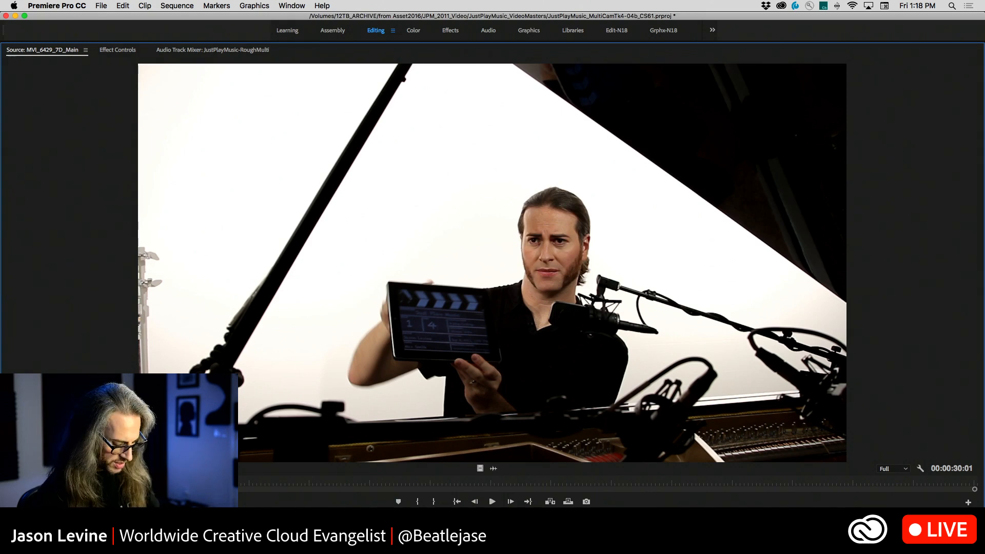
{"action": "key", "text": "grave"}
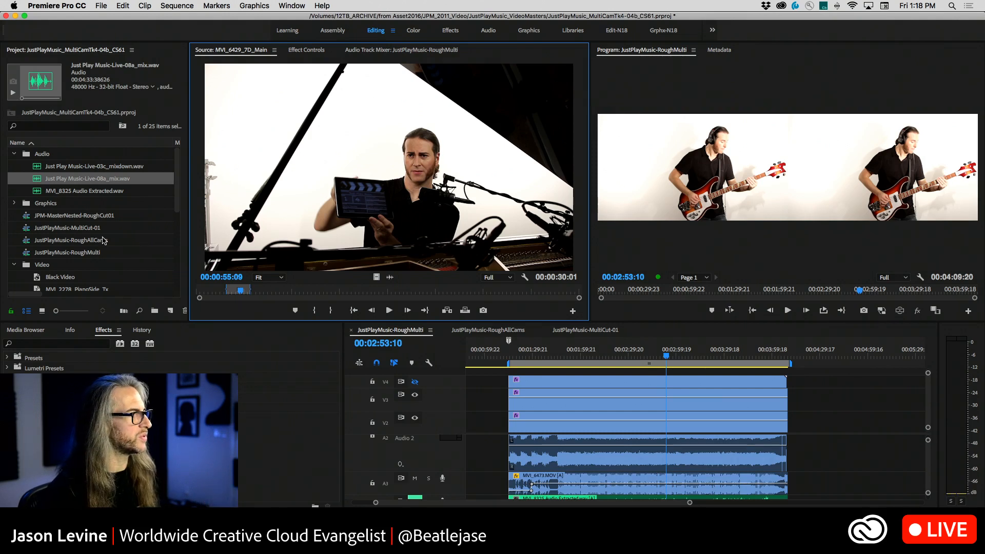
{"action": "scroll", "coordinate": [85, 241], "scroll_direction": "down", "scroll_amount": 3}
{"action": "scroll", "coordinate": [86, 241], "scroll_direction": "up", "scroll_amount": 3}
{"action": "left_click", "coordinate": [52, 167]}
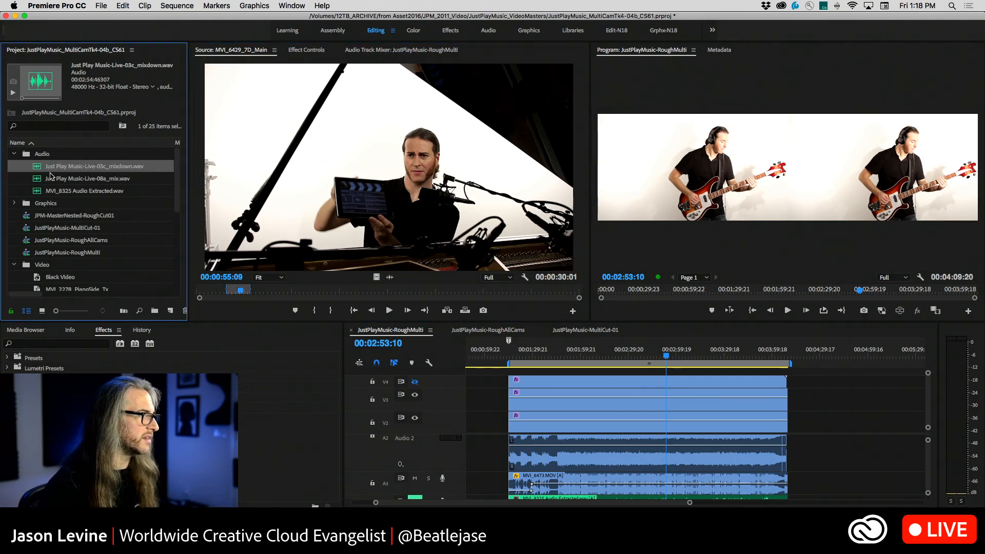
{"action": "left_click", "coordinate": [59, 192], "text": "shift"}
{"action": "scroll", "coordinate": [132, 244], "scroll_direction": "down", "scroll_amount": 8}
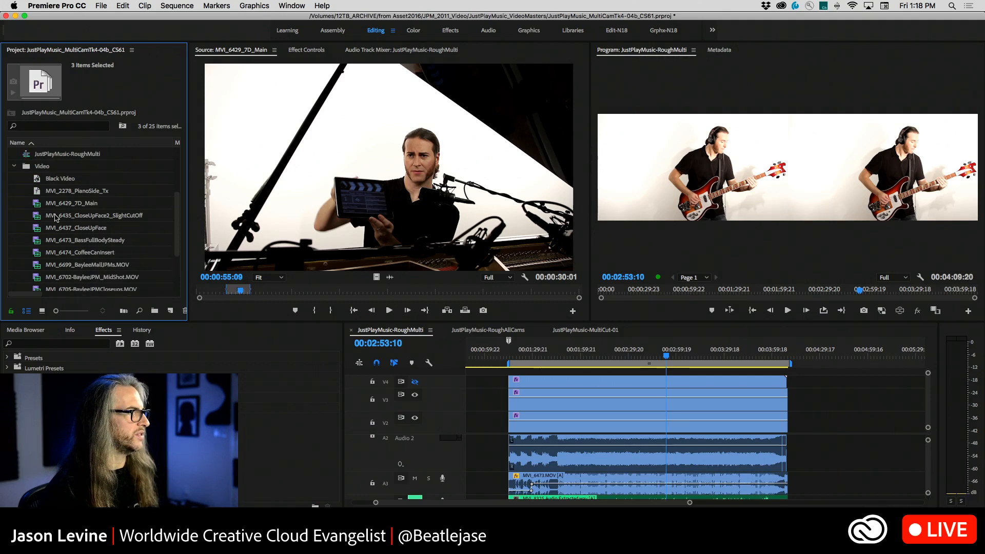
{"action": "left_click", "coordinate": [69, 204], "text": "shift"}
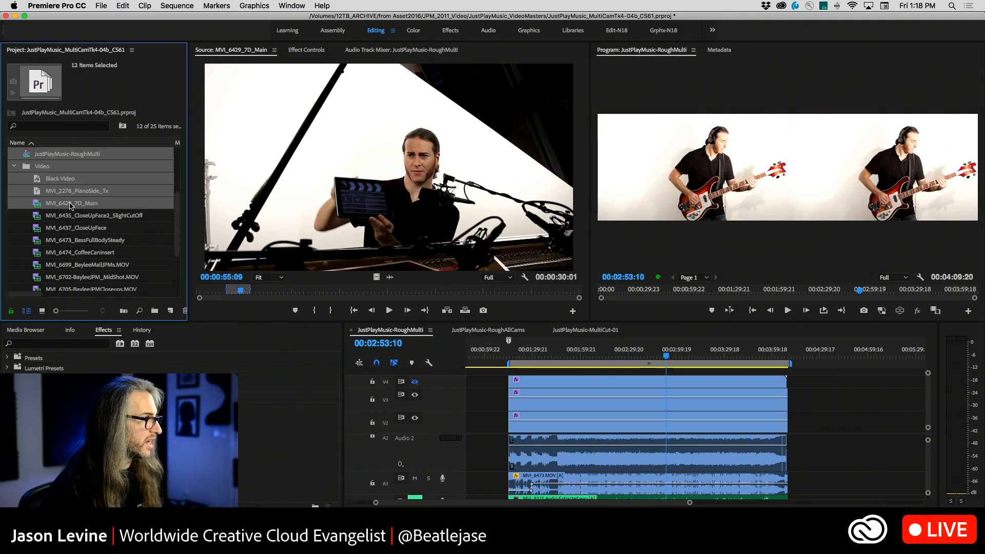
{"action": "left_click", "coordinate": [70, 239]}
Select the clips MVI_6429_7D_Main through MVI_6702-BayleeJPM_MidShot.MOV together with the three WAV files in the Audio bin
{"action": "left_click", "coordinate": [71, 204]}
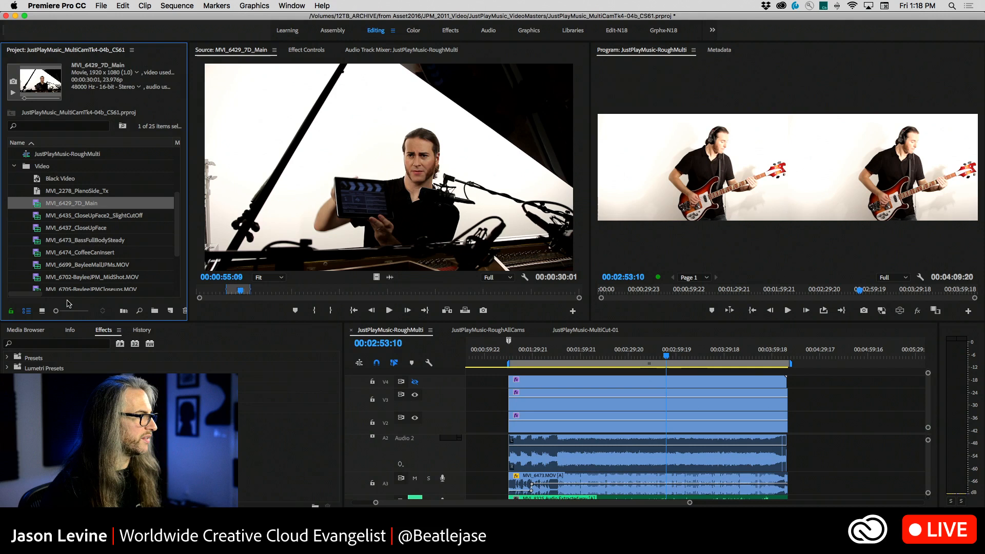
{"action": "left_click", "coordinate": [79, 277], "text": "shift"}
{"action": "scroll", "coordinate": [182, 235], "scroll_direction": "up", "scroll_amount": 4}
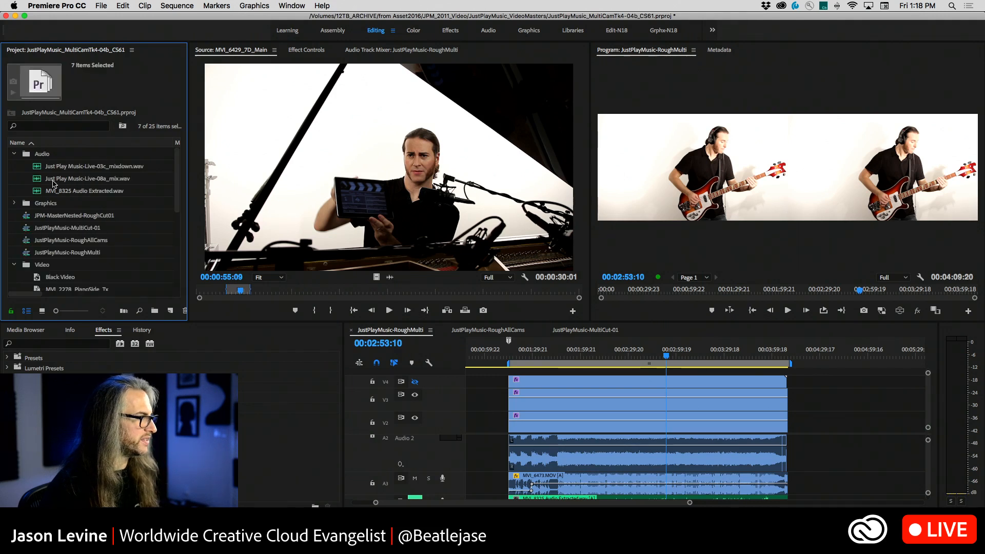
{"action": "left_click", "coordinate": [44, 168], "text": "super"}
{"action": "left_click", "coordinate": [51, 182], "text": "super"}
{"action": "left_click", "coordinate": [63, 191], "text": "super"}
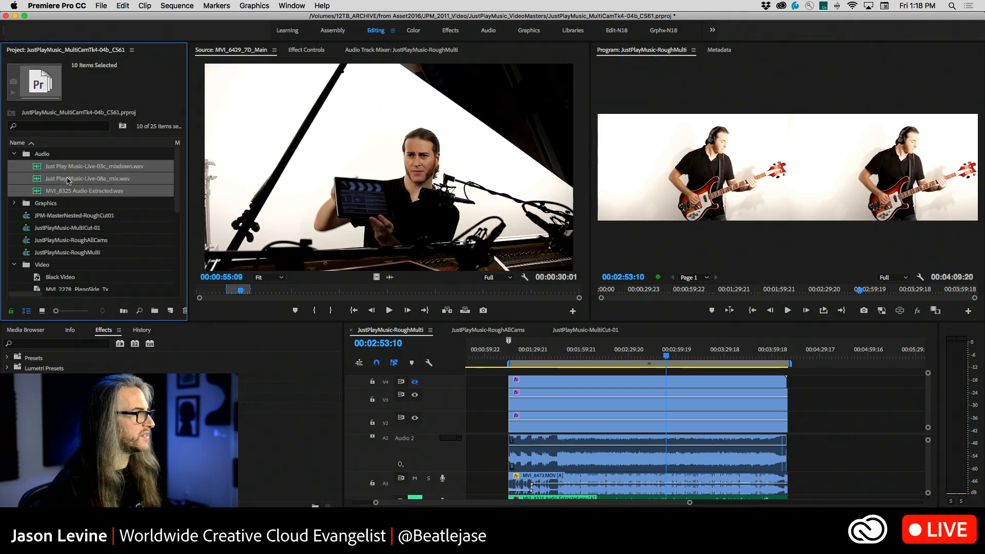
Examine the Create Multi-Camera Source Sequence options for the selected clips, choosing Audio synchronization with track channel 1, and cancel
{"action": "right_click", "coordinate": [67, 179]}
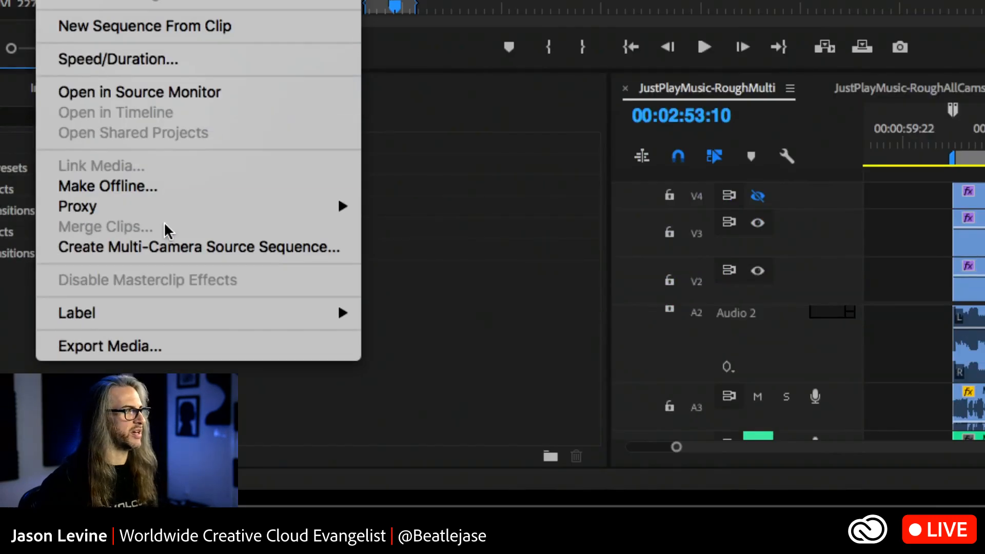
{"action": "left_click", "coordinate": [238, 243]}
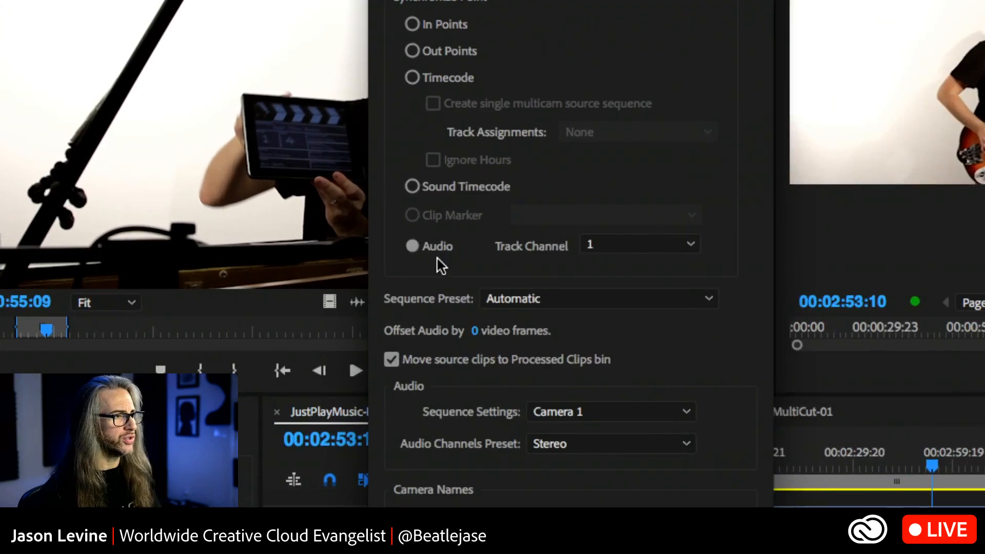
{"action": "left_click", "coordinate": [412, 246]}
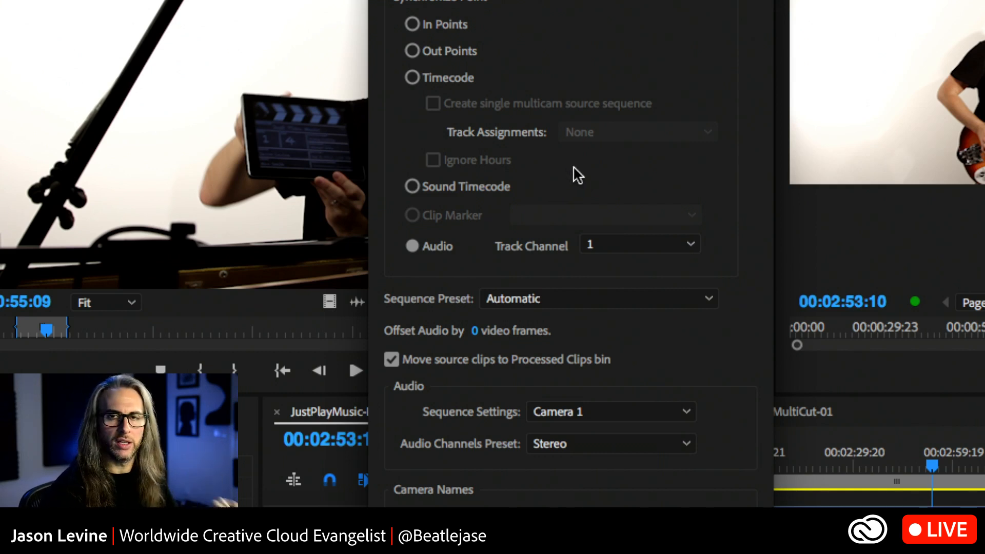
{"action": "left_click", "coordinate": [645, 255]}
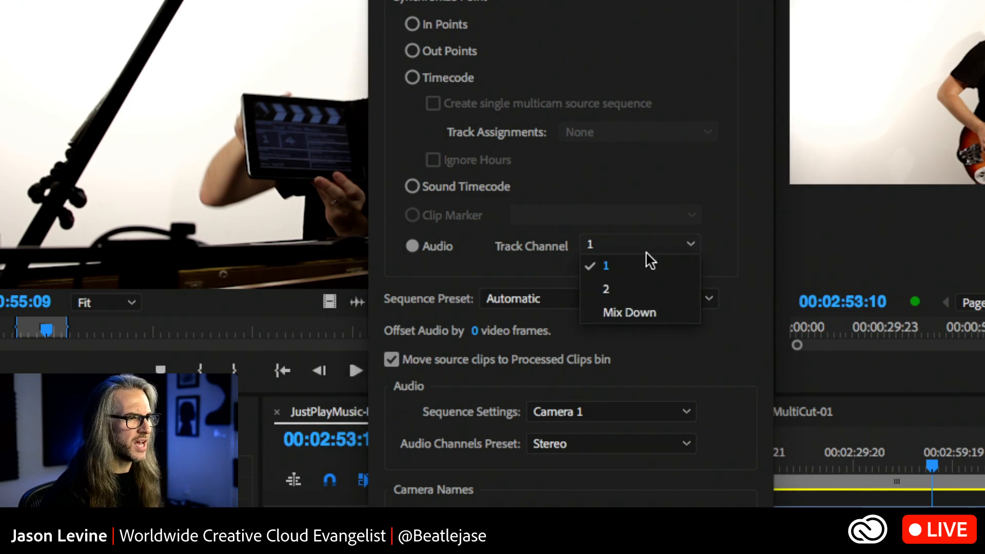
{"action": "left_click", "coordinate": [562, 263]}
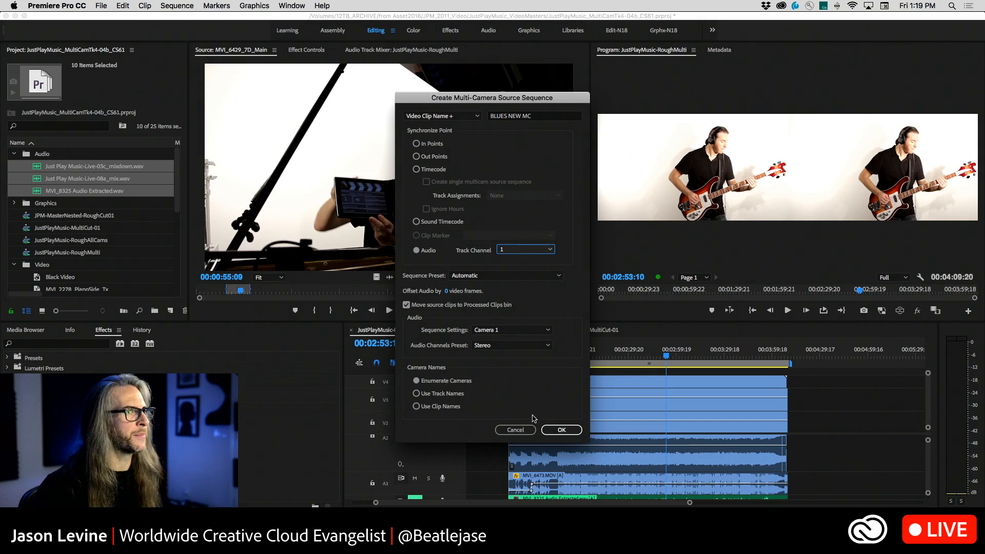
{"action": "left_click", "coordinate": [523, 431]}
Play JustPlayMusic-MultiCut-01 from 00:00:47:15, and compare it with the JustPlayMusic-RoughMulti and JustPlayMusic-RoughAllCams sequences
{"action": "left_click", "coordinate": [581, 331]}
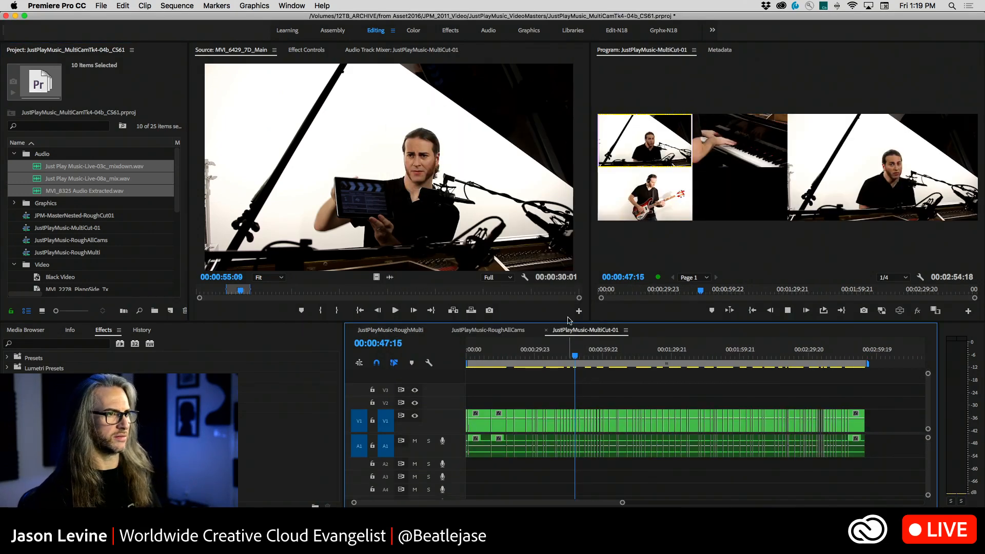
{"action": "key", "text": "space"}
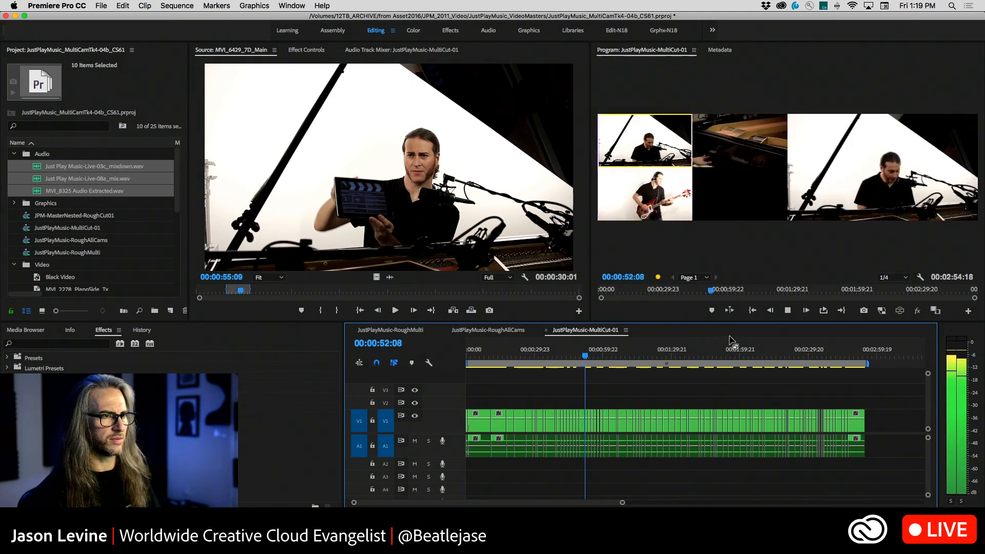
{"action": "left_click", "coordinate": [454, 330]}
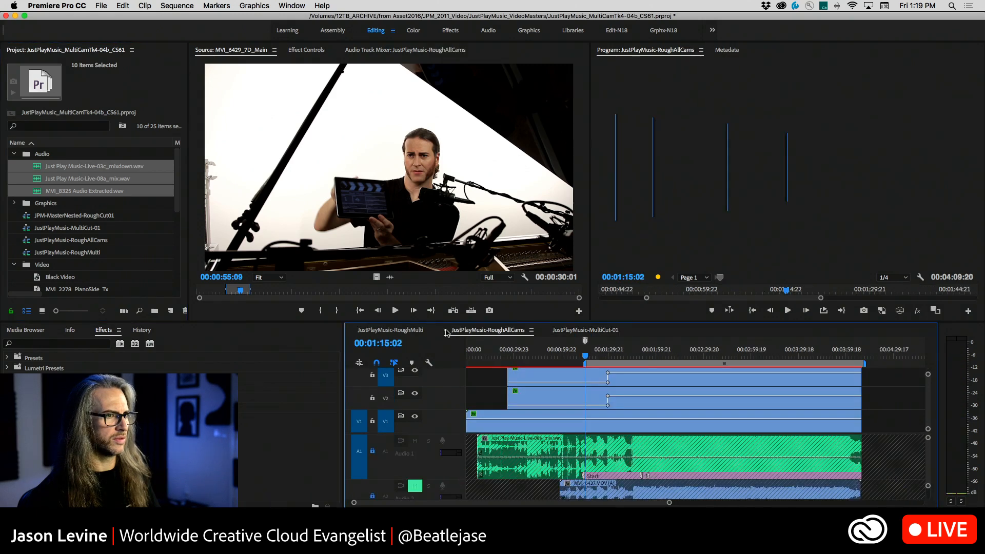
{"action": "left_click", "coordinate": [410, 330]}
{"action": "left_click", "coordinate": [485, 331]}
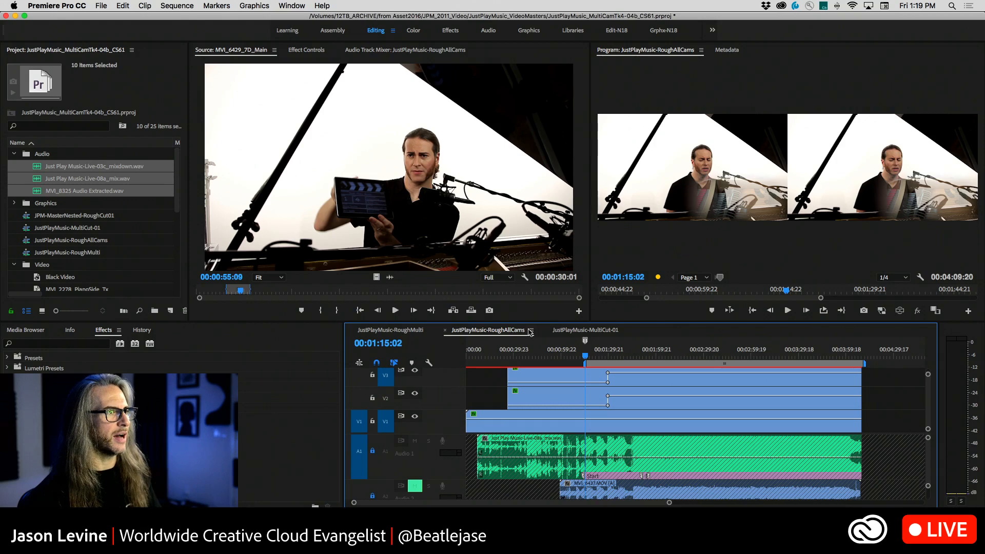
Return to JustPlayMusic-MultiCut-01 and play its multi-camera edit, stopping at 00:01:08:00
{"action": "left_click", "coordinate": [579, 331]}
{"action": "key", "text": "space"}
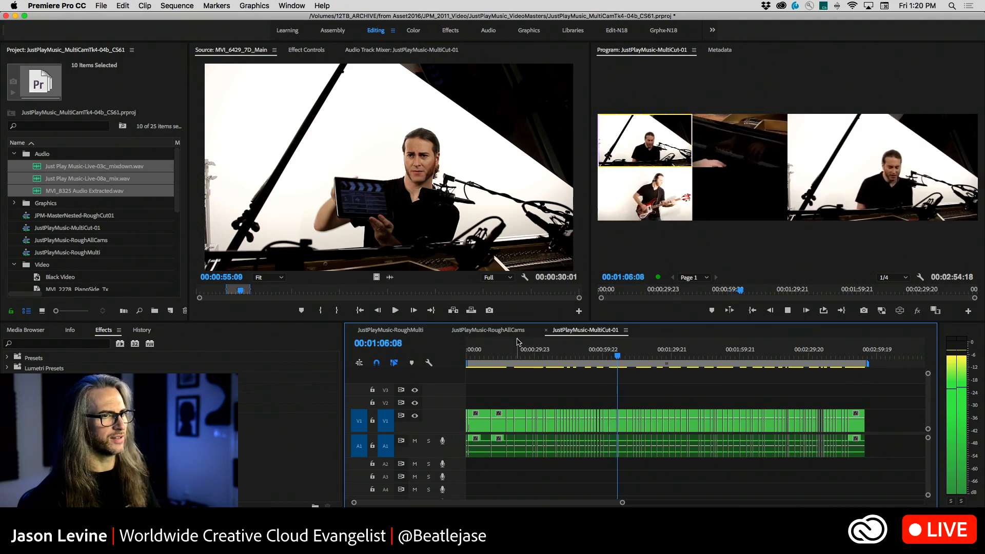
{"action": "key", "text": "space"}
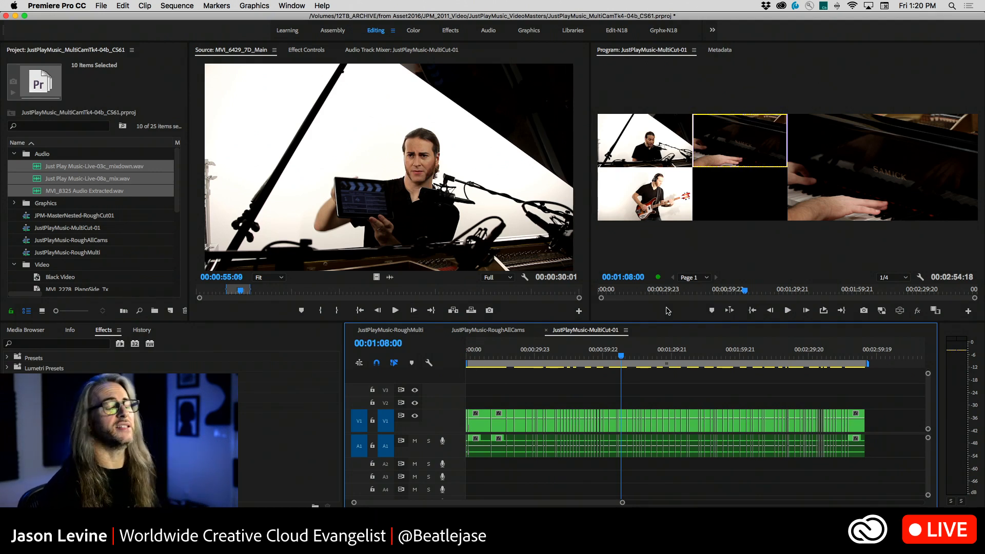
Show the JustPlayMusic-RoughAllCams sequence and inspect the Video bin's source clips from MVI_6429_7D_Main through MVI_6705-BayleeJPMCloseups.MOV
{"action": "left_click", "coordinate": [488, 331]}
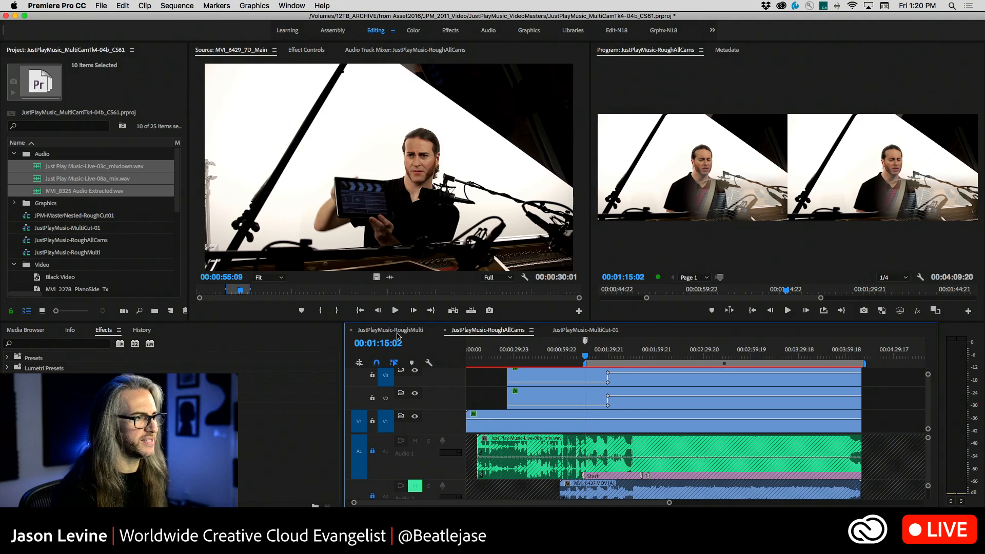
{"action": "scroll", "coordinate": [124, 201], "scroll_direction": "down", "scroll_amount": 5}
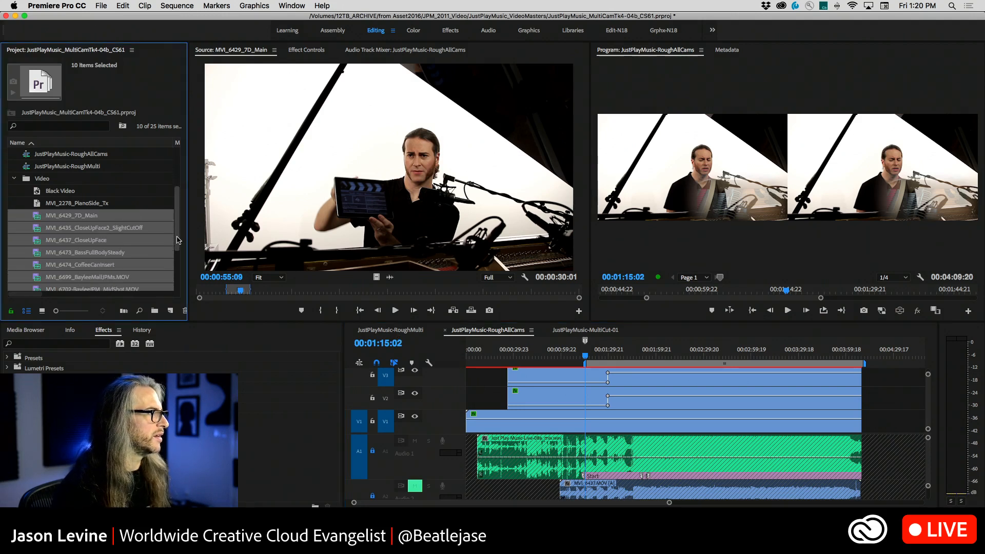
{"action": "left_click", "coordinate": [66, 166]}
{"action": "left_click", "coordinate": [89, 178]}
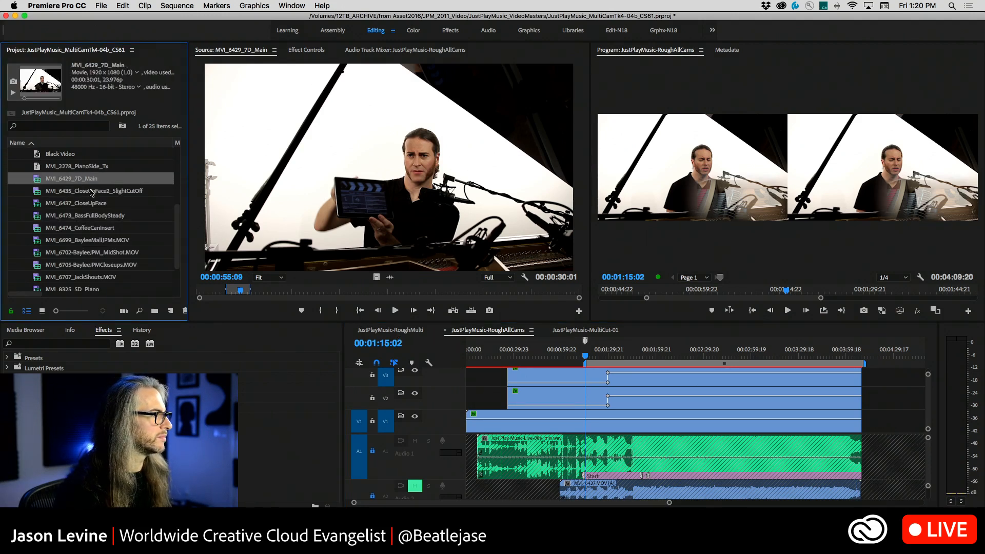
{"action": "left_click", "coordinate": [86, 192]}
{"action": "left_click", "coordinate": [88, 203]}
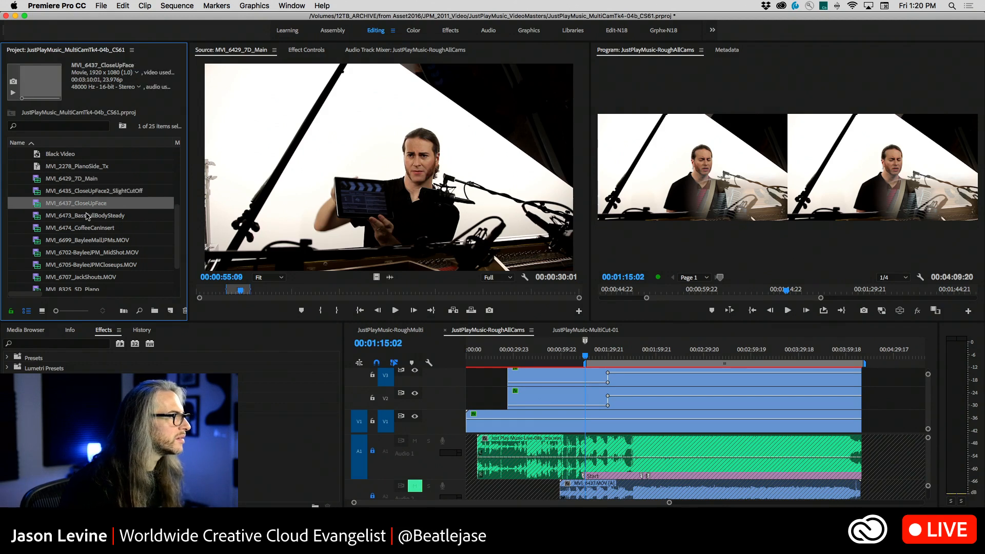
{"action": "left_click", "coordinate": [87, 216]}
{"action": "left_click", "coordinate": [86, 227]}
{"action": "left_click", "coordinate": [83, 241]}
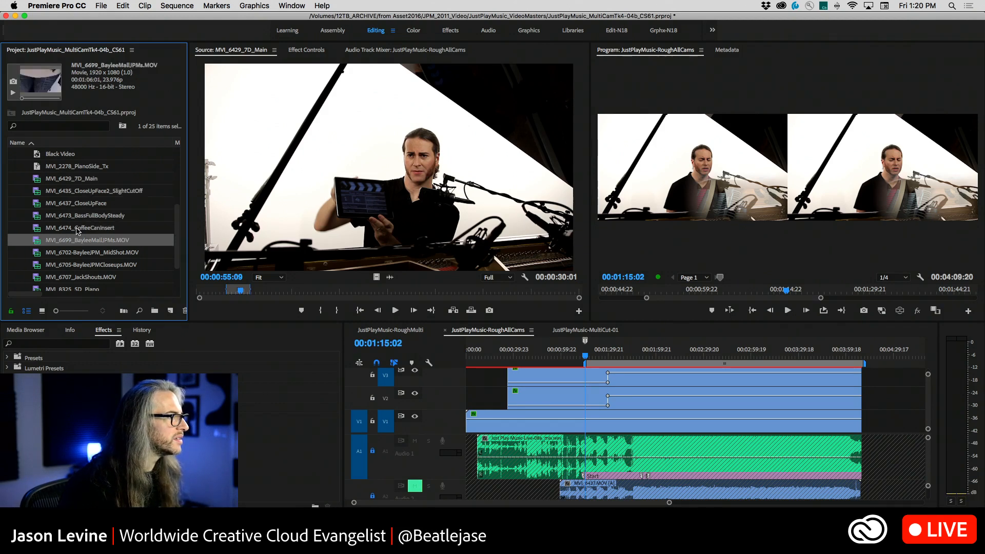
{"action": "left_click", "coordinate": [77, 230]}
{"action": "left_click", "coordinate": [78, 243]}
{"action": "left_click", "coordinate": [78, 265]}
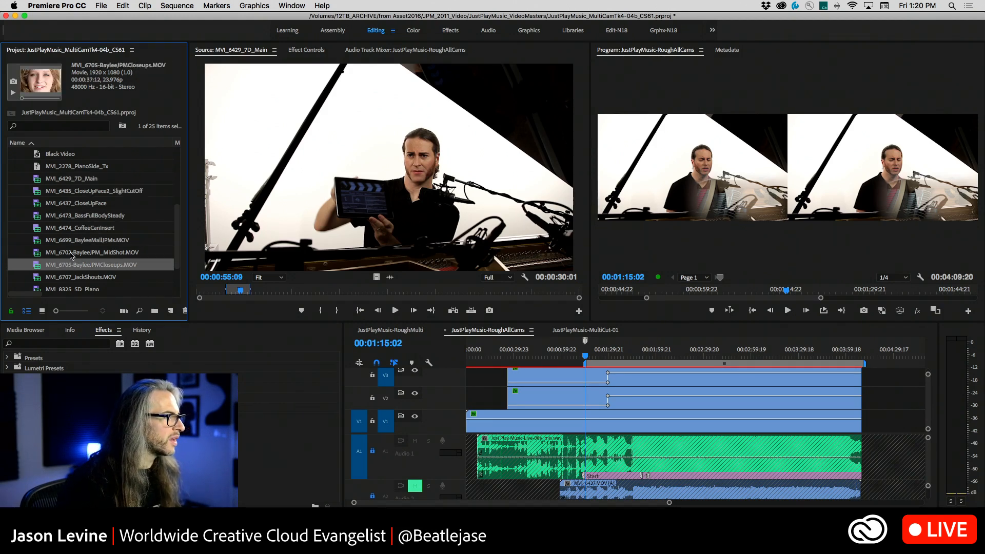
{"action": "left_click", "coordinate": [72, 252]}
{"action": "left_click", "coordinate": [71, 240]}
{"action": "left_click", "coordinate": [70, 229]}
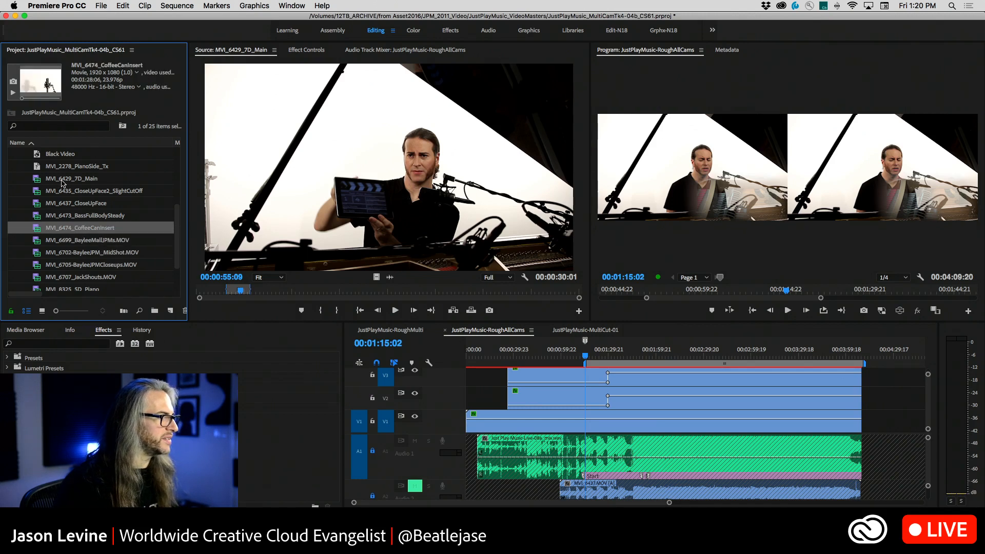
Create a multi-camera source sequence synchronized by In Points from MVI_6429_7D_Main through MVI_6705-BayleeJPMCloseups.MOV, with BLUES NEW MC as the name suffix
{"action": "left_click", "coordinate": [62, 180]}
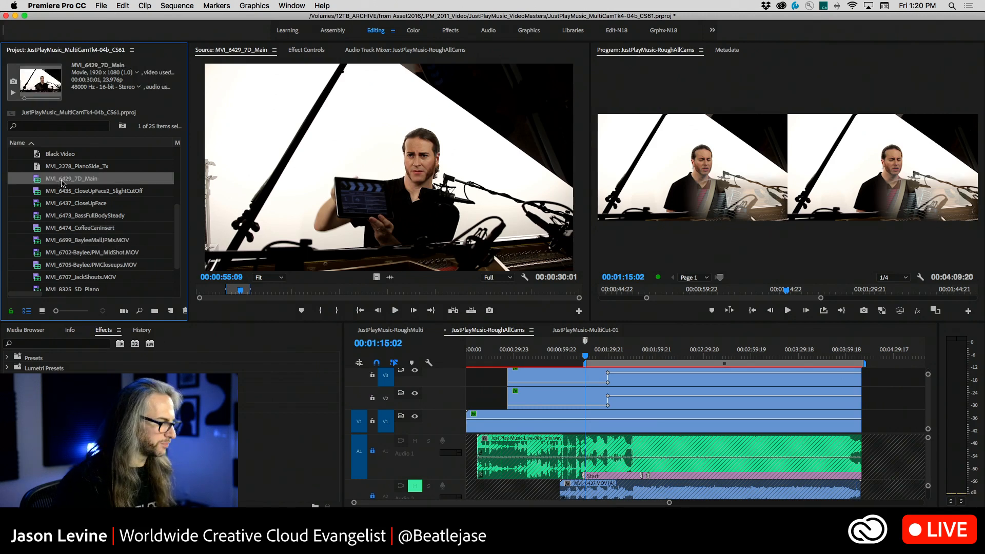
{"action": "left_click", "coordinate": [77, 266], "text": "shift"}
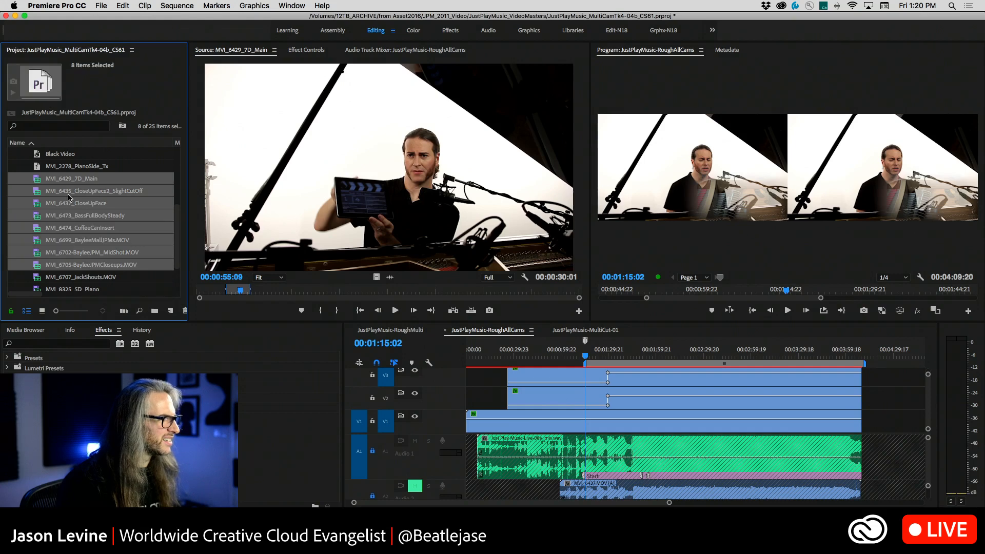
{"action": "right_click", "coordinate": [68, 196]}
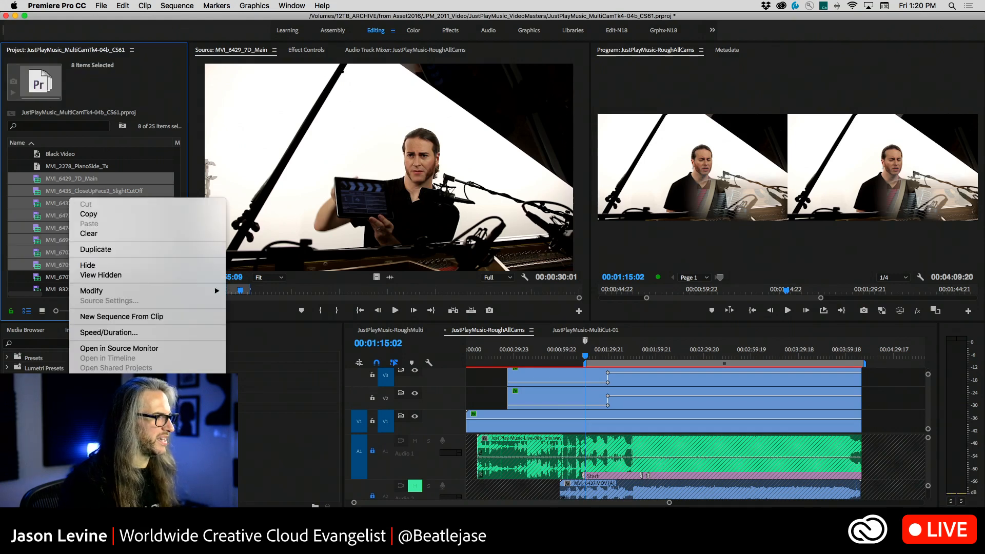
{"action": "left_click", "coordinate": [126, 408]}
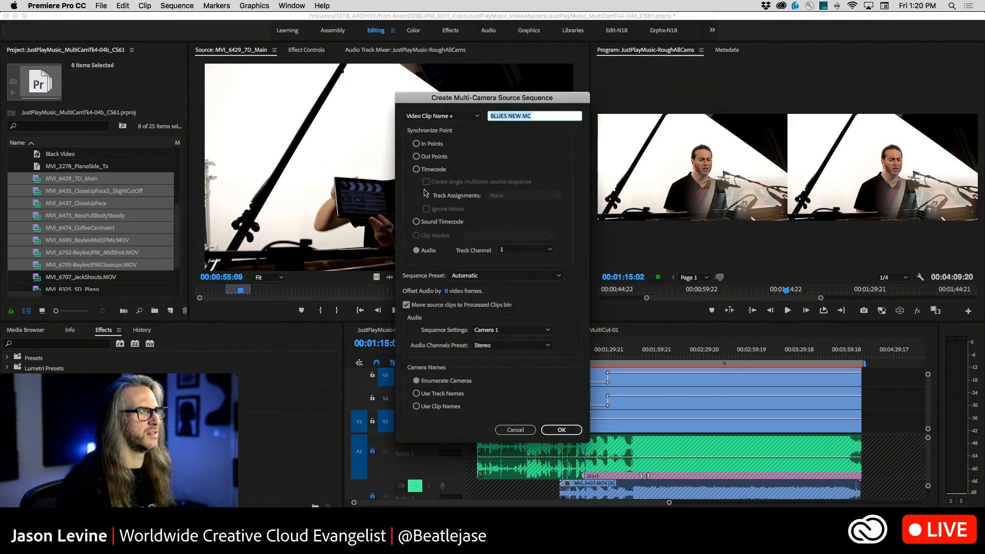
{"action": "left_click", "coordinate": [417, 143]}
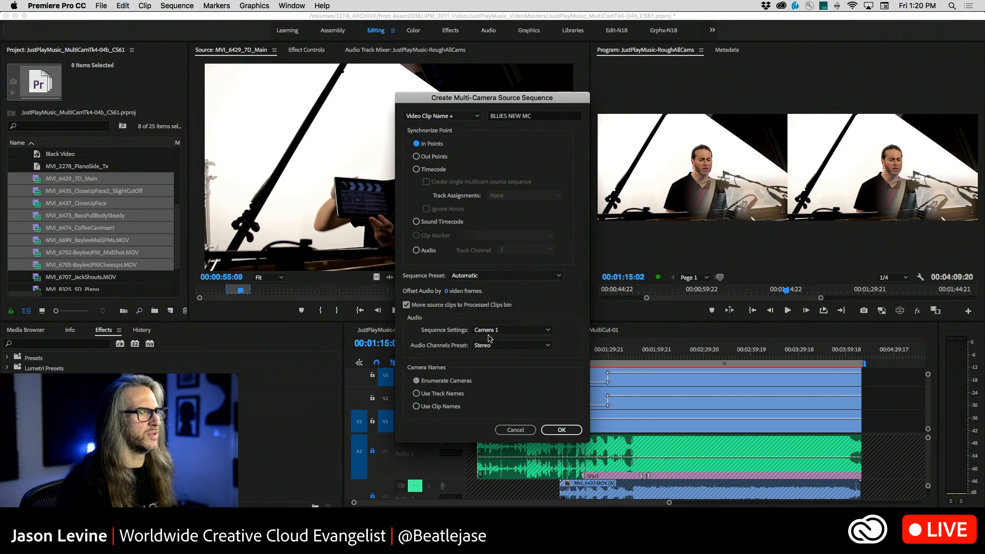
{"action": "left_click", "coordinate": [562, 431]}
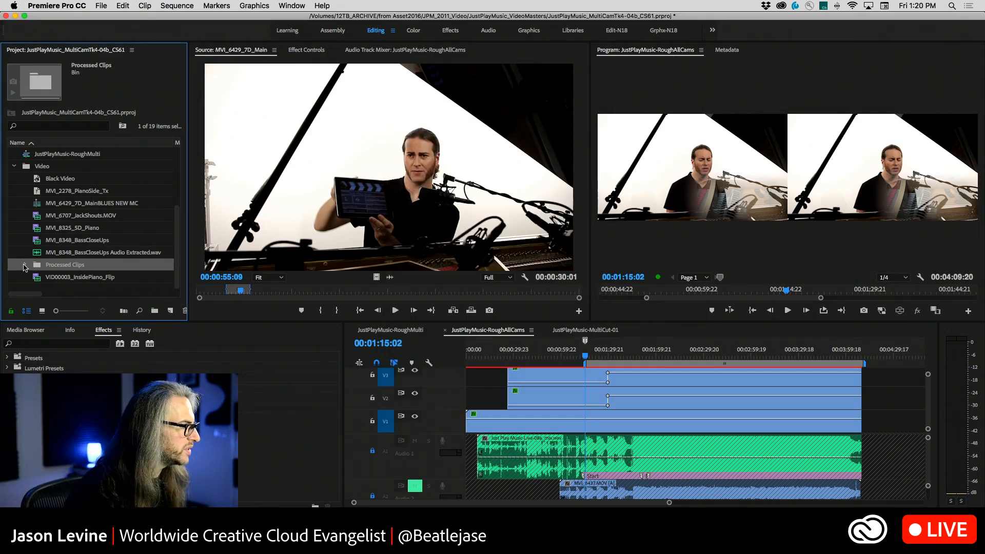
Expand the Processed Clips bin and review the source clips moved into it
{"action": "left_click", "coordinate": [23, 264]}
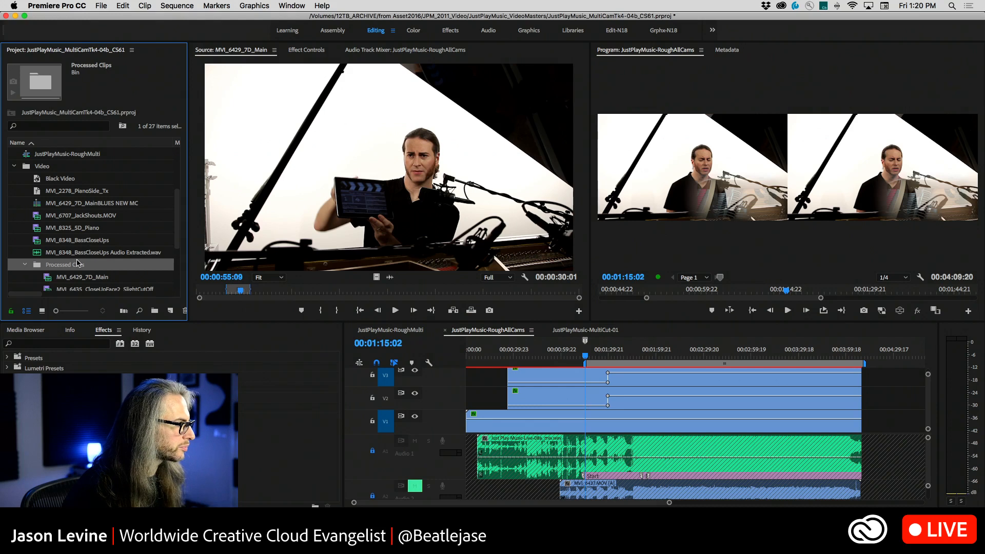
{"action": "scroll", "coordinate": [77, 263], "scroll_direction": "down", "scroll_amount": 4}
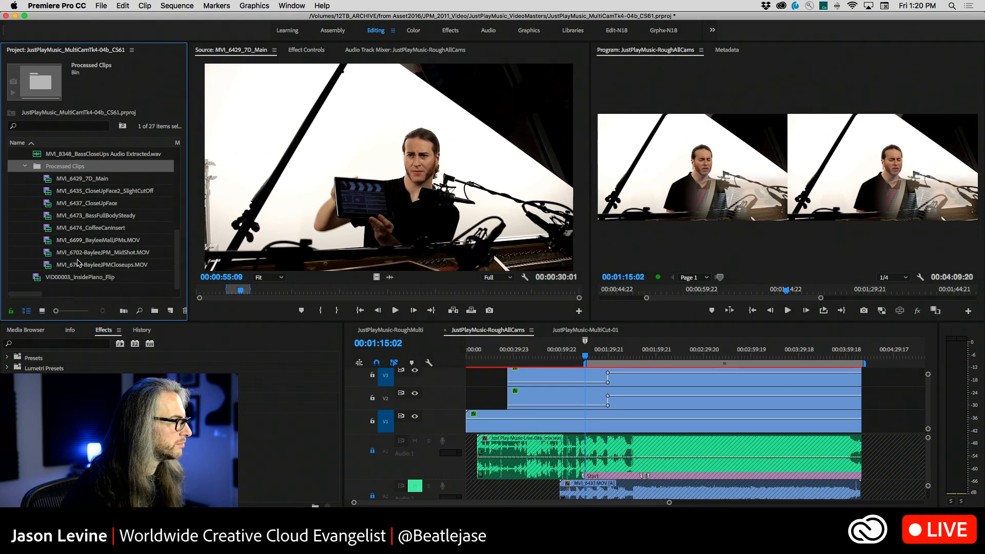
{"action": "scroll", "coordinate": [78, 263], "scroll_direction": "up", "scroll_amount": 1}
{"action": "scroll", "coordinate": [85, 252], "scroll_direction": "up", "scroll_amount": 4}
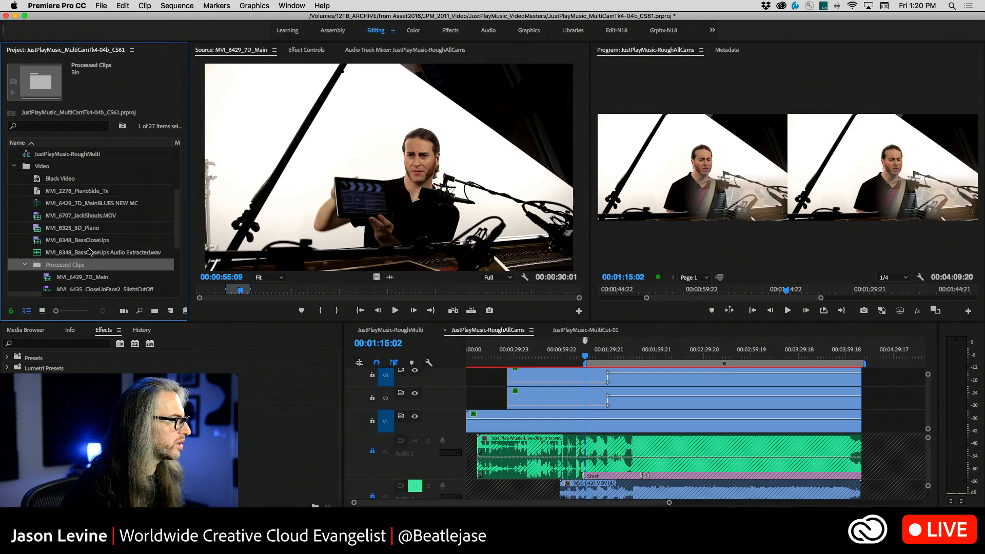
Open the multi-camera sequence MVI_6429_7D_MainBLUES NEW MC in the Source Monitor and in the timeline
{"action": "double_click", "coordinate": [37, 217]}
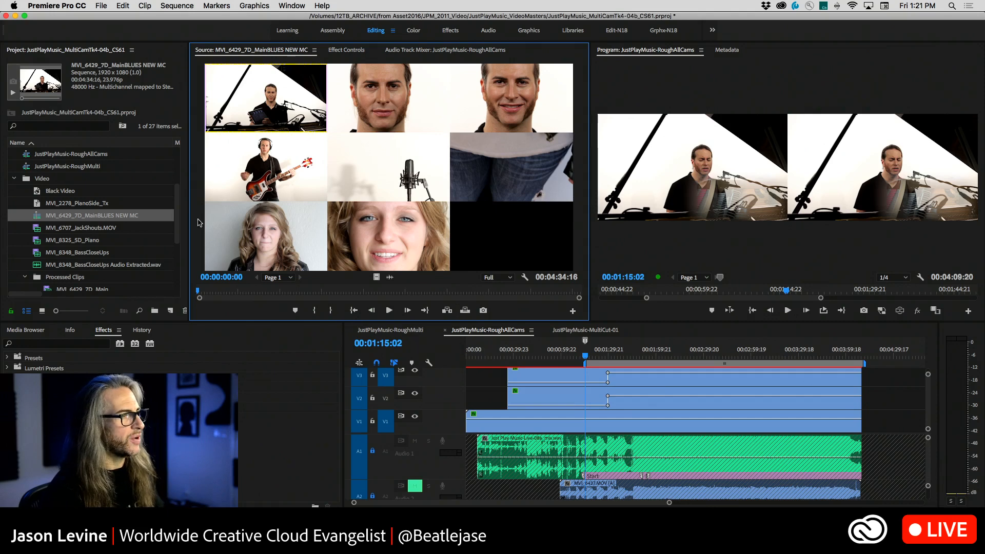
{"action": "right_click", "coordinate": [33, 220]}
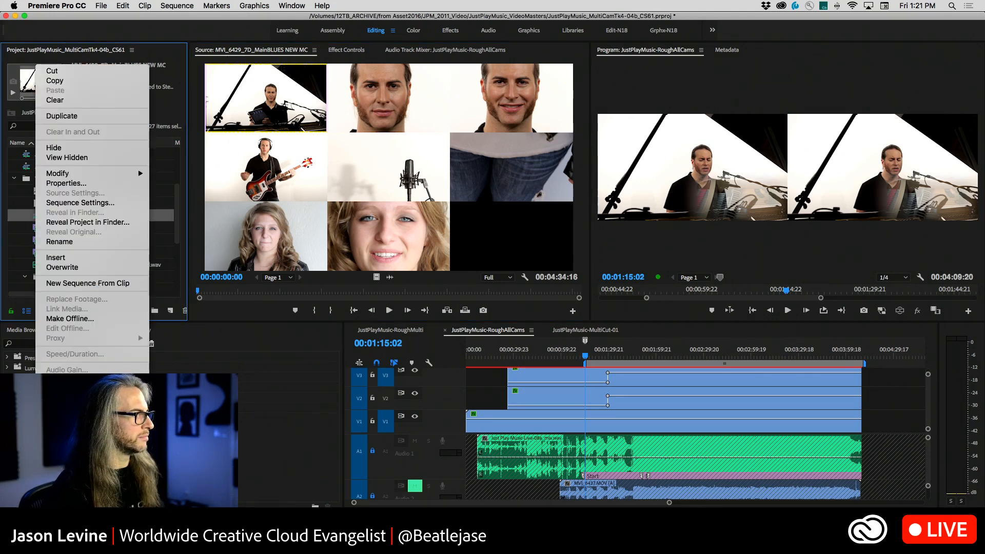
{"action": "left_click", "coordinate": [77, 436]}
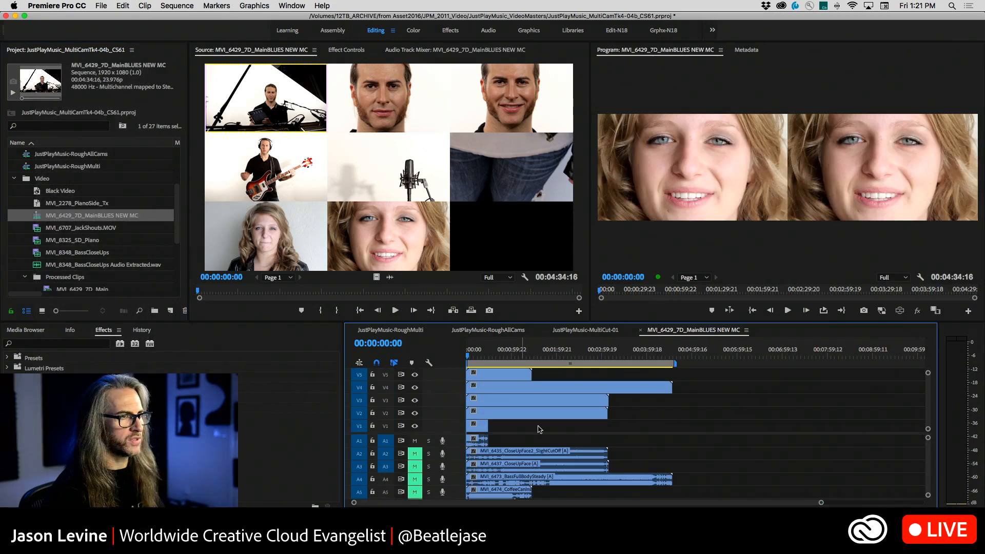
Turn off the track output of video tracks V8, V7 and V6 in the multi-camera sequence
{"action": "scroll", "coordinate": [426, 382], "scroll_direction": "up", "scroll_amount": 3}
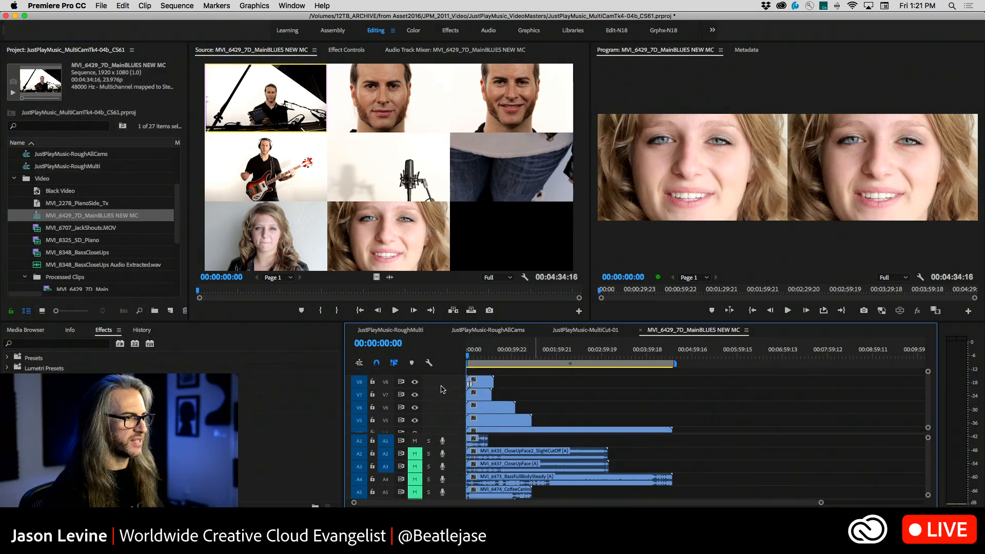
{"action": "left_click", "coordinate": [414, 381]}
{"action": "left_click", "coordinate": [415, 395]}
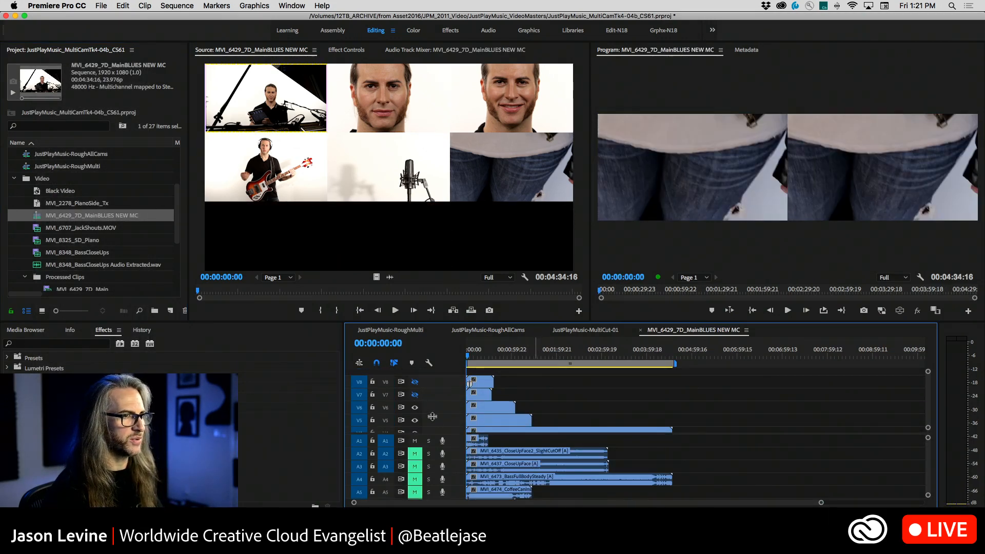
{"action": "left_click", "coordinate": [415, 407]}
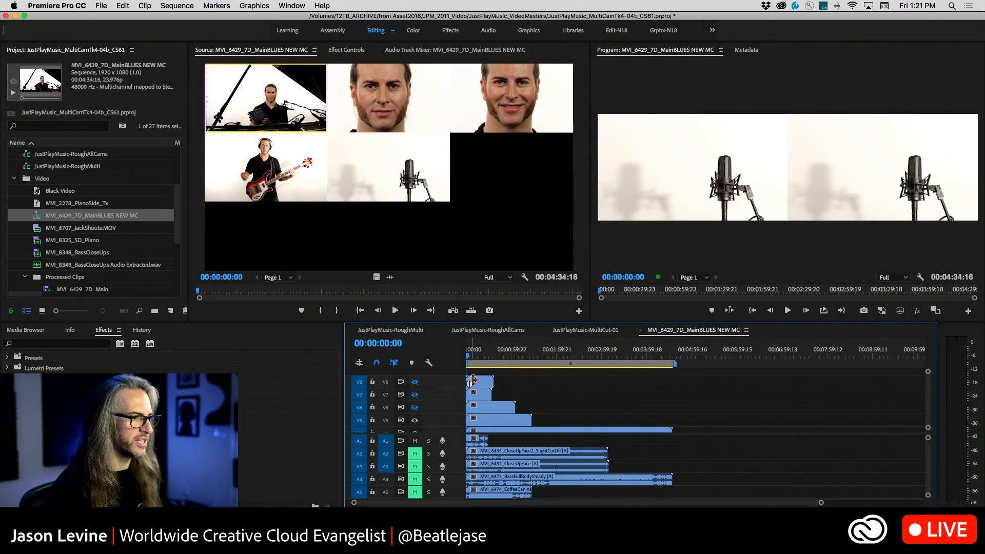
Play the multi-camera sequence from about 00:00:55, stop at 00:00:57:14, and toggle V5's track output off and back on
{"action": "left_click_drag", "start_coordinate": [470, 358], "coordinate": [509, 358]}
{"action": "key", "text": "space"}
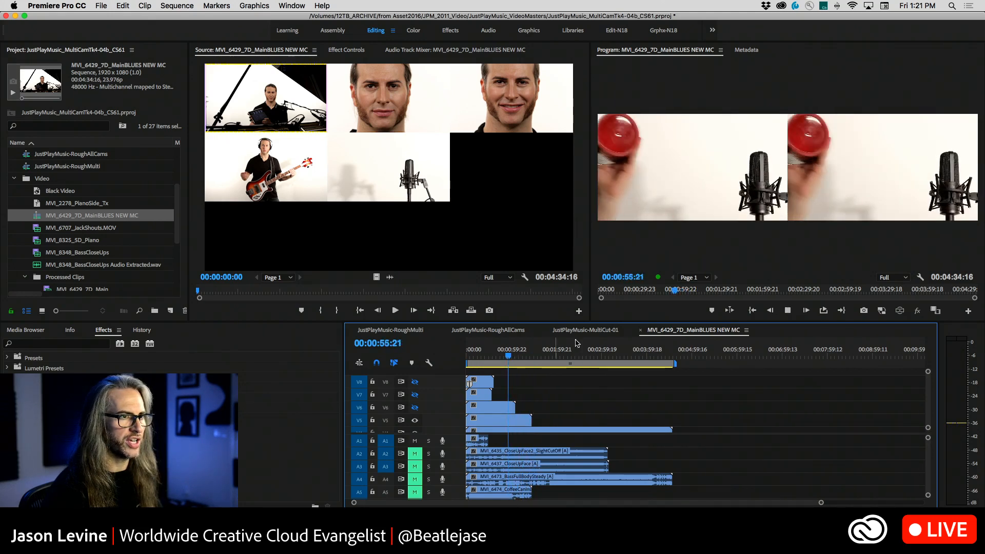
{"action": "key", "text": "space"}
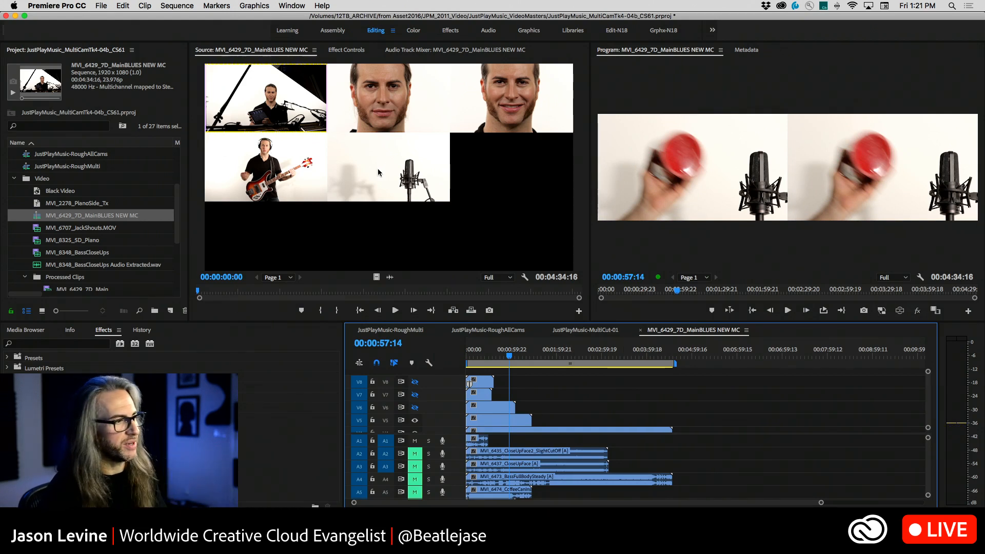
{"action": "left_click", "coordinate": [416, 421]}
{"action": "left_click", "coordinate": [417, 421]}
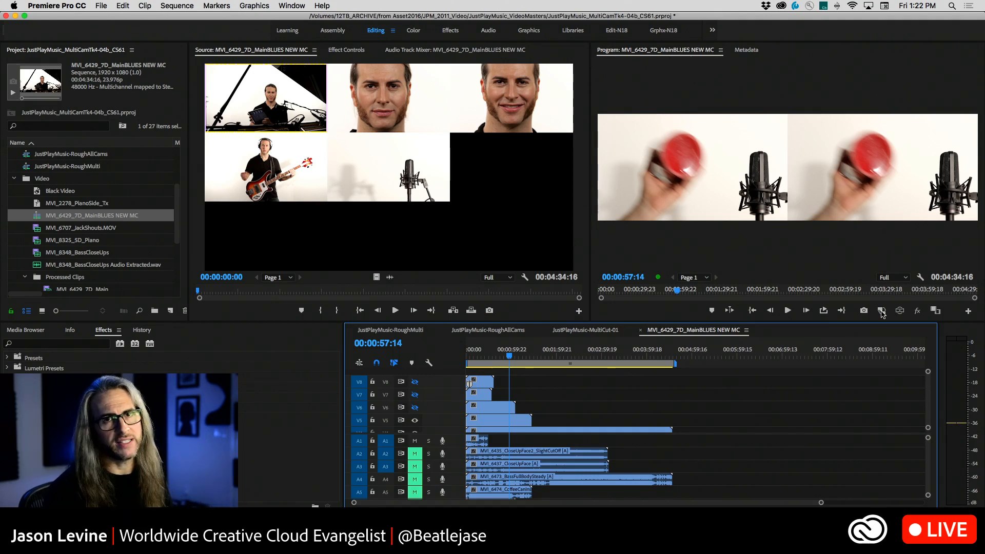
Close all open projects and open the recent project BE_Interviews_16ab_Mar2018a1, accepting the missing-filter notice
{"action": "left_click", "coordinate": [105, 6]}
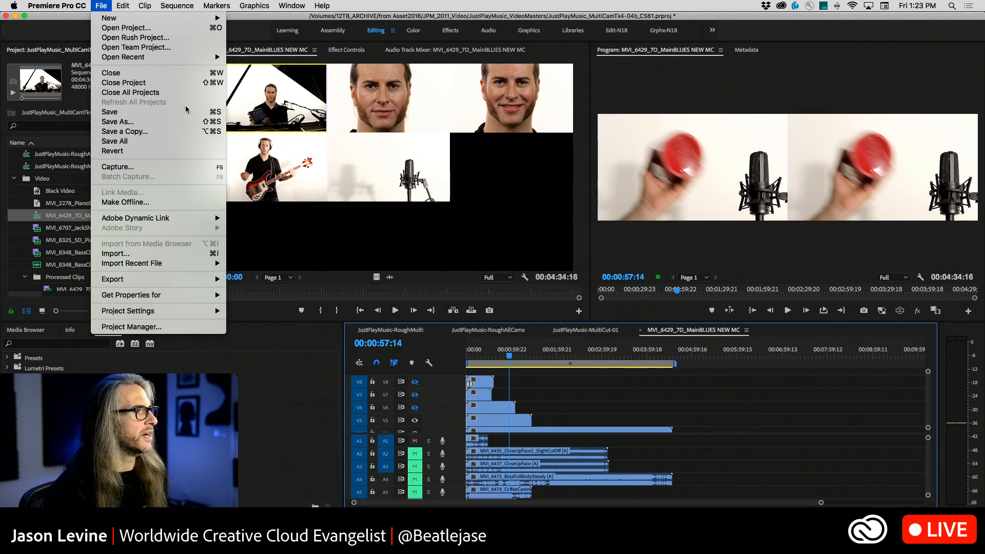
{"action": "left_click", "coordinate": [177, 93]}
{"action": "left_click", "coordinate": [522, 282]}
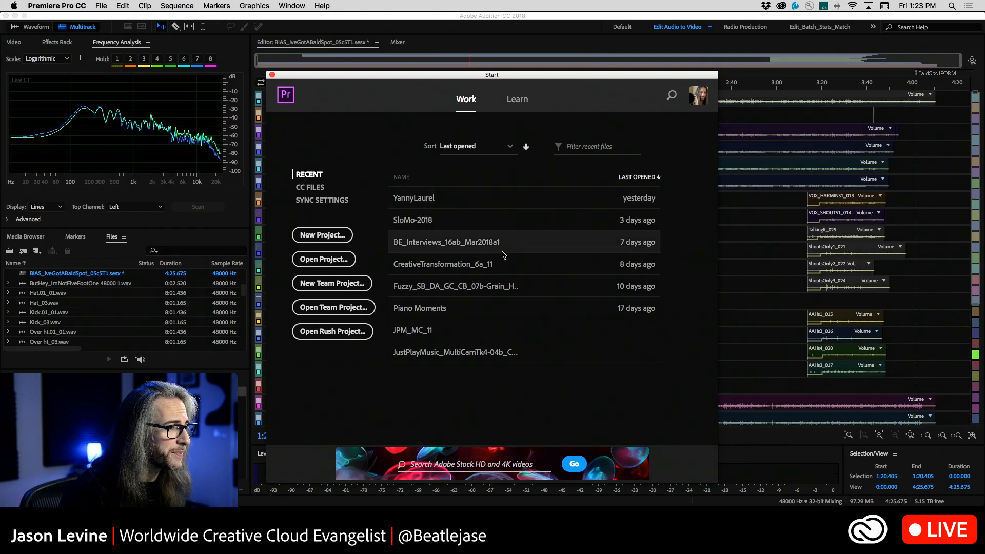
{"action": "left_click", "coordinate": [424, 246]}
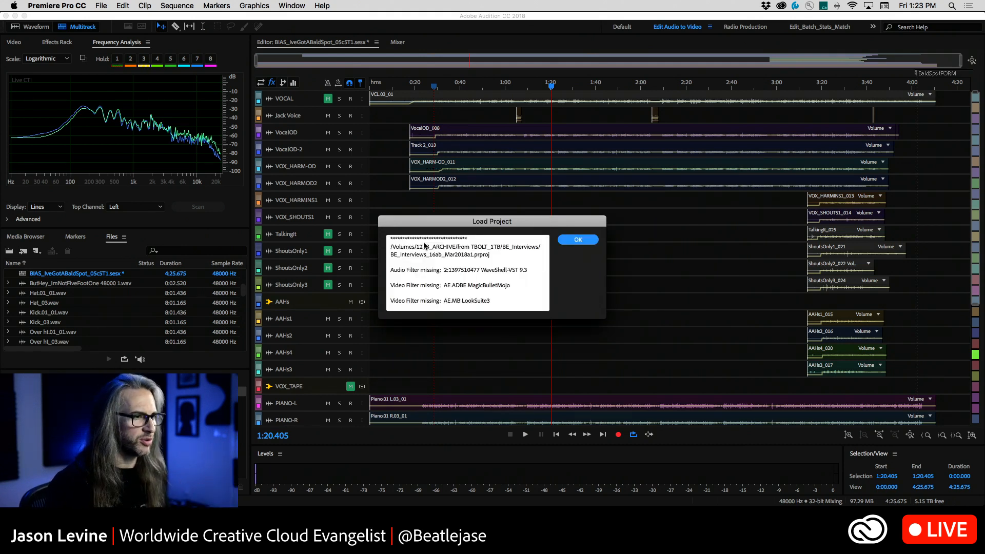
{"action": "key", "text": "Return"}
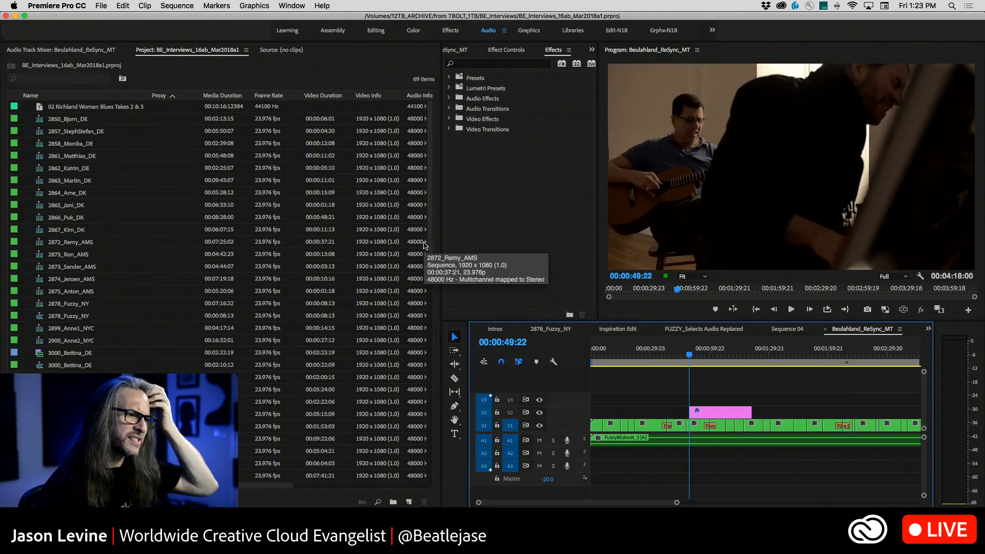
Show the FUZZY_Selects Audio Replaced sequence and switch to the Essential Sound workspace
{"action": "left_click", "coordinate": [705, 330]}
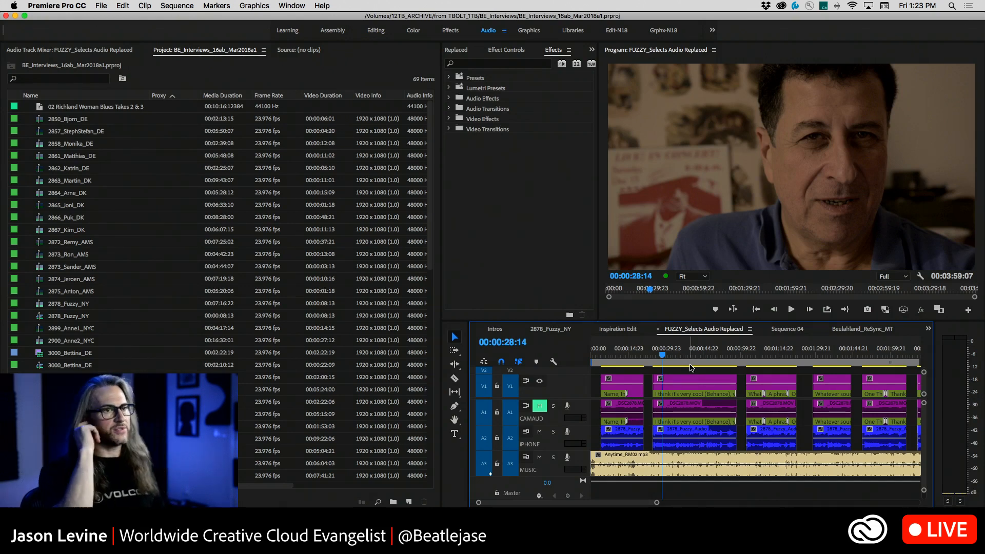
{"action": "left_click", "coordinate": [712, 31]}
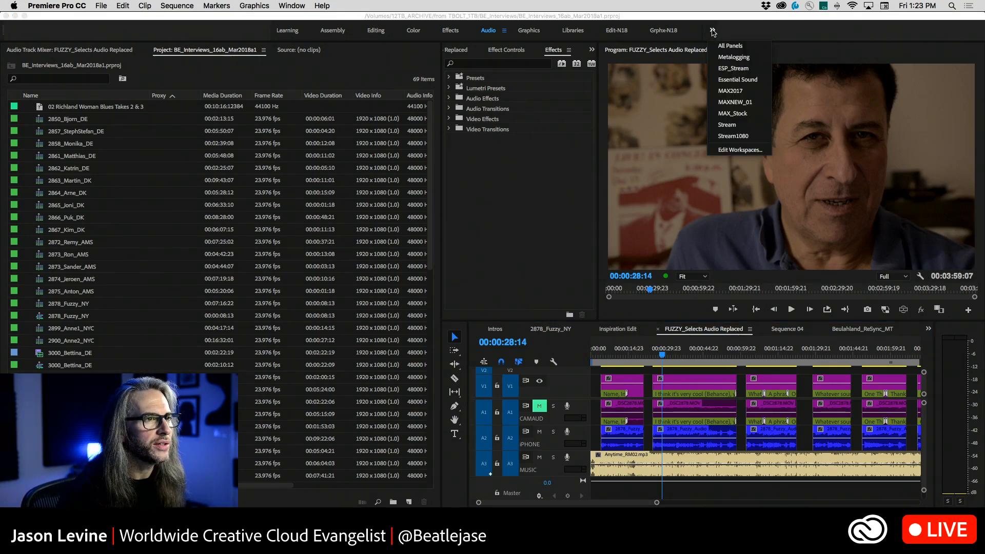
{"action": "left_click", "coordinate": [492, 34]}
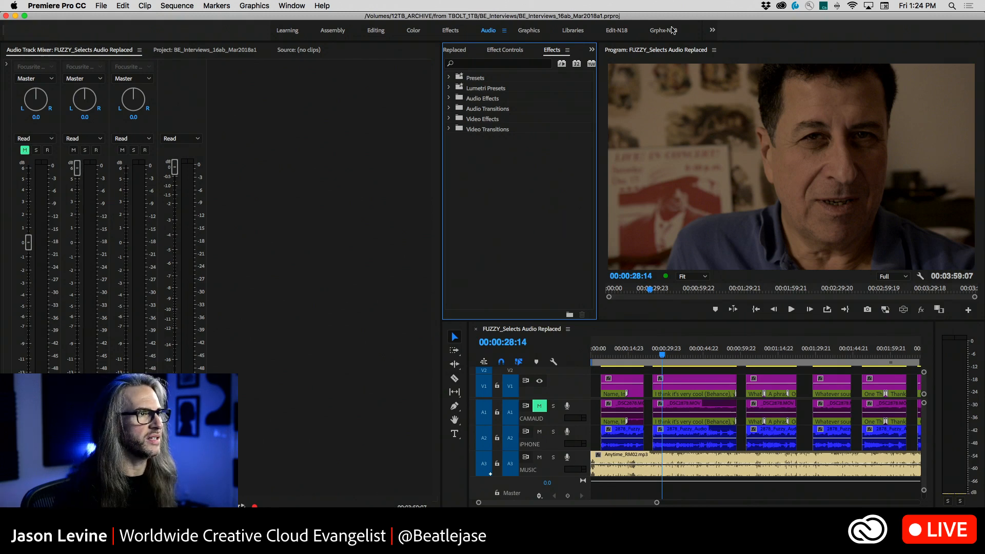
{"action": "left_click", "coordinate": [711, 32]}
{"action": "left_click", "coordinate": [735, 80]}
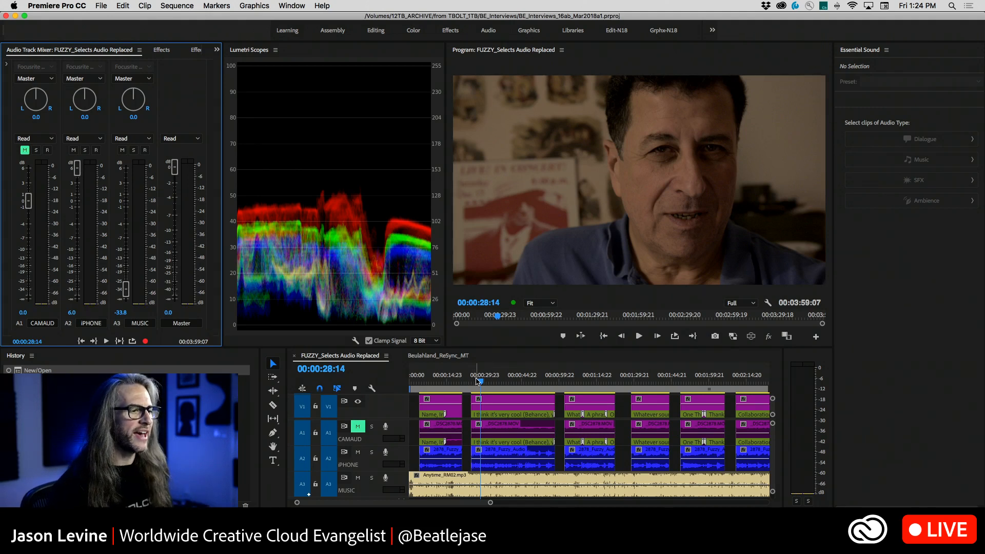
Return the playhead to 00:00:00:00 and set the MUSIC track's volume to -10.1 dB in the Audio Track Mixer
{"action": "left_click_drag", "start_coordinate": [478, 380], "coordinate": [399, 379]}
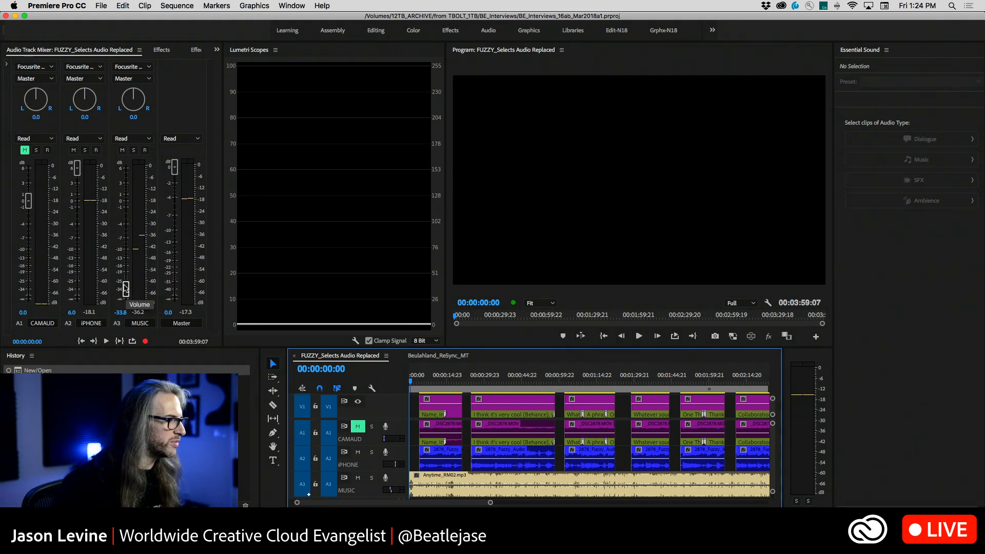
{"action": "left_click_drag", "start_coordinate": [126, 288], "coordinate": [125, 250]}
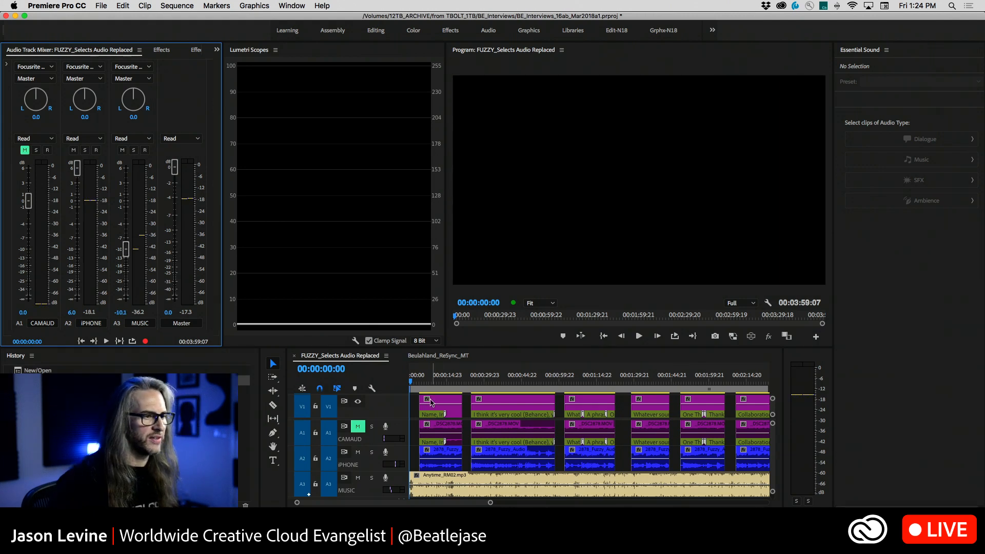
Play the sequence from the start to 00:00:21:03, and view the automation modes available for the iPHONE and MUSIC tracks
{"action": "key", "text": "space"}
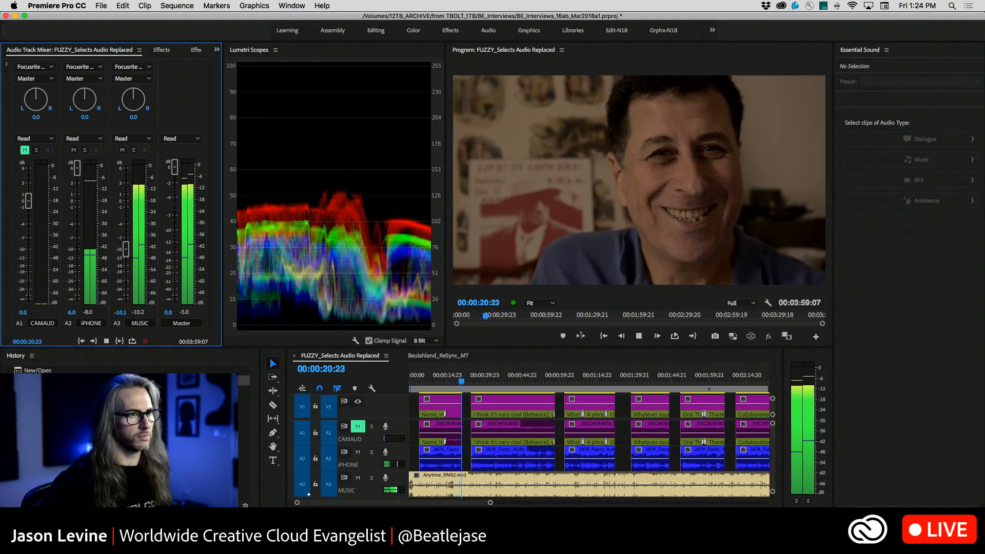
{"action": "key", "text": "space"}
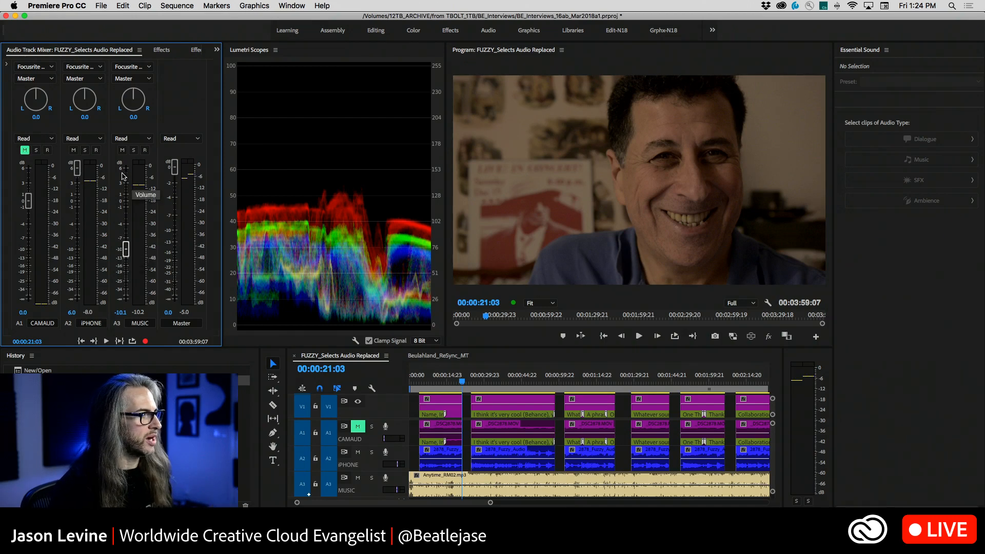
{"action": "left_click", "coordinate": [83, 138]}
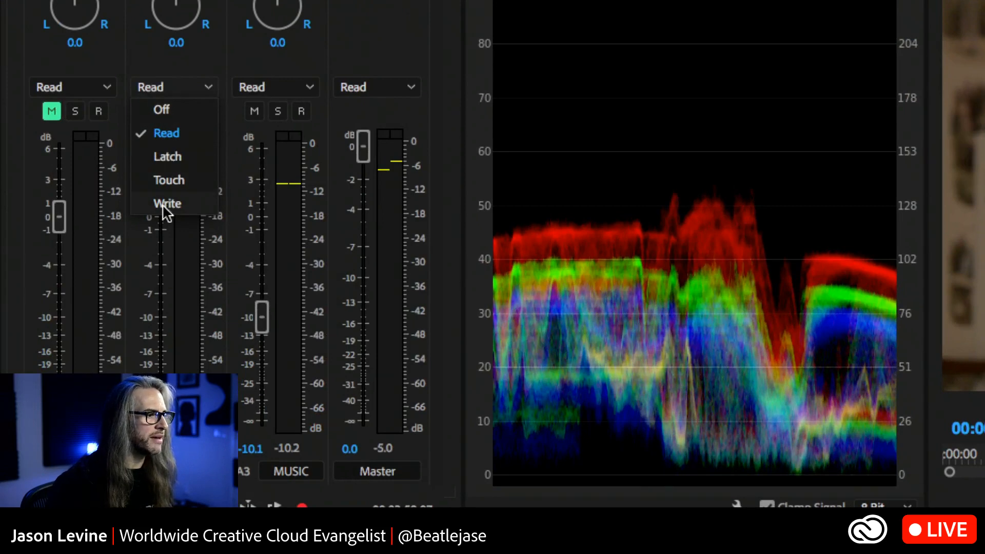
{"action": "left_click", "coordinate": [287, 86]}
{"action": "left_click", "coordinate": [297, 88]}
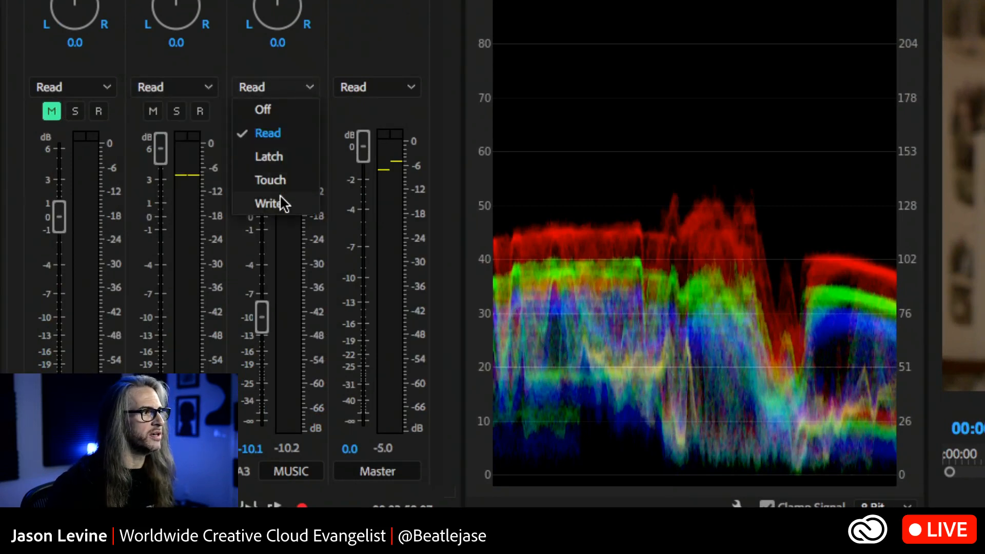
{"action": "left_click", "coordinate": [288, 81]}
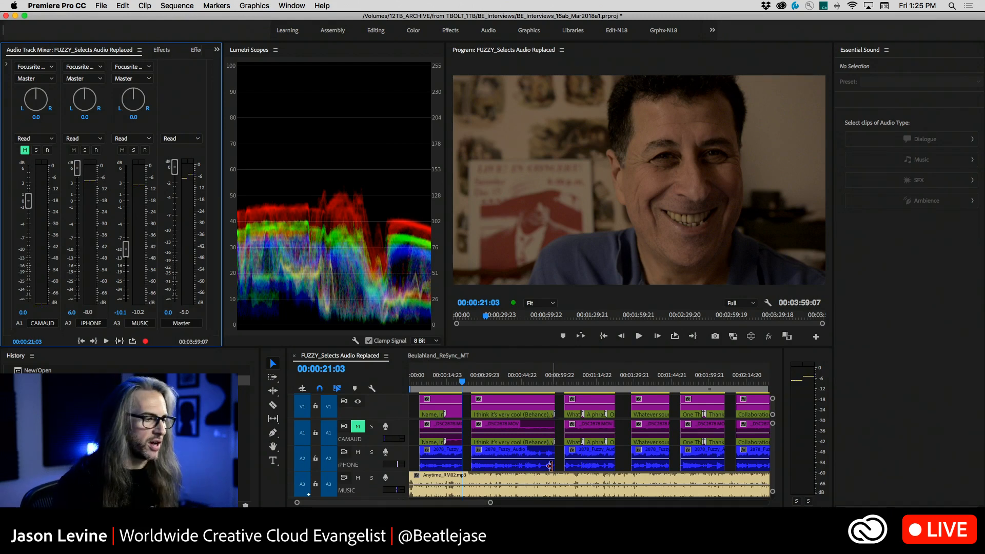
Increase the height of the MUSIC track in the timeline
{"action": "scroll", "coordinate": [553, 470], "scroll_direction": "down", "scroll_amount": 2}
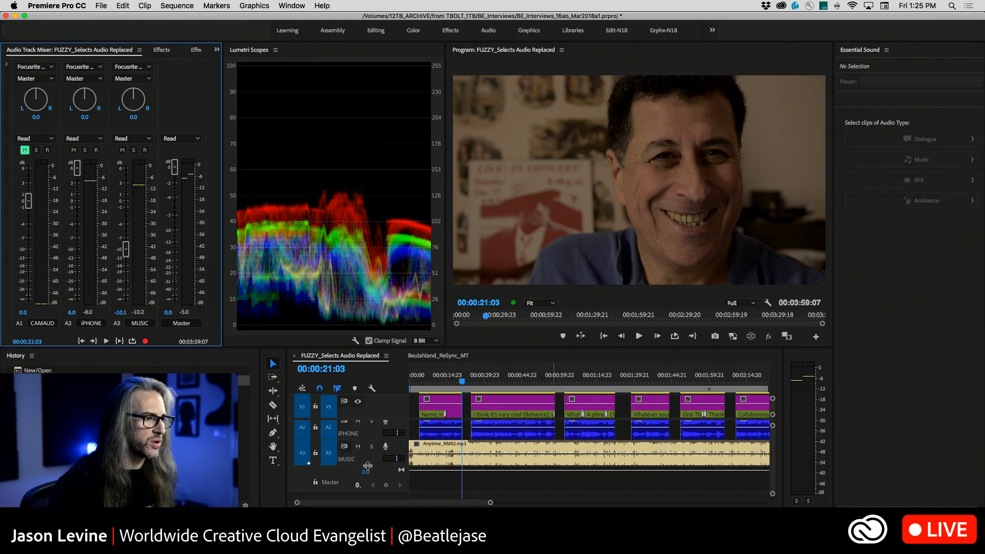
{"action": "left_click_drag", "start_coordinate": [368, 465], "coordinate": [373, 500]}
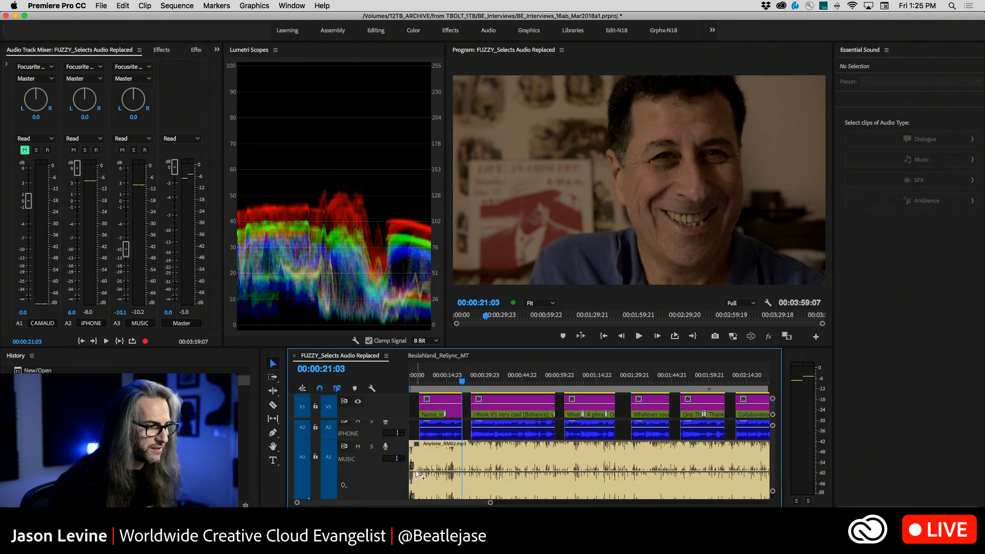
Try to add volume keyframes to Anytime_RM02.mp3 by hand, lowering the music under the first interview clip
{"action": "left_click", "coordinate": [416, 473]}
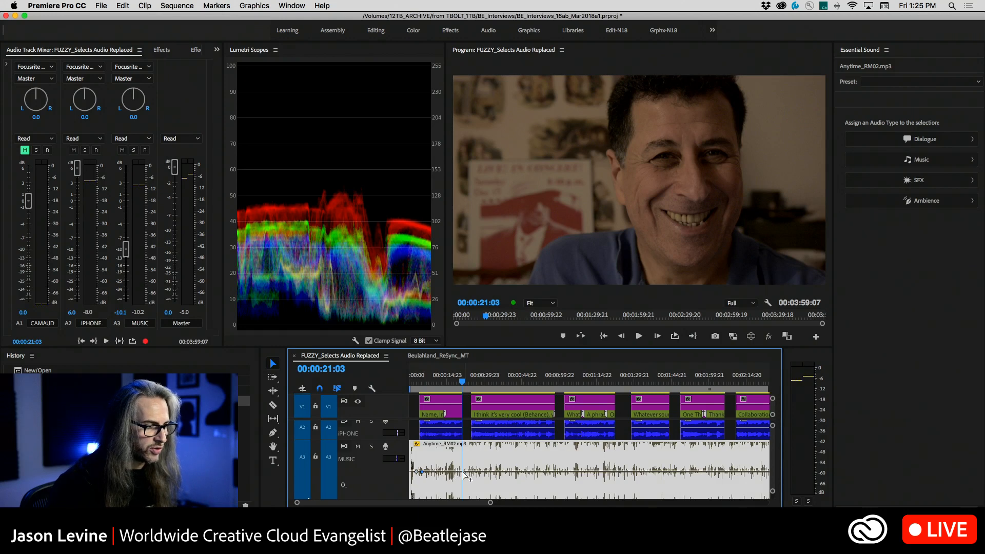
{"action": "left_click", "coordinate": [463, 471], "text": "ctrl"}
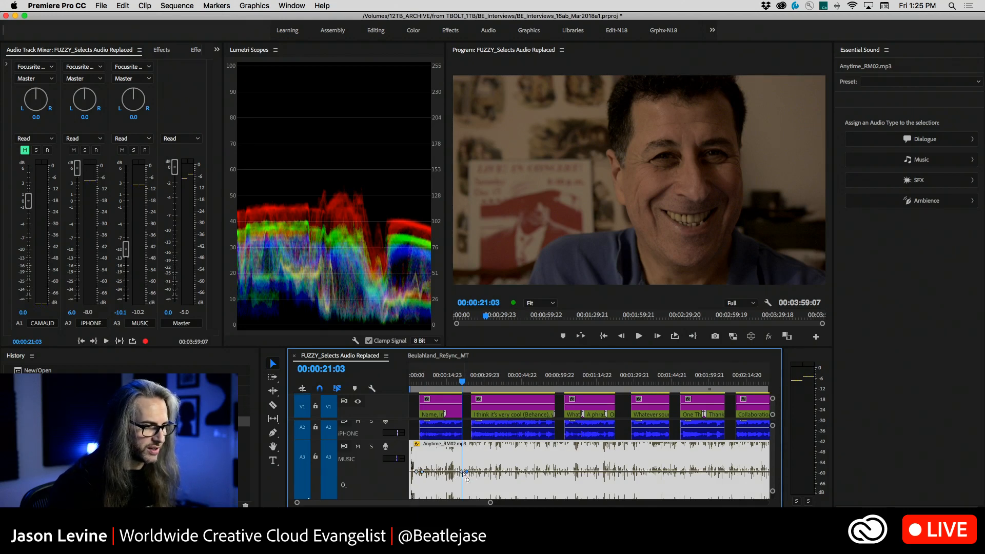
{"action": "mouse_move", "coordinate": [464, 472]}
{"action": "left_mouse_down"}
{"action": "mouse_move", "coordinate": [461, 486]}
{"action": "mouse_move", "coordinate": [420, 477]}
{"action": "mouse_move", "coordinate": [421, 487]}
{"action": "mouse_move", "coordinate": [460, 489]}
{"action": "left_mouse_up"}
Play the keyframed music from about 00:00:02:11 and again from 00:00:19:21, stopping at 00:00:24:12
{"action": "left_click_drag", "start_coordinate": [462, 382], "coordinate": [414, 382]}
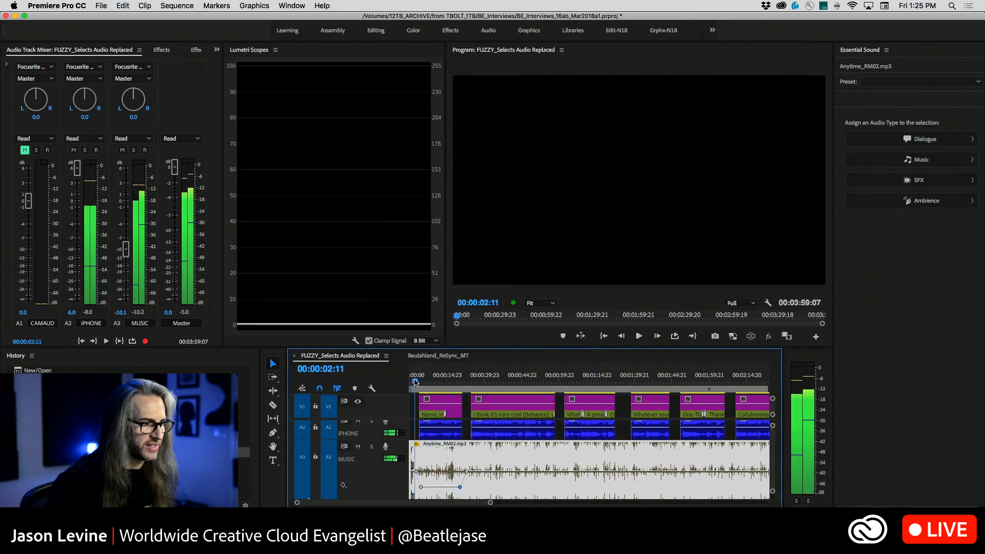
{"action": "key", "text": "space"}
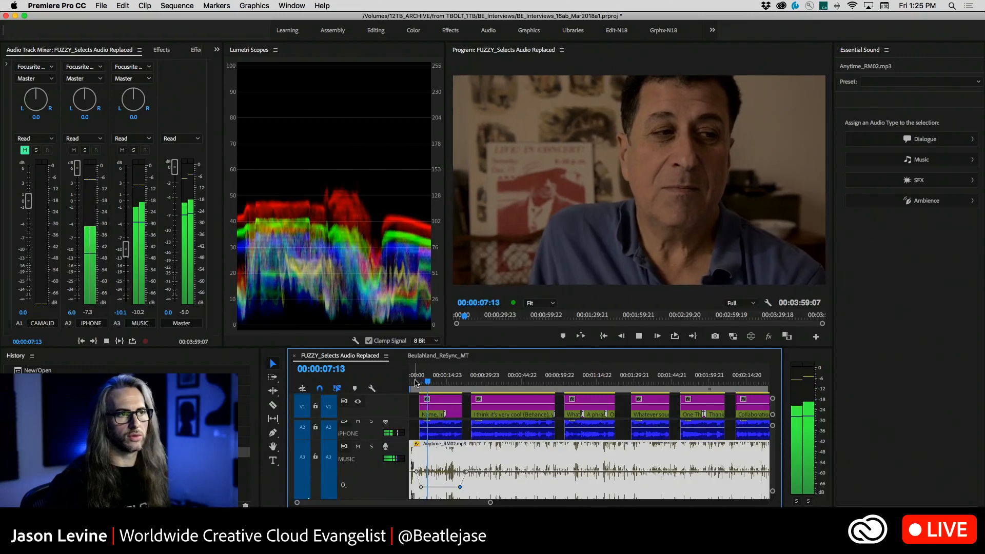
{"action": "left_click", "coordinate": [460, 382]}
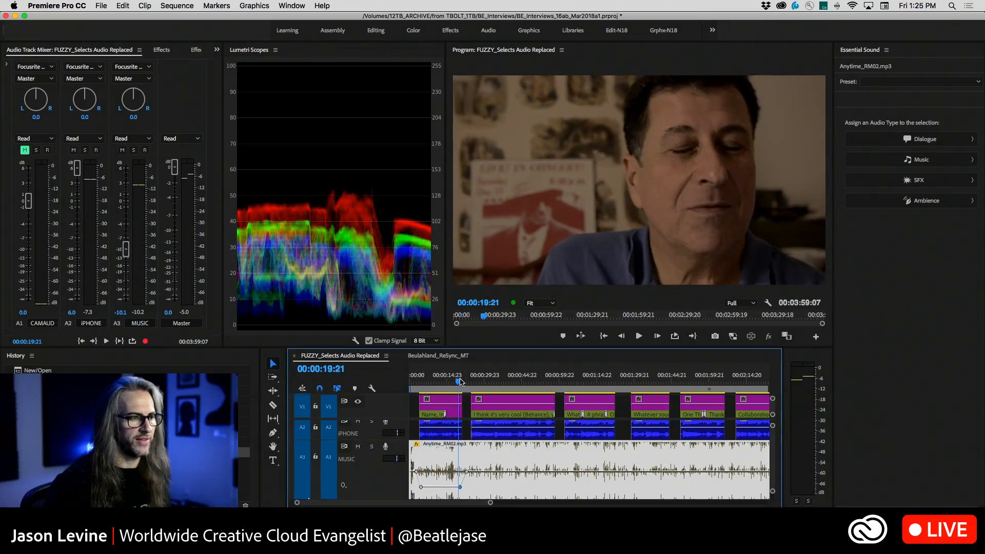
{"action": "key", "text": "space"}
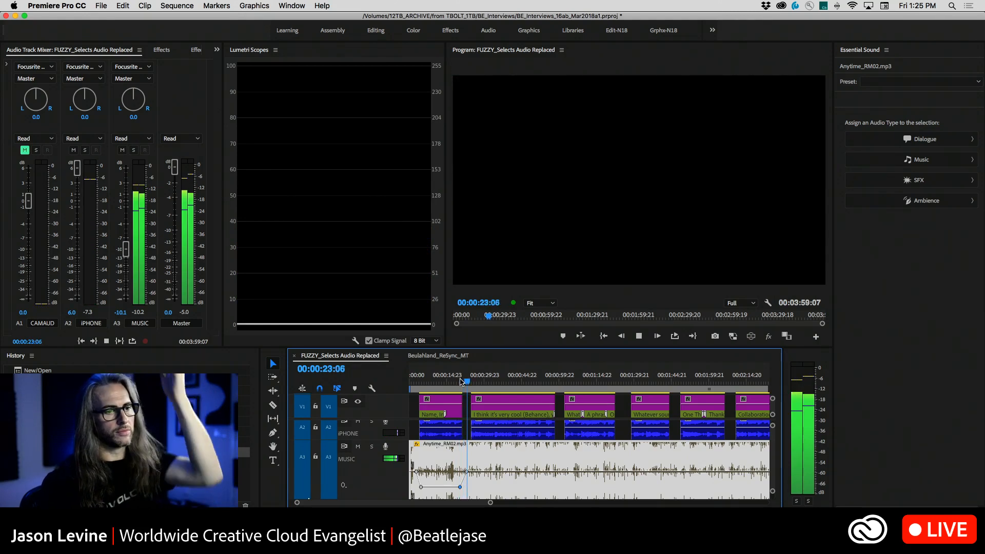
{"action": "key", "text": "space"}
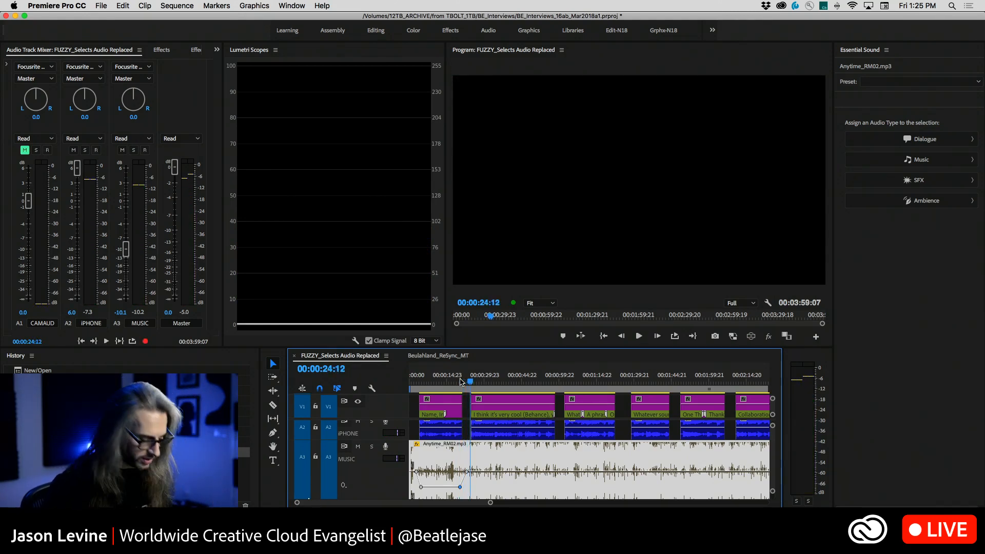
Undo the hand-made volume keyframes on the Anytime_RM02.mp3 clip
{"action": "key", "text": "super+z"}
{"action": "key", "text": "super+z"}
{"action": "key", "text": "super+z"}
{"action": "key", "text": "super+z"}
{"action": "key", "text": "super+z"}
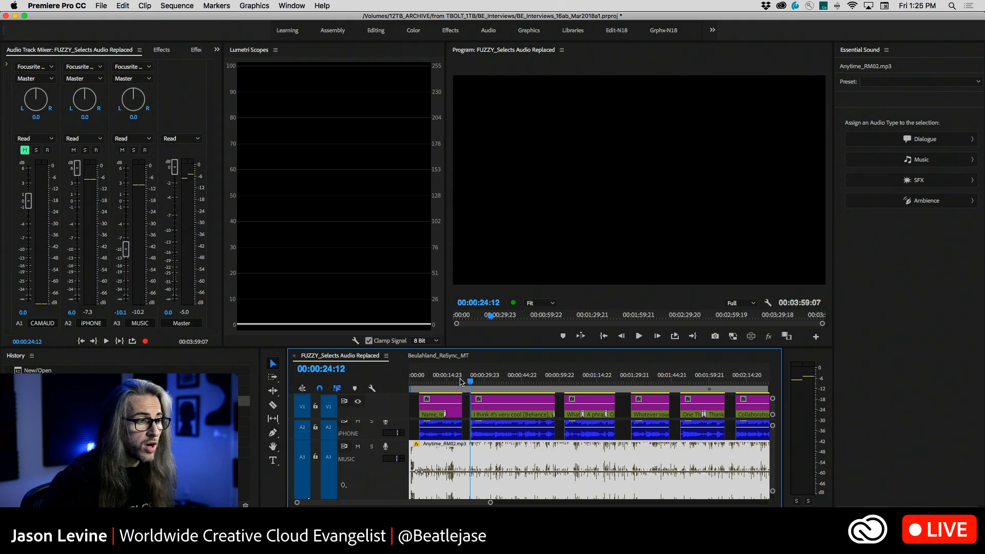
{"action": "key", "text": "super+z"}
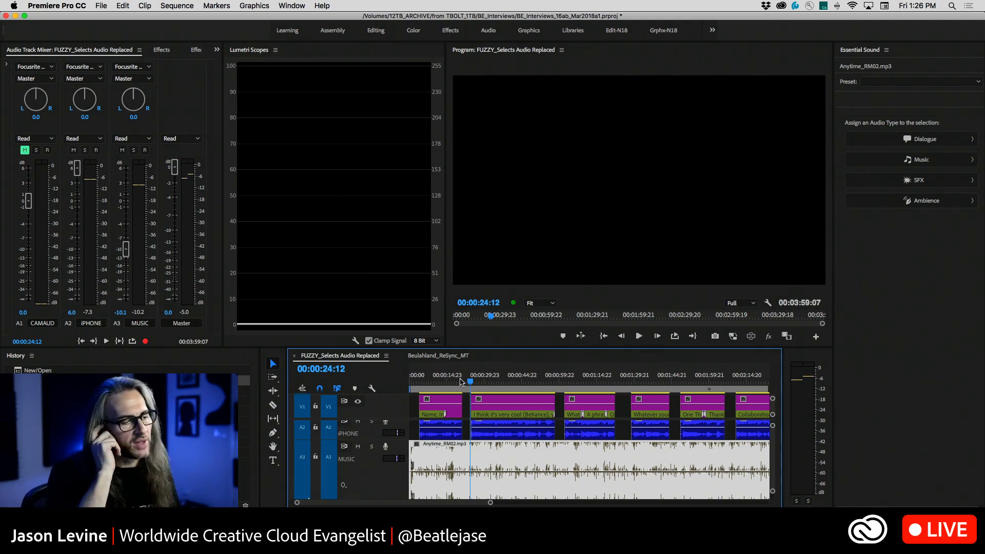
Fit the entire sequence in the timeline with the CAMAUD, iPHONE and MUSIC audio tracks in view
{"action": "left_click", "coordinate": [415, 426]}
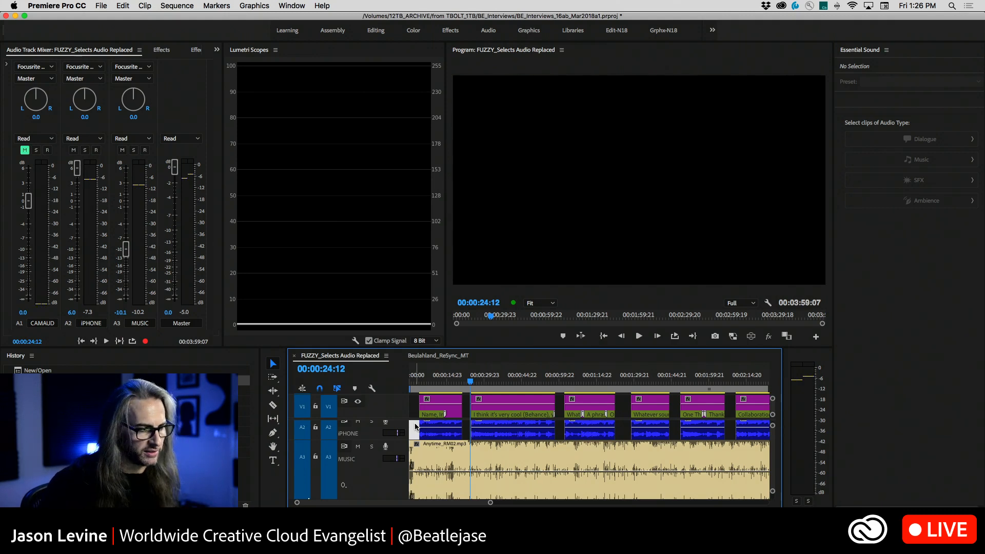
{"action": "scroll", "coordinate": [458, 454], "scroll_direction": "up", "scroll_amount": 2}
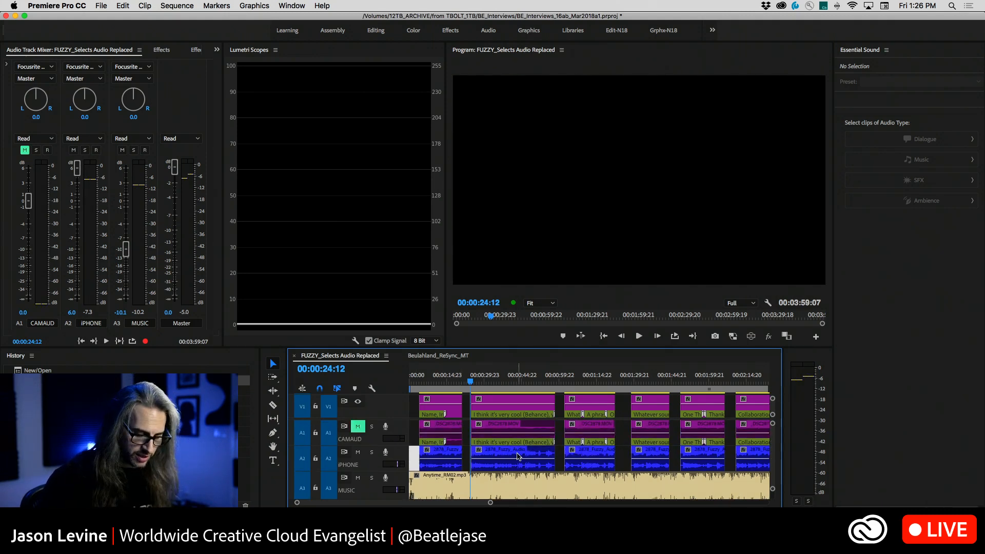
{"action": "key", "text": "backslash"}
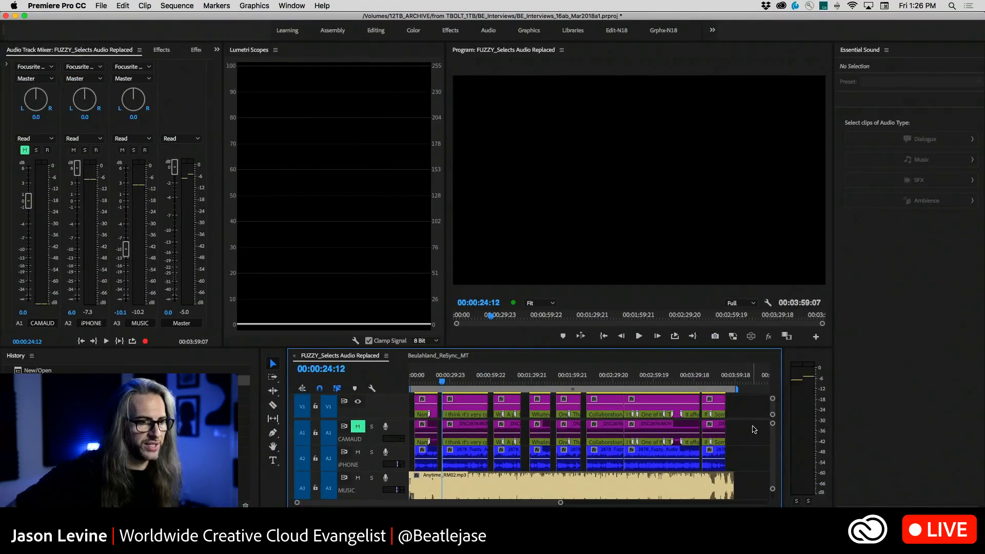
{"action": "left_click", "coordinate": [669, 411]}
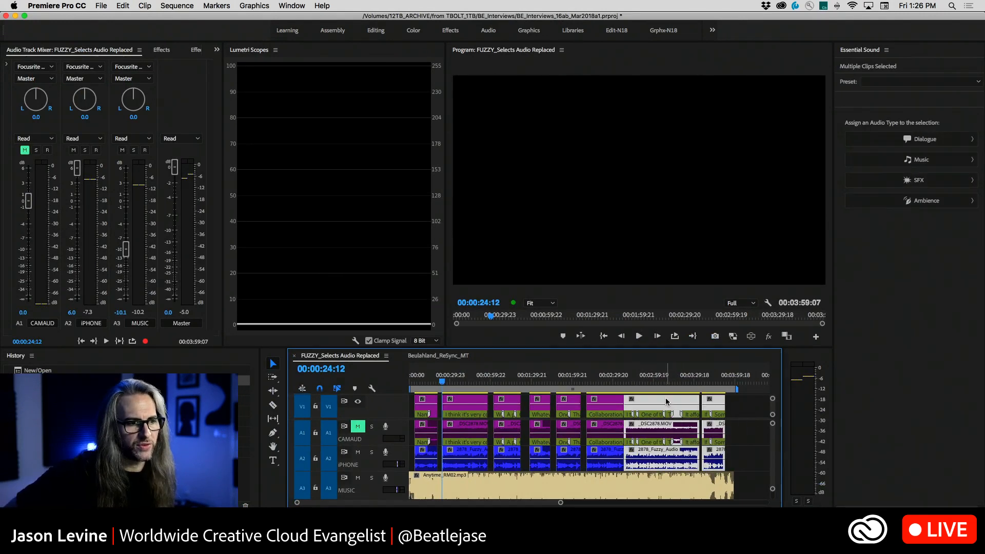
{"action": "right_click", "coordinate": [666, 398]}
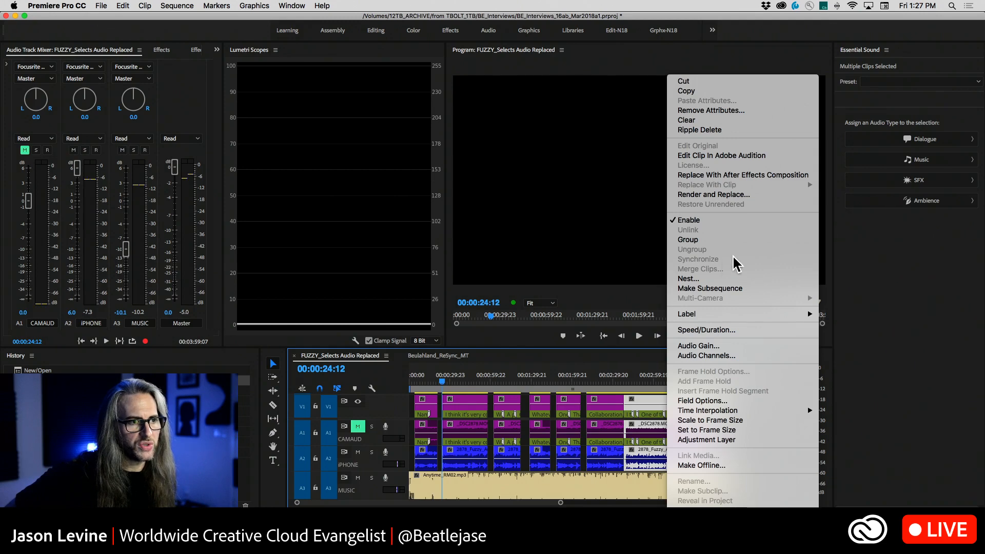
{"action": "left_click", "coordinate": [628, 365]}
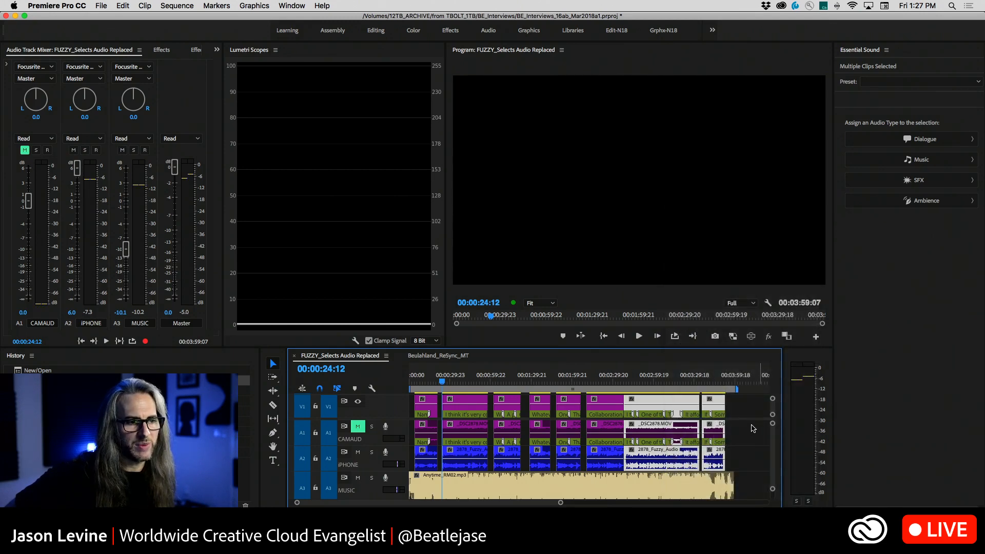
{"action": "left_click", "coordinate": [745, 438]}
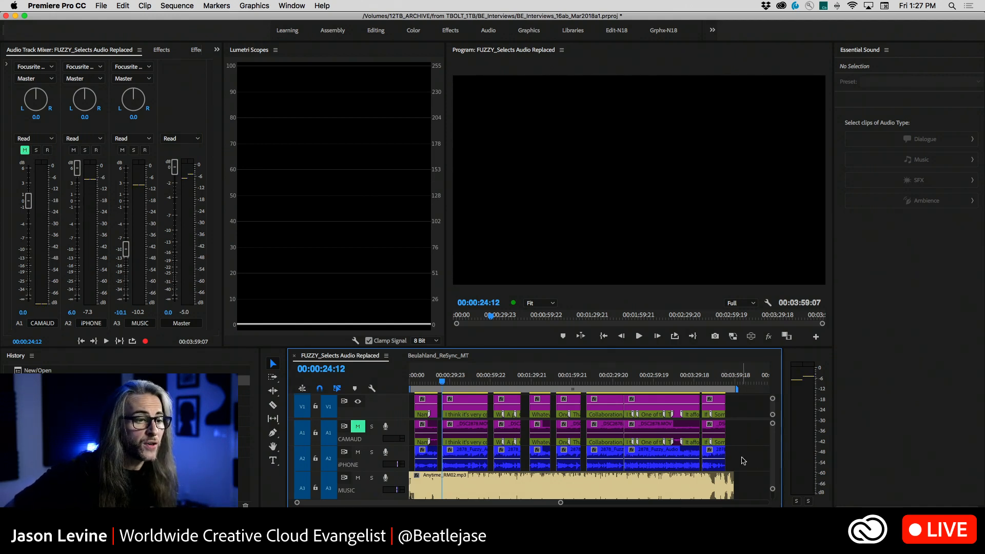
Assign the Dialogue audio type to all clips on the iPHONE track and the Music type to Anytime_RM02.mp3
{"action": "left_click_drag", "start_coordinate": [742, 457], "coordinate": [410, 452]}
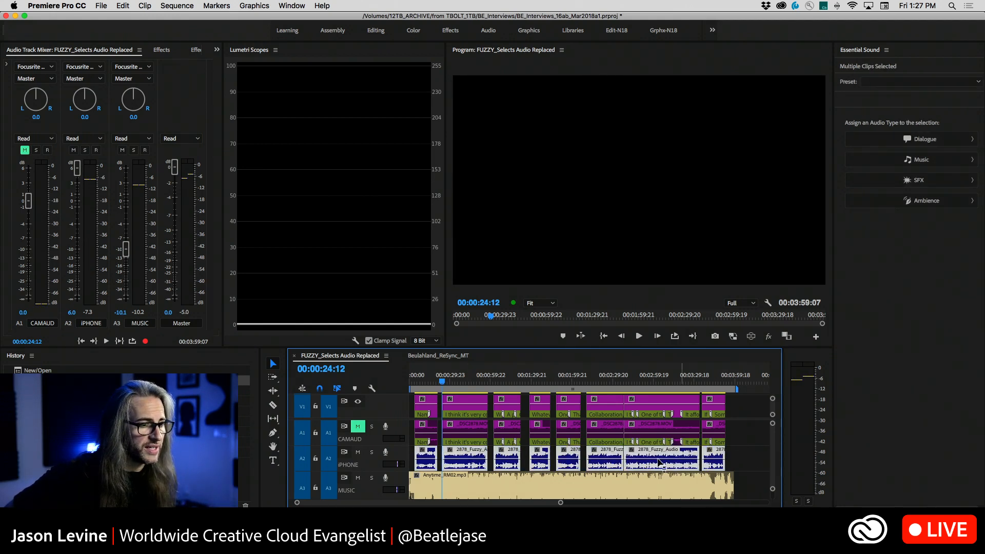
{"action": "left_click", "coordinate": [935, 139]}
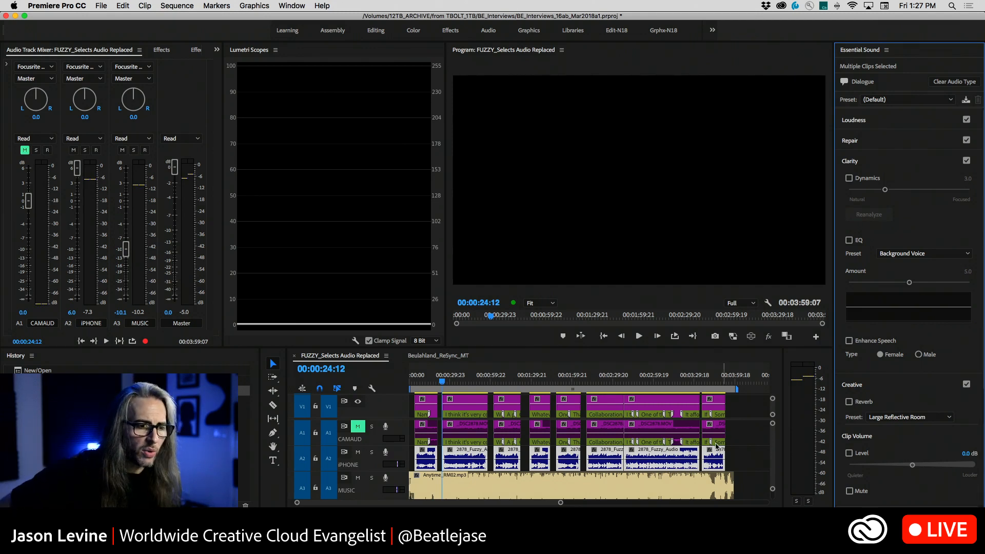
{"action": "left_click", "coordinate": [629, 482]}
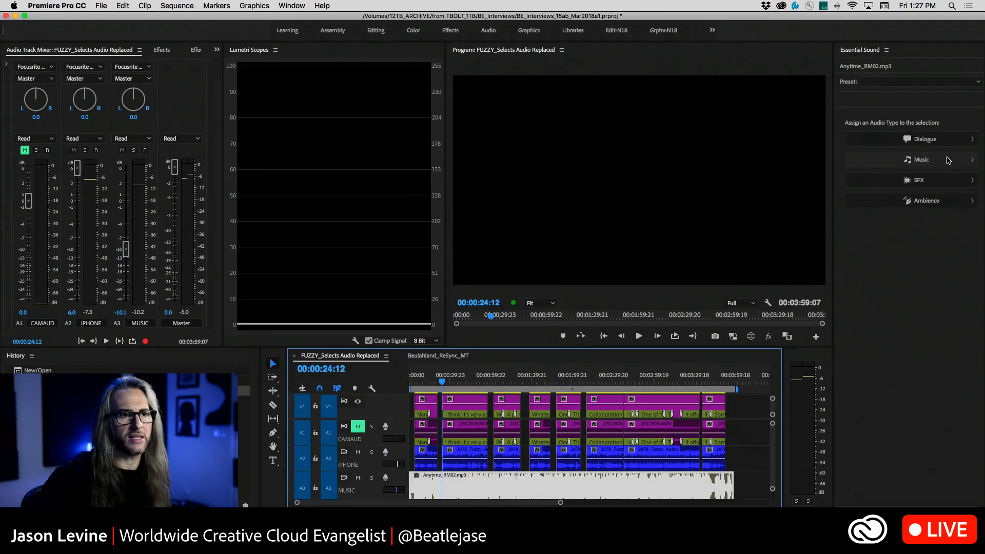
{"action": "left_click", "coordinate": [949, 161]}
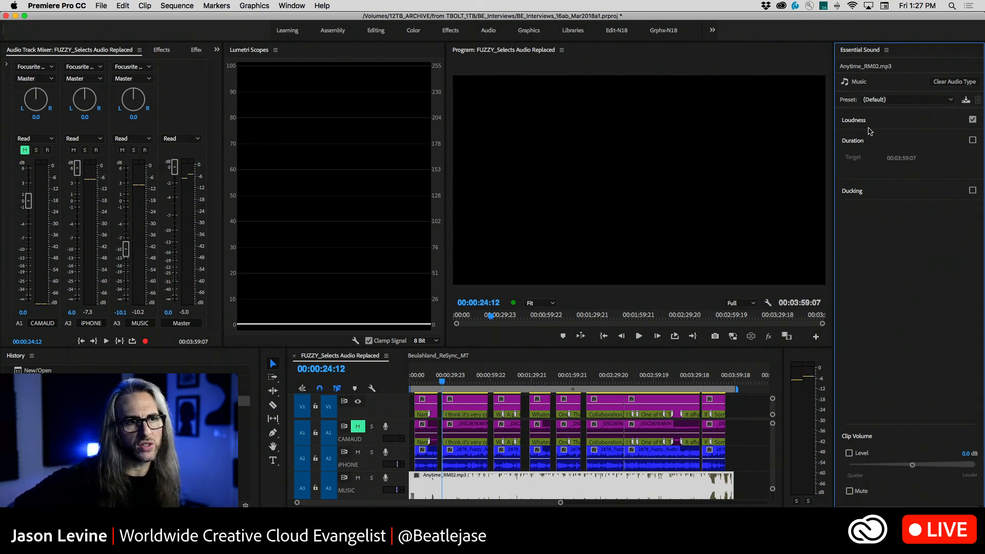
Enable ducking of the music against dialogue with sensitivity 6.0, -18.0 dB reduction and 800 ms fades, and generate the keyframes
{"action": "left_click", "coordinate": [940, 123]}
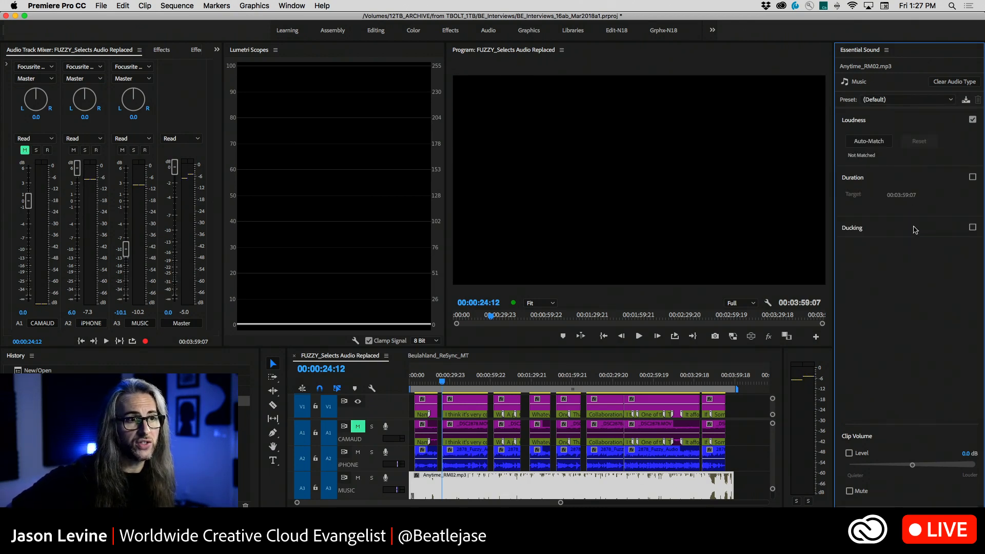
{"action": "left_click", "coordinate": [915, 229]}
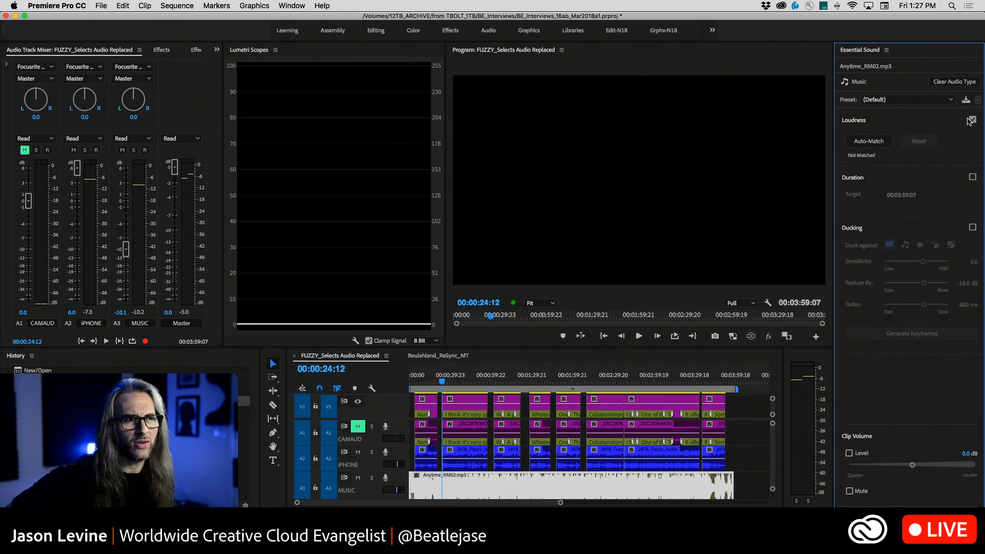
{"action": "left_click", "coordinate": [973, 228]}
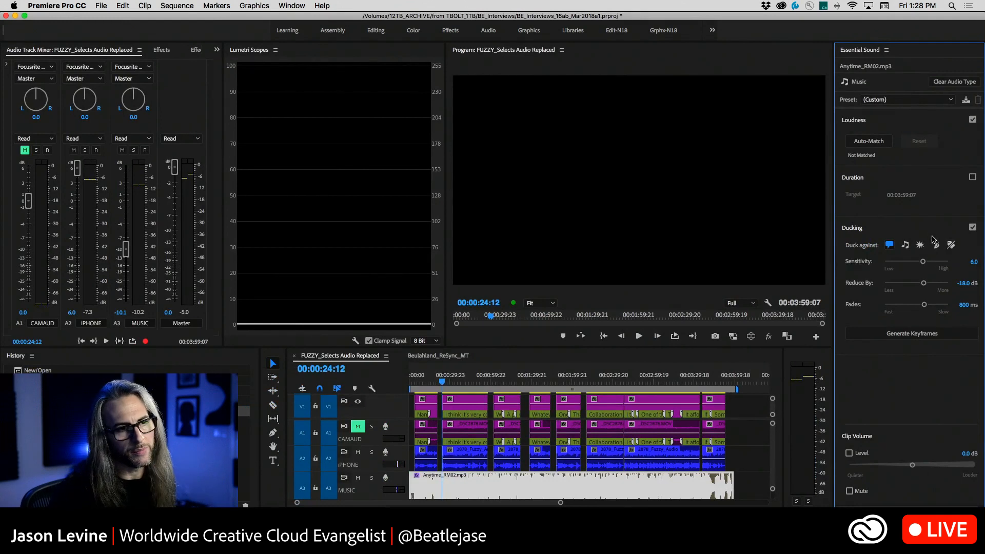
{"action": "left_click", "coordinate": [923, 229]}
{"action": "left_click", "coordinate": [902, 228]}
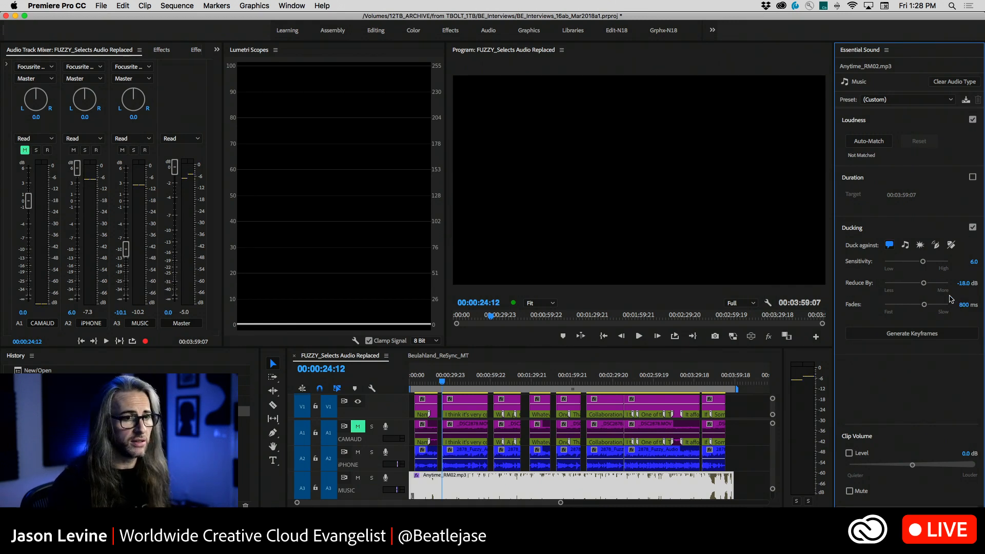
{"action": "left_click", "coordinate": [929, 334]}
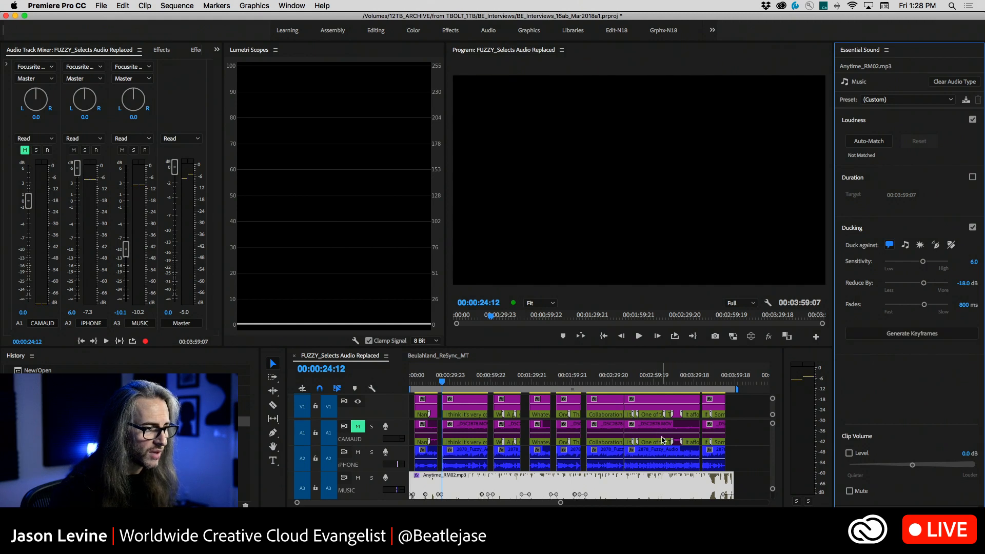
Examine the generated ducking keyframes on the MUSIC track, closing in on the first interview clips
{"action": "scroll", "coordinate": [763, 454], "scroll_direction": "down", "scroll_amount": 5}
{"action": "scroll", "coordinate": [763, 454], "scroll_direction": "right", "scroll_amount": 2}
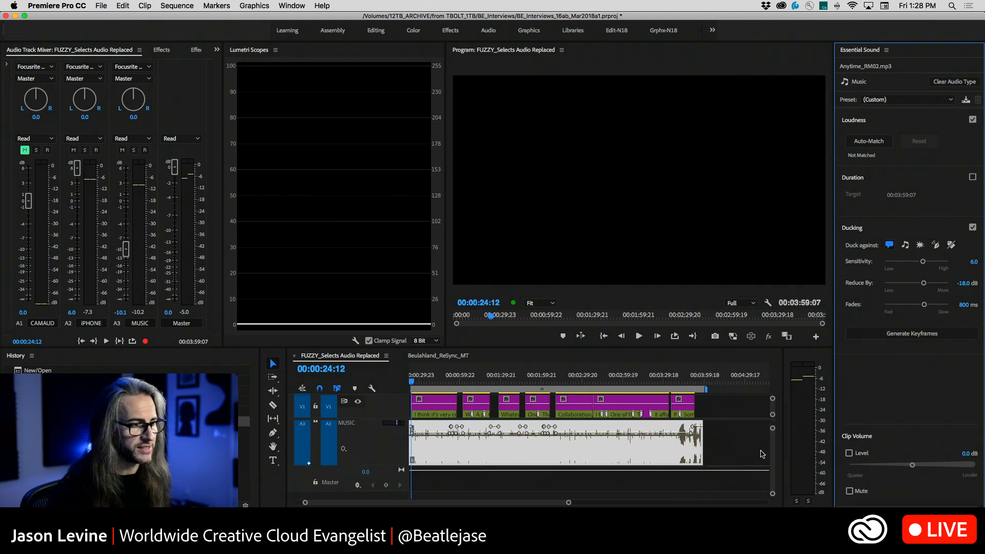
{"action": "scroll", "coordinate": [763, 455], "scroll_direction": "left", "scroll_amount": 2}
{"action": "scroll", "coordinate": [762, 454], "scroll_direction": "up", "scroll_amount": 3}
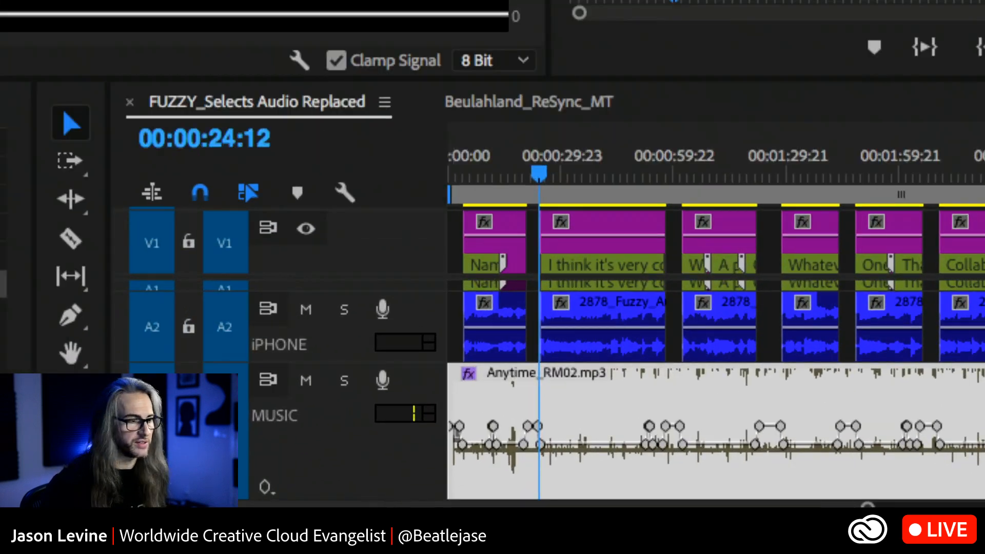
{"action": "key", "text": "equal"}
{"action": "key", "text": "equal"}
{"action": "key", "text": "equal"}
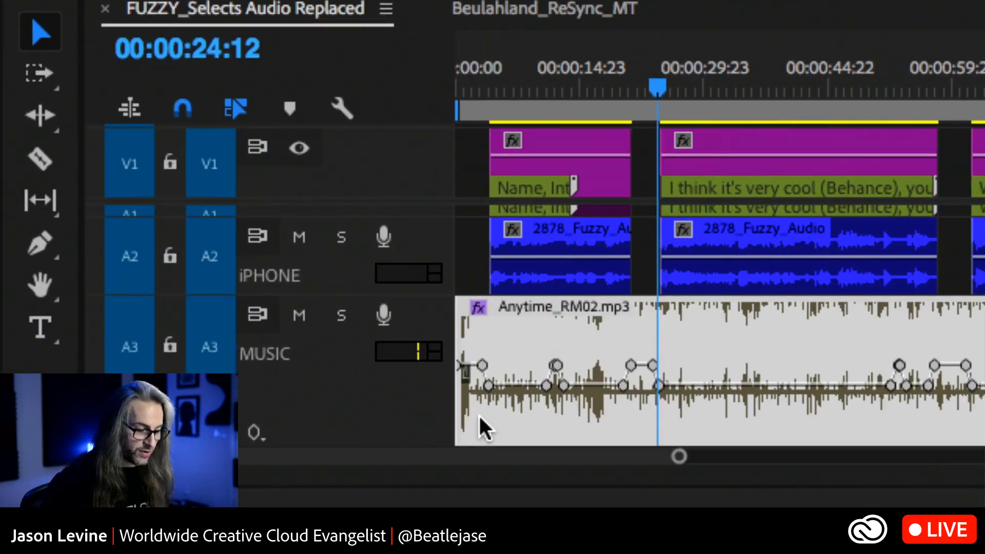
Examine the ducking keyframes on the MUSIC track from the first interview clips through to the final ones
{"action": "key", "text": "minus"}
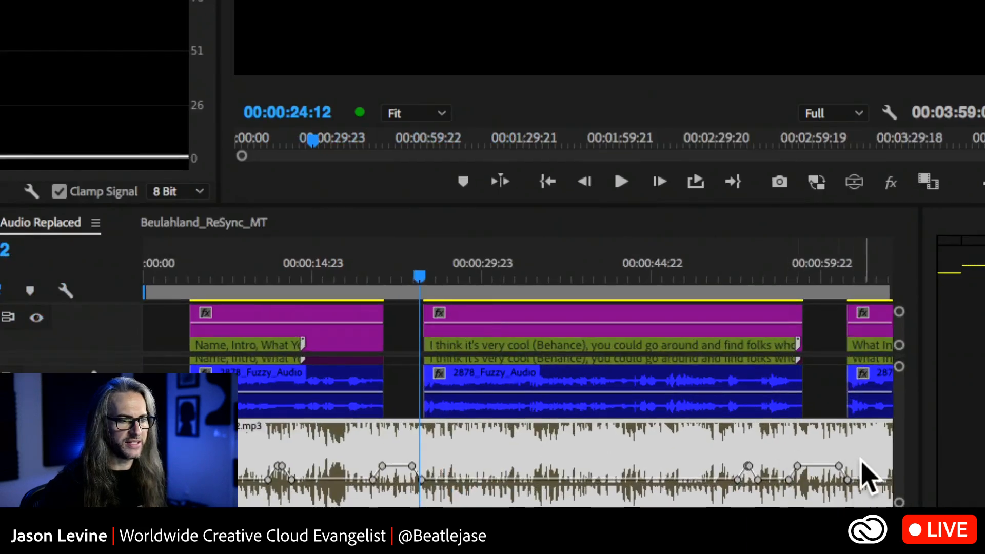
{"action": "scroll", "coordinate": [856, 479], "scroll_direction": "right", "scroll_amount": 10}
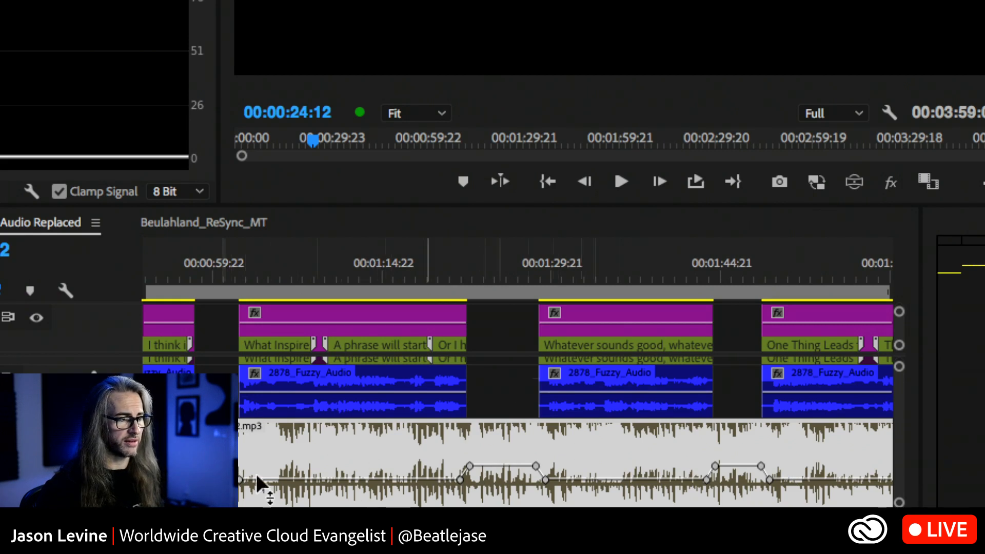
{"action": "scroll", "coordinate": [257, 482], "scroll_direction": "left", "scroll_amount": 5}
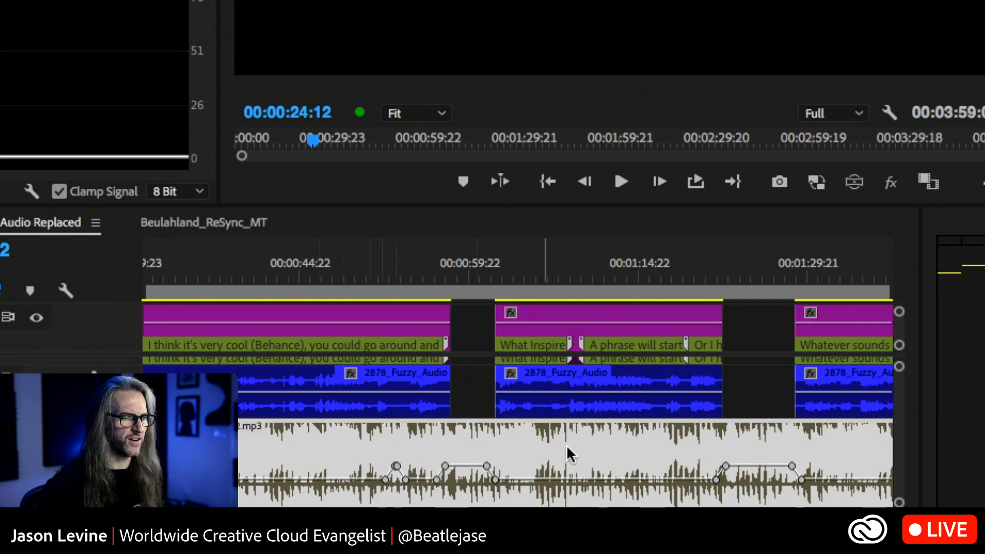
{"action": "scroll", "coordinate": [785, 416], "scroll_direction": "down", "scroll_amount": 5}
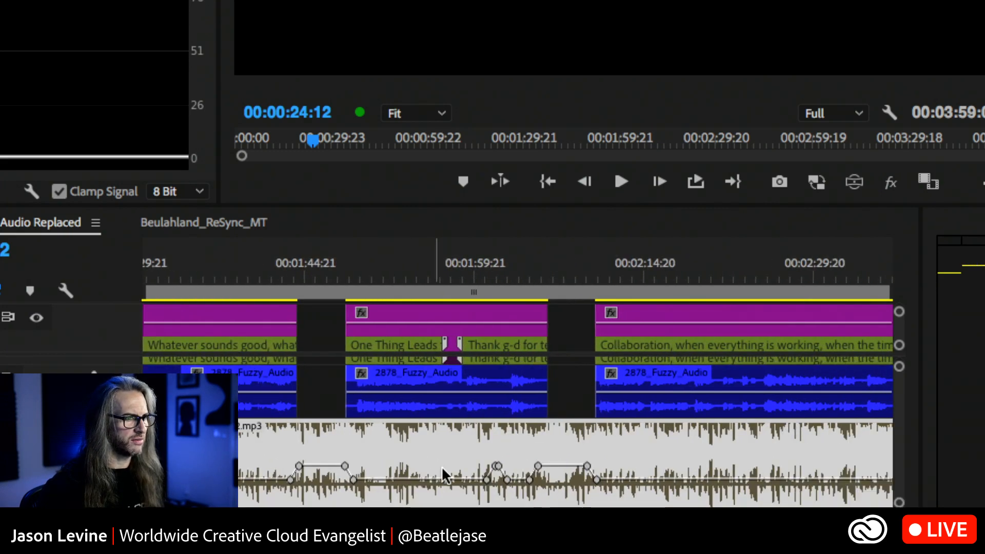
{"action": "scroll", "coordinate": [702, 448], "scroll_direction": "down", "scroll_amount": 2}
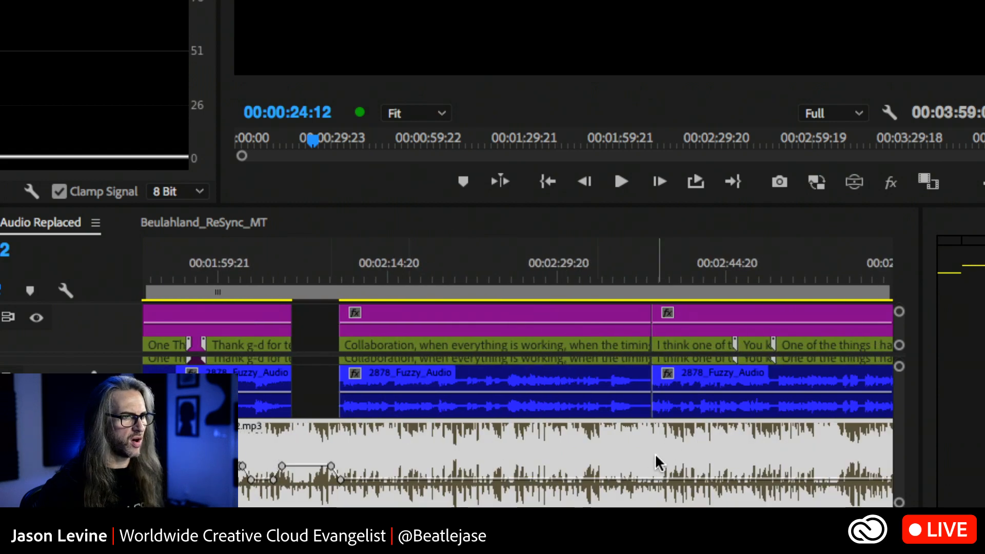
{"action": "scroll", "coordinate": [655, 454], "scroll_direction": "down", "scroll_amount": 4}
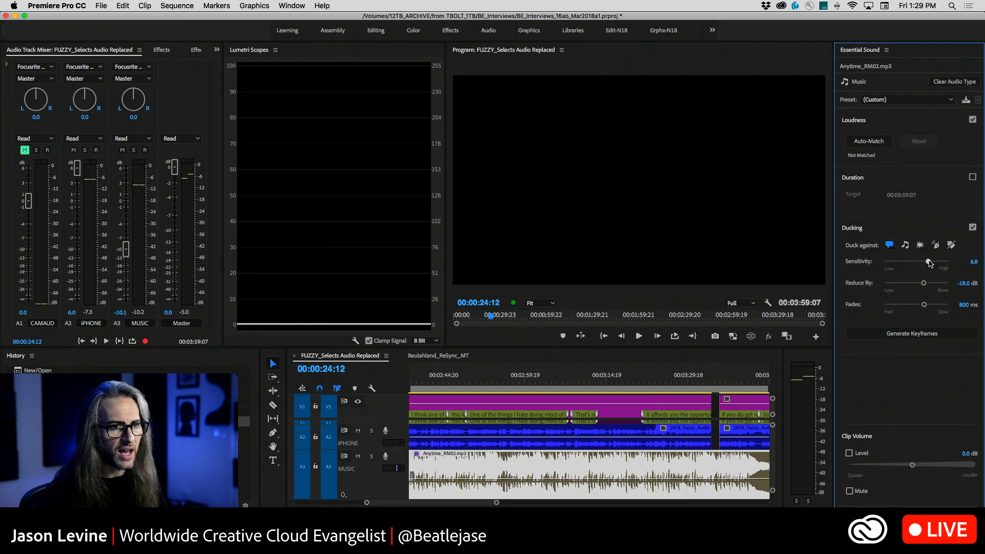
Set the ducking sensitivity for Anytime_RM02.mp3 to 6.9 and regenerate the keyframes across the whole sequence
{"action": "left_click_drag", "start_coordinate": [930, 264], "coordinate": [931, 263]}
{"action": "left_click", "coordinate": [921, 334]}
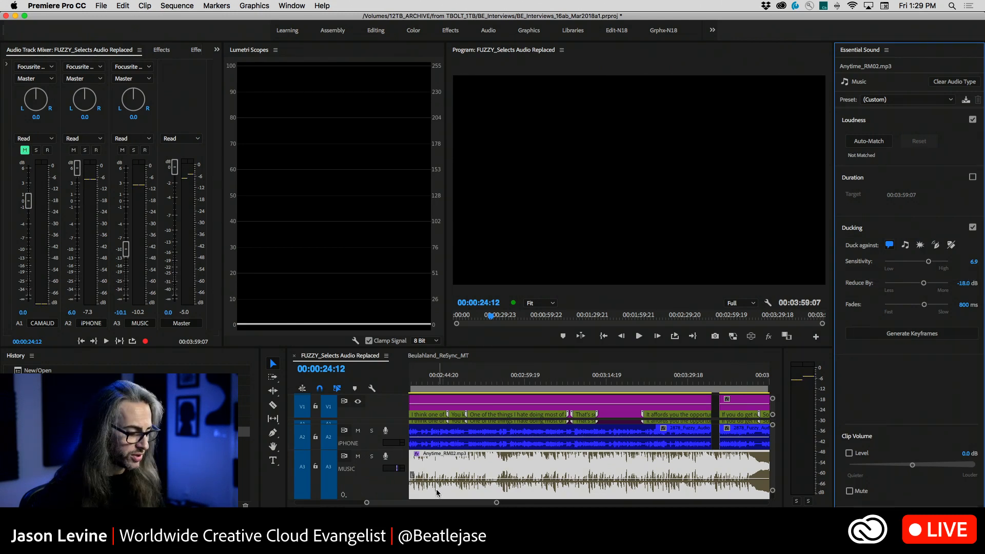
{"action": "key", "text": "backslash"}
{"action": "left_click", "coordinate": [919, 334]}
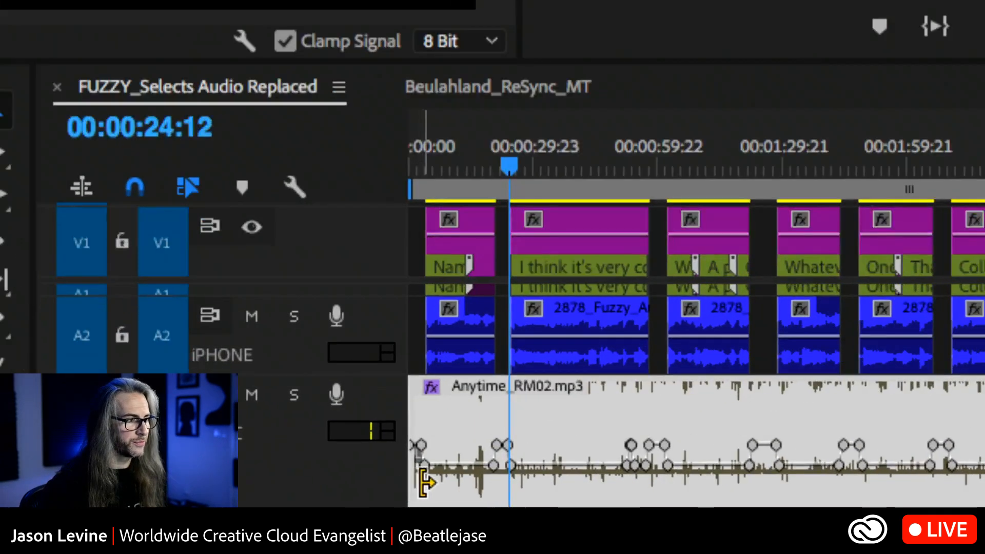
Examine the regenerated ducking keyframes on the MUSIC track against the interview clips from start to end of the sequence
{"action": "key", "text": "="}
{"action": "key", "text": "="}
{"action": "key", "text": "="}
{"action": "key", "text": "="}
{"action": "key", "text": "-"}
{"action": "key", "text": "-"}
{"action": "key", "text": "-"}
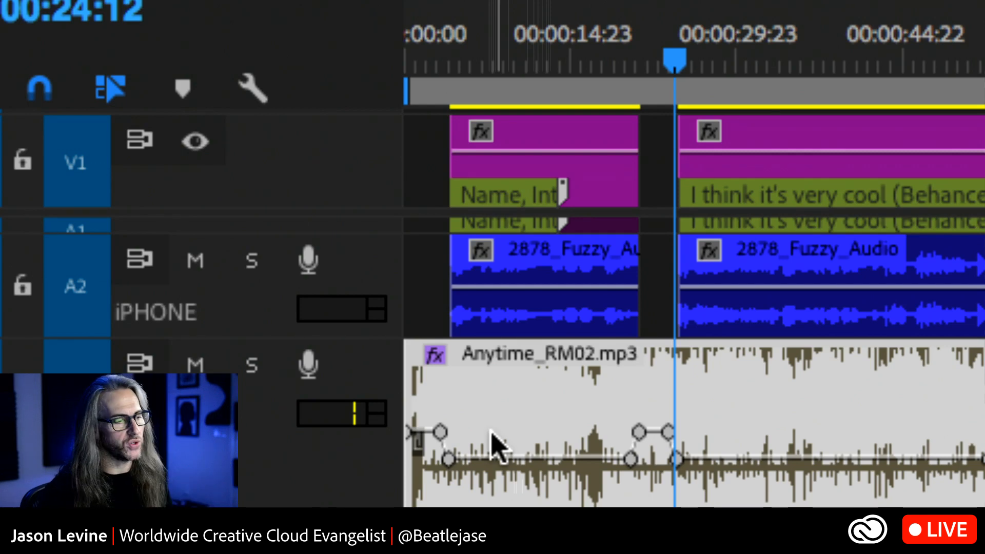
{"action": "scroll", "coordinate": [819, 457], "scroll_direction": "down", "scroll_amount": 5}
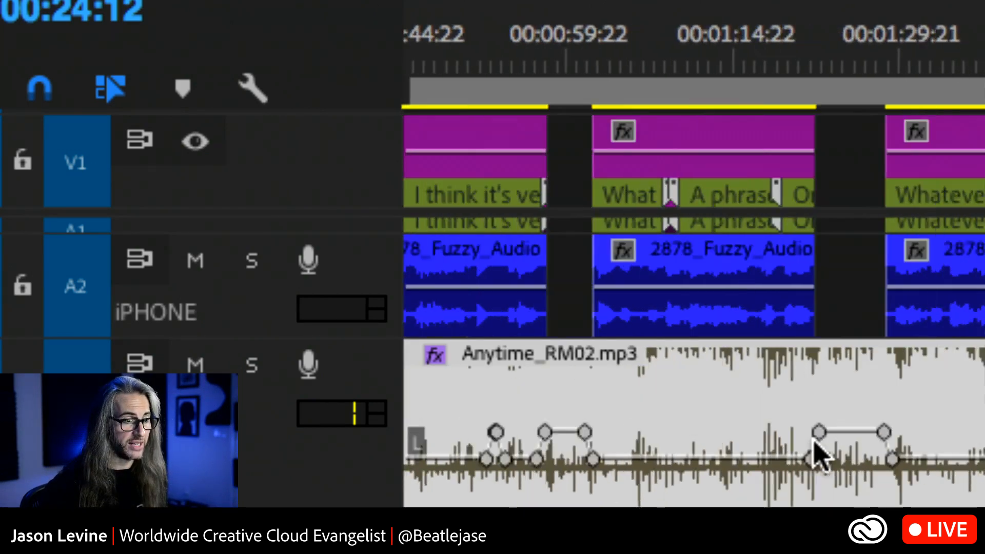
{"action": "scroll", "coordinate": [819, 457], "scroll_direction": "down", "scroll_amount": 12}
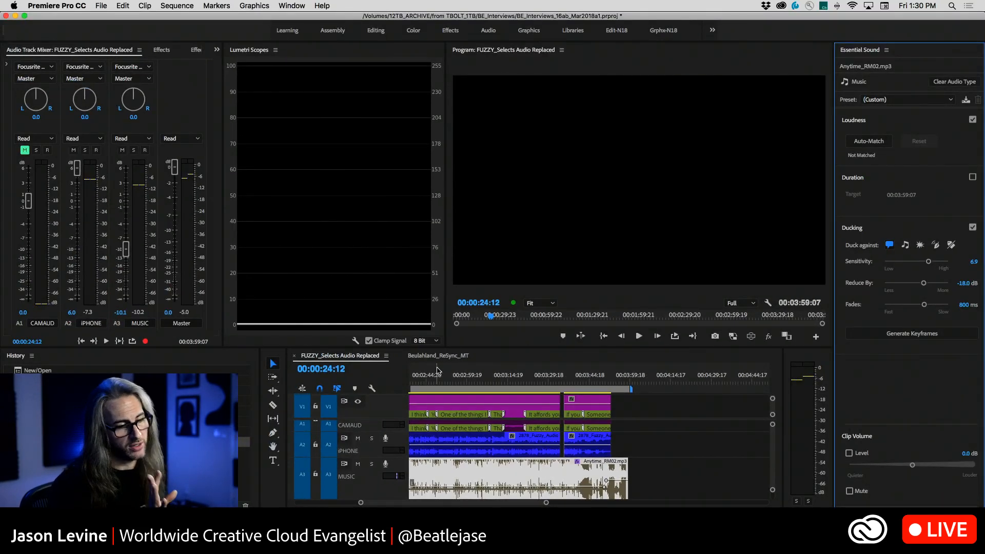
{"action": "scroll", "coordinate": [437, 369], "scroll_direction": "up", "scroll_amount": 15}
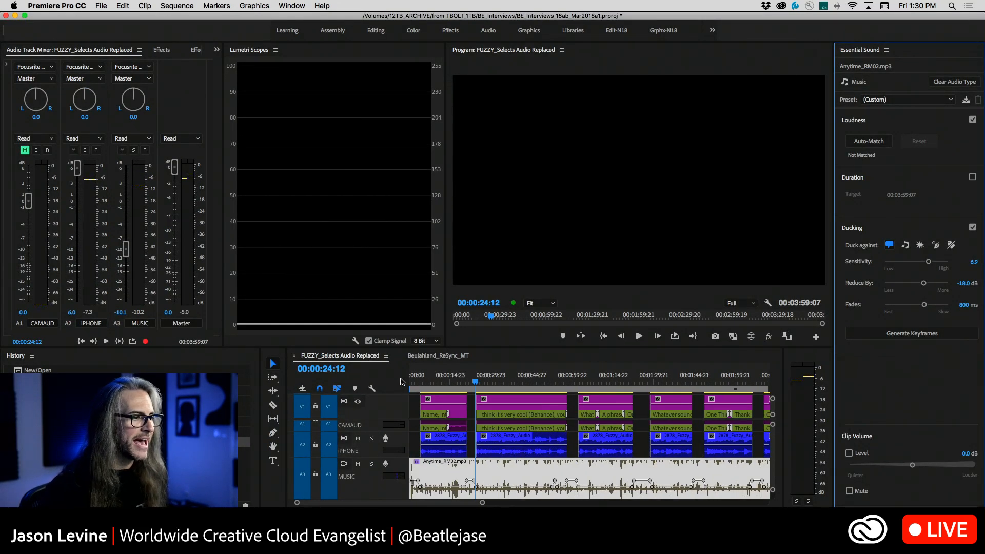
Play the sequence from 00:00:00:00 into the first interview clip to hear the ducked music under the dialogue
{"action": "left_click_drag", "start_coordinate": [422, 380], "coordinate": [404, 383]}
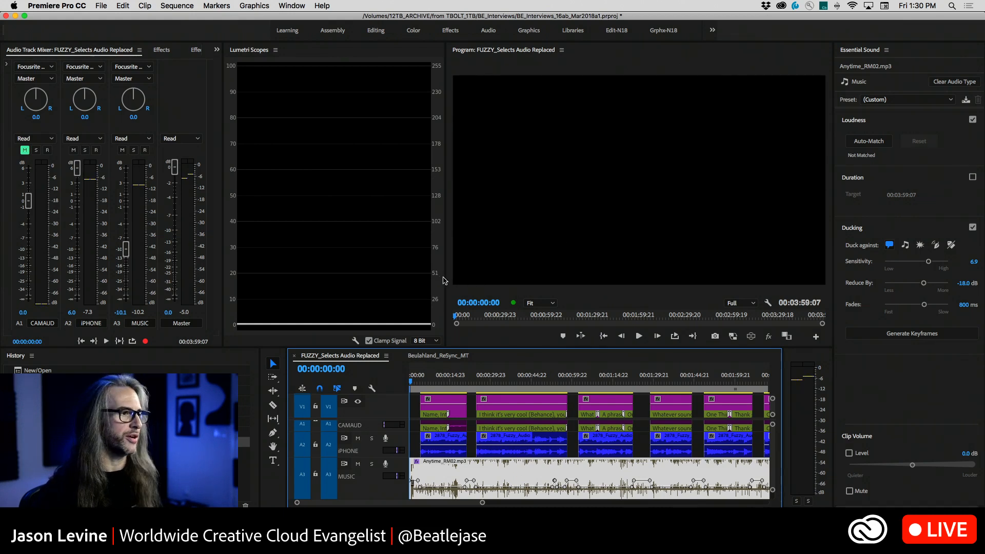
{"action": "key", "text": "space"}
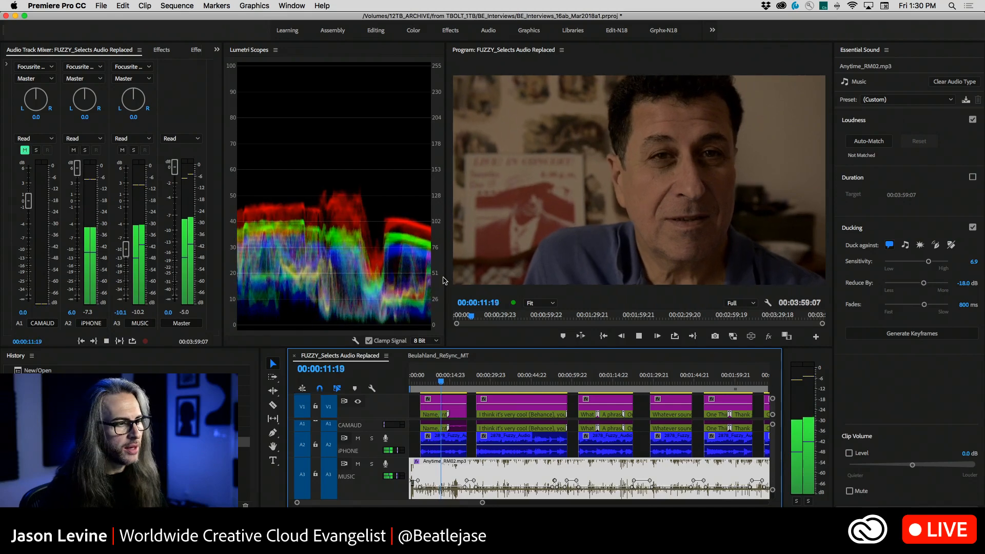
{"action": "key", "text": "space"}
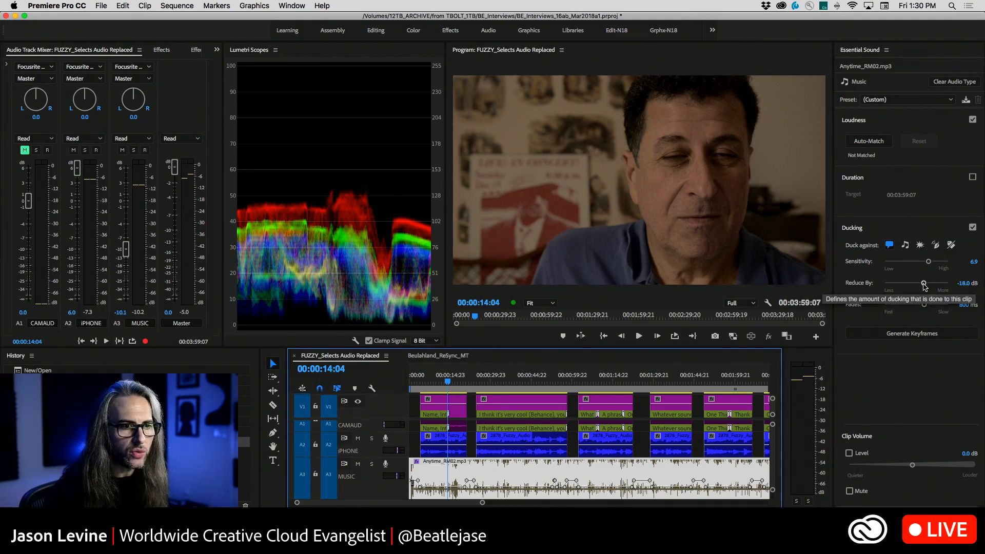
Set the ducking reduction to -11.7 dB, regenerate the keyframes and play the mix from 00:00:16:19 into the second interview clip
{"action": "left_click_drag", "start_coordinate": [923, 286], "coordinate": [917, 286]}
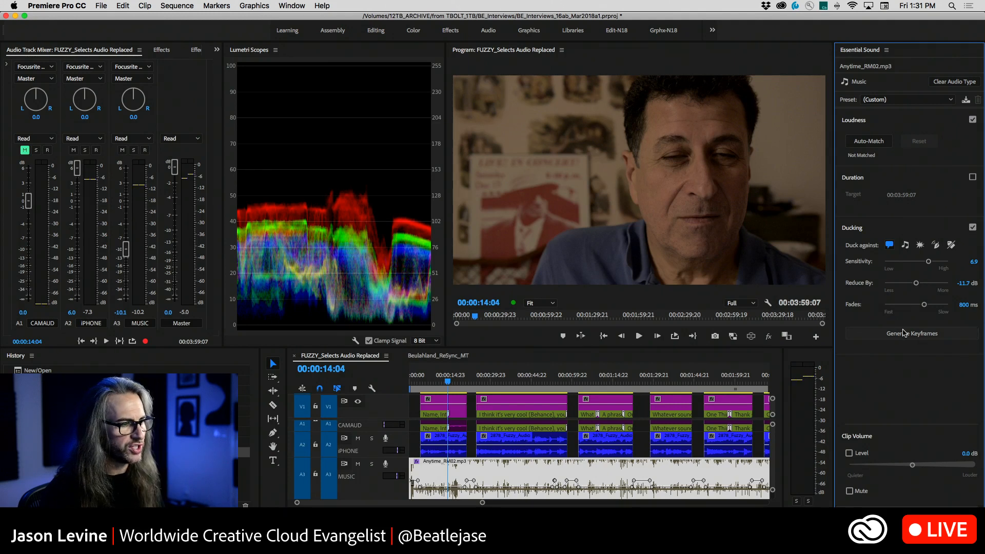
{"action": "left_click", "coordinate": [902, 333]}
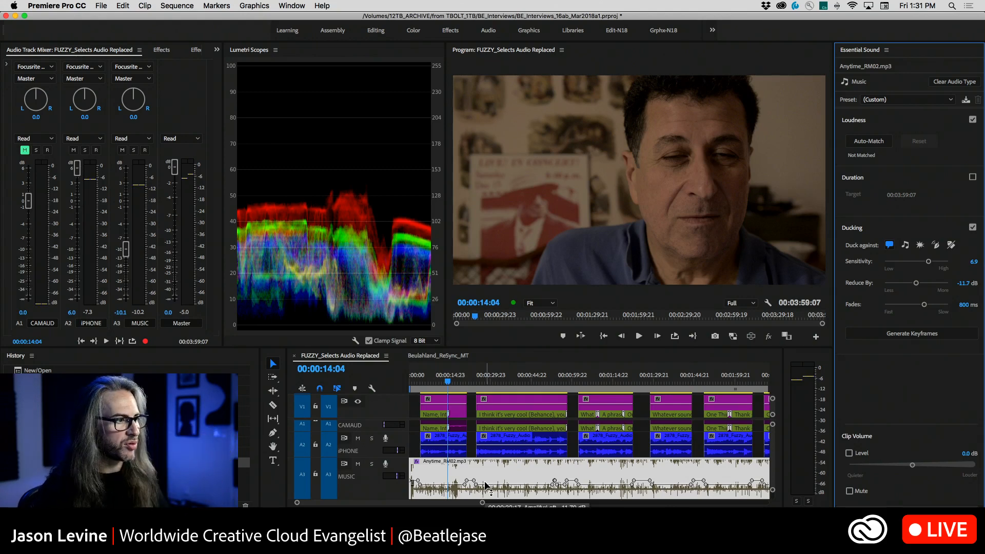
{"action": "left_click_drag", "start_coordinate": [446, 379], "coordinate": [453, 380]}
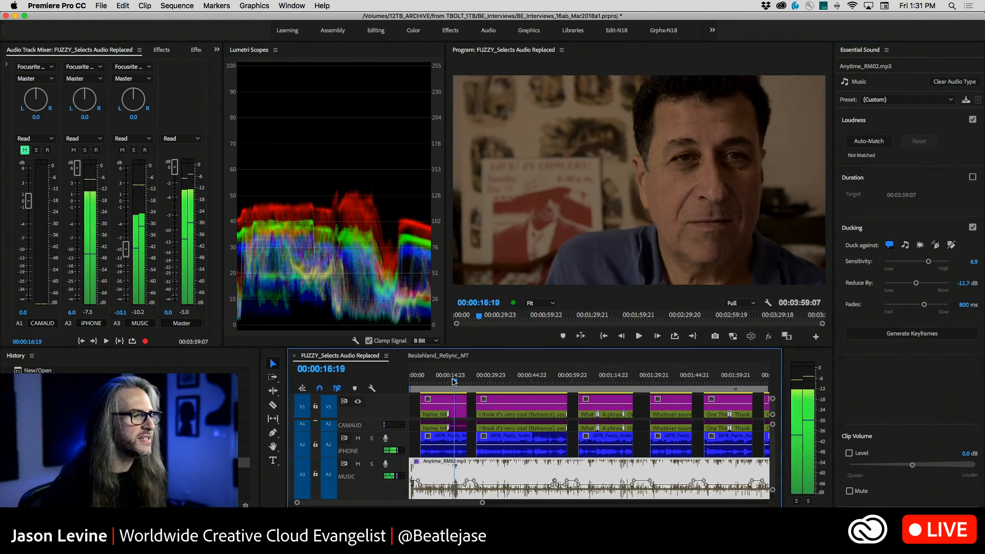
{"action": "key", "text": "space"}
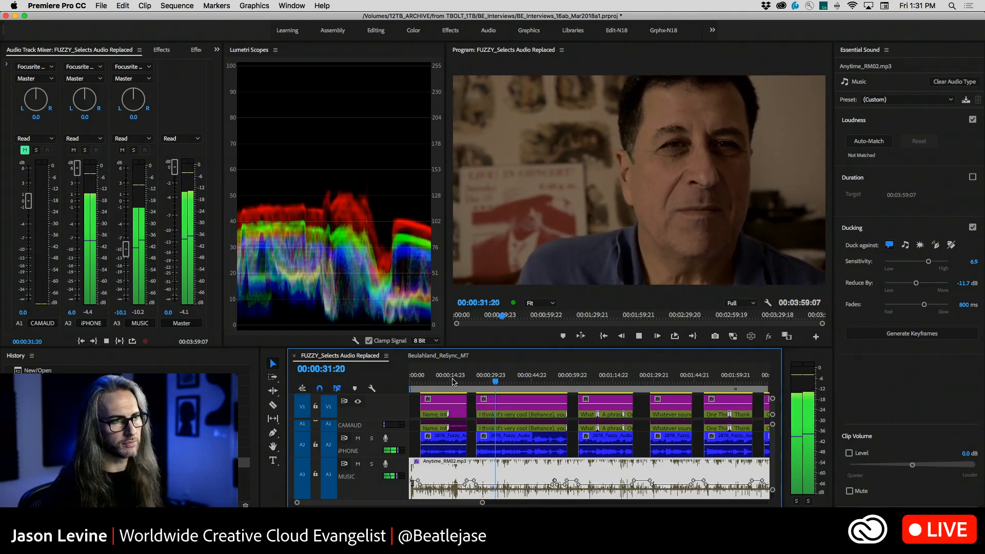
{"action": "key", "text": "space"}
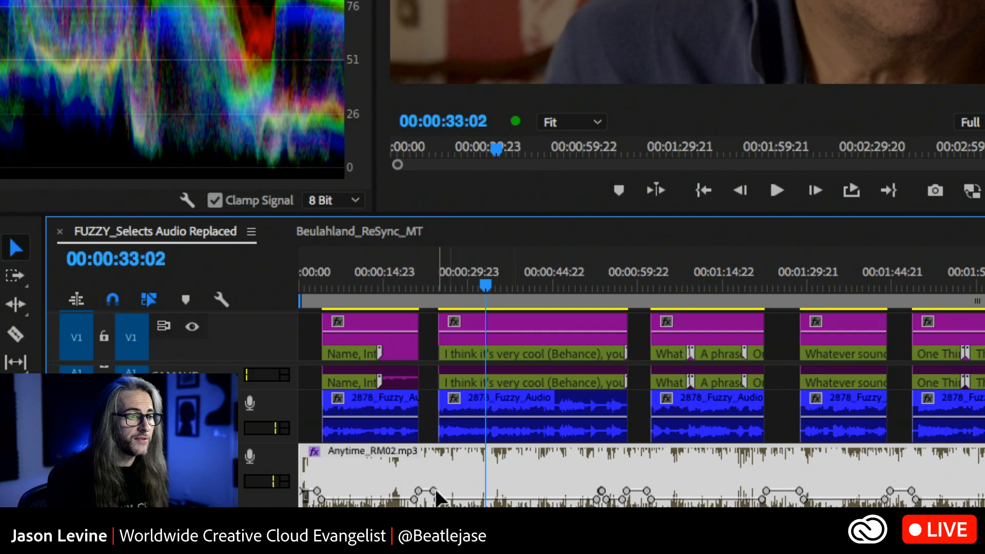
Delete the four extra ducking keyframes near the end of the second interview clip and adjust the keyframe starting the following music rise
{"action": "left_click_drag", "start_coordinate": [601, 491], "coordinate": [579, 497]}
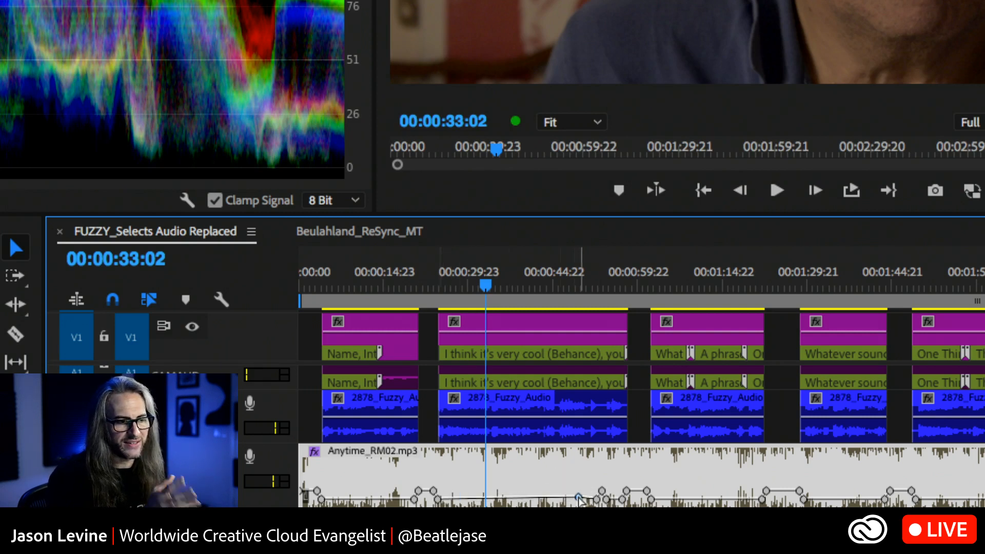
{"action": "right_click", "coordinate": [578, 496]}
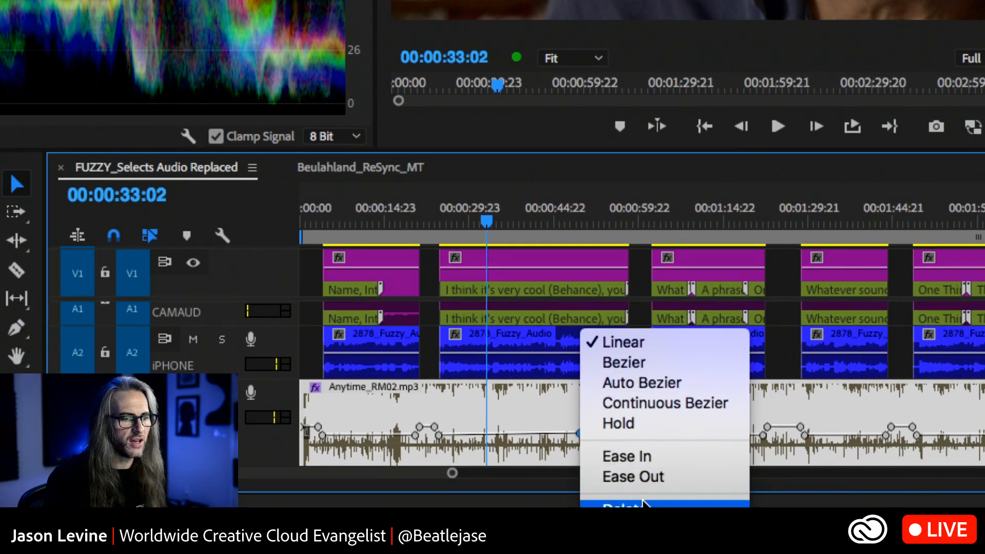
{"action": "left_click", "coordinate": [643, 503]}
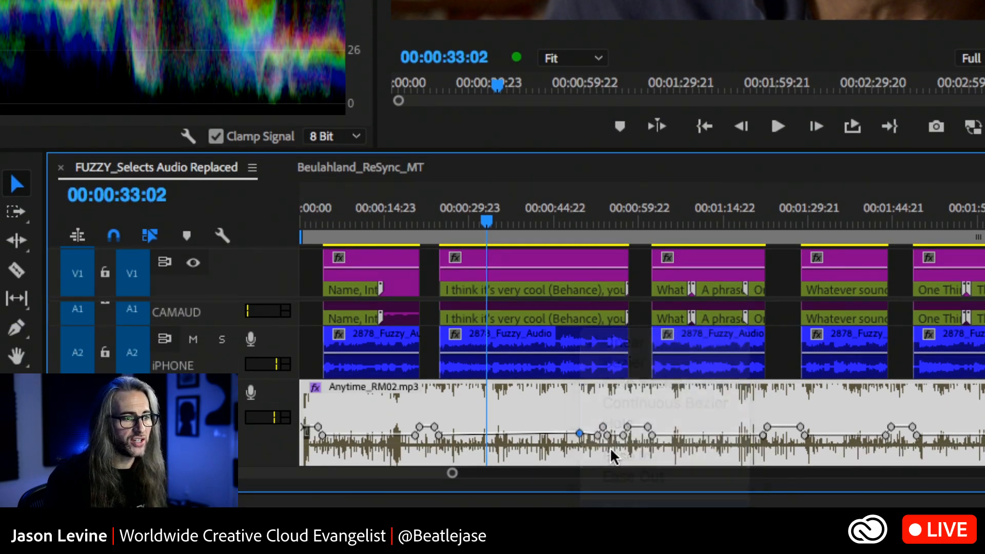
{"action": "right_click", "coordinate": [601, 427]}
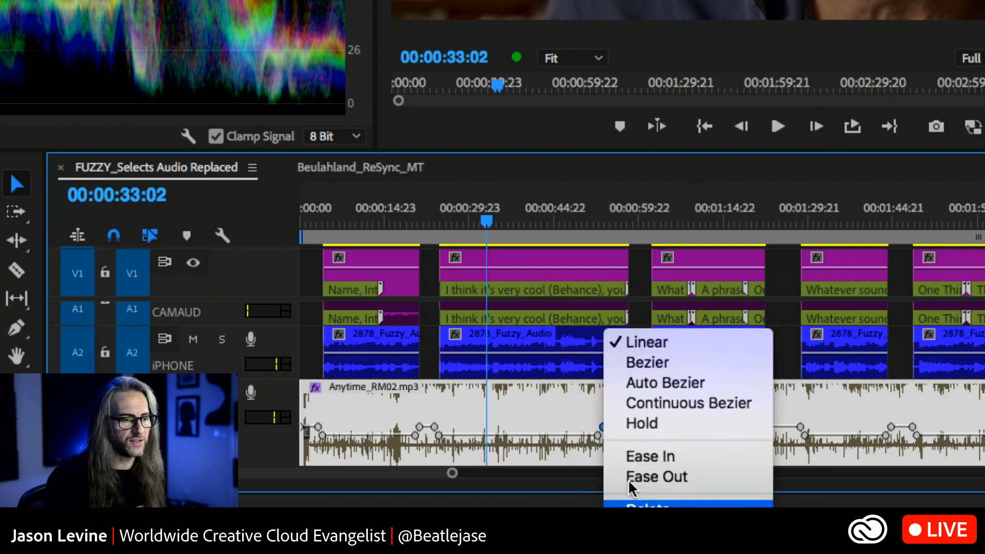
{"action": "left_click", "coordinate": [647, 503]}
{"action": "right_click", "coordinate": [596, 435]}
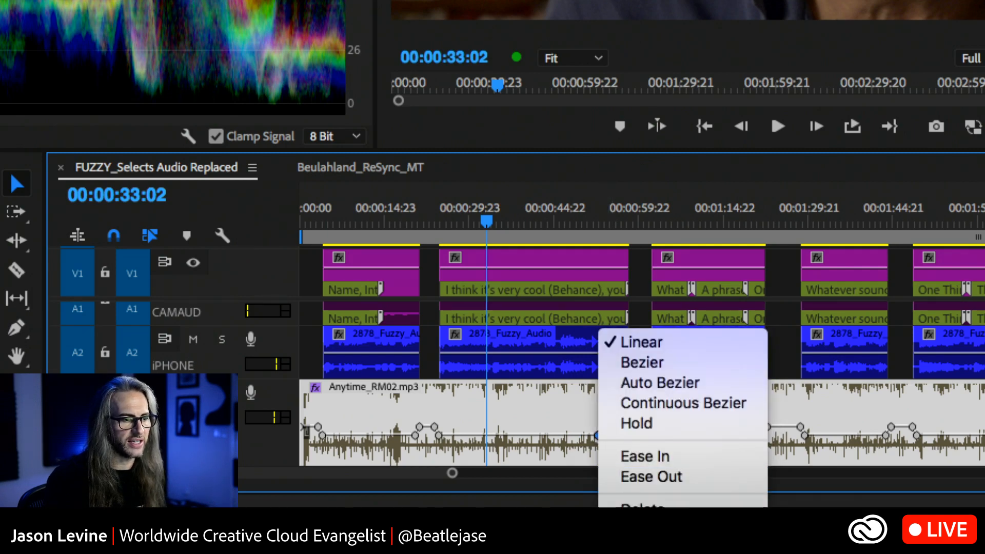
{"action": "left_click", "coordinate": [625, 503]}
{"action": "right_click", "coordinate": [607, 436]}
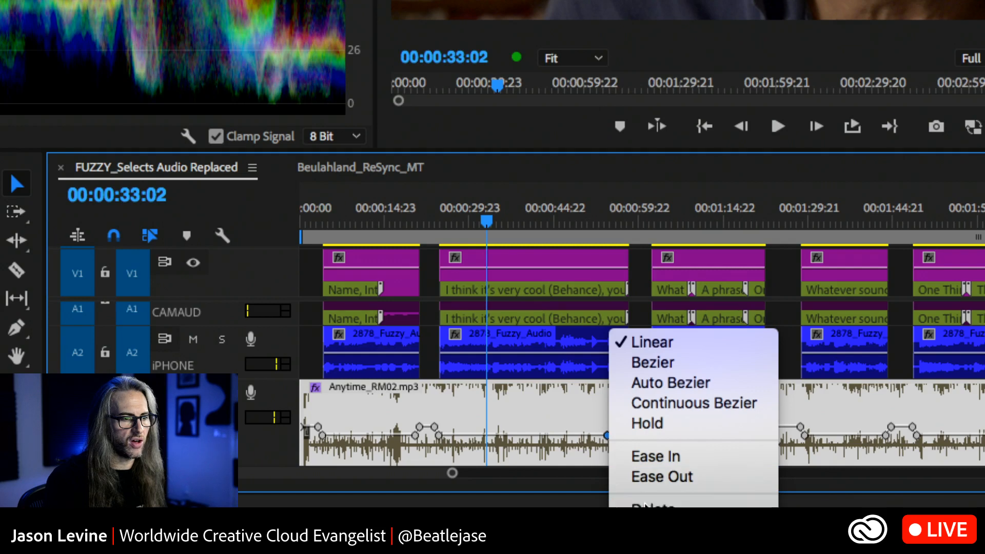
{"action": "left_click", "coordinate": [642, 502]}
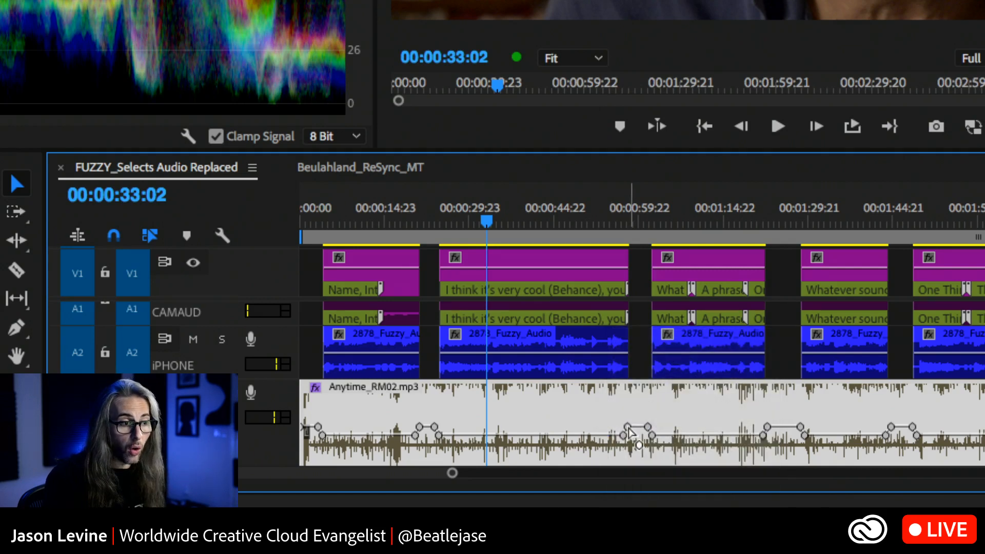
{"action": "mouse_move", "coordinate": [630, 434]}
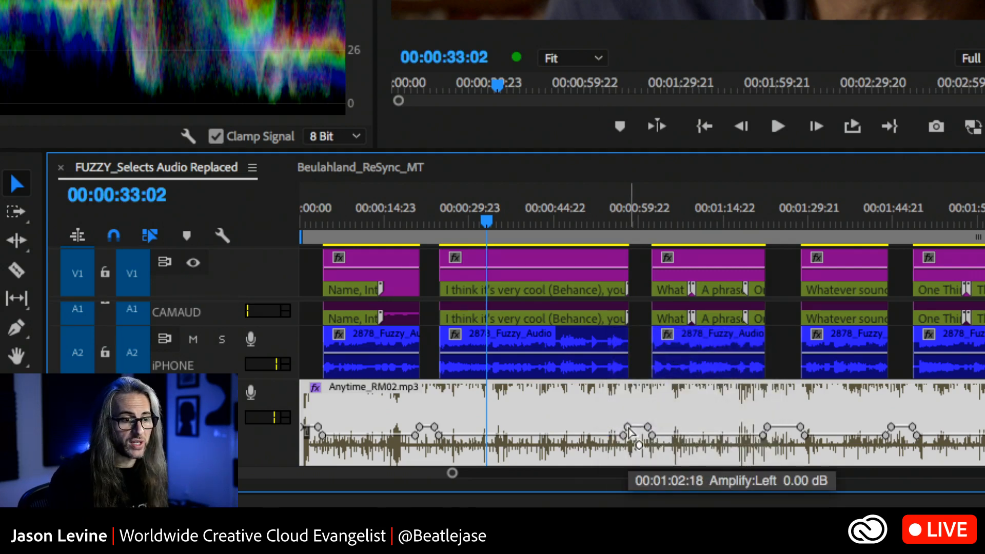
{"action": "mouse_move", "coordinate": [630, 433]}
{"action": "left_mouse_down"}
{"action": "mouse_move", "coordinate": [631, 403]}
{"action": "mouse_move", "coordinate": [631, 426]}
{"action": "left_mouse_up"}
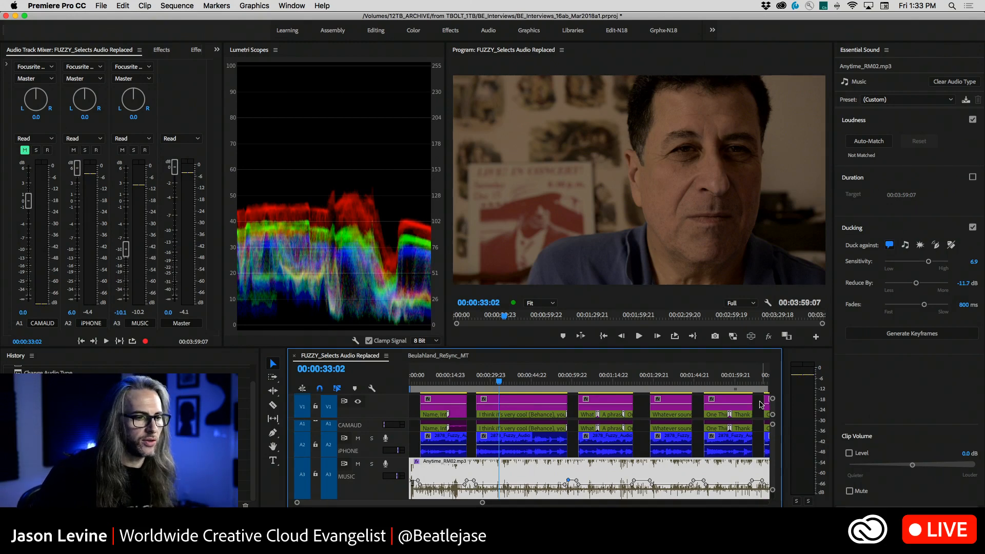
Show the entire sequence in the timeline and move the playhead to 00:03:51:09 at the last interview clip
{"action": "key", "text": "minus"}
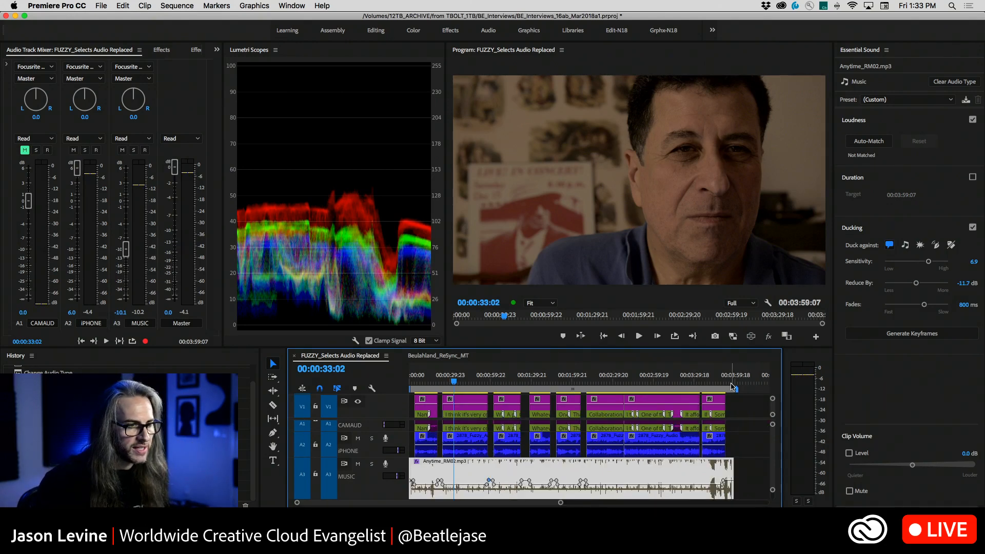
{"action": "left_click", "coordinate": [724, 383]}
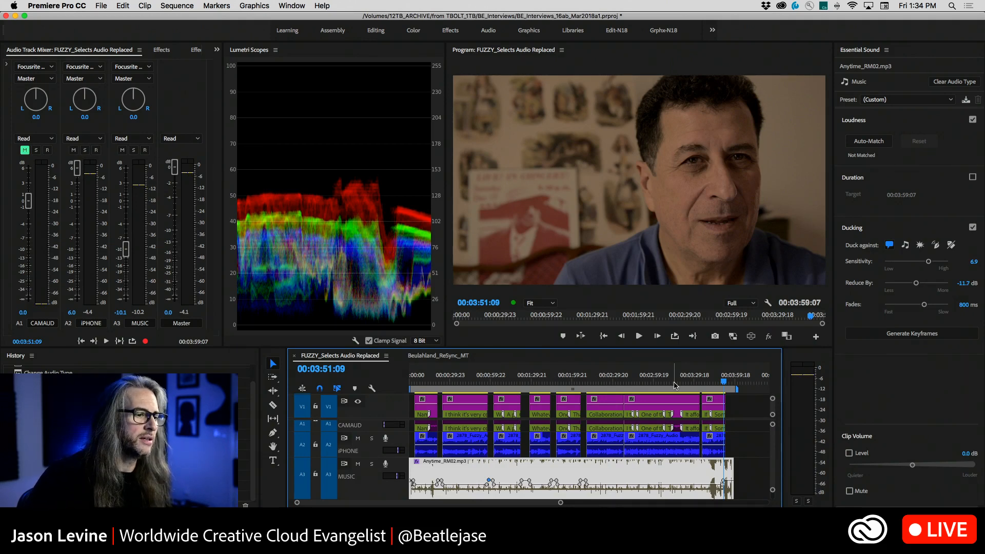
Switch to Adobe Audition and open its Audio Hardware preferences
{"action": "key", "text": "super+Tab"}
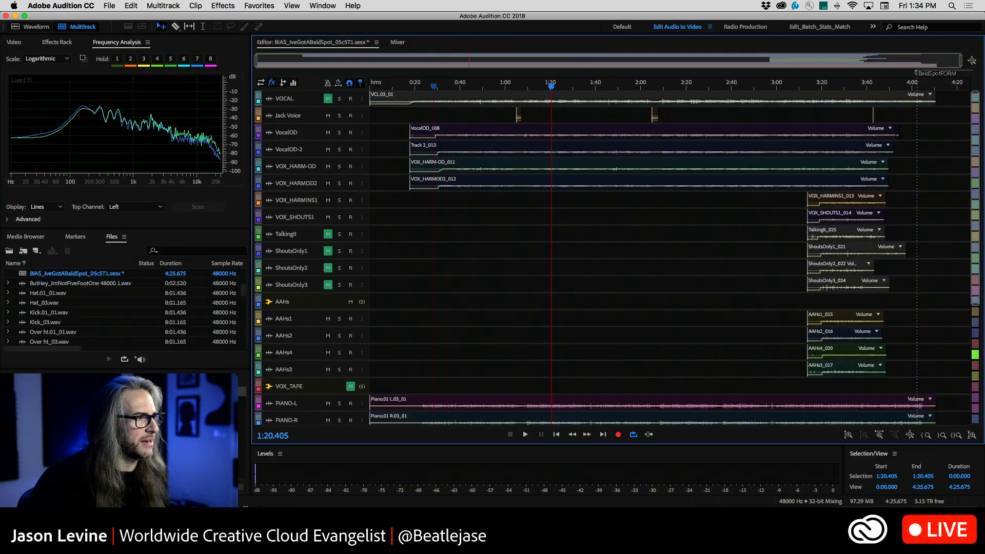
{"action": "left_click", "coordinate": [76, 6]}
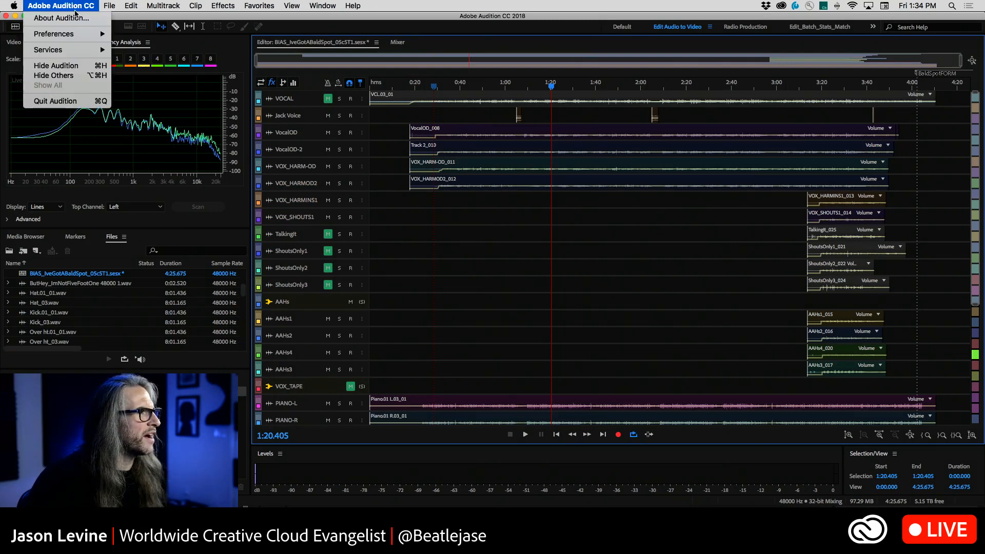
{"action": "mouse_move", "coordinate": [79, 34]}
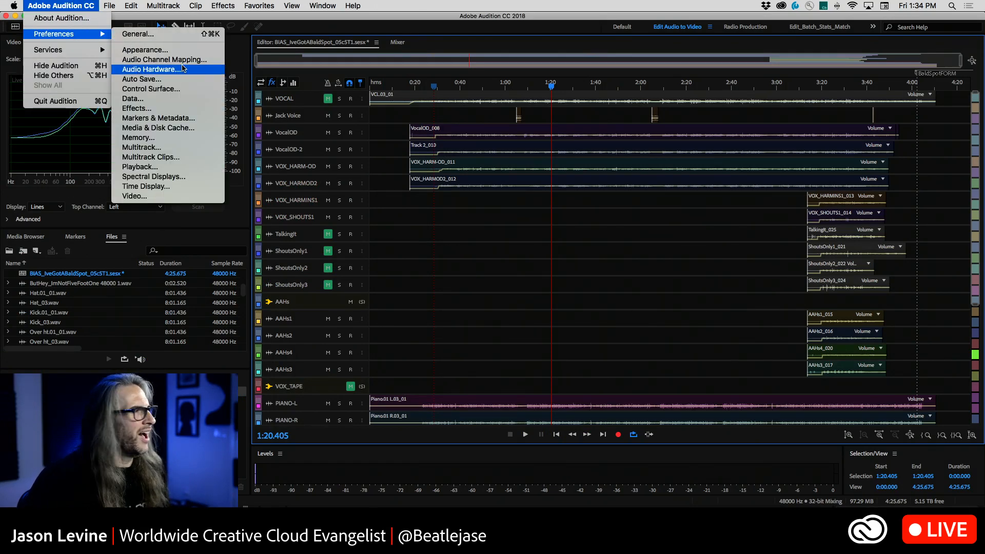
{"action": "left_click", "coordinate": [183, 68]}
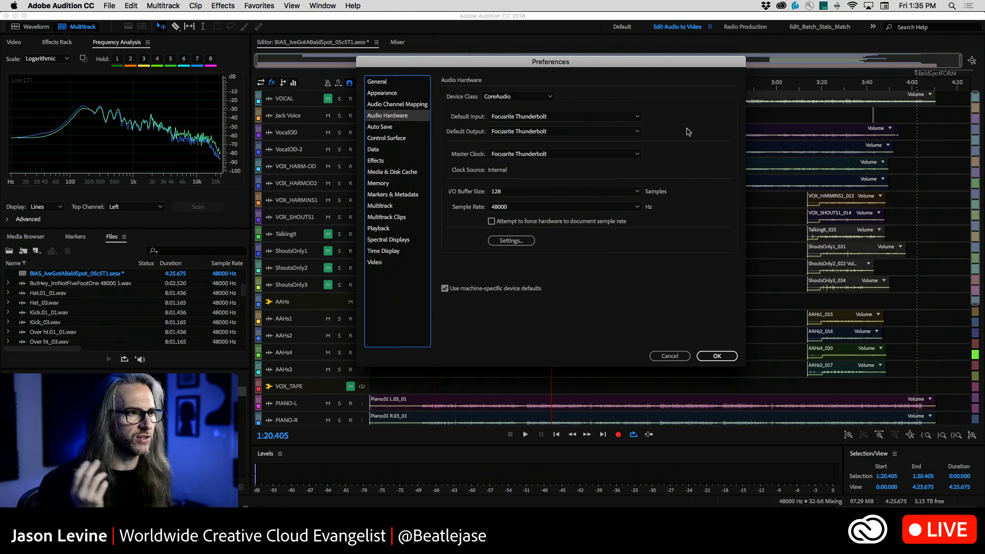
Review the Default Input device choices, keeping Focusrite Thunderbolt, and examine the device inputs assignable to channel 1 [L] (Mono) in Audio Channel Mapping
{"action": "left_click", "coordinate": [621, 116]}
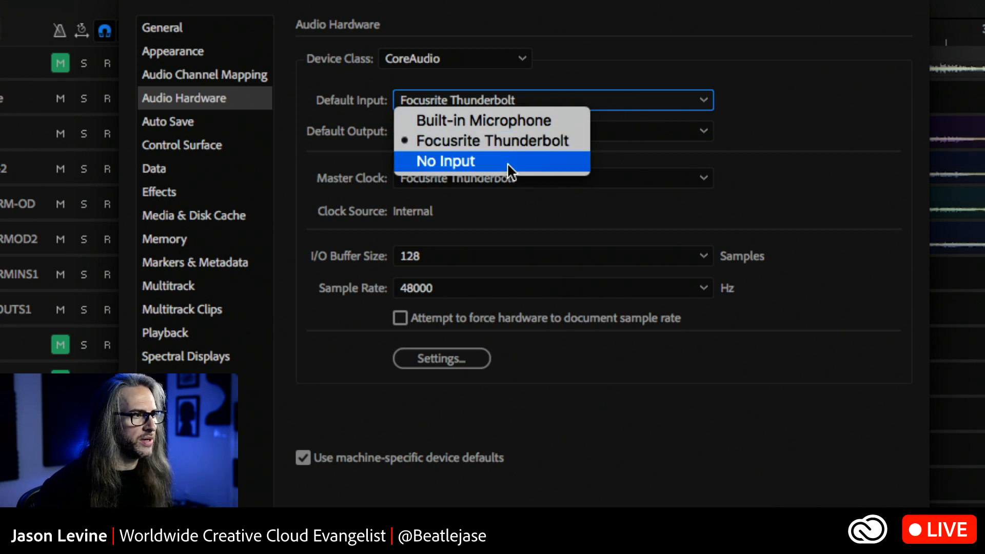
{"action": "left_click", "coordinate": [531, 140]}
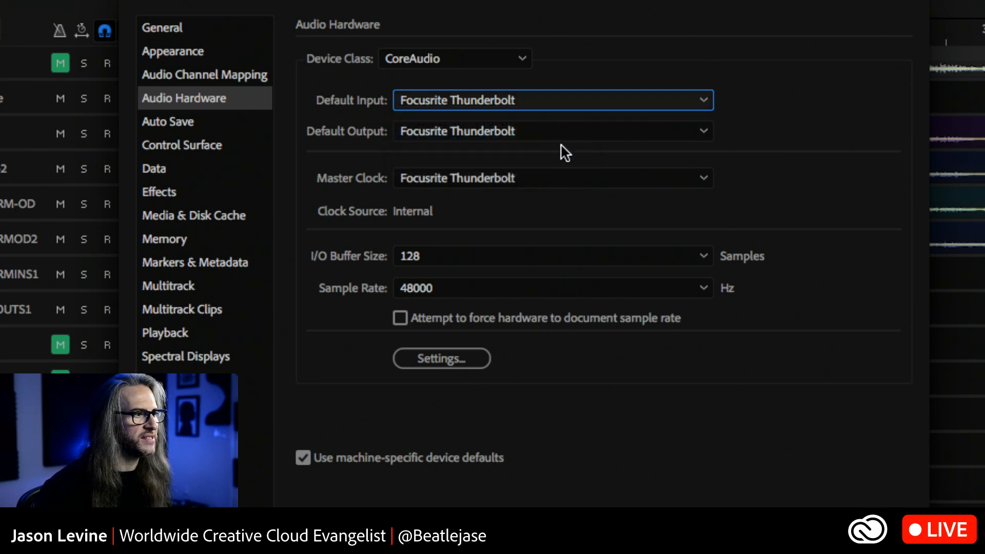
{"action": "left_click", "coordinate": [223, 76]}
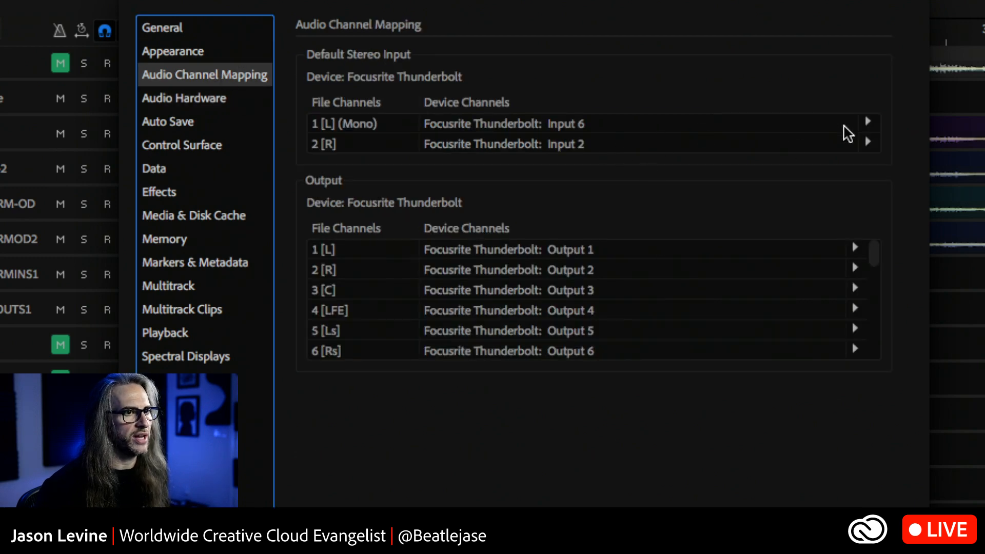
{"action": "left_click", "coordinate": [868, 122]}
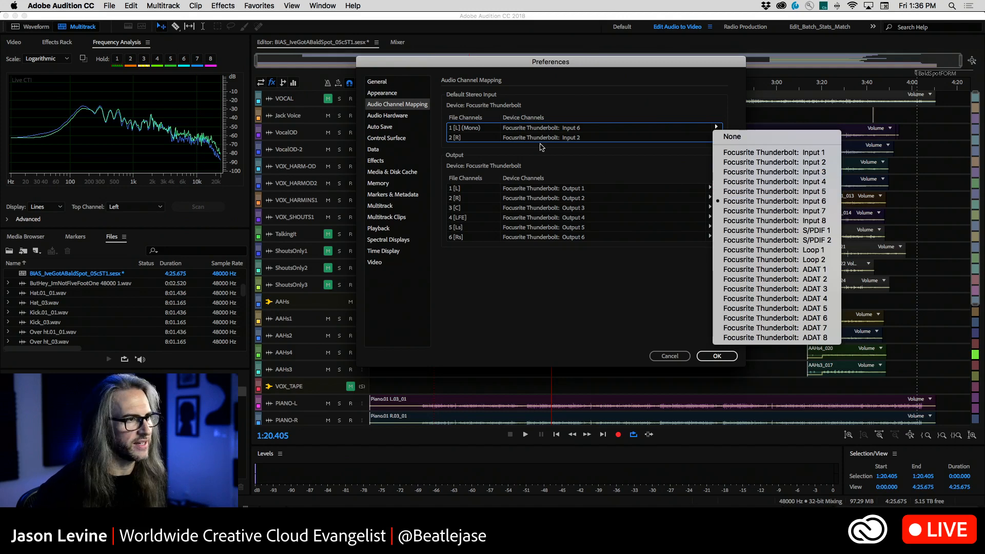
{"action": "left_click", "coordinate": [553, 312]}
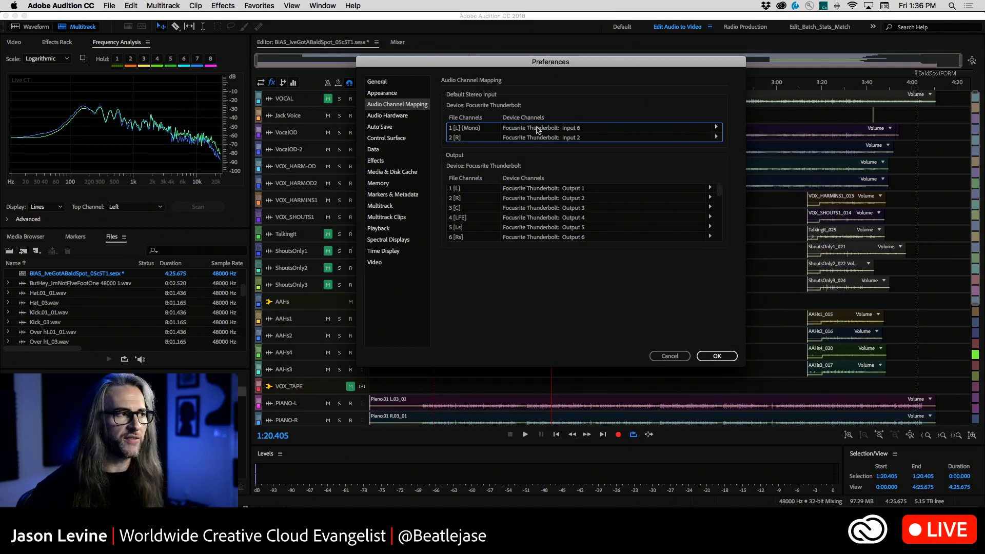
Return to the Audio Hardware preferences, recheck the Default Input device choices, and close the preferences without applying changes
{"action": "left_click", "coordinate": [399, 116]}
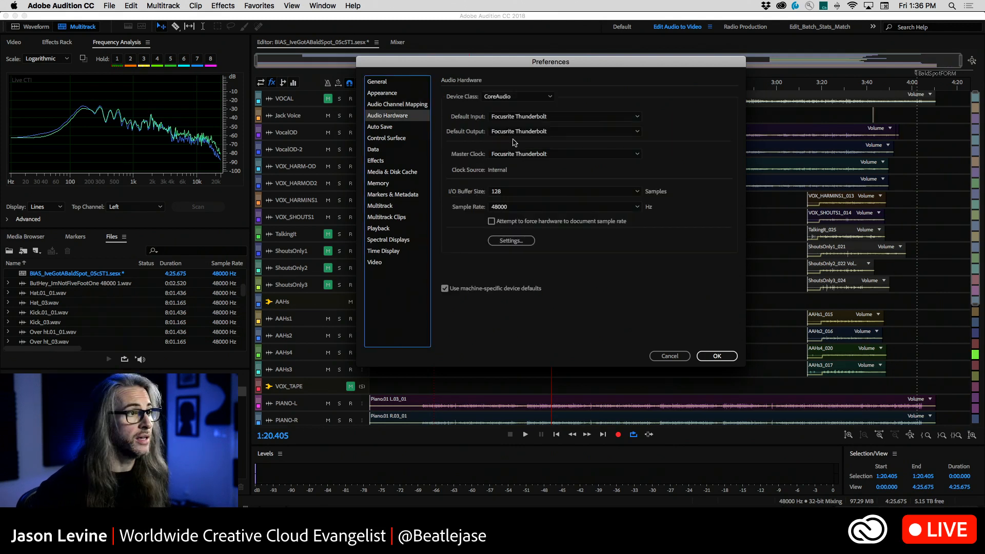
{"action": "left_click", "coordinate": [542, 117]}
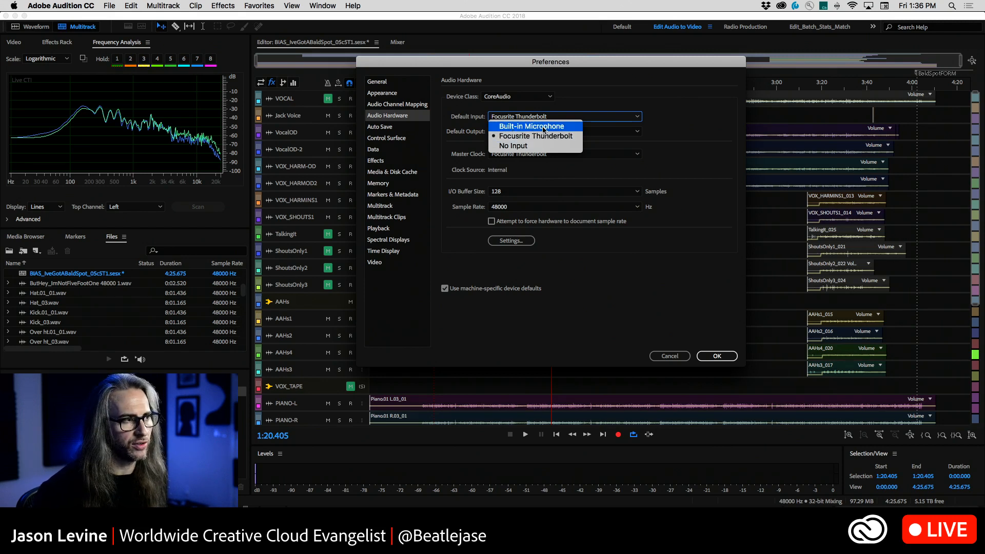
{"action": "left_click", "coordinate": [550, 93]}
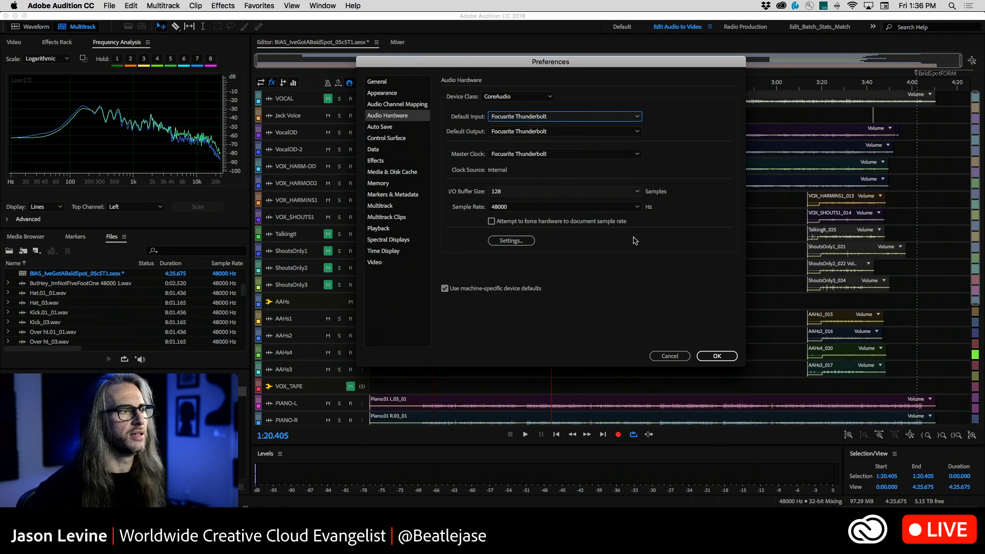
{"action": "left_click", "coordinate": [668, 356]}
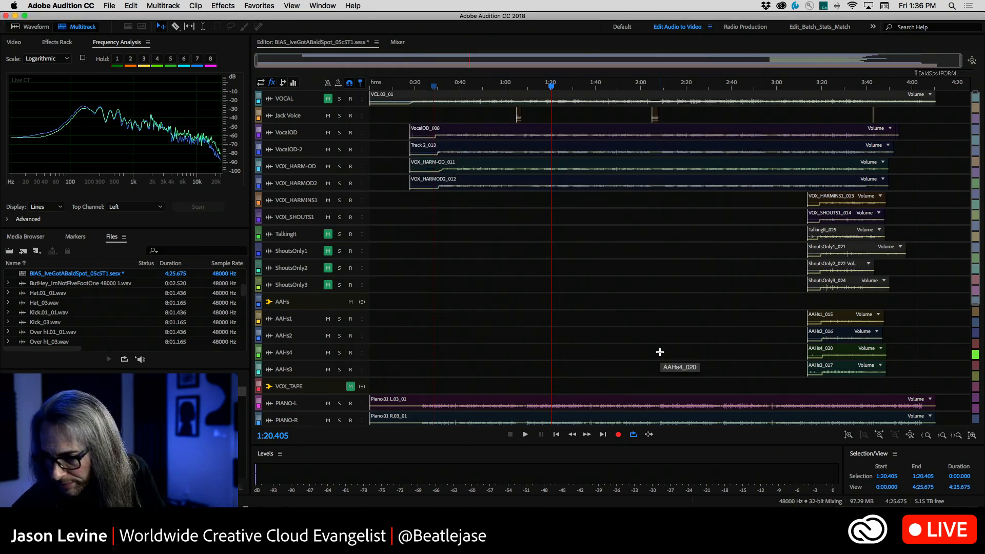
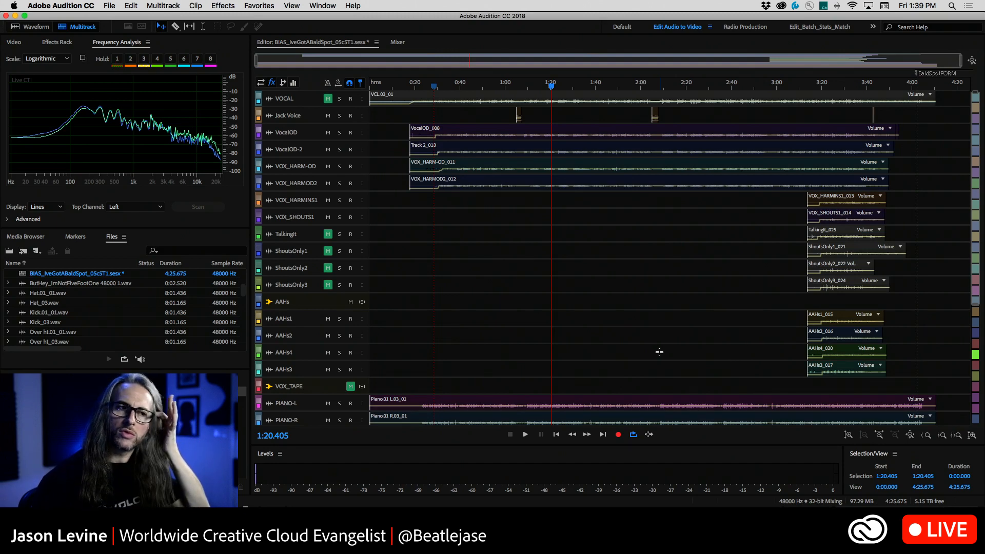
Solo the DRUMS bus and play the drum tracks from about 0:38 for a few seconds
{"action": "scroll", "coordinate": [622, 379], "scroll_direction": "down", "scroll_amount": 5}
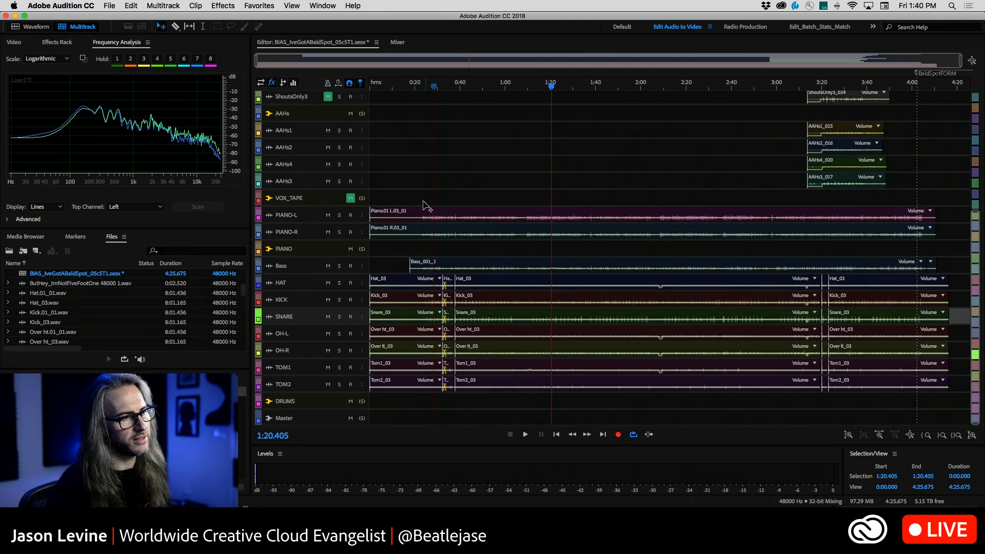
{"action": "left_click", "coordinate": [362, 401]}
{"action": "left_click", "coordinate": [435, 92]}
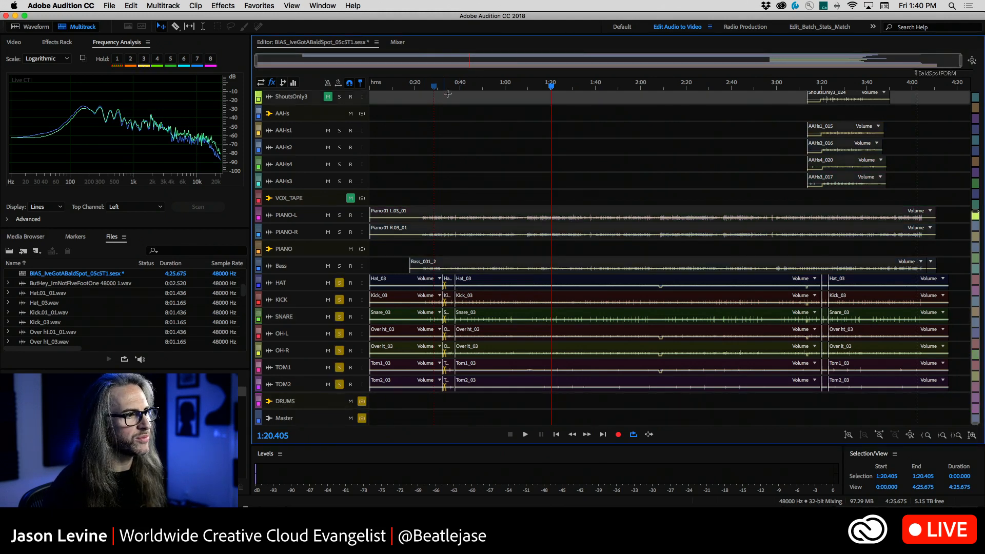
{"action": "scroll", "coordinate": [977, 400], "scroll_direction": "up", "scroll_amount": 3}
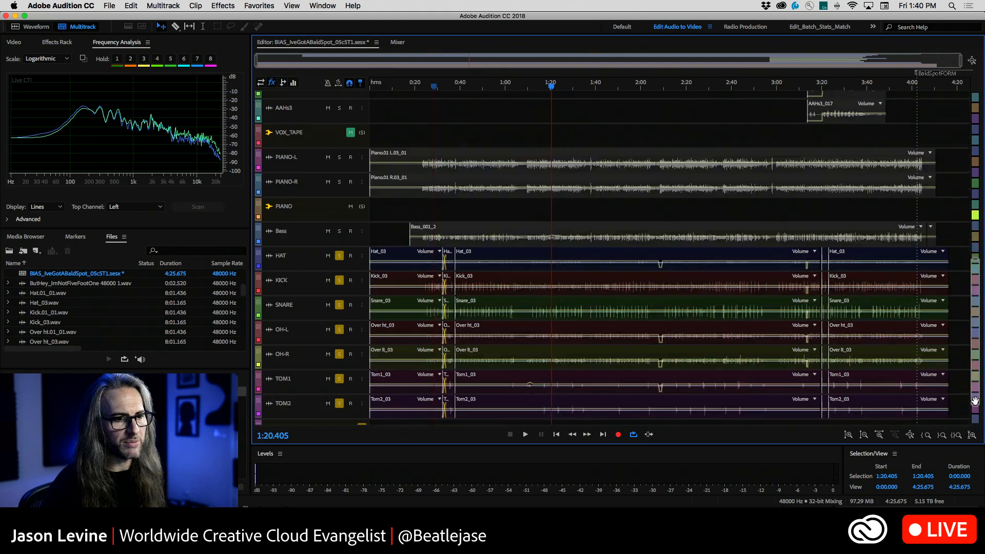
{"action": "left_click", "coordinate": [456, 85]}
{"action": "key", "text": "space"}
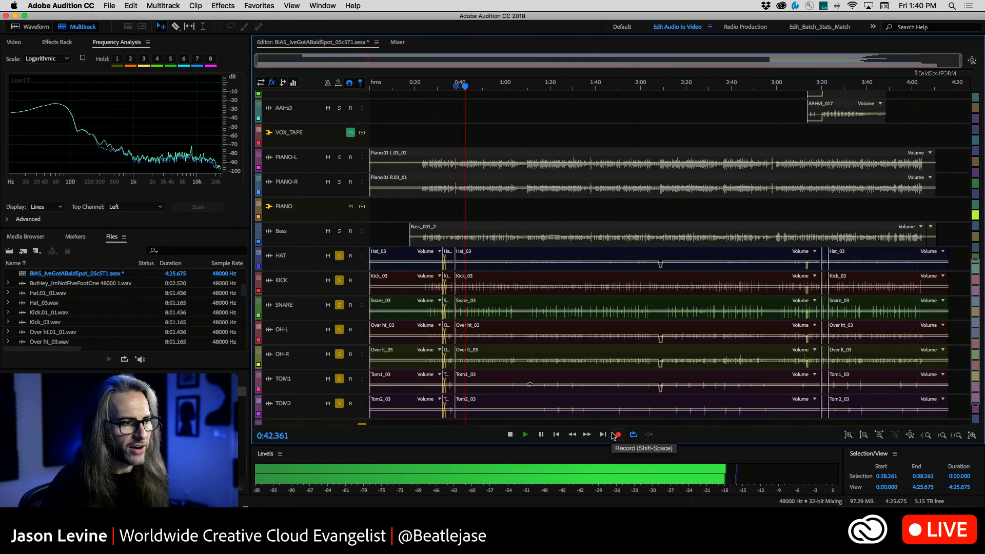
{"action": "key", "text": "space"}
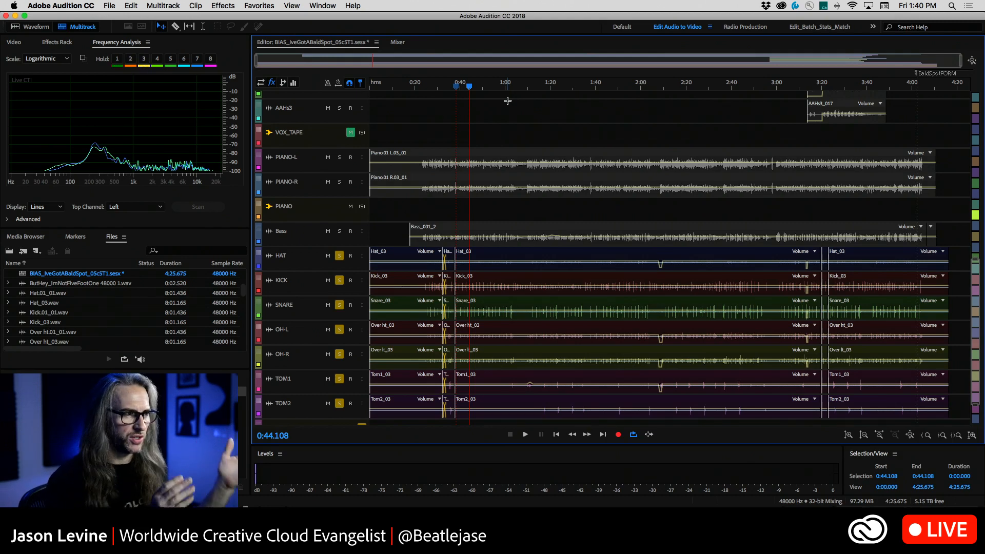
Select the Piano.01 L.03_01 and Piano.01 R.03_01 clips and open Automatic Speech Alignment for them
{"action": "left_click", "coordinate": [427, 181]}
{"action": "left_click", "coordinate": [425, 162]}
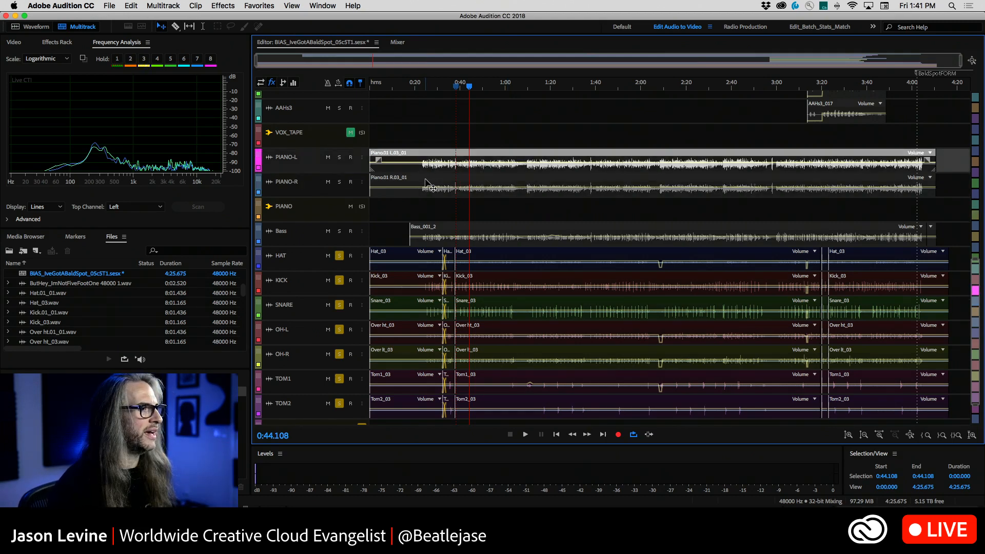
{"action": "left_click", "coordinate": [427, 181]}
{"action": "left_click_drag", "start_coordinate": [462, 211], "coordinate": [408, 160]}
{"action": "left_click", "coordinate": [233, 5]}
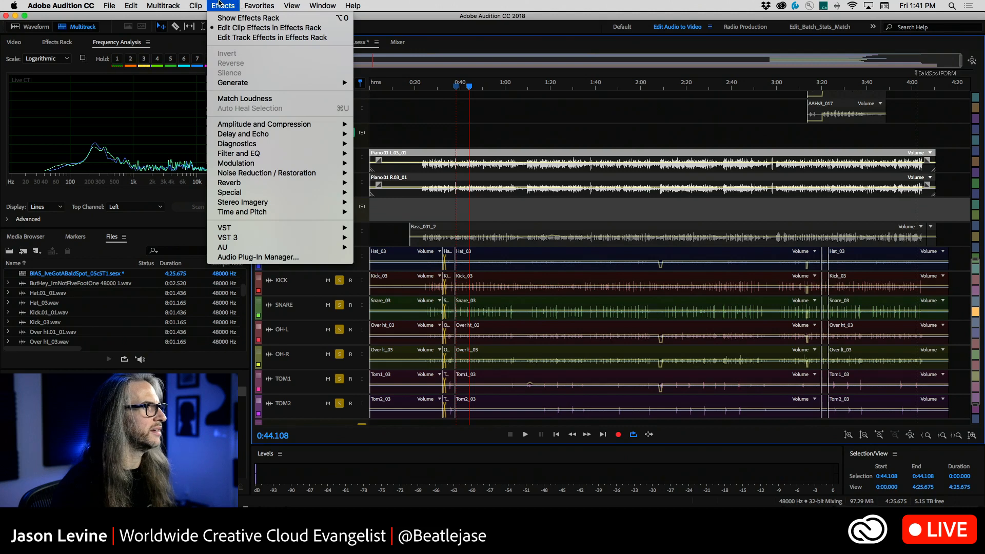
{"action": "mouse_move", "coordinate": [198, 4]}
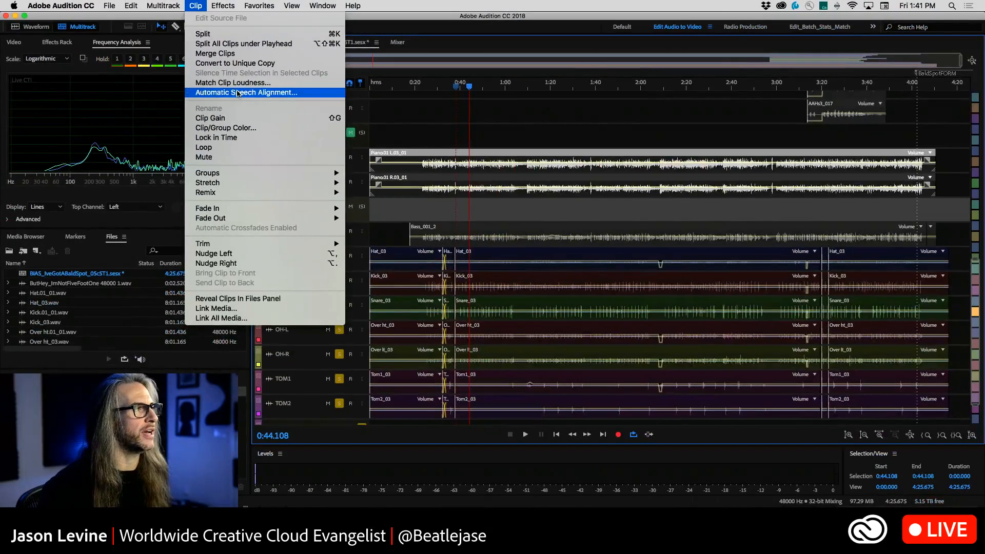
{"action": "left_click", "coordinate": [288, 93]}
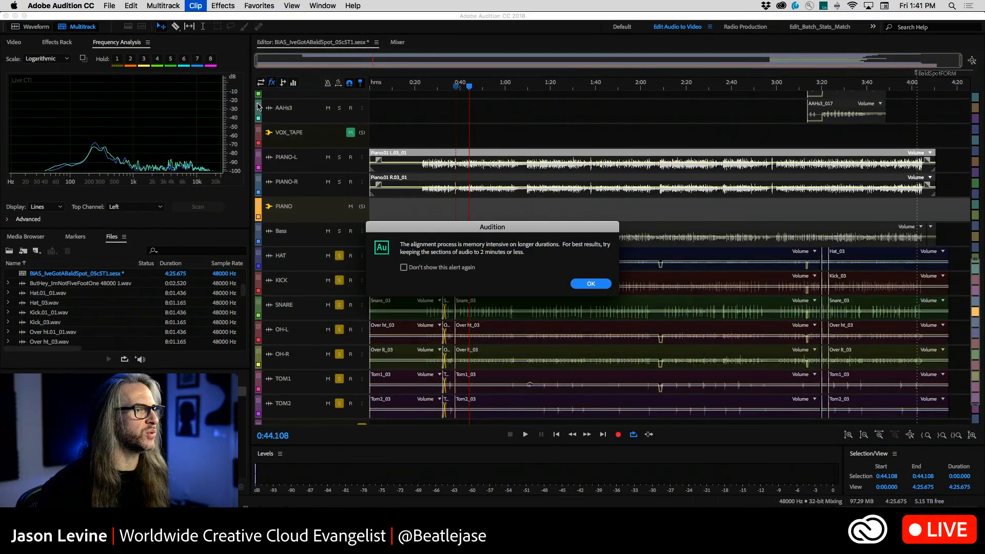
{"action": "left_click", "coordinate": [589, 286]}
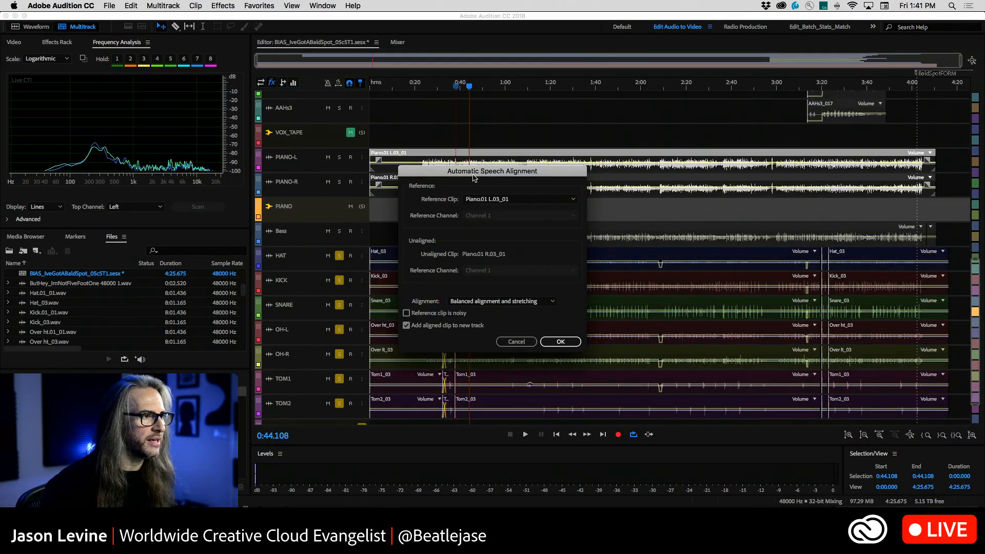
Review the Reference Clip choices and the Alignment options in Automatic Speech Alignment, and close the dialog without aligning
{"action": "left_click_drag", "start_coordinate": [476, 172], "coordinate": [540, 53]}
{"action": "left_click", "coordinate": [577, 80]}
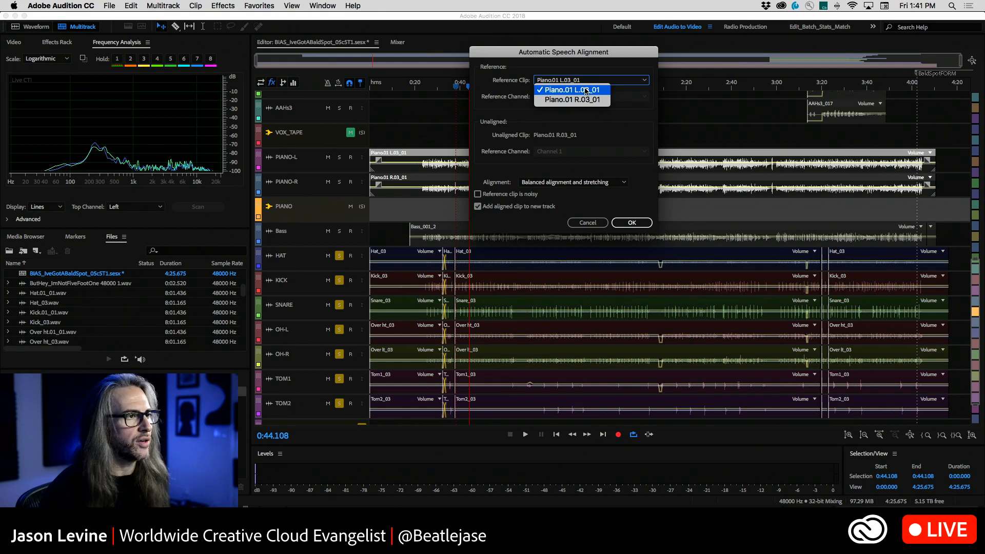
{"action": "left_click", "coordinate": [499, 88]}
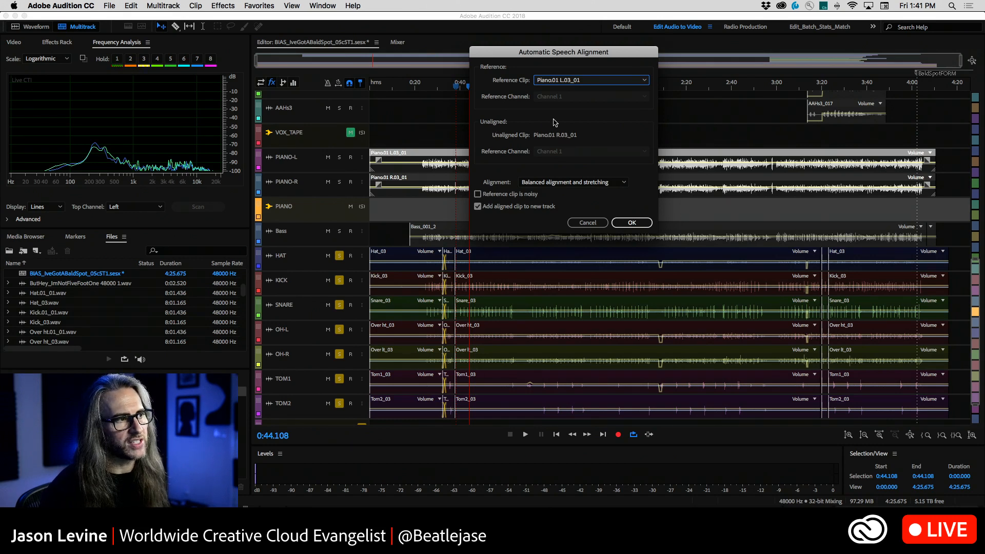
{"action": "left_click", "coordinate": [594, 187]}
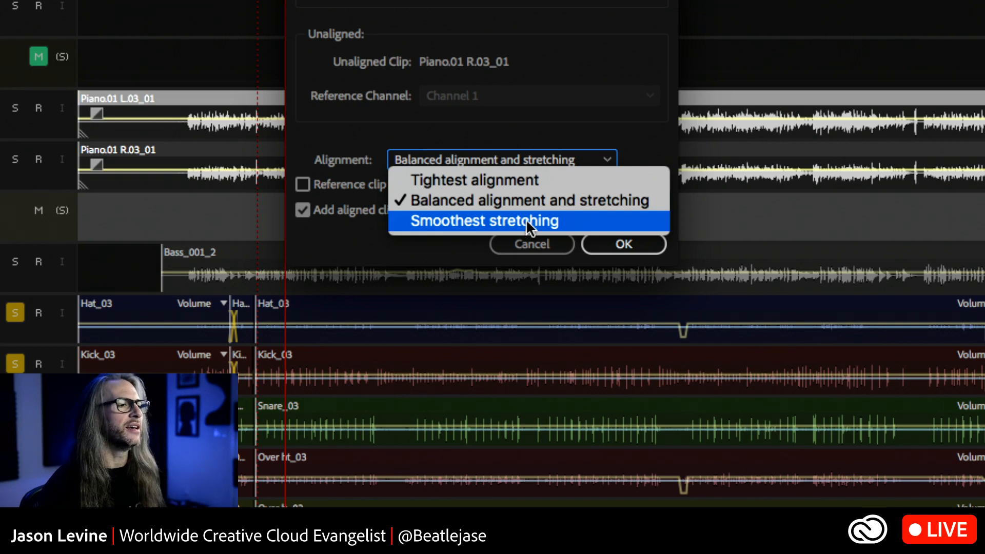
{"action": "left_click", "coordinate": [624, 144]}
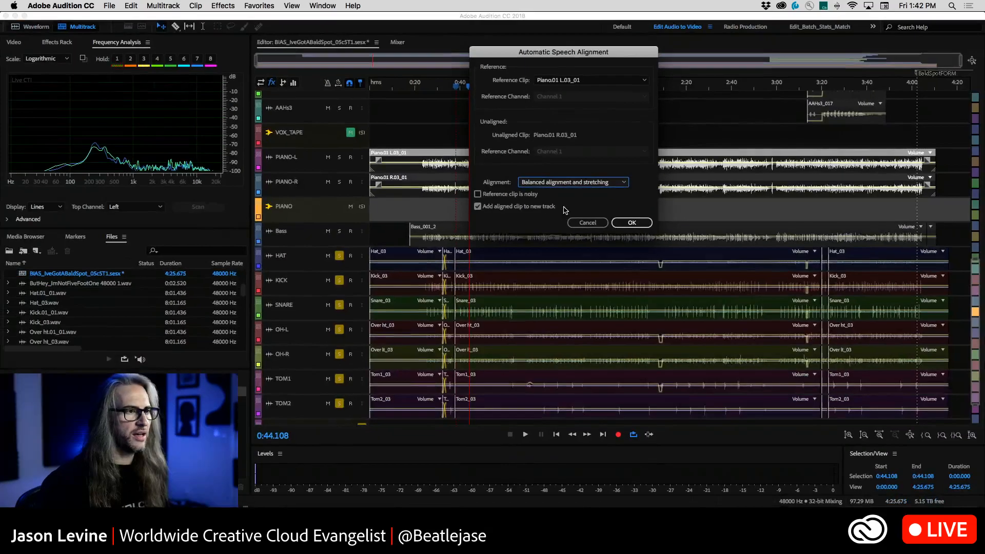
{"action": "left_click", "coordinate": [534, 245]}
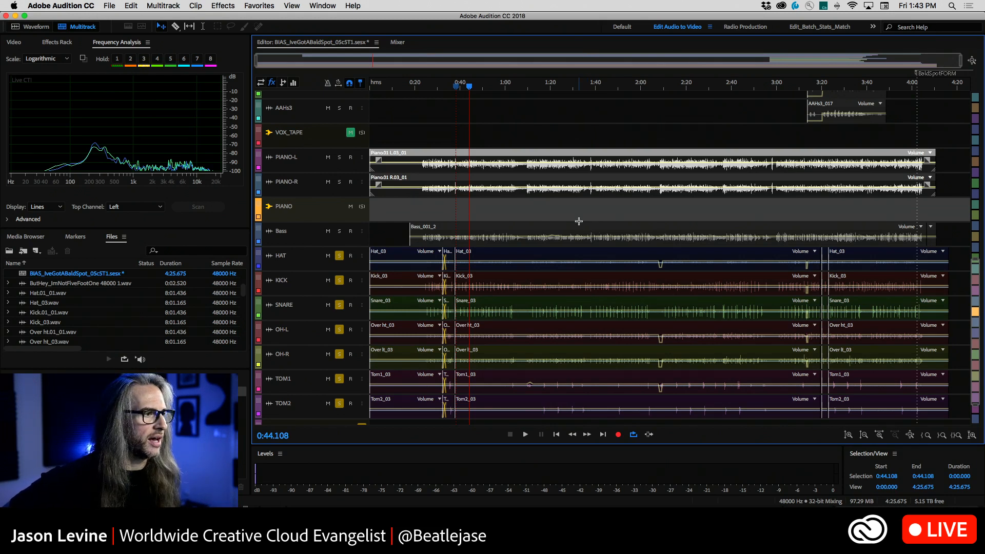
Start opening a file and browse to the from Asset2016 folder on the 12TB_ARCHIVE drive
{"action": "left_click", "coordinate": [108, 6]}
{"action": "left_click", "coordinate": [109, 4]}
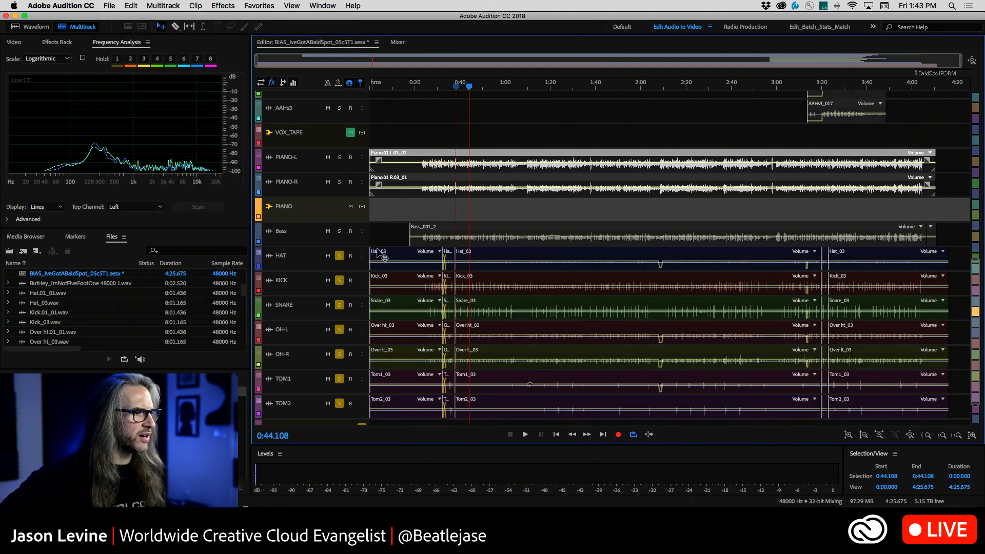
{"action": "scroll", "coordinate": [504, 309], "scroll_direction": "up", "scroll_amount": 10}
{"action": "scroll", "coordinate": [504, 309], "scroll_direction": "down", "scroll_amount": 10}
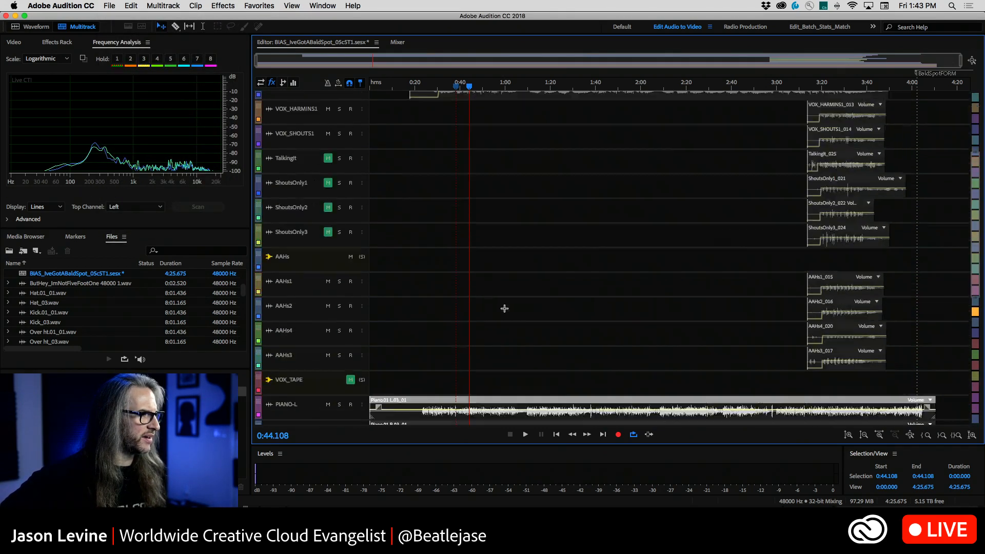
{"action": "left_click", "coordinate": [108, 5]}
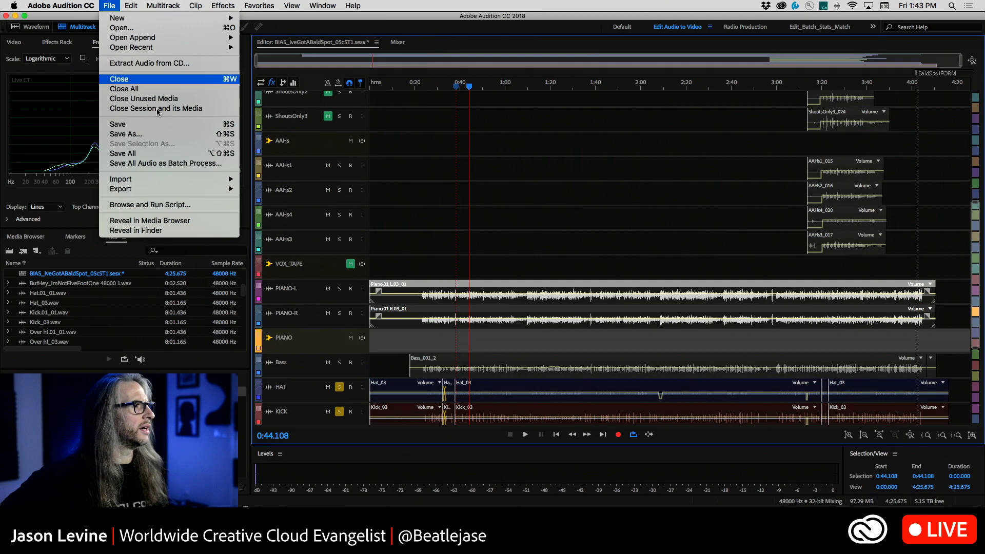
{"action": "left_click", "coordinate": [129, 30]}
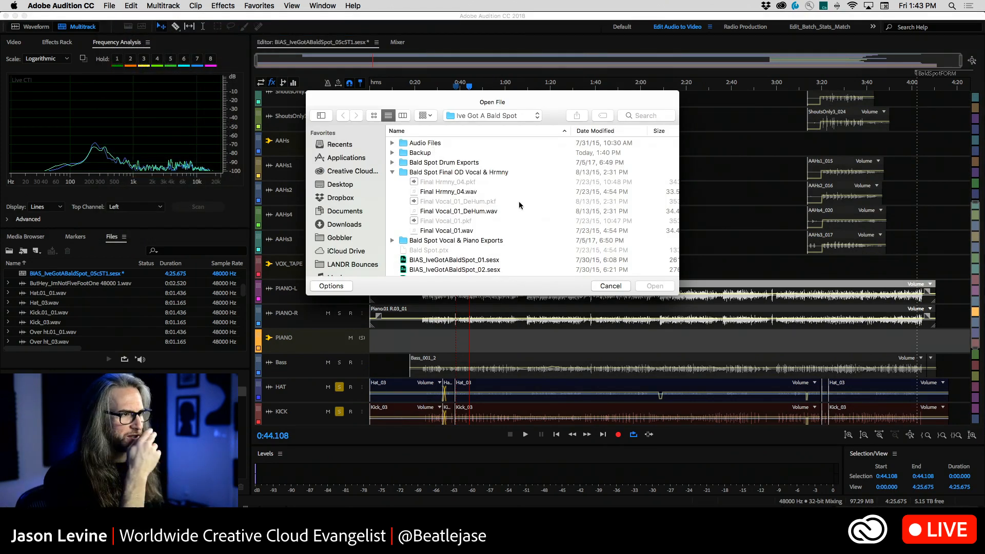
{"action": "left_click", "coordinate": [532, 118]}
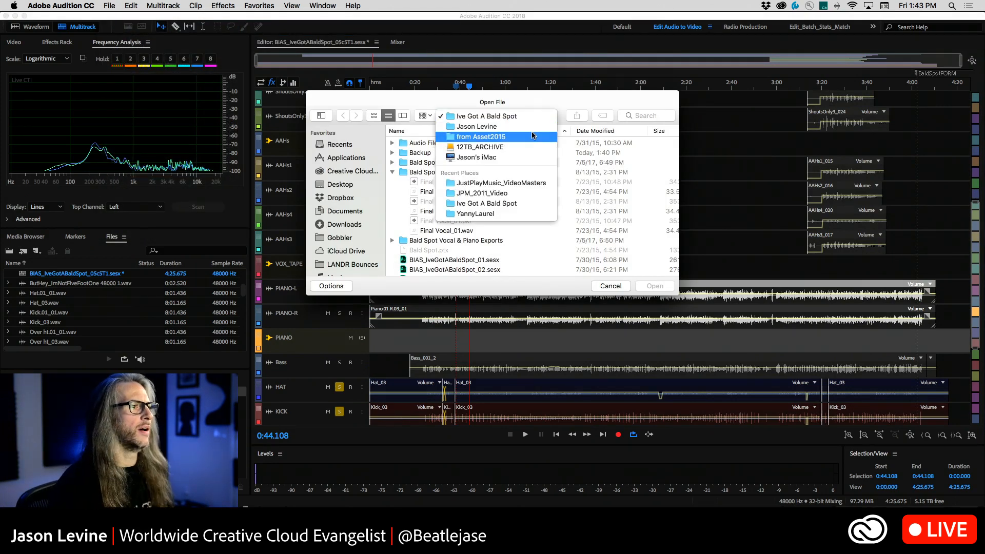
{"action": "left_click", "coordinate": [530, 147]}
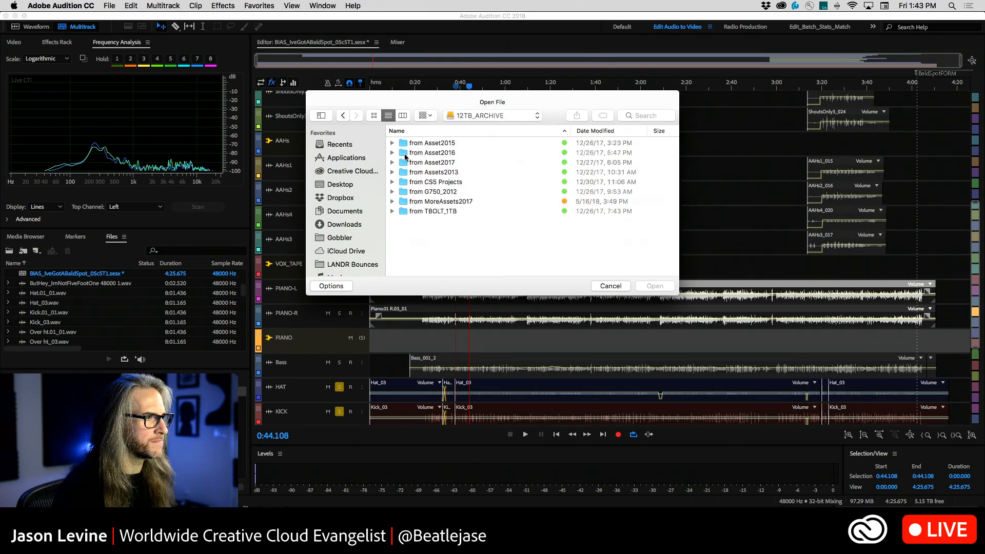
{"action": "double_click", "coordinate": [403, 154]}
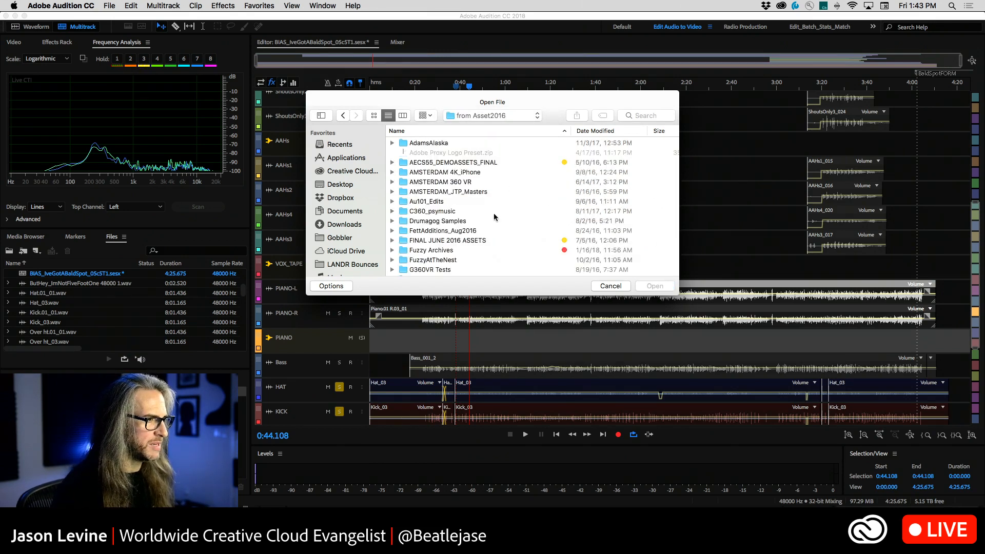
{"action": "scroll", "coordinate": [510, 218], "scroll_direction": "down", "scroll_amount": 5}
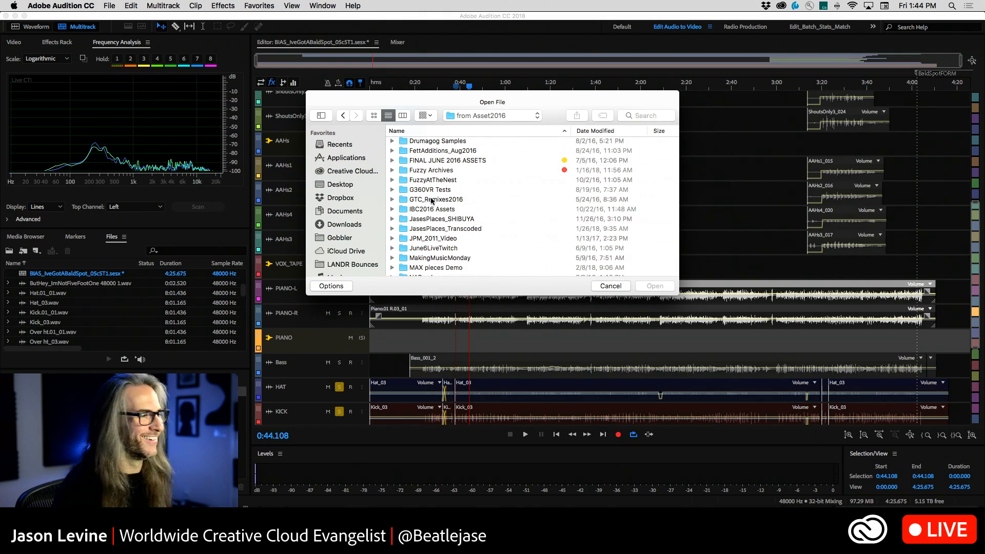
{"action": "double_click", "coordinate": [430, 200]}
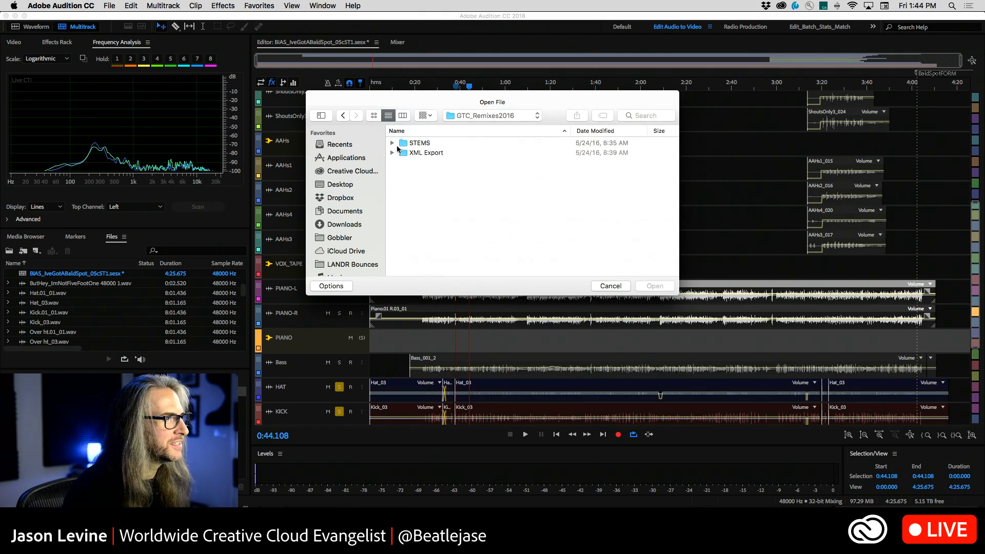
{"action": "left_click", "coordinate": [392, 145]}
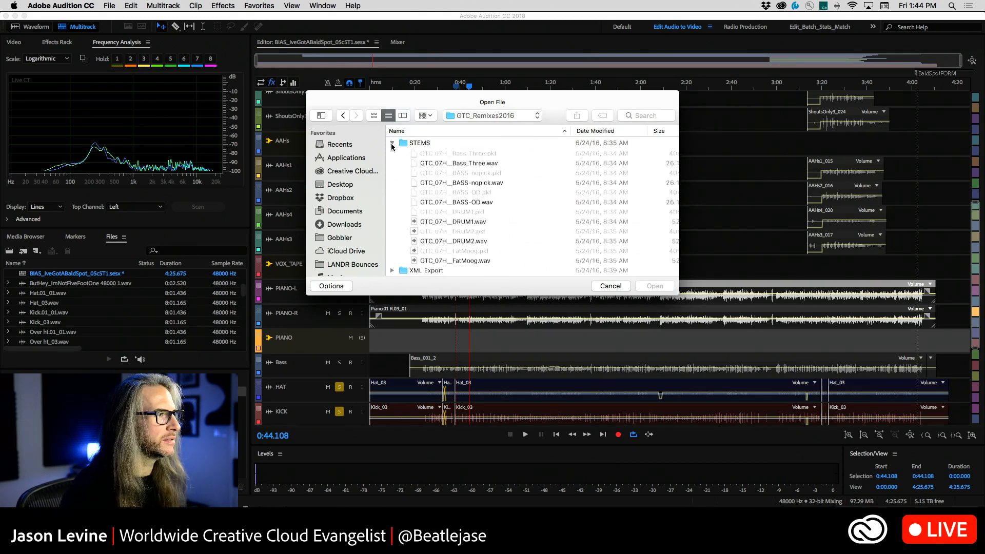
{"action": "left_click", "coordinate": [392, 143]}
{"action": "left_click", "coordinate": [466, 119]}
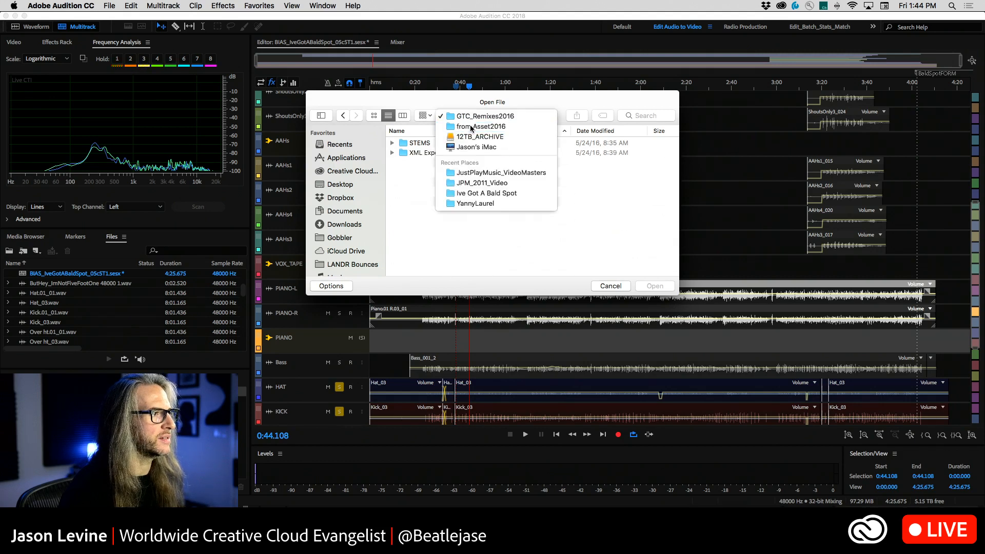
{"action": "left_click", "coordinate": [467, 127]}
Open the session GroovesForRTME_11.sesx from the RTM folder
{"action": "scroll", "coordinate": [473, 232], "scroll_direction": "down", "scroll_amount": 3}
{"action": "scroll", "coordinate": [473, 233], "scroll_direction": "down", "scroll_amount": 3}
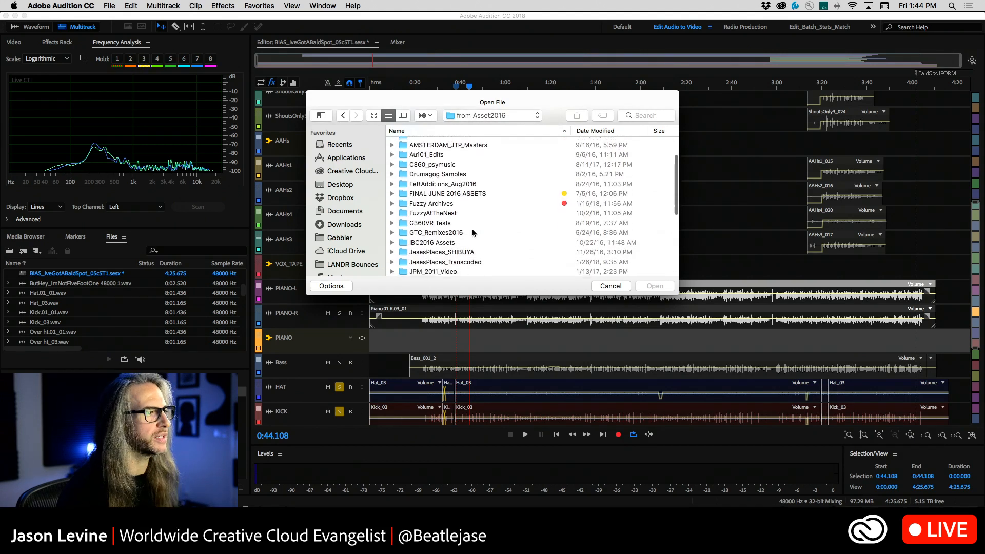
{"action": "scroll", "coordinate": [473, 233], "scroll_direction": "down", "scroll_amount": 5}
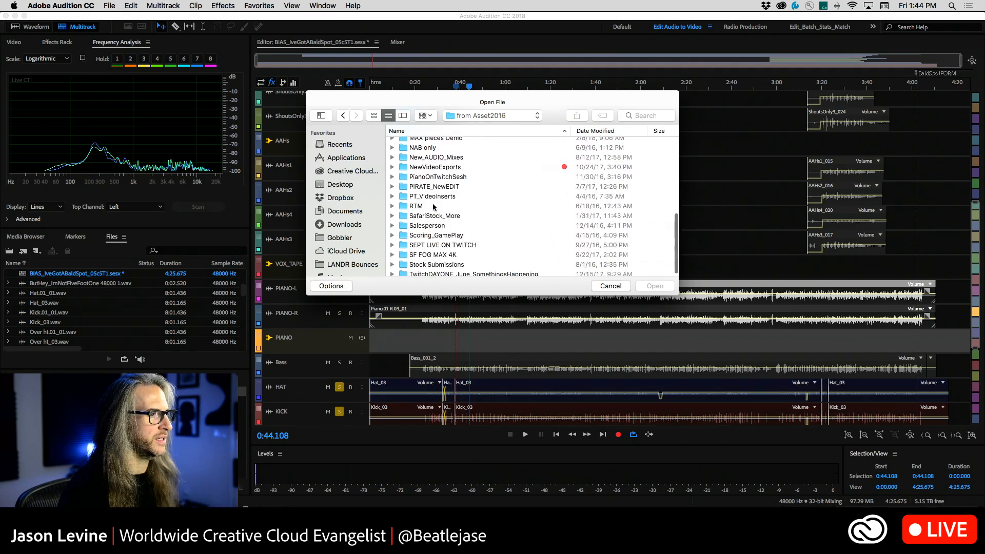
{"action": "double_click", "coordinate": [432, 205]}
{"action": "scroll", "coordinate": [439, 254], "scroll_direction": "down", "scroll_amount": 5}
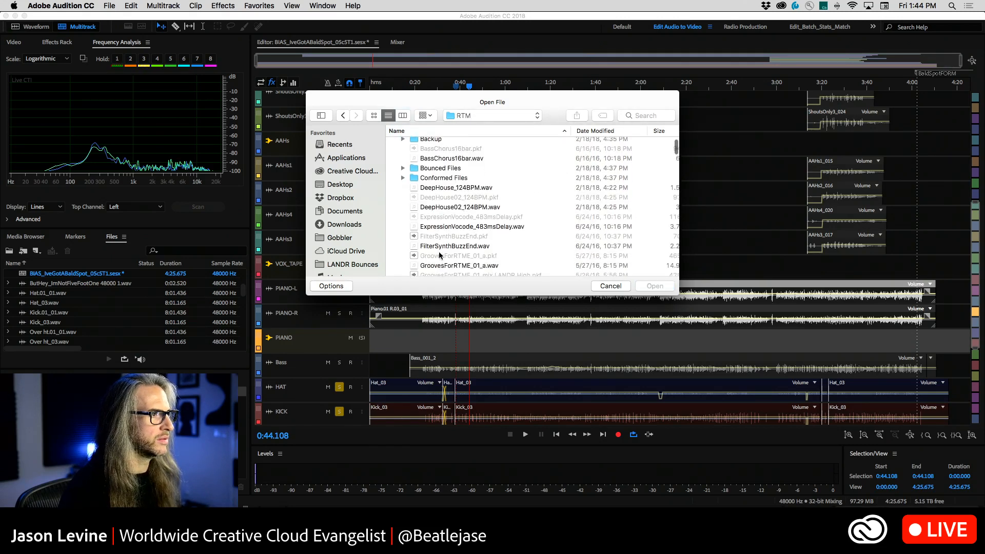
{"action": "scroll", "coordinate": [439, 255], "scroll_direction": "down", "scroll_amount": 6}
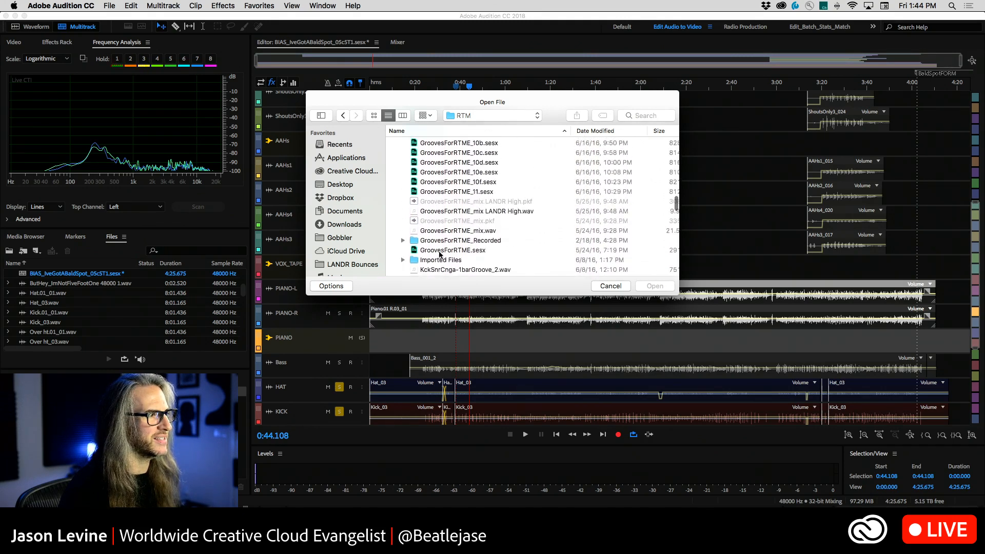
{"action": "scroll", "coordinate": [440, 254], "scroll_direction": "up", "scroll_amount": 3}
{"action": "left_click", "coordinate": [470, 197]}
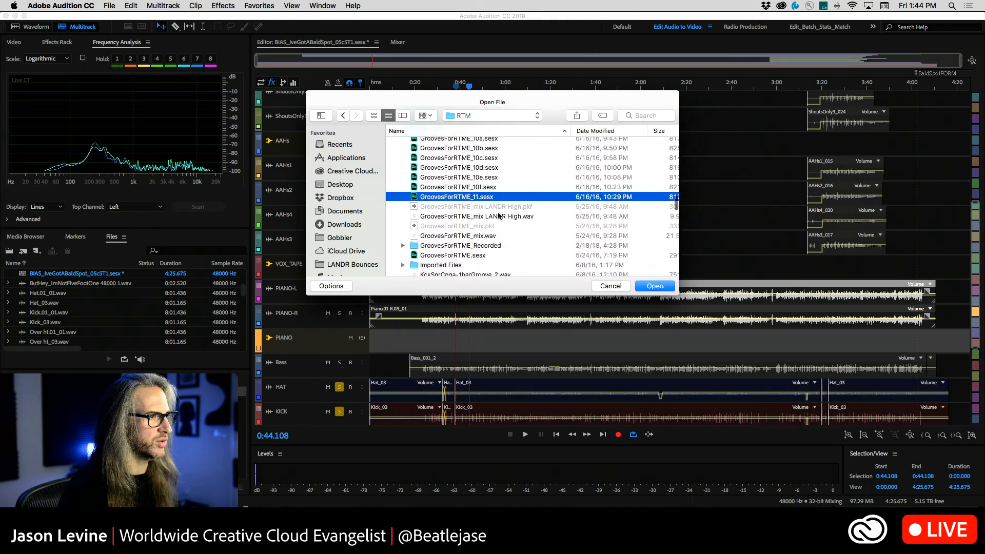
{"action": "left_click", "coordinate": [666, 287]}
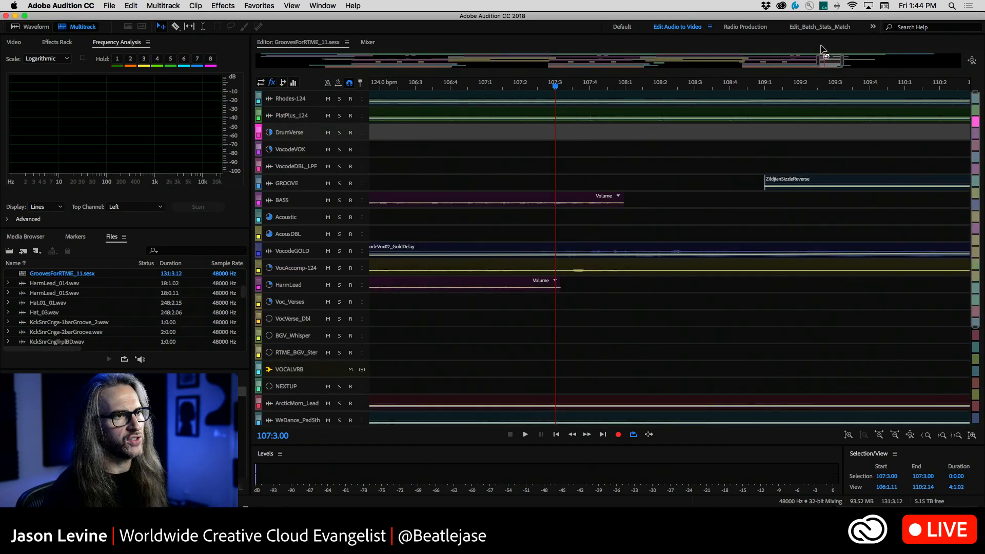
Show the arrangement from before Marker 01 through the session's end and place the playhead at the VERSE VOCAL START marker
{"action": "left_click_drag", "start_coordinate": [818, 62], "coordinate": [343, 38]}
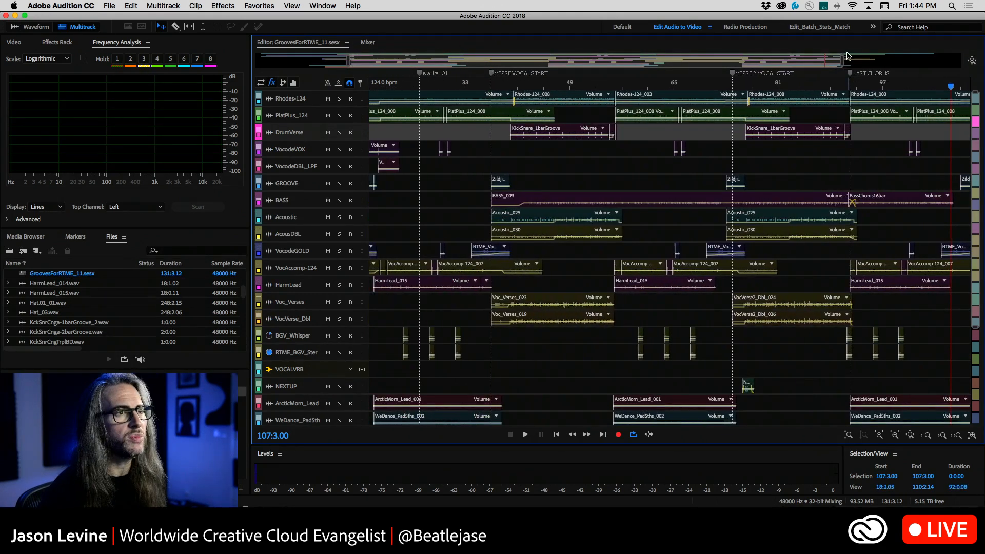
{"action": "left_click_drag", "start_coordinate": [842, 60], "coordinate": [961, 60]}
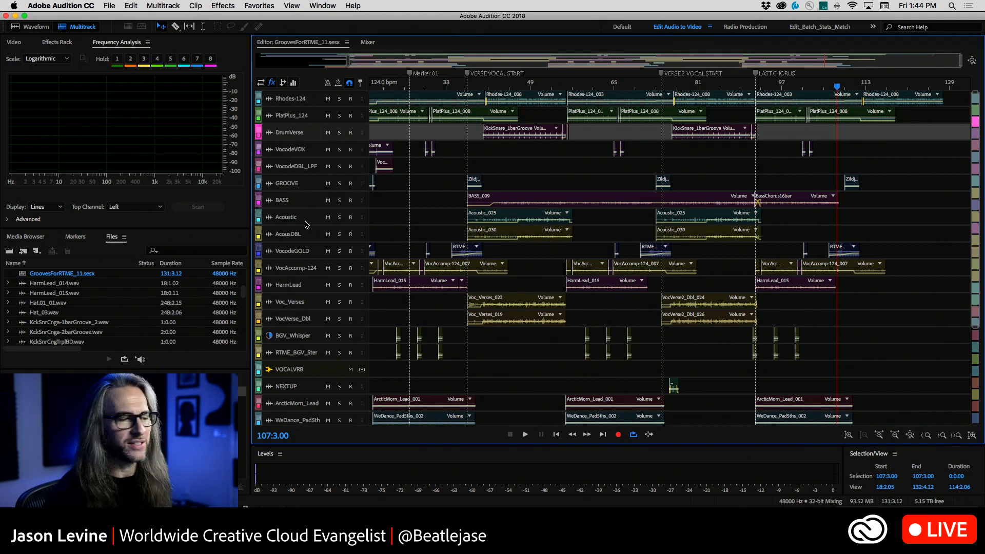
{"action": "left_click", "coordinate": [467, 87]}
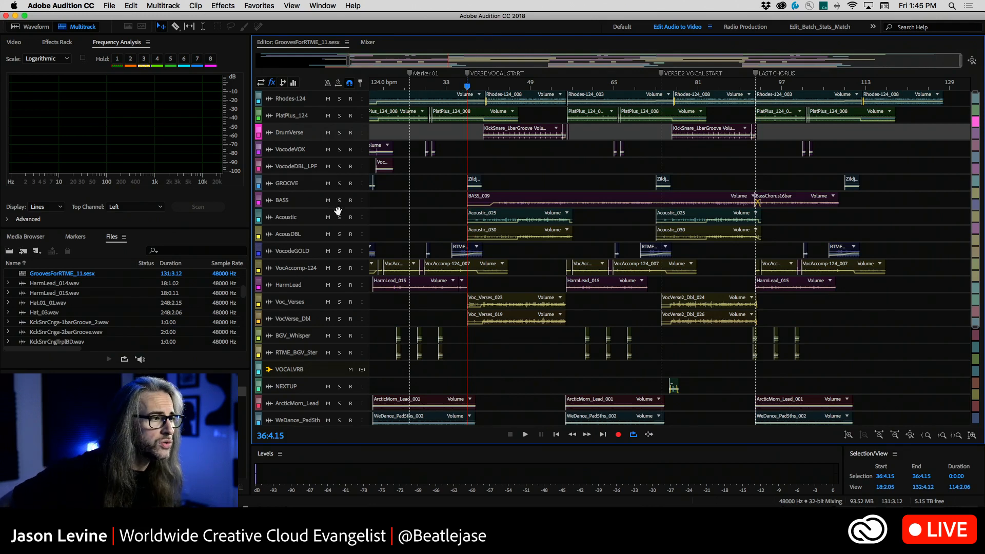
Enlarge the Acoustic and AcousDBL tracks in the arrangement and mute the VOCALVRB bus in the mixer
{"action": "left_click_drag", "start_coordinate": [350, 224], "coordinate": [360, 307]}
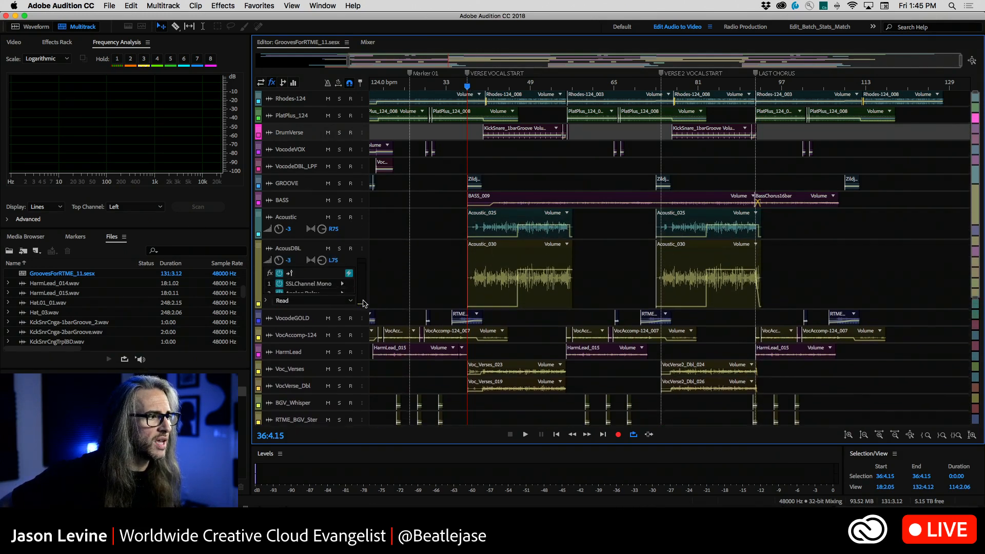
{"action": "left_click", "coordinate": [367, 42]}
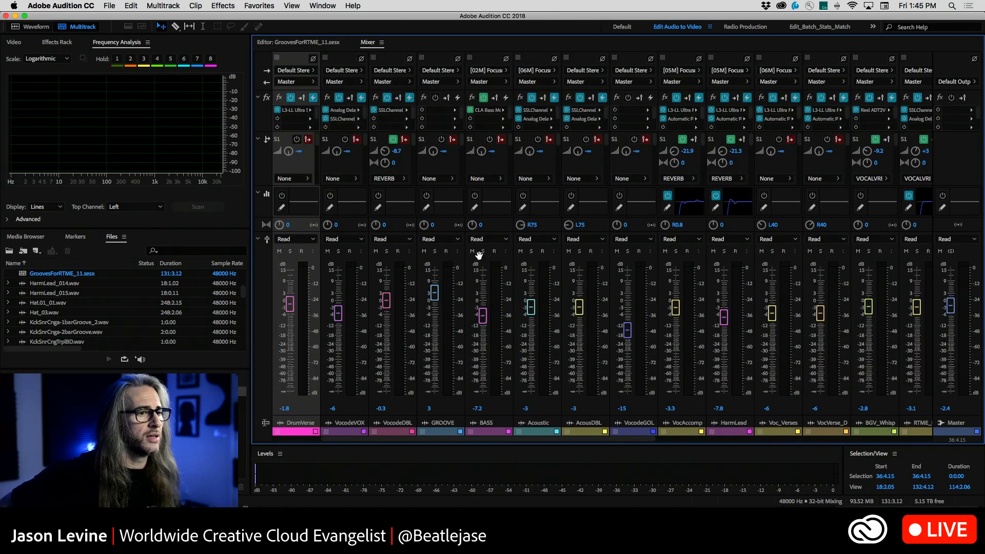
{"action": "left_click_drag", "start_coordinate": [586, 440], "coordinate": [655, 441]}
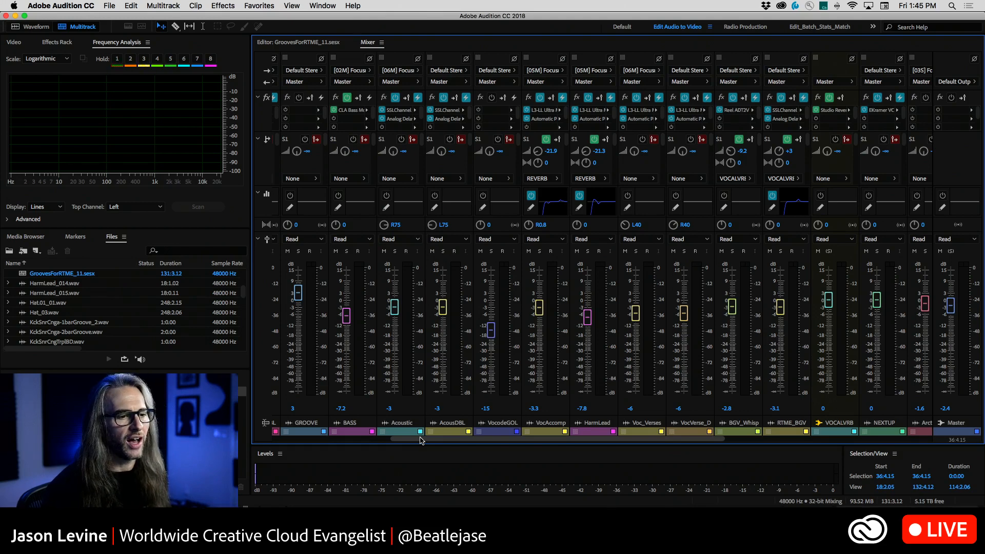
{"action": "left_click", "coordinate": [818, 251]}
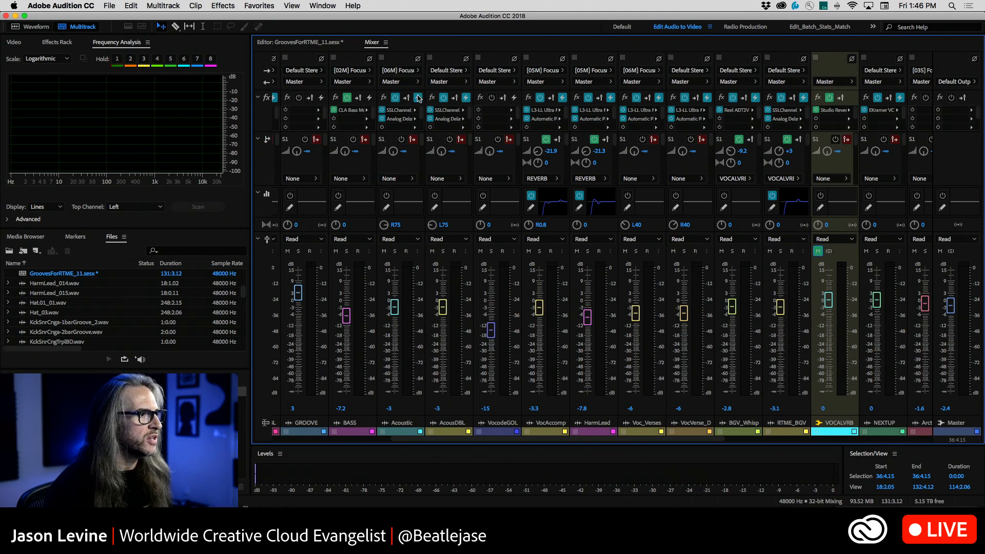
Turn off pre-rendering on the Acoustic and AcousDBL tracks, keeping their SSLChannel effects enabled, and solo both tracks
{"action": "left_click", "coordinate": [472, 101]}
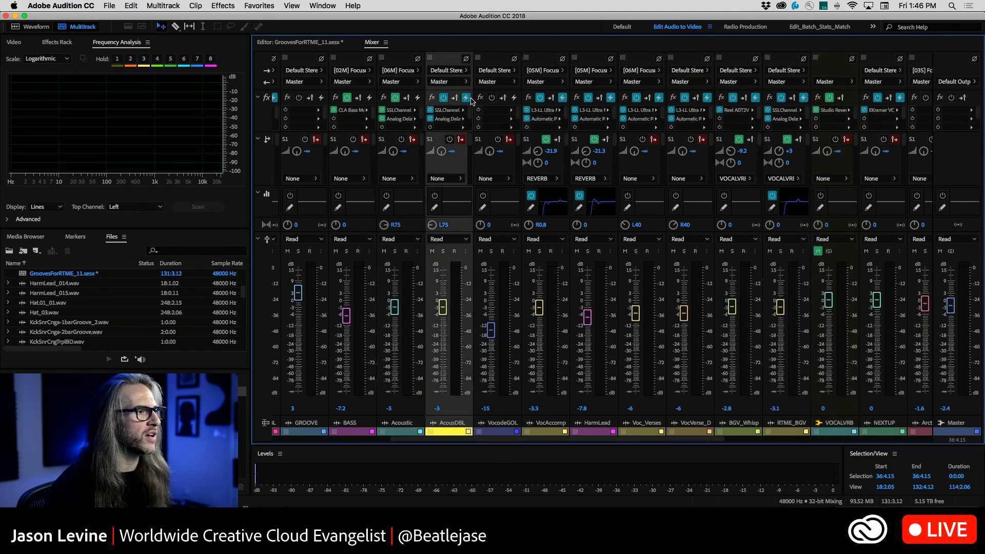
{"action": "left_click", "coordinate": [430, 110]}
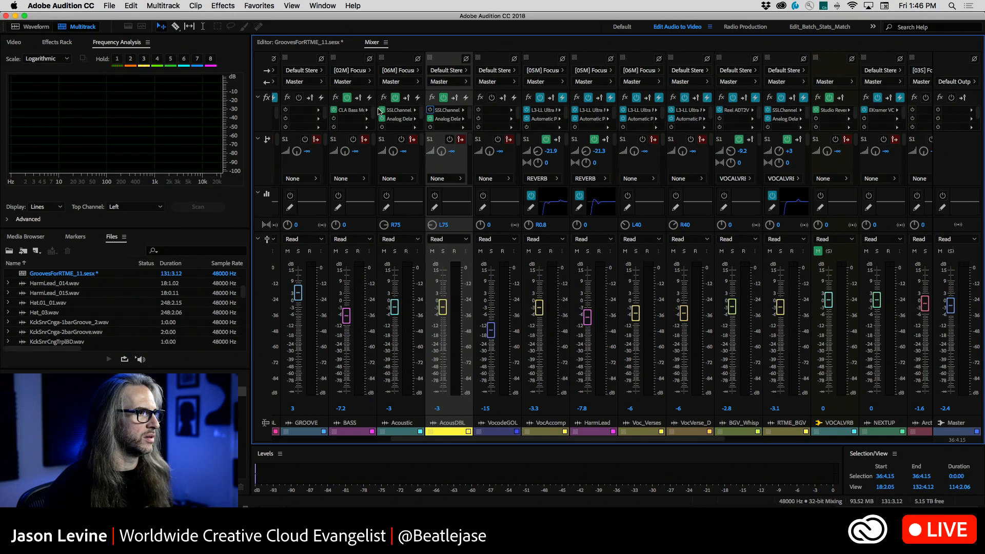
{"action": "left_click", "coordinate": [431, 110]}
{"action": "left_click", "coordinate": [395, 251]}
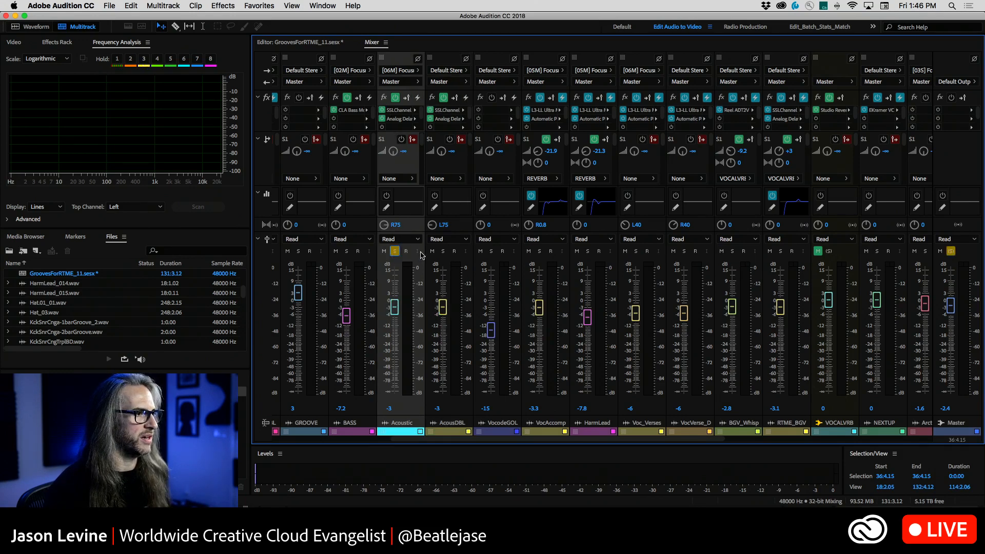
{"action": "left_click", "coordinate": [443, 251]}
Select the range from 46:1.00 to 57:2.02 on the first Acoustic_030 clip and audition it while watching the mixer meters
{"action": "left_click", "coordinate": [317, 42]}
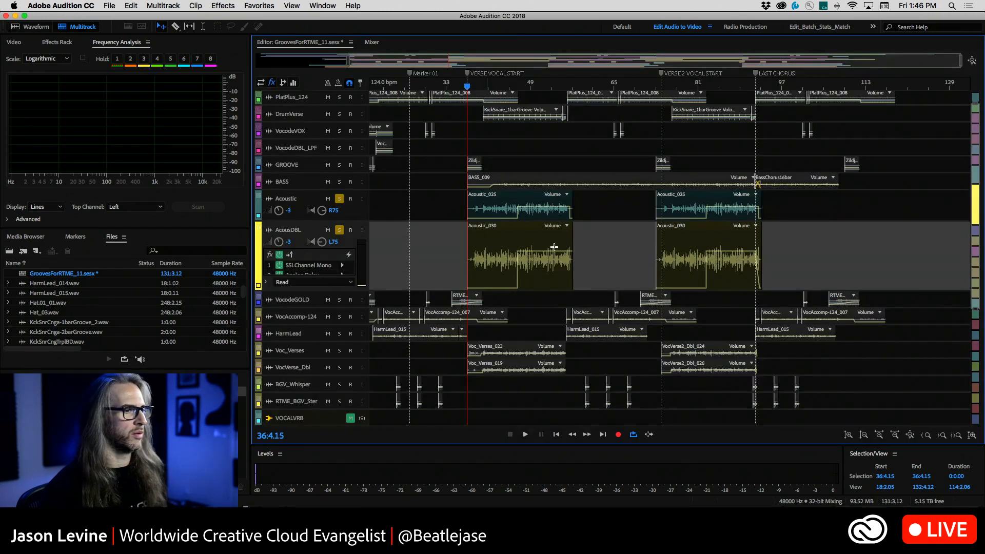
{"action": "key", "text": "t"}
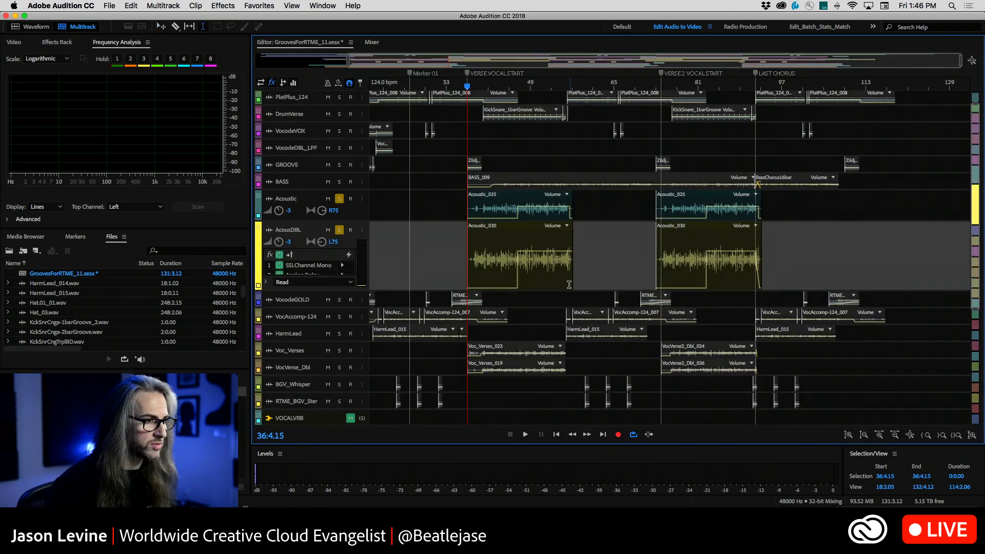
{"action": "left_click_drag", "start_coordinate": [571, 283], "coordinate": [514, 287]}
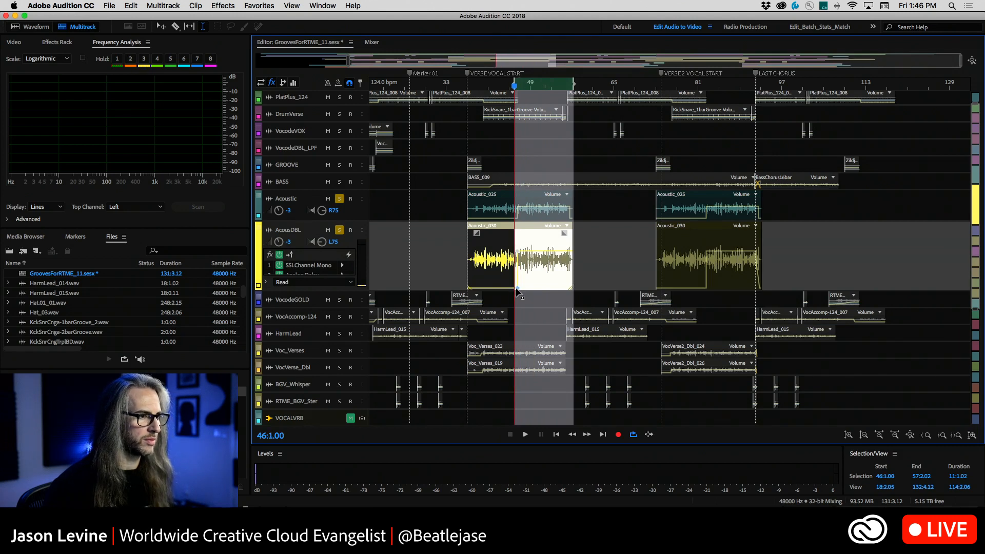
{"action": "key", "text": "space"}
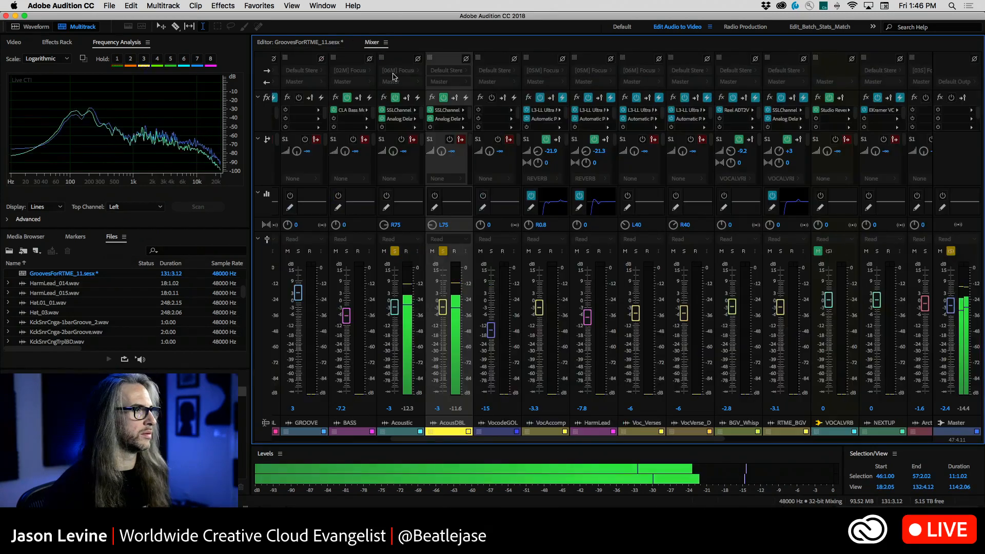
{"action": "left_click", "coordinate": [372, 43]}
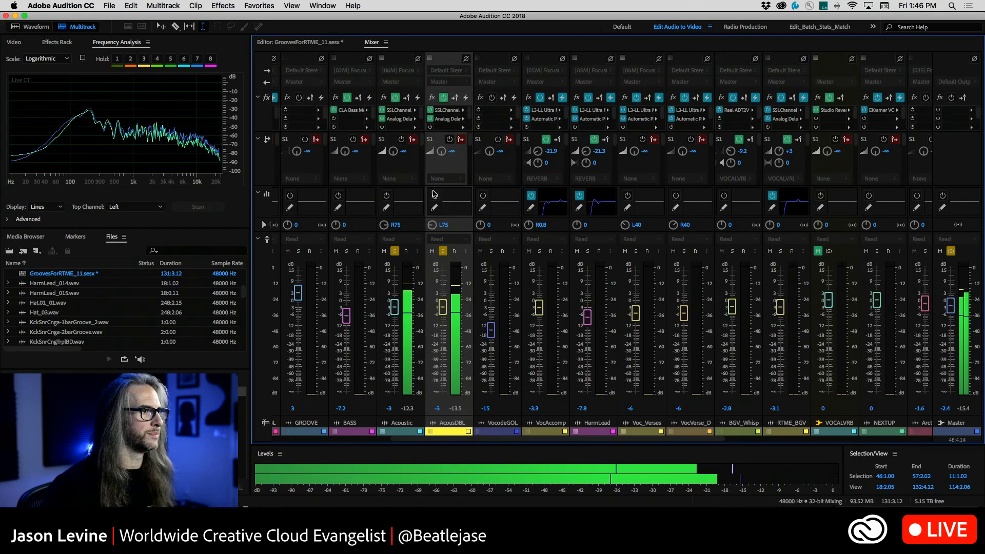
{"action": "key", "text": "space"}
Create a new bus from the Acoustic track's first send and name it GUITARBUS
{"action": "left_click", "coordinate": [411, 178]}
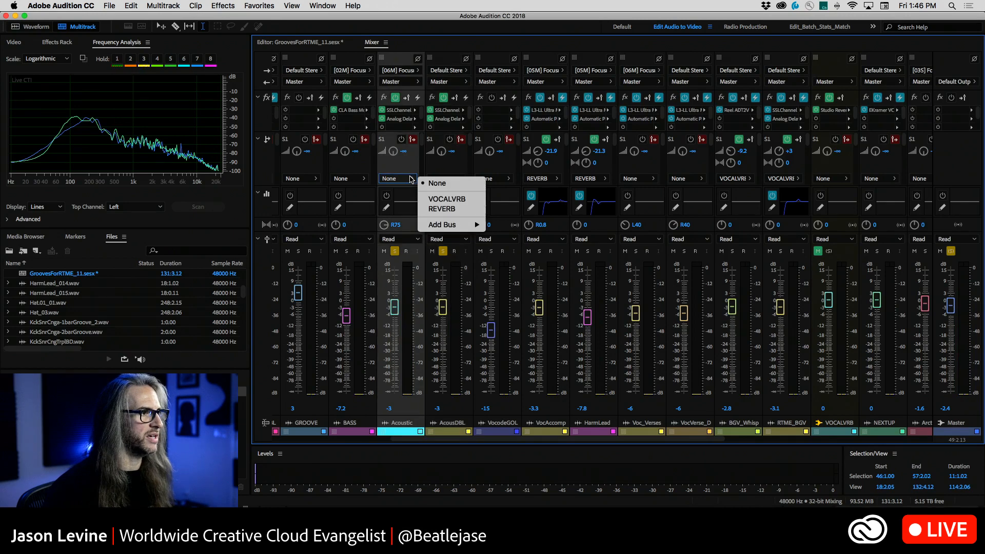
{"action": "mouse_move", "coordinate": [440, 227]}
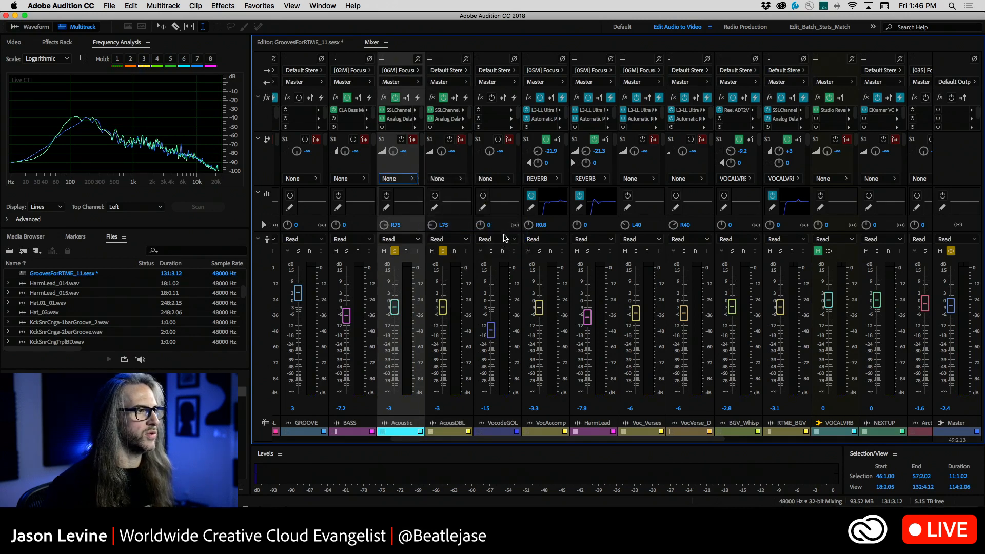
{"action": "left_click", "coordinate": [507, 234]}
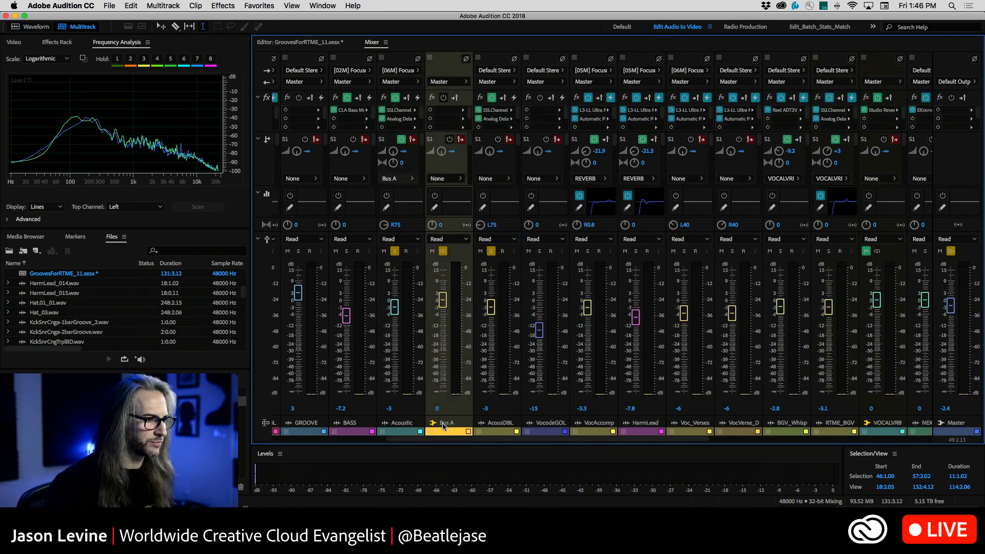
{"action": "left_click", "coordinate": [444, 423]}
{"action": "type", "text": "c"}
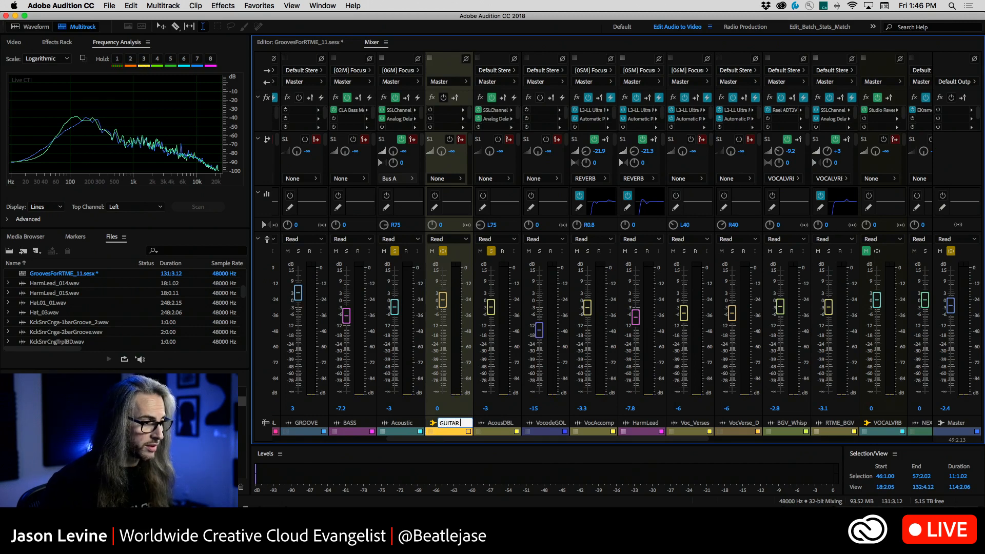
{"action": "key", "text": "Return"}
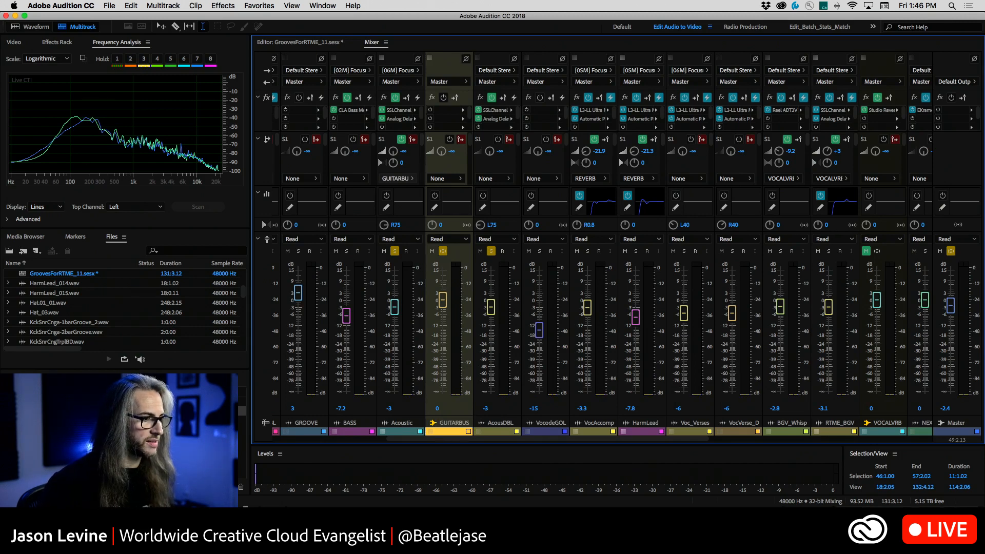
Add a Tube-modeled Compressor to the first effect slot of GUITARBUS and move its window clear of the guitar channels
{"action": "left_click", "coordinate": [463, 112]}
{"action": "mouse_move", "coordinate": [476, 146]}
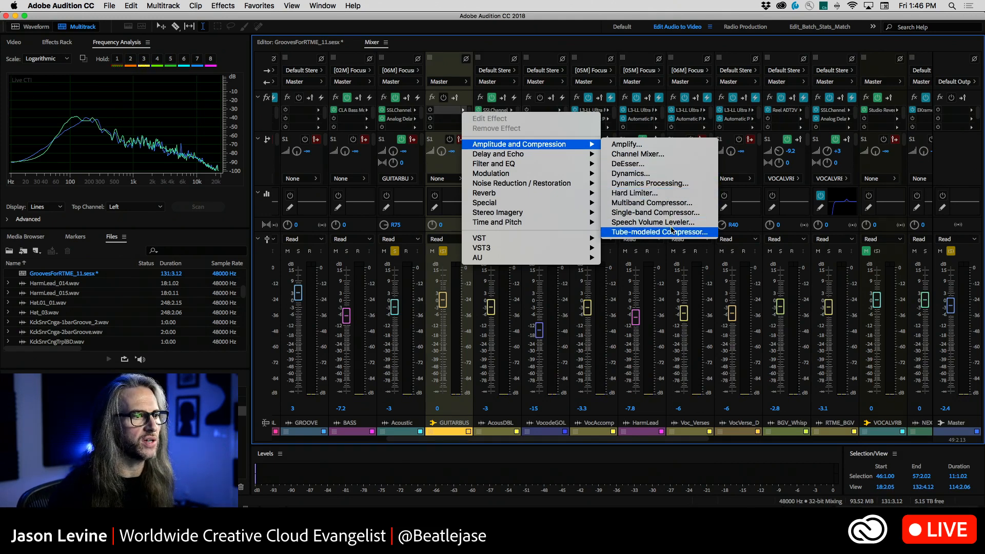
{"action": "mouse_move", "coordinate": [585, 145]}
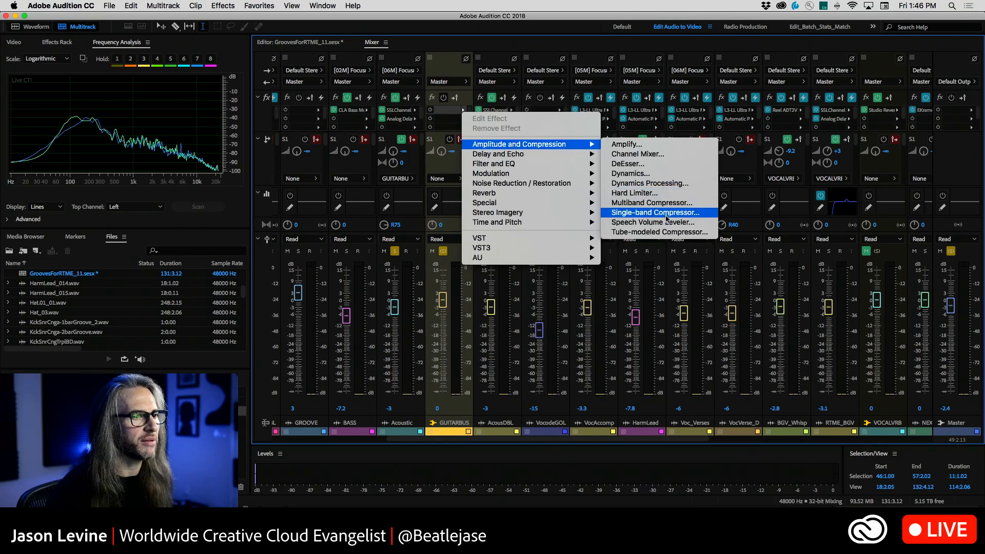
{"action": "left_click", "coordinate": [702, 234]}
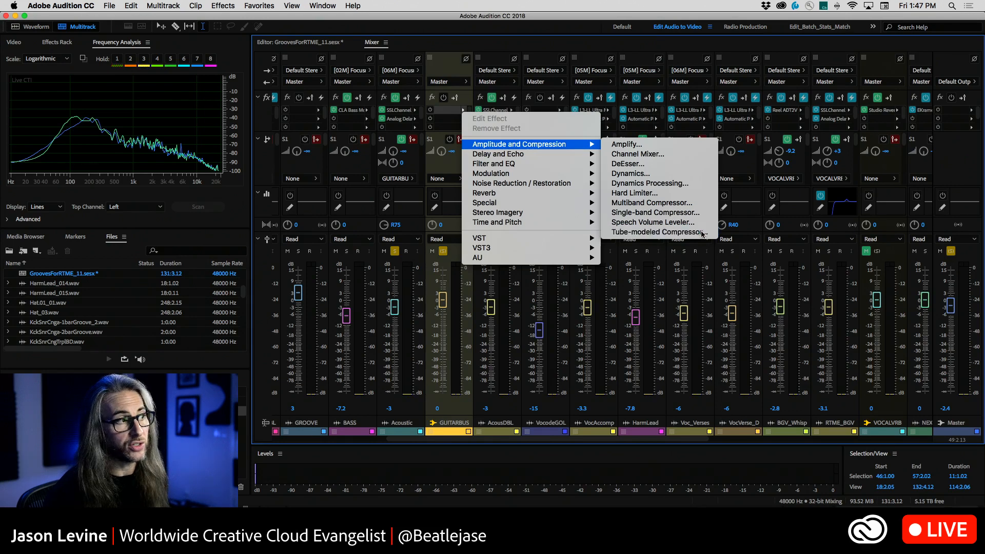
{"action": "left_click_drag", "start_coordinate": [445, 188], "coordinate": [552, 62]}
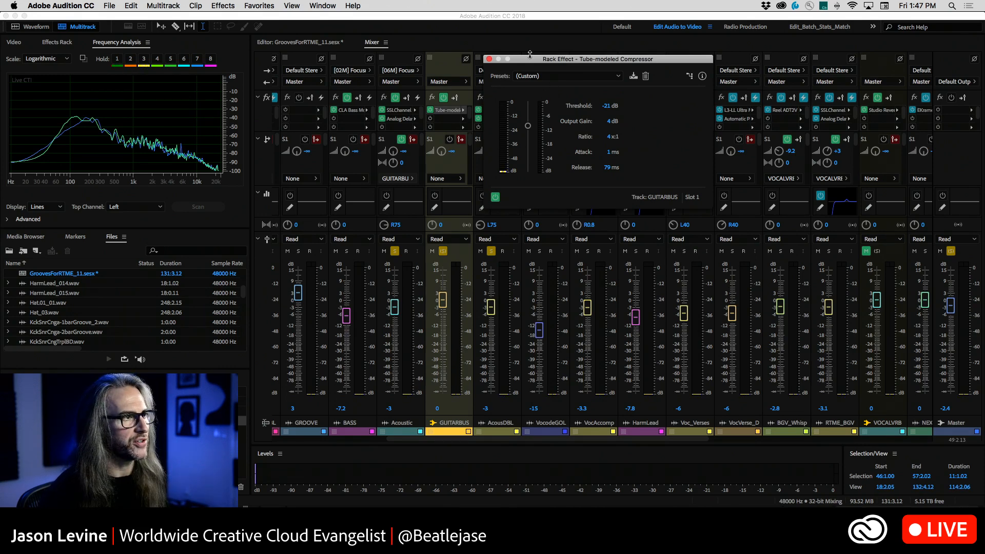
{"action": "left_click_drag", "start_coordinate": [535, 63], "coordinate": [578, 87]}
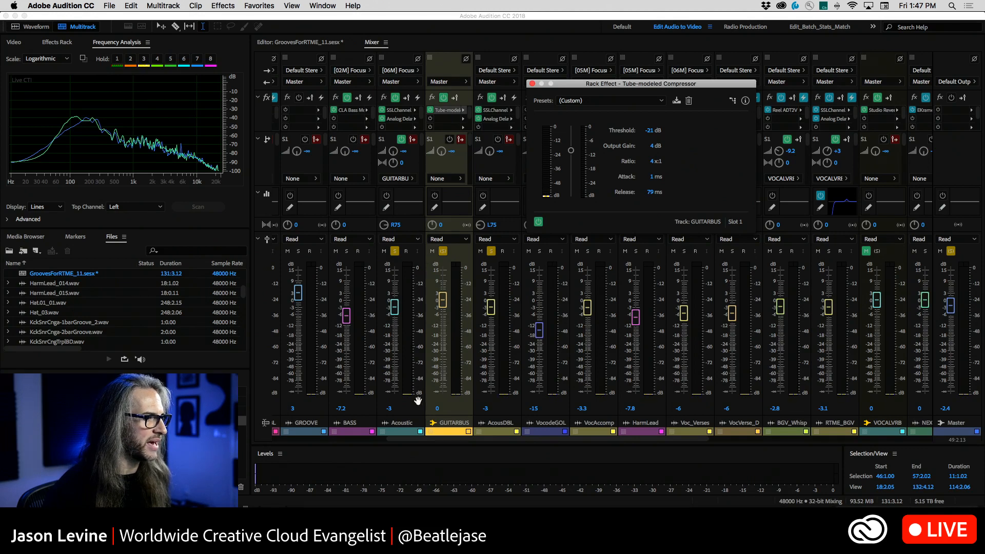
Route the AcousDBL track's first send to GUITARBUS and set the Acoustic and AcousDBL send levels to 0 dB
{"action": "left_click", "coordinate": [505, 179]}
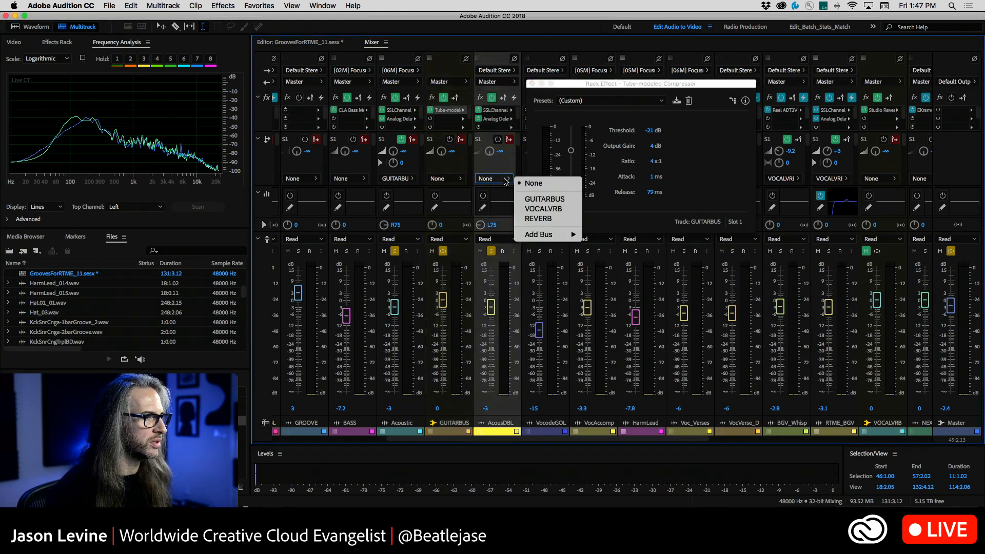
{"action": "left_click", "coordinate": [536, 200]}
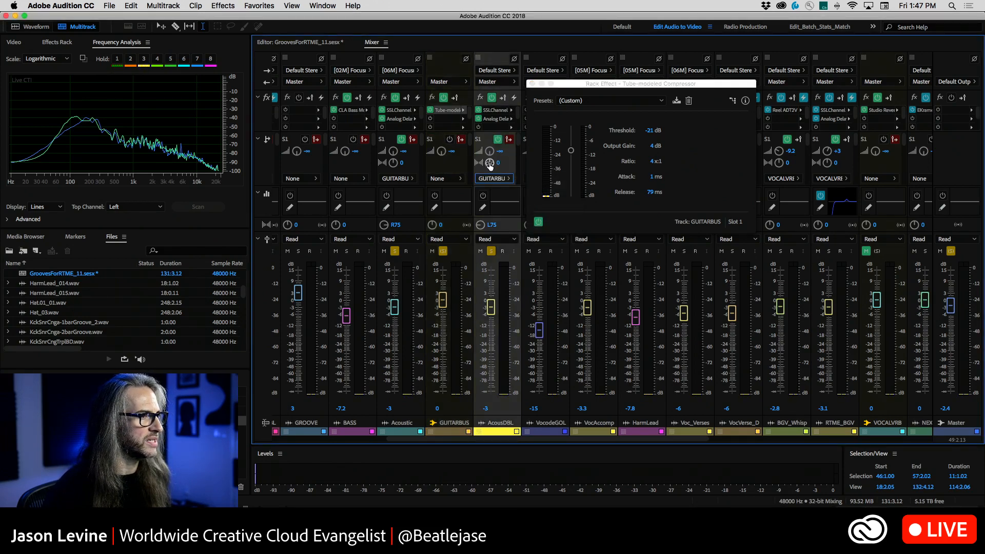
{"action": "left_click", "coordinate": [404, 150]}
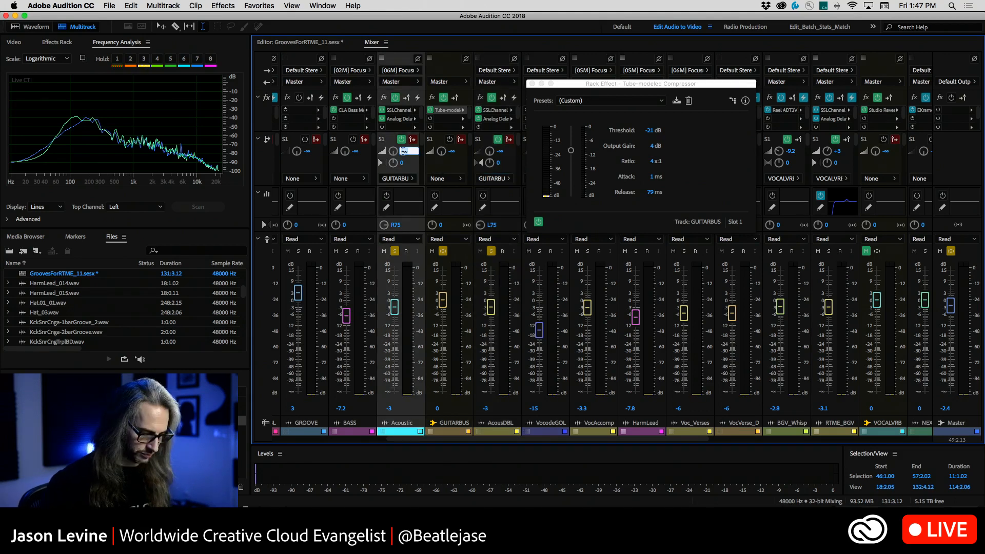
{"action": "type", "text": "0"}
{"action": "left_click", "coordinate": [499, 151]}
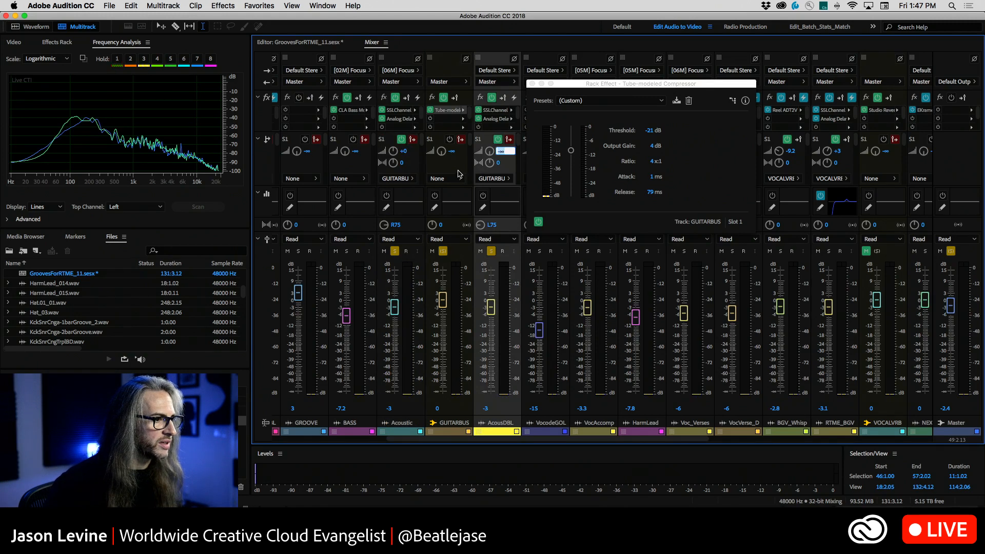
{"action": "type", "text": "0"}
{"action": "key", "text": "Return"}
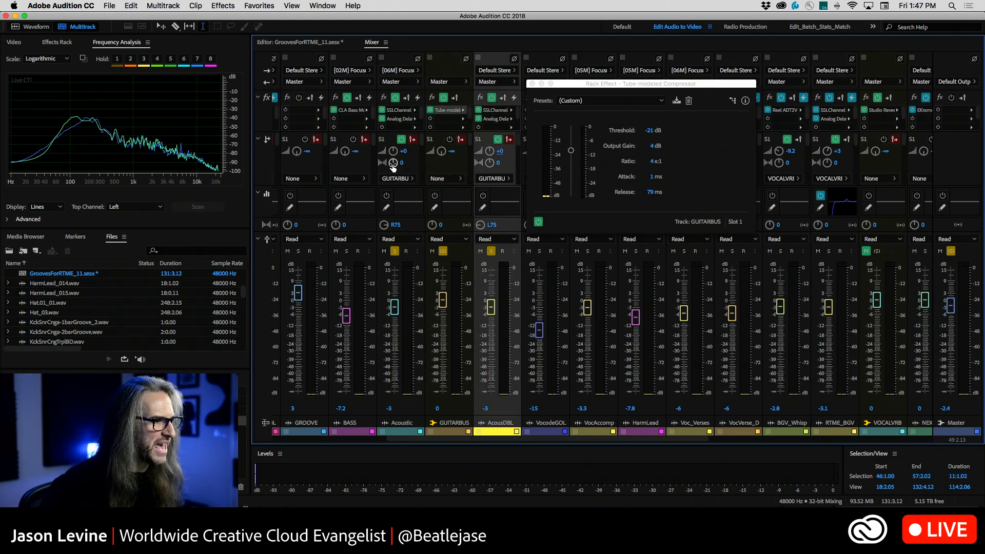
Pan the GUITARBUS sends to R75.4 for the Acoustic track and L75.1 for the AcousDBL track
{"action": "left_click_drag", "start_coordinate": [393, 163], "coordinate": [400, 130]}
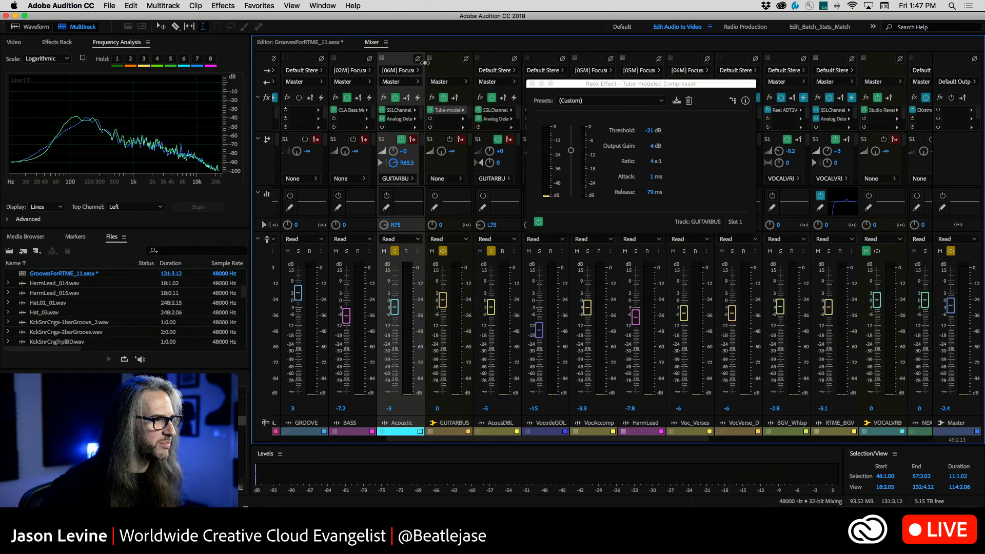
{"action": "left_click_drag", "start_coordinate": [425, 57], "coordinate": [425, 41]}
{"action": "left_click_drag", "start_coordinate": [489, 163], "coordinate": [488, 313]}
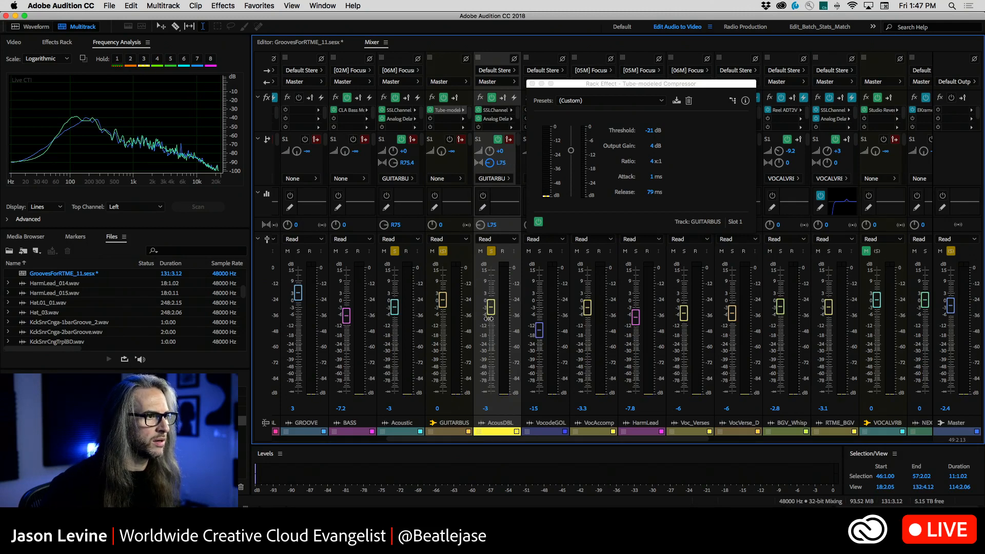
Bypass the dynamics section in the SSLChannel Mono effects of the Acoustic and AcousDBL tracks and close both effect windows
{"action": "double_click", "coordinate": [399, 111]}
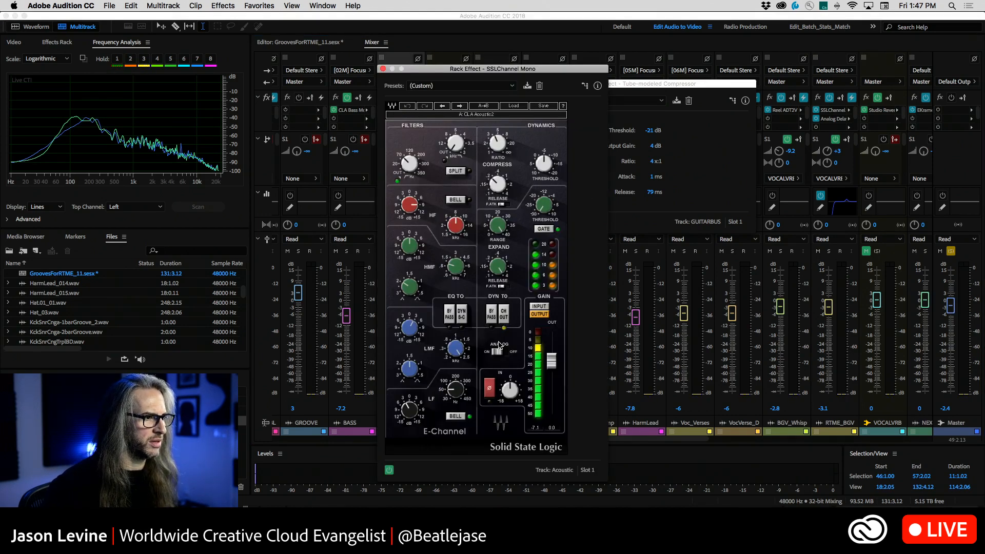
{"action": "left_click", "coordinate": [493, 317]}
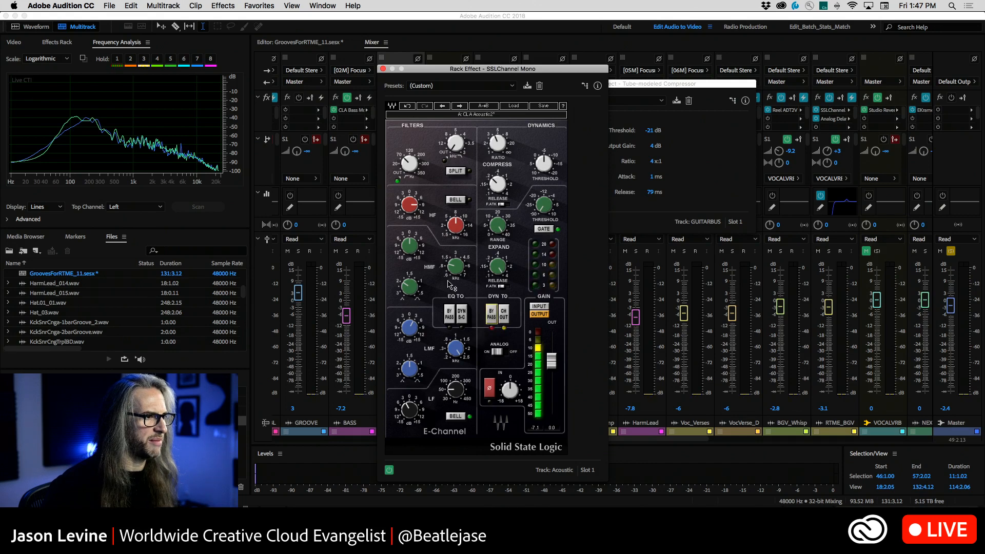
{"action": "left_click", "coordinate": [382, 70]}
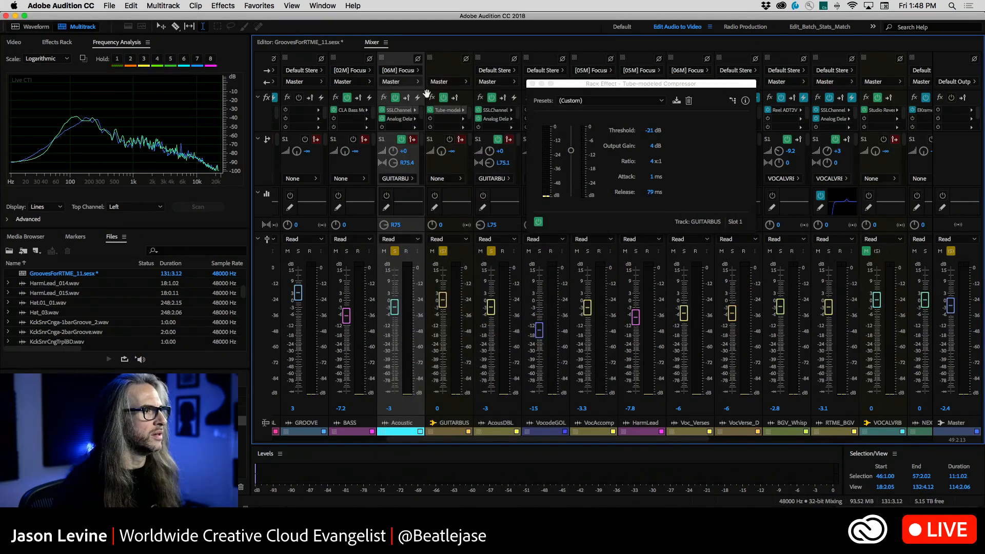
{"action": "double_click", "coordinate": [490, 110]}
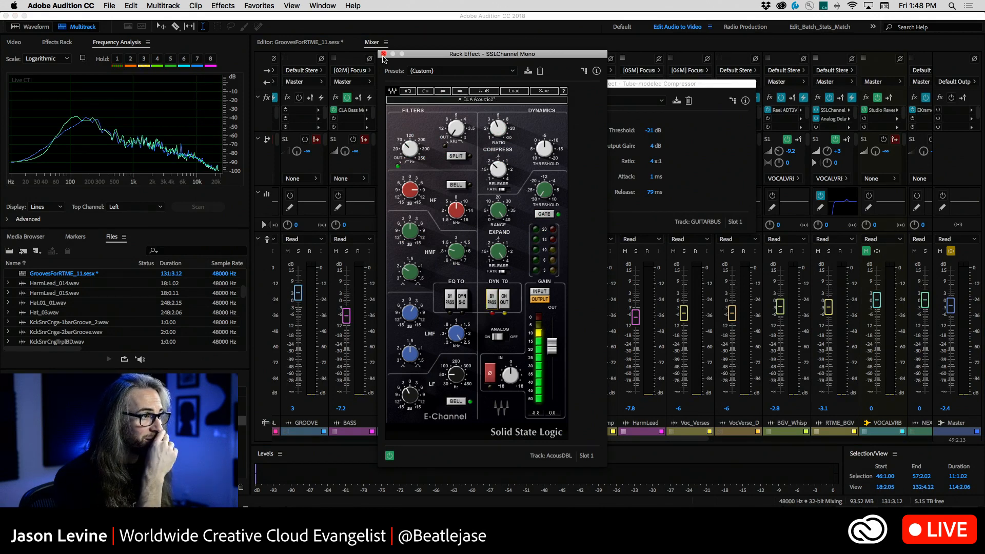
{"action": "left_click_drag", "start_coordinate": [385, 58], "coordinate": [393, 64]}
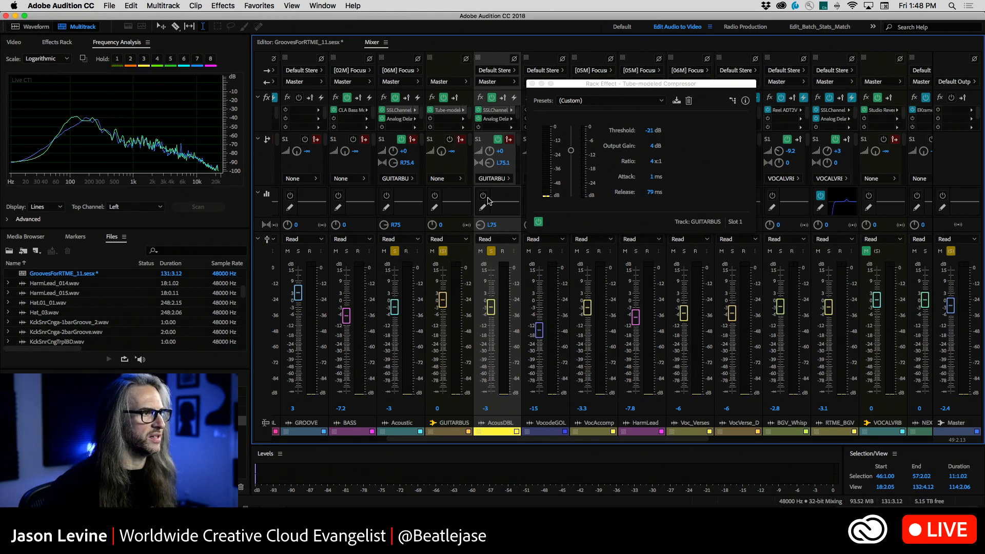
Raise the threshold of the GUITARBUS Tube-modeled Compressor to 0 dB
{"action": "left_click_drag", "start_coordinate": [571, 153], "coordinate": [574, 110]}
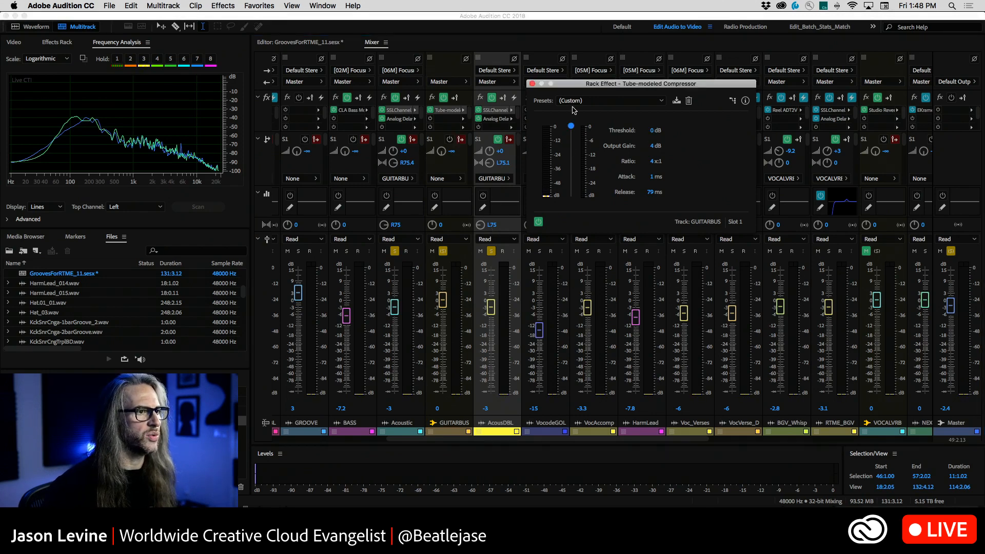
Set the GUITARBUS compressor's output gain to 0 dB and its attack to 20 ms while auditioning the guitars
{"action": "left_click", "coordinate": [652, 146]}
{"action": "type", "text": "4"}
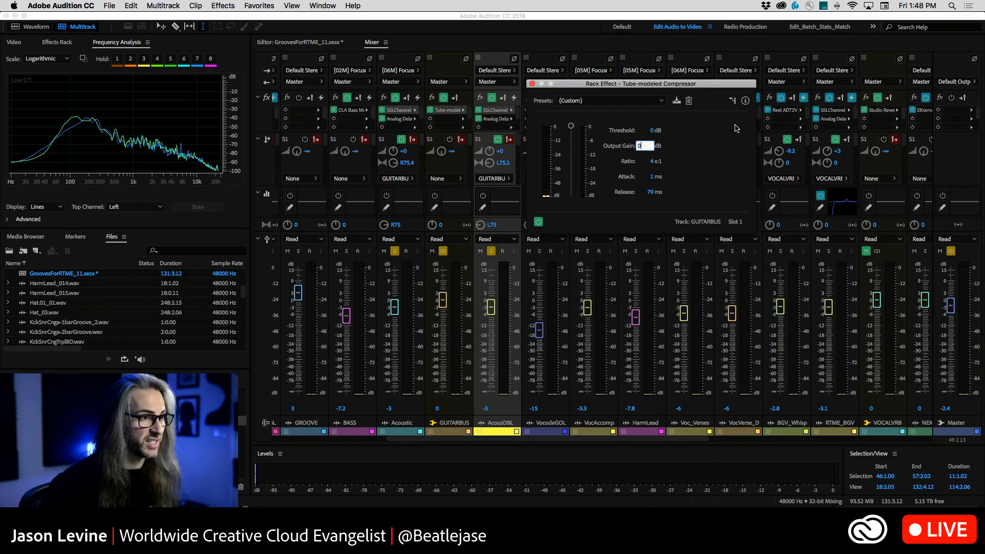
{"action": "key", "text": "Return"}
{"action": "key", "text": "space"}
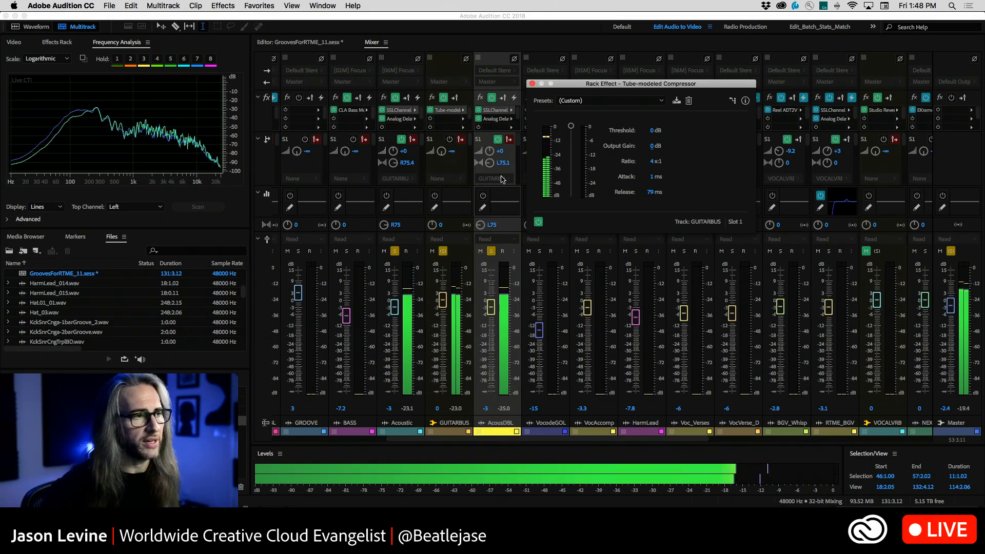
{"action": "key", "text": "space"}
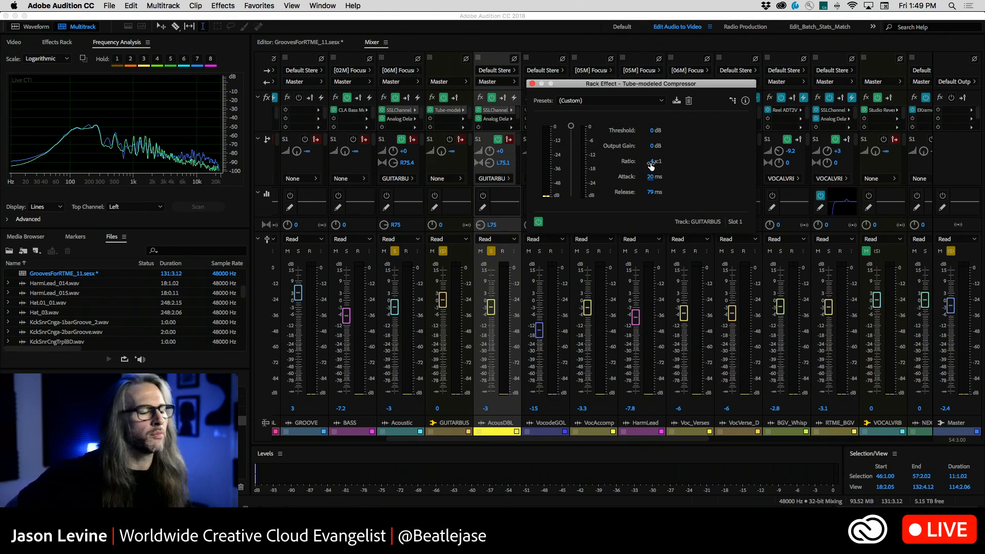
Show the session's track view, set the compressor's ratio to 3:1 and move its window clear of the selected time range
{"action": "left_click", "coordinate": [299, 45]}
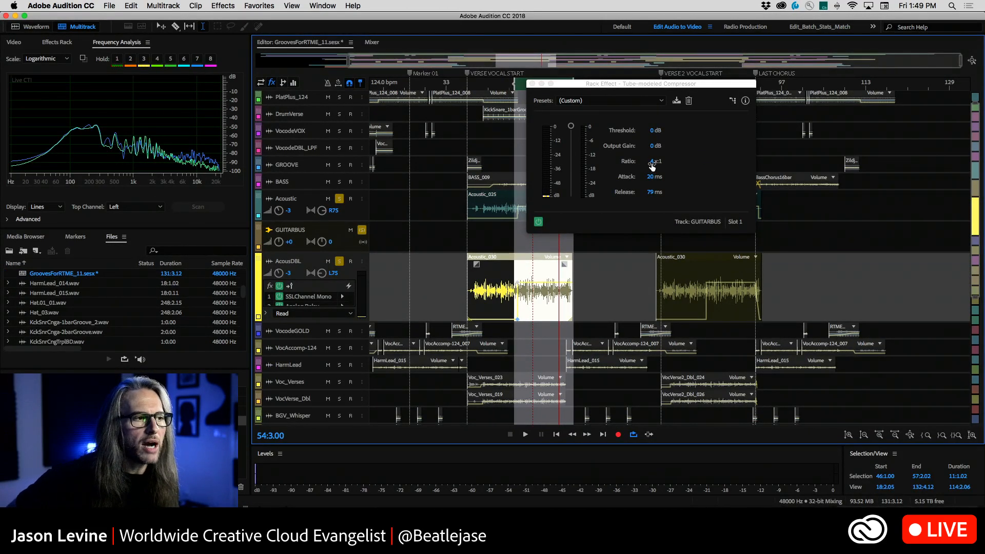
{"action": "left_click", "coordinate": [652, 162]}
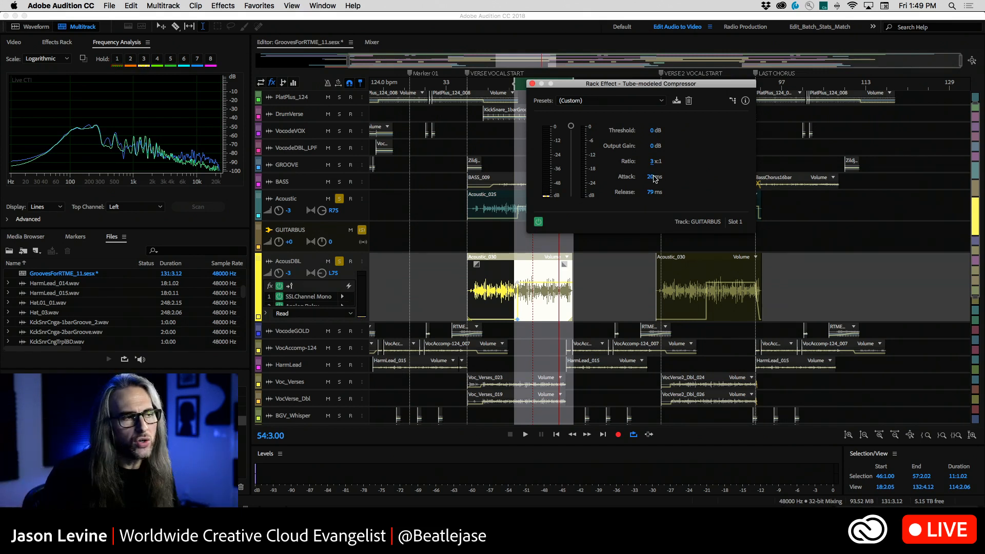
{"action": "left_click_drag", "start_coordinate": [626, 84], "coordinate": [706, 76]}
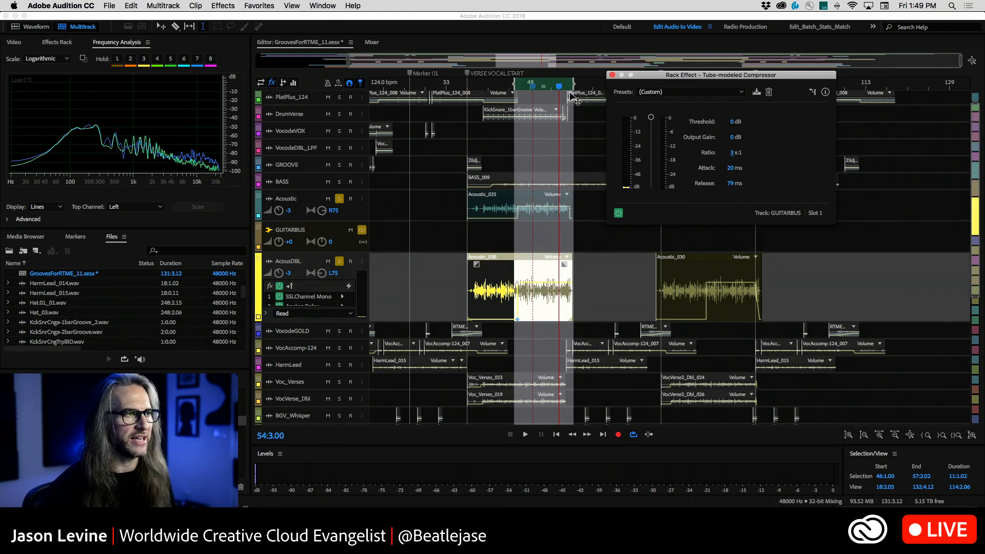
Play from the start of the selected range, lower the compressor threshold to -23 dB and compare with the effect bypassed
{"action": "left_click_drag", "start_coordinate": [560, 92], "coordinate": [518, 92]}
{"action": "key", "text": "space"}
{"action": "left_click_drag", "start_coordinate": [651, 117], "coordinate": [653, 147]}
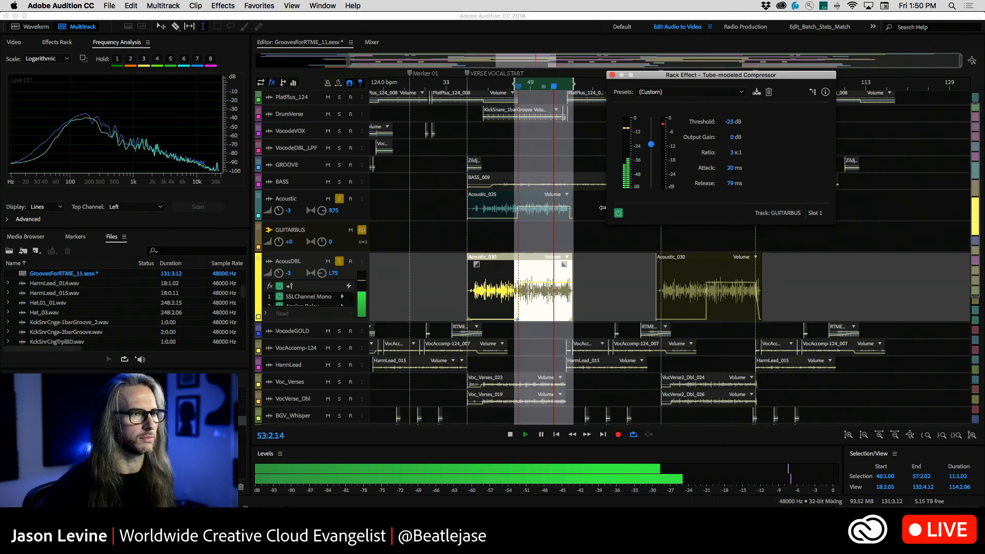
{"action": "left_click", "coordinate": [619, 213]}
{"action": "left_click", "coordinate": [618, 213]}
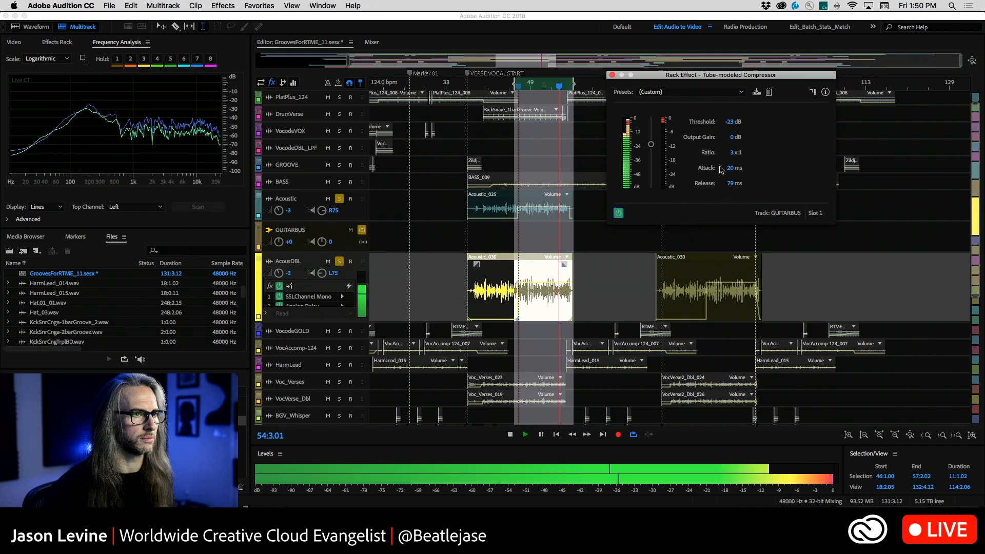
Set the compressor's output gain to 3 dB, ratio to 4:1 and threshold to -26 dB, then compare against the bypassed sound
{"action": "left_click_drag", "start_coordinate": [733, 138], "coordinate": [749, 138]}
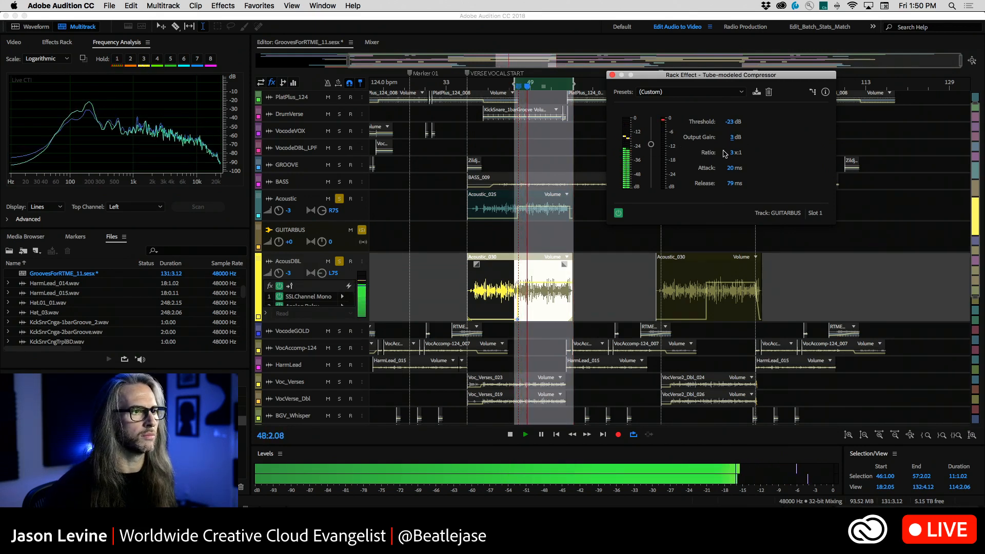
{"action": "left_click_drag", "start_coordinate": [733, 155], "coordinate": [735, 155]}
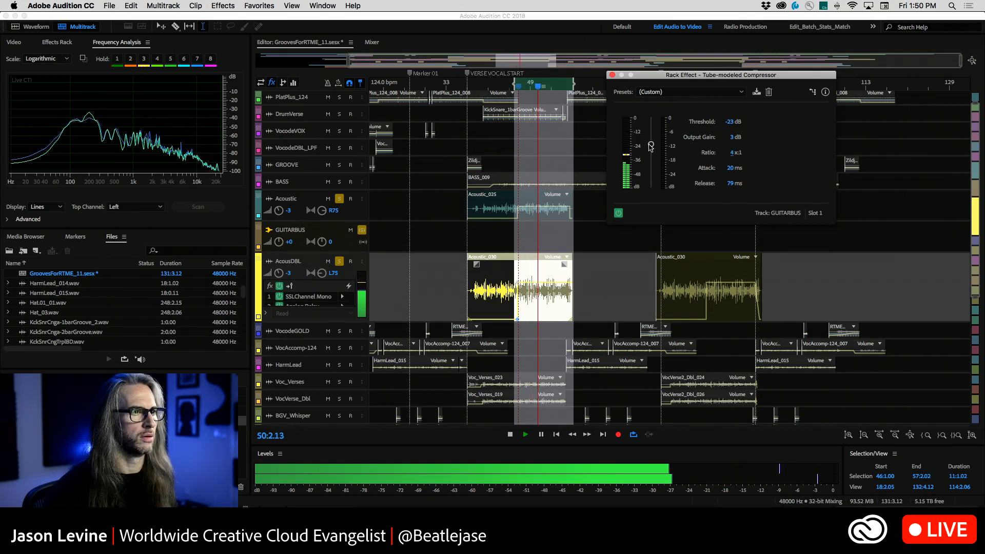
{"action": "left_click_drag", "start_coordinate": [649, 146], "coordinate": [651, 151]}
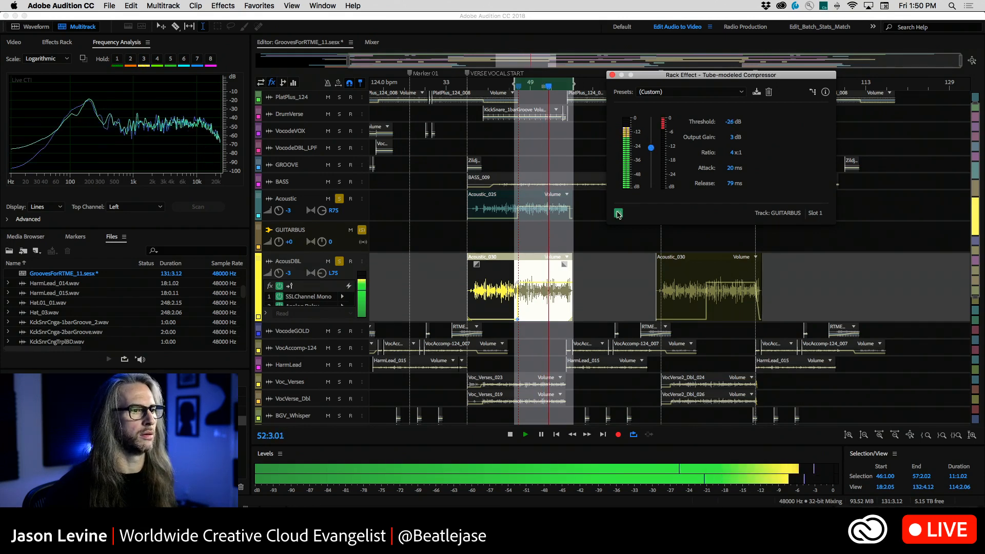
{"action": "left_click", "coordinate": [618, 213]}
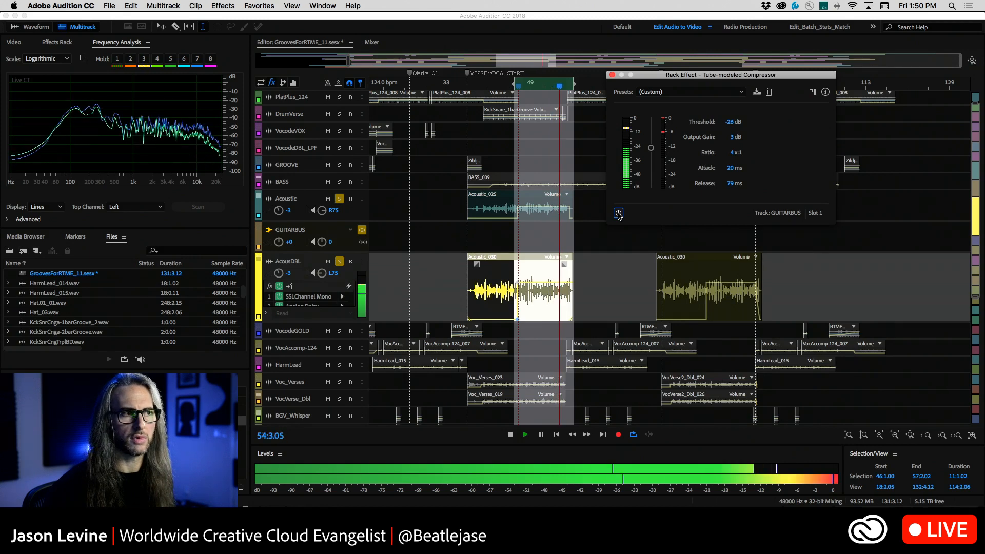
{"action": "left_click", "coordinate": [618, 213]}
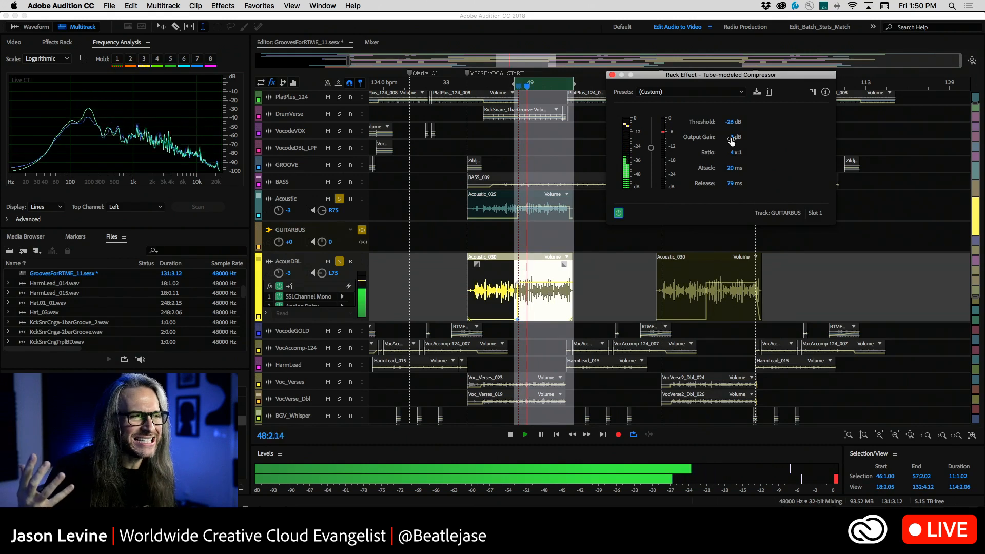
Raise the compressor's output gain to 5.1 dB and shorten its attack to 14 ms, toggling the effect to compare
{"action": "left_click_drag", "start_coordinate": [732, 140], "coordinate": [745, 138]}
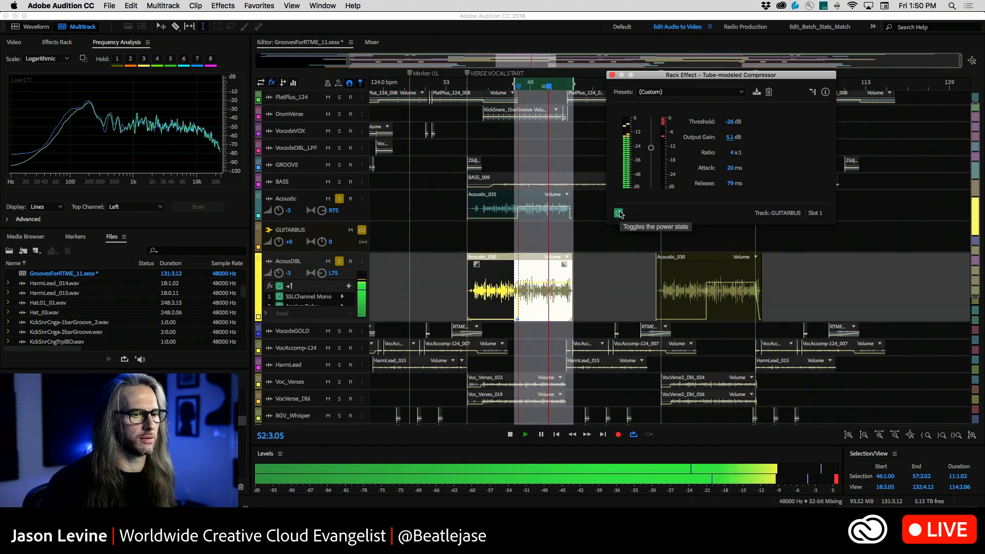
{"action": "left_click", "coordinate": [836, 479]}
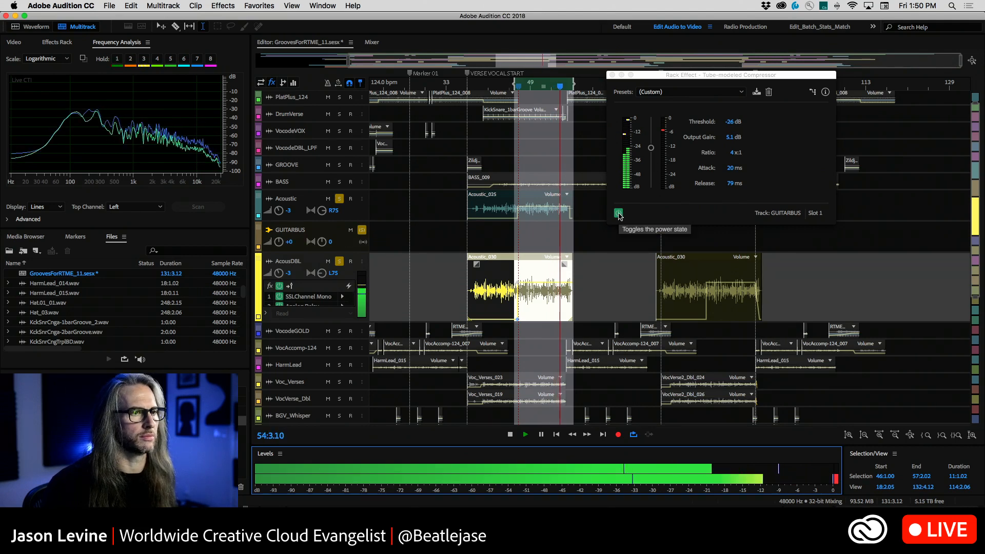
{"action": "left_click_drag", "start_coordinate": [731, 168], "coordinate": [727, 169]}
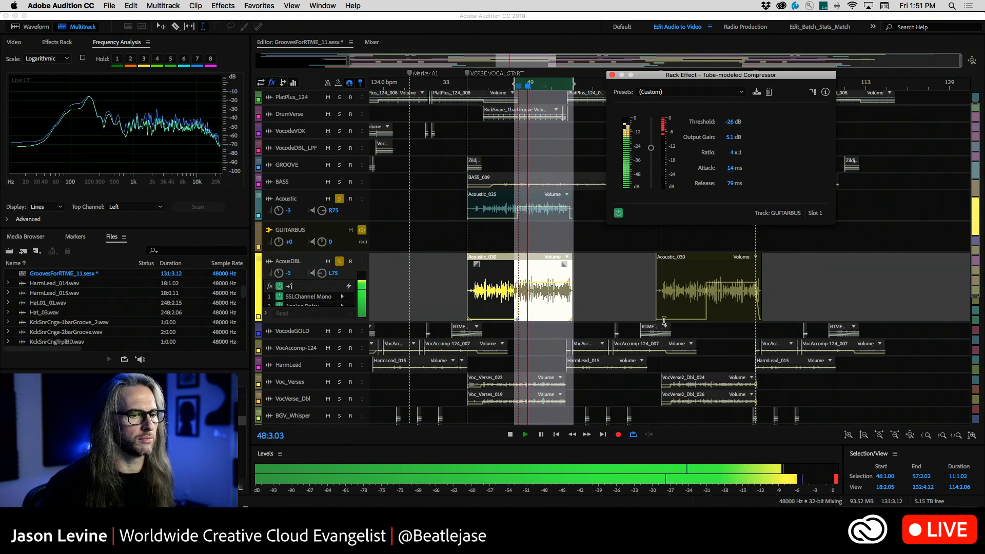
{"action": "left_click", "coordinate": [619, 213]}
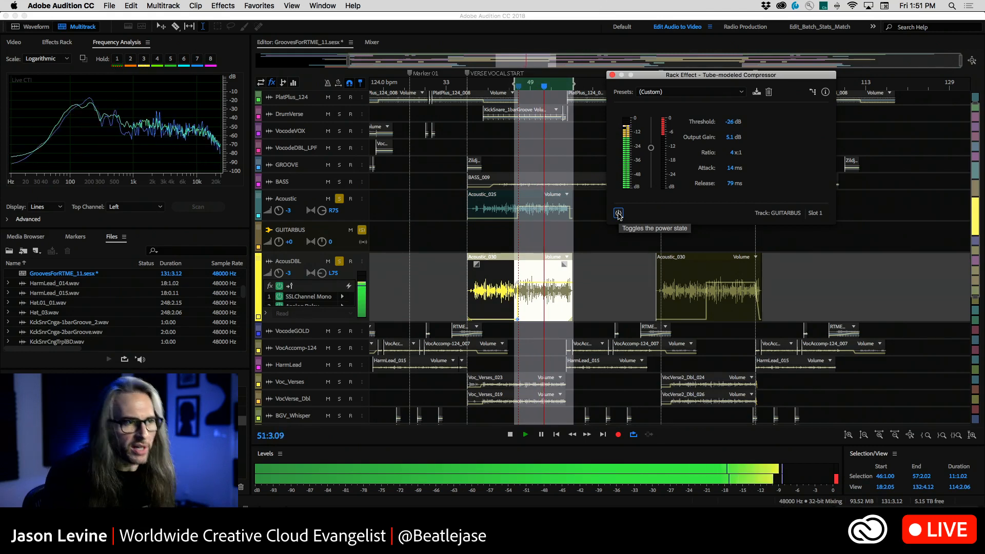
{"action": "left_click", "coordinate": [618, 213]}
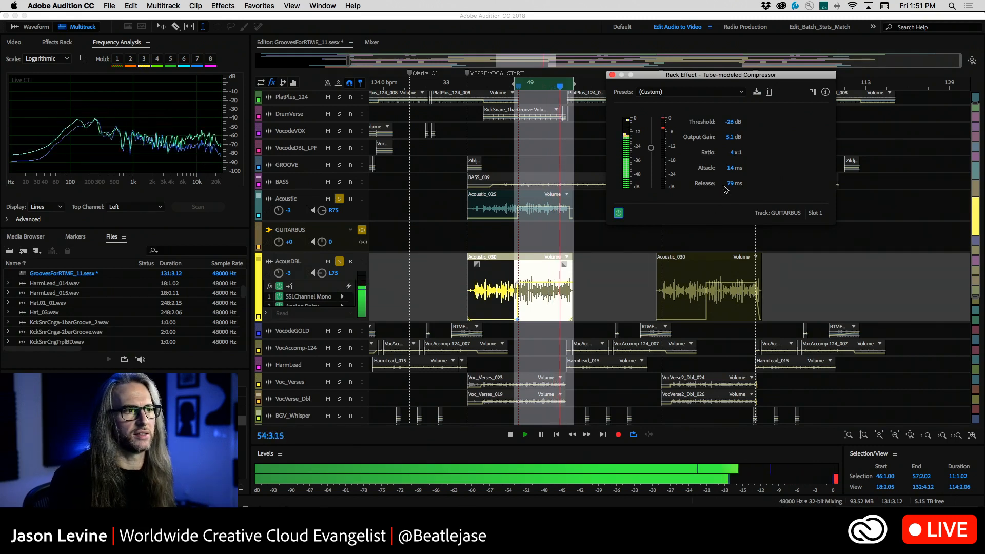
Lengthen the compressor's release to 150 ms and replay the guitar section
{"action": "left_click_drag", "start_coordinate": [728, 184], "coordinate": [745, 183]}
{"action": "key", "text": "space"}
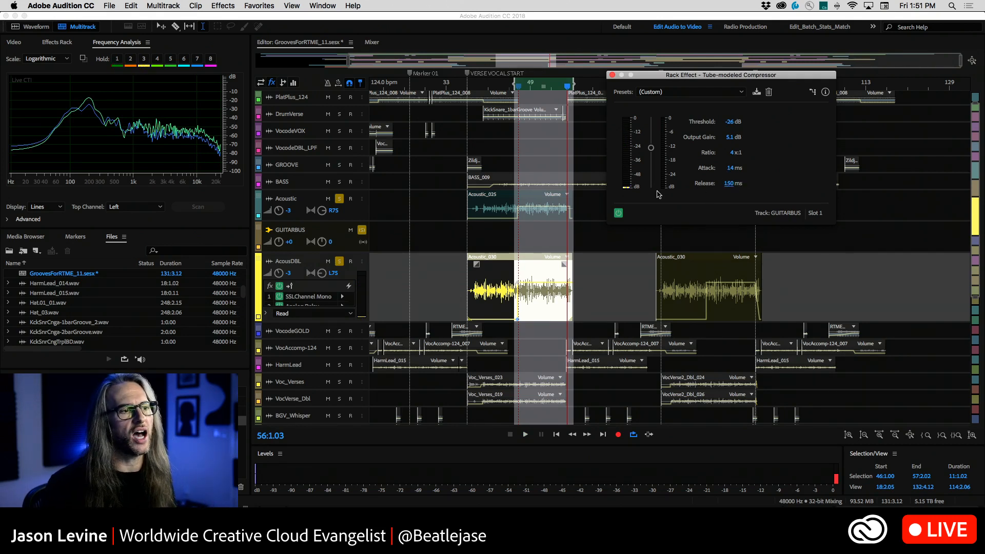
{"action": "key", "text": "space"}
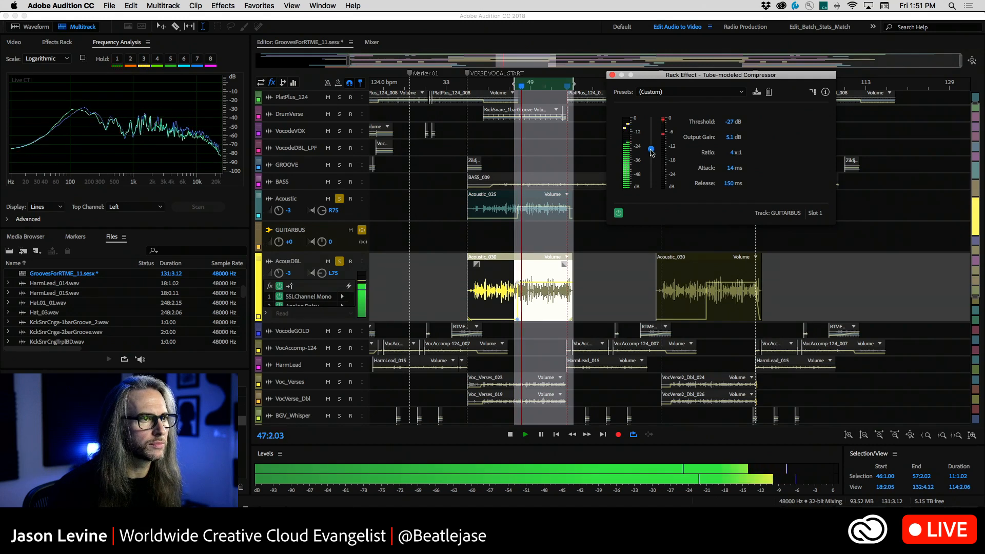
Lower the compressor threshold to -28 dB, raise its output gain to 8.6 dB, and stop playback and close the effect window
{"action": "left_click_drag", "start_coordinate": [651, 150], "coordinate": [653, 176]}
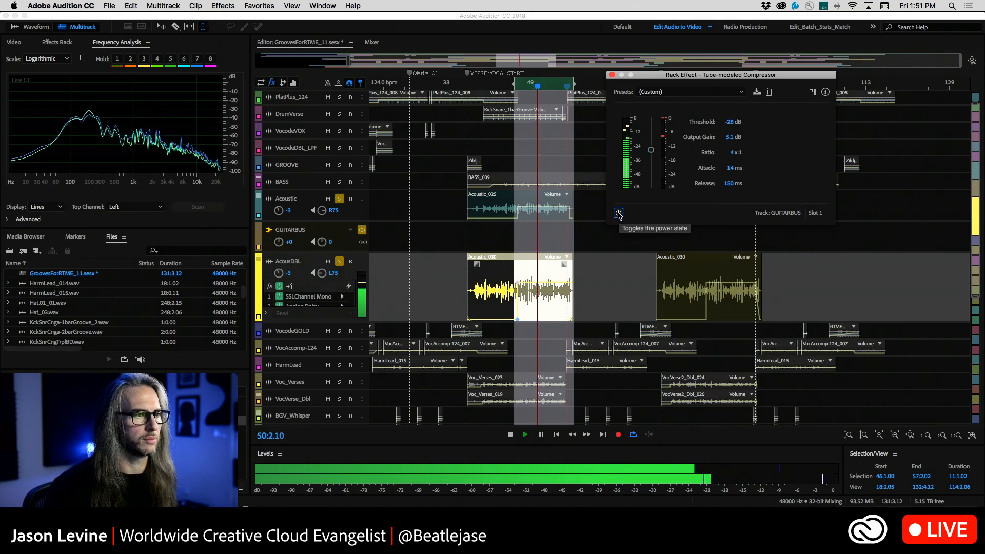
{"action": "left_click_drag", "start_coordinate": [727, 140], "coordinate": [747, 137]}
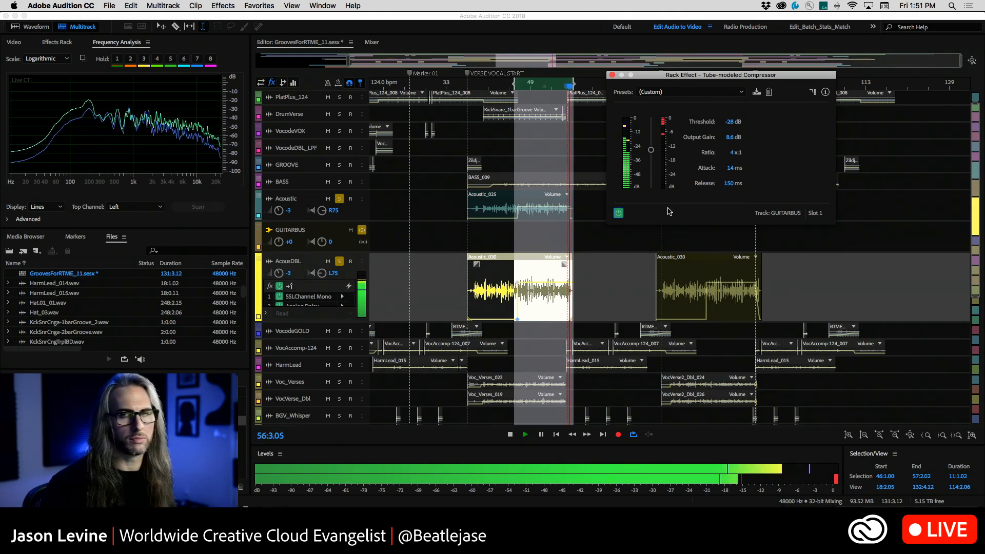
{"action": "key", "text": "space"}
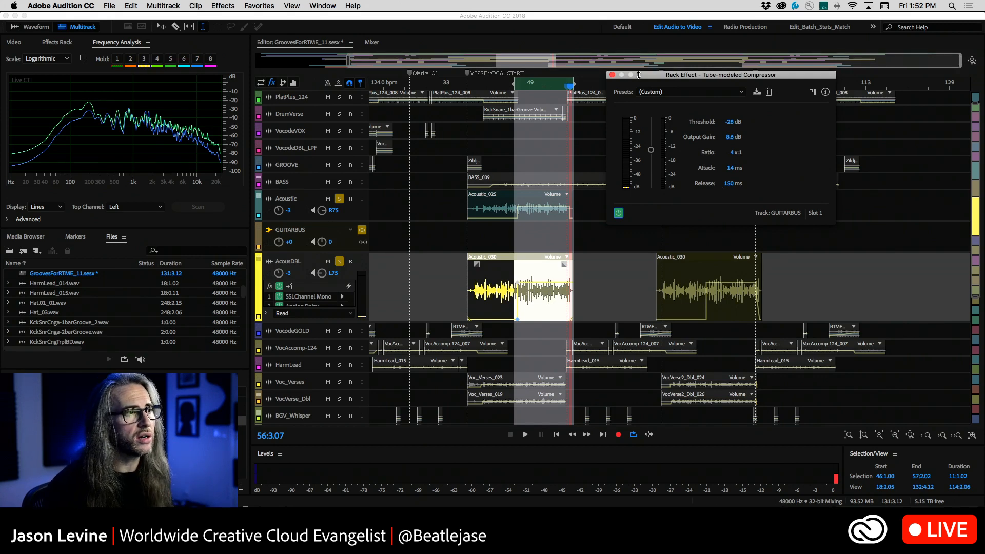
{"action": "left_click", "coordinate": [612, 75]}
Switch to Premiere Pro and review the options for editing the FUZZY_Selects Audio Replaced sequence in Adobe Audition without sending it
{"action": "left_click", "coordinate": [109, 5]}
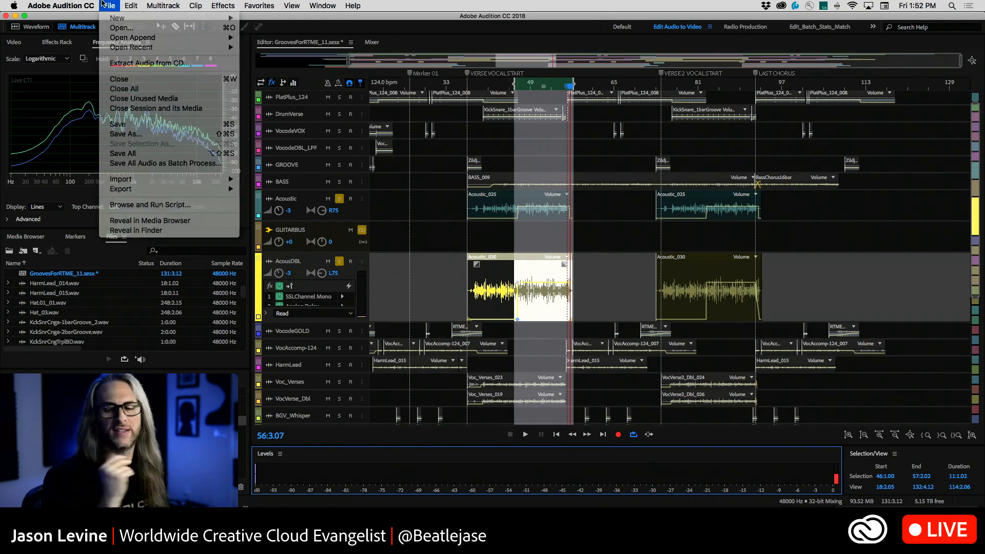
{"action": "left_click", "coordinate": [104, 5]}
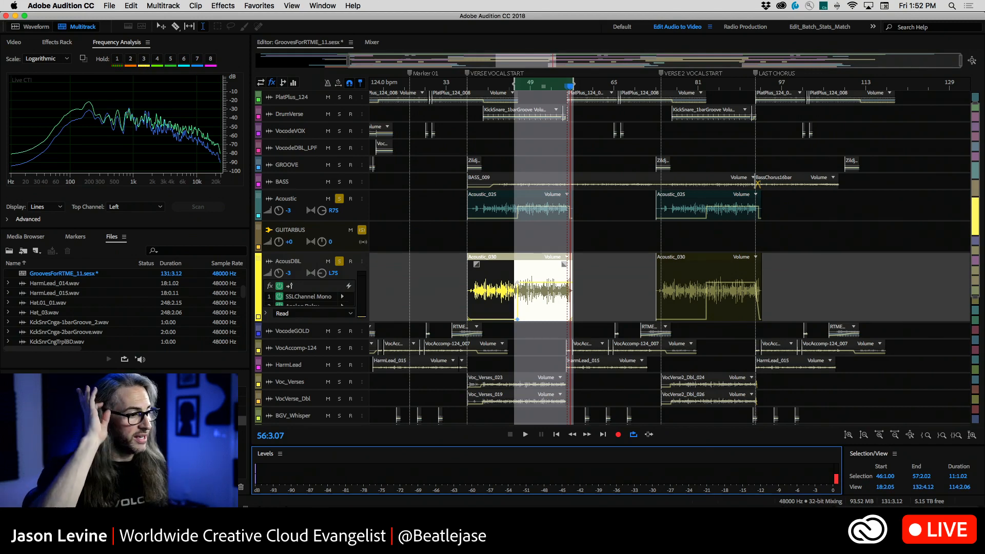
{"action": "key", "text": "super+Tab"}
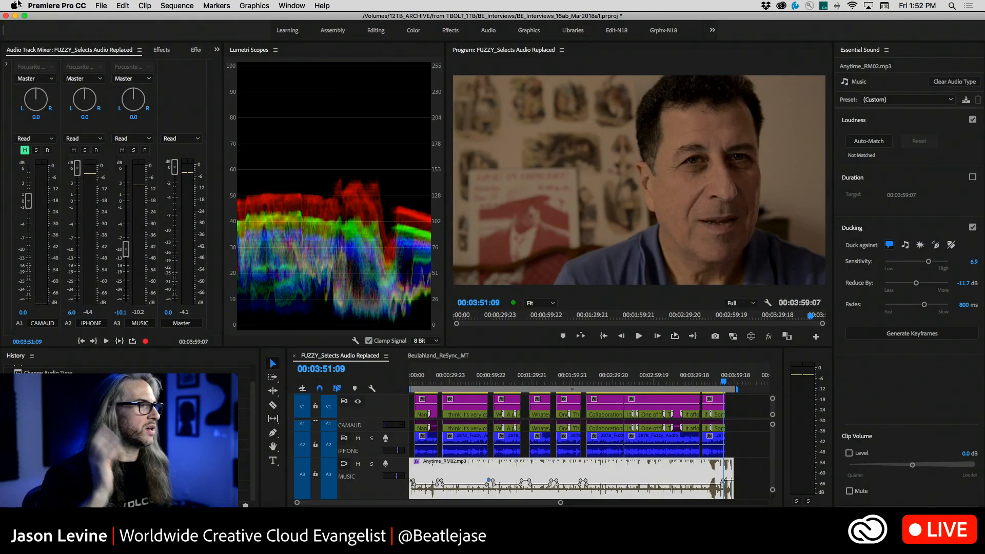
{"action": "left_click", "coordinate": [123, 4]}
{"action": "mouse_move", "coordinate": [205, 256]}
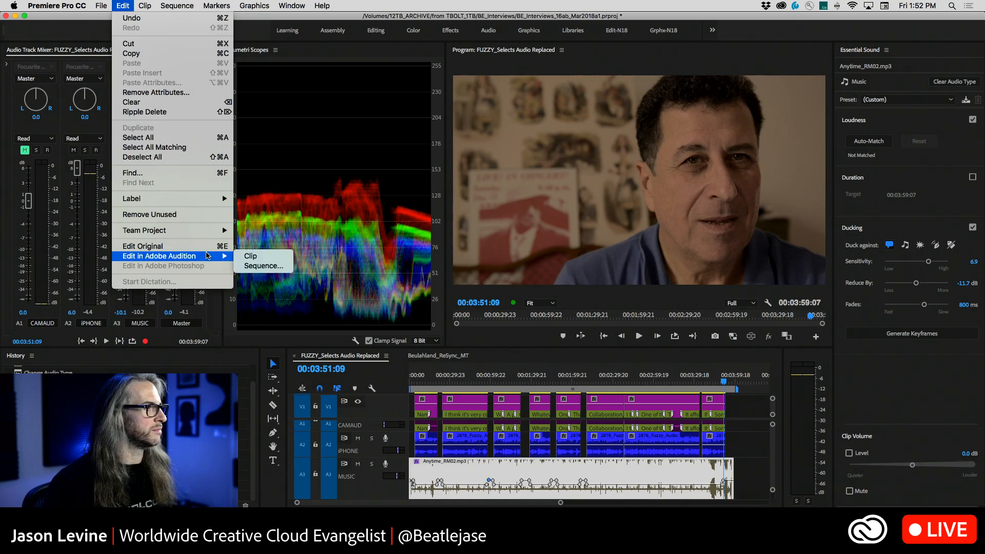
{"action": "left_click", "coordinate": [263, 266]}
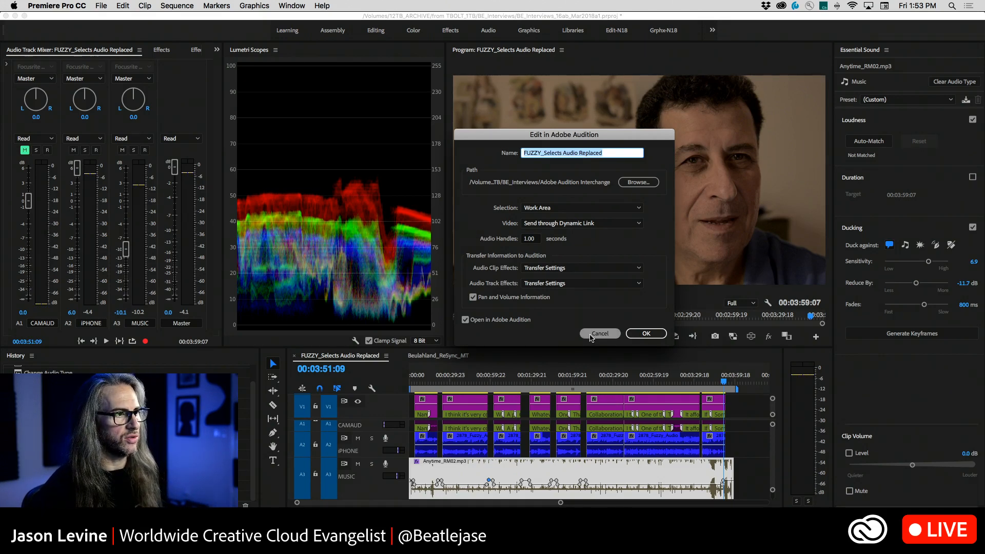
{"action": "left_click", "coordinate": [590, 334]}
Switch back to Adobe Audition and show Acoustic_030.wav in the Waveform editor
{"action": "key", "text": "super+Tab"}
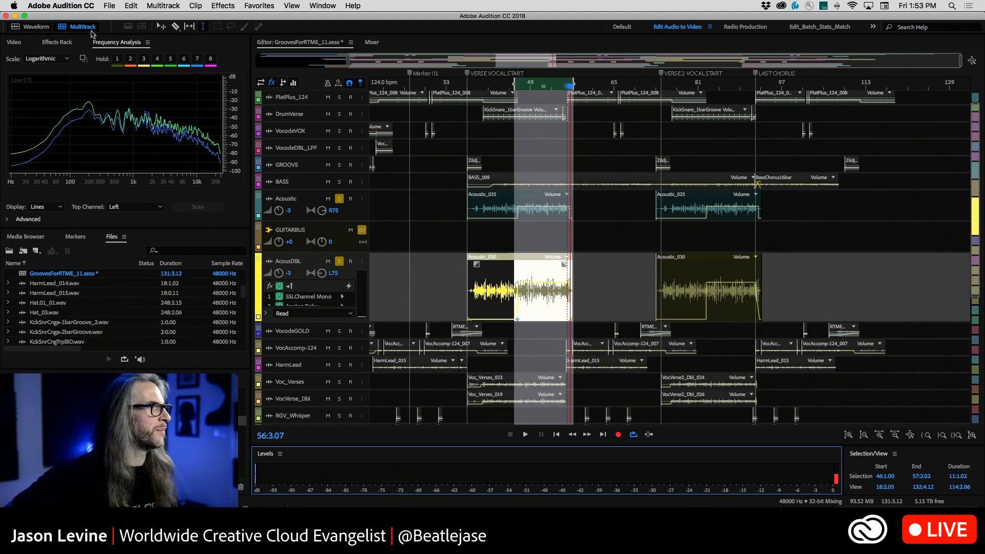
{"action": "left_click", "coordinate": [27, 31]}
{"action": "left_click", "coordinate": [454, 176]}
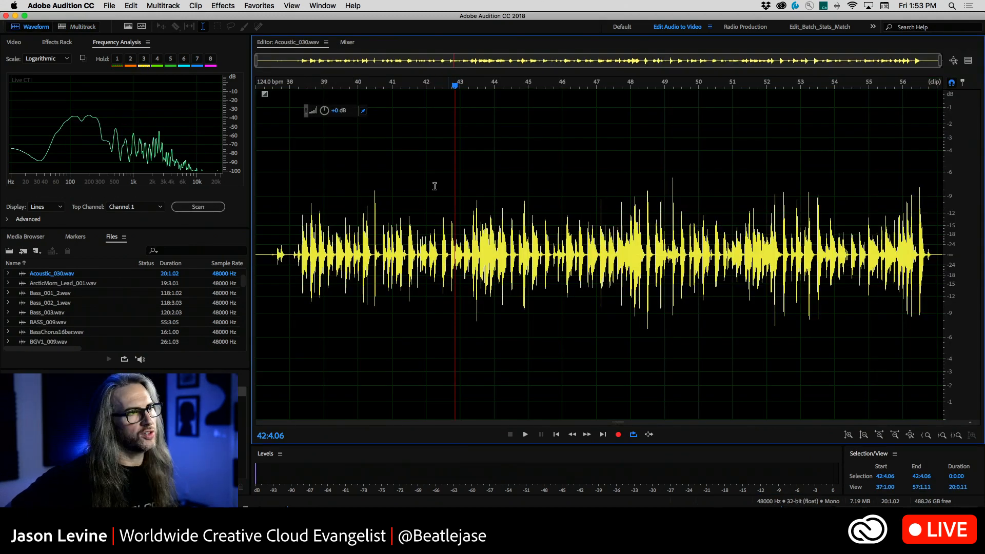
Open MI_VO.wav from the Dropbox folder, sorting the file list by modification date to find it
{"action": "left_click", "coordinate": [110, 5]}
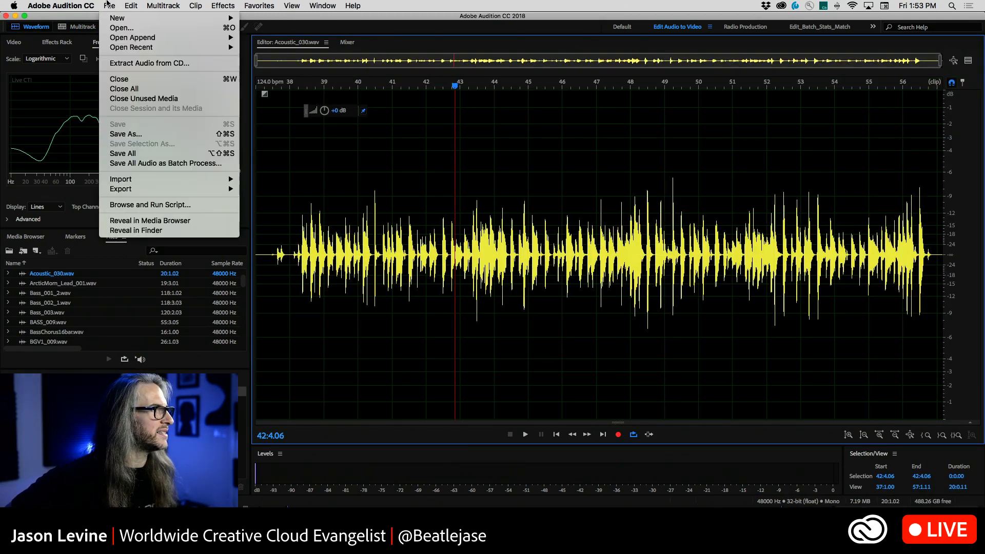
{"action": "left_click", "coordinate": [129, 29]}
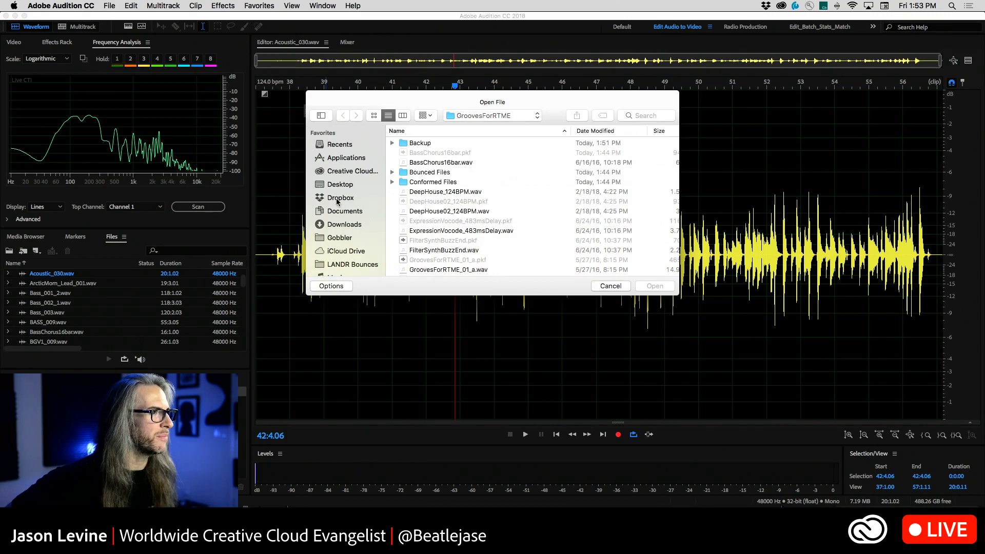
{"action": "left_click", "coordinate": [338, 199]}
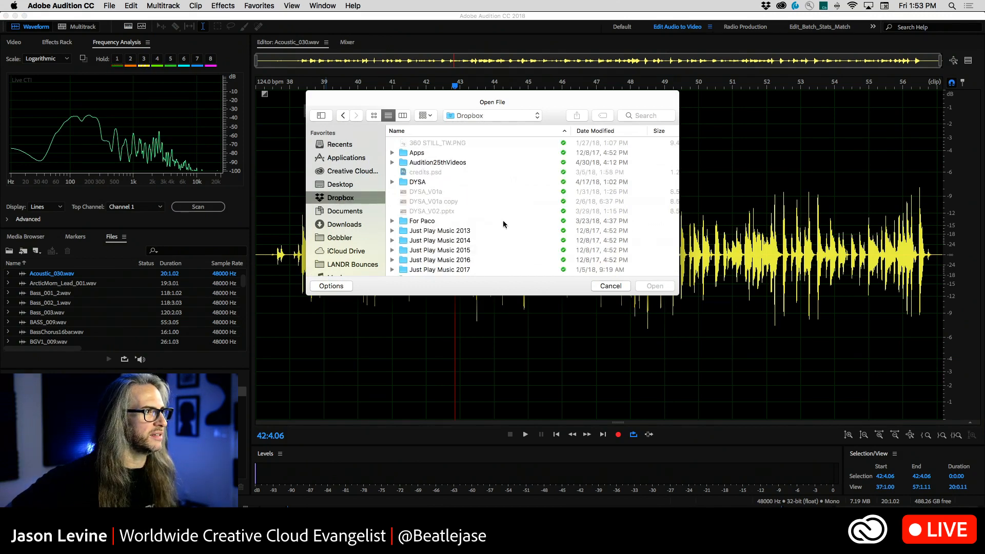
{"action": "left_click", "coordinate": [591, 131]}
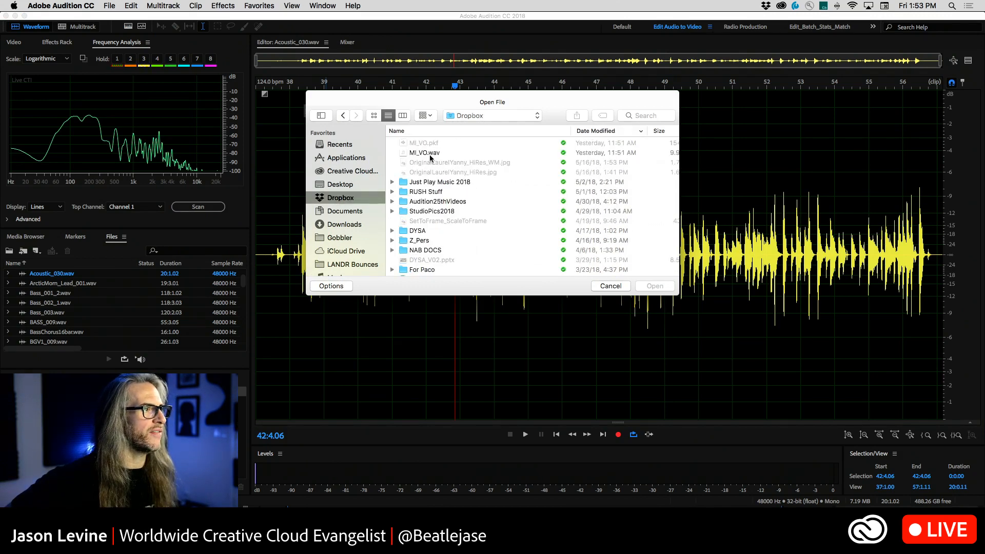
{"action": "left_click", "coordinate": [550, 153]}
{"action": "left_click", "coordinate": [657, 286]}
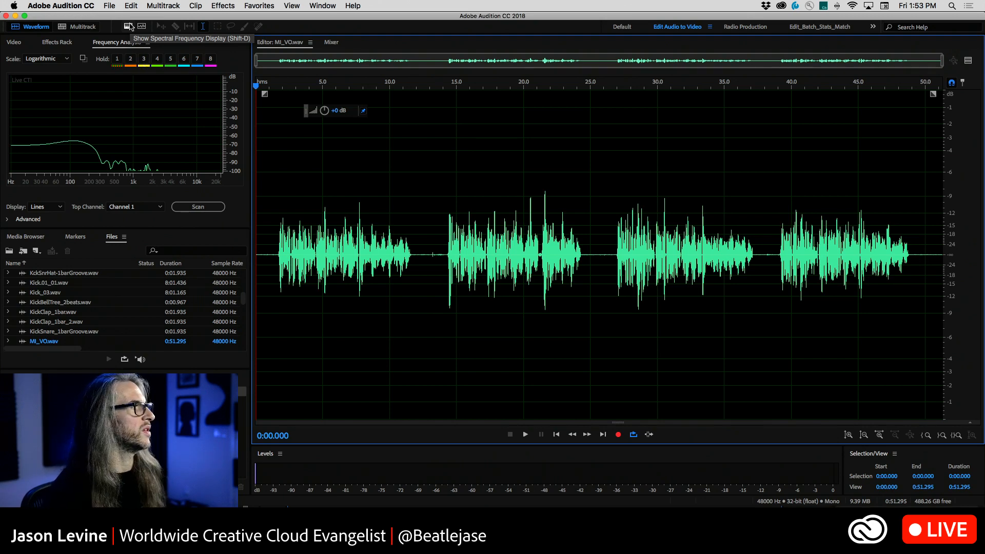
Show the voice-over's spectral frequency display, examine its low frequencies up close, and return to the waveform-only view
{"action": "left_click", "coordinate": [128, 27]}
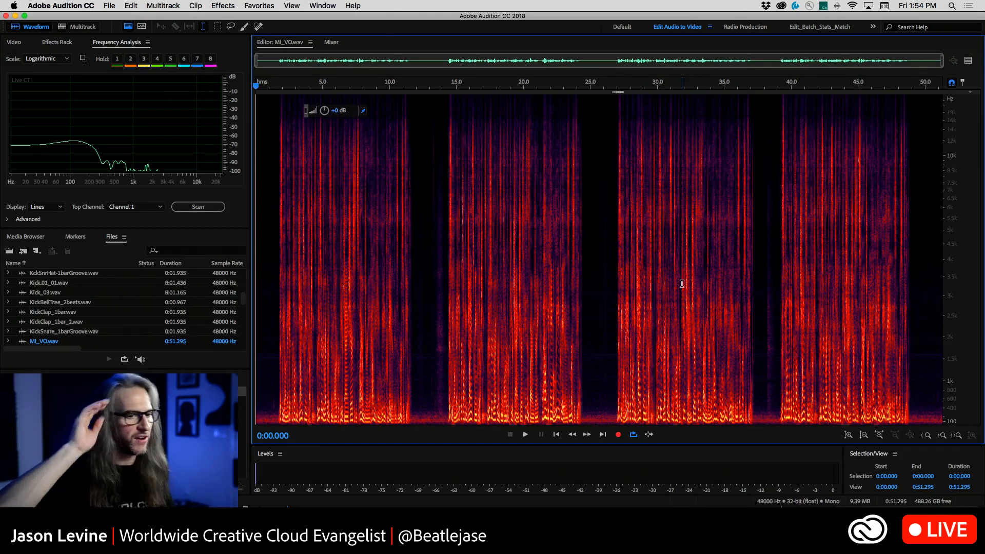
{"action": "left_click_drag", "start_coordinate": [961, 370], "coordinate": [962, 454]}
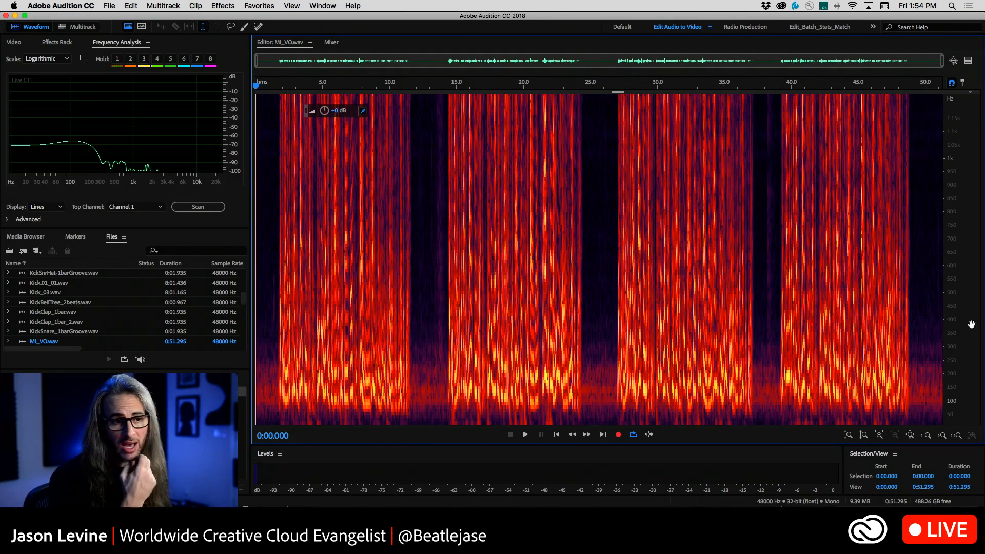
{"action": "scroll", "coordinate": [971, 324], "scroll_direction": "down", "scroll_amount": 10}
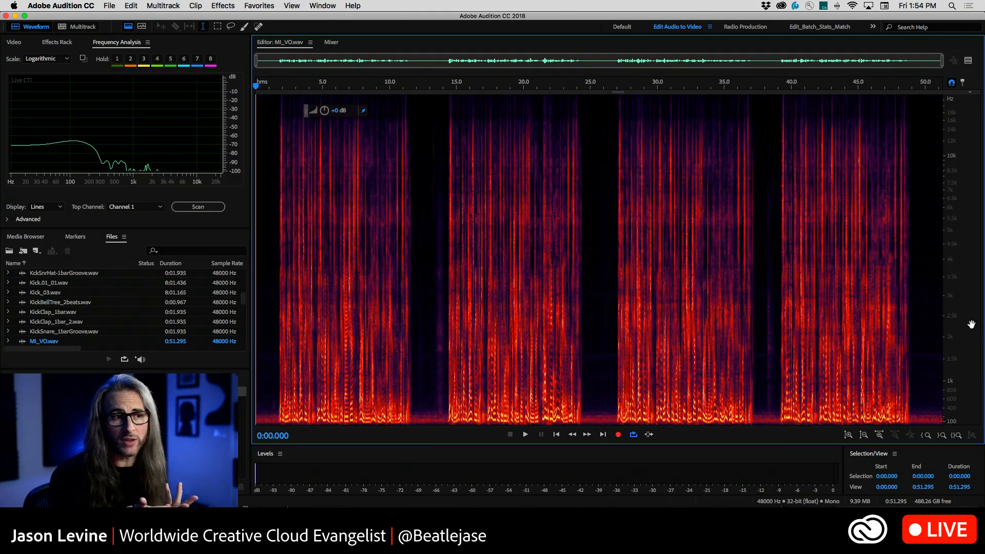
{"action": "left_click", "coordinate": [128, 26]}
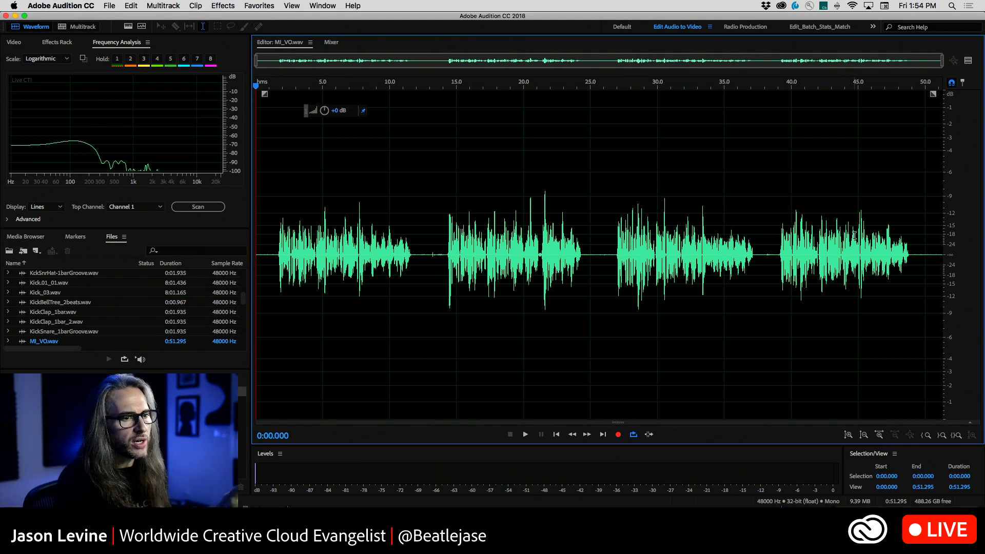
Play the voice-over's last phrase from about 0:38.7 and stop playback after it ends
{"action": "left_click", "coordinate": [773, 244]}
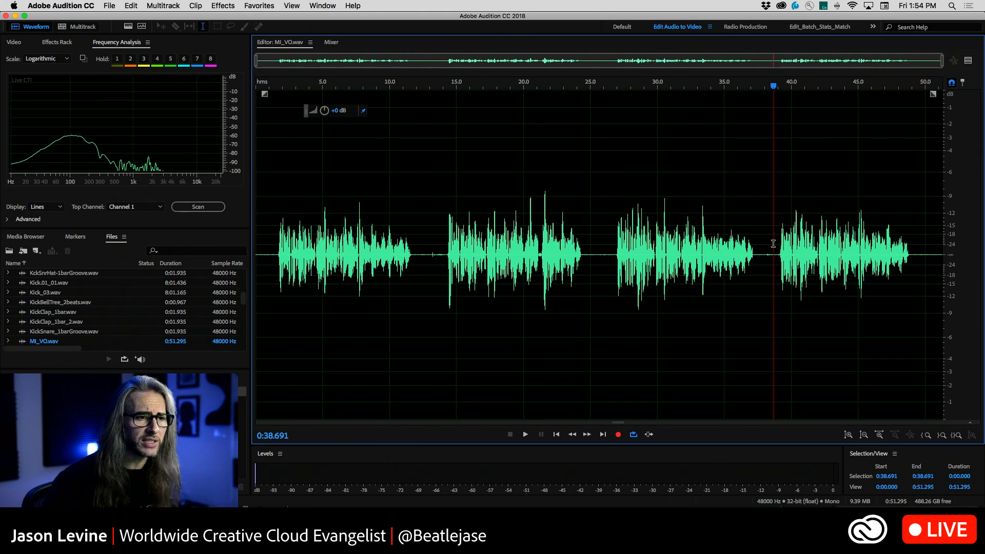
{"action": "key", "text": "space"}
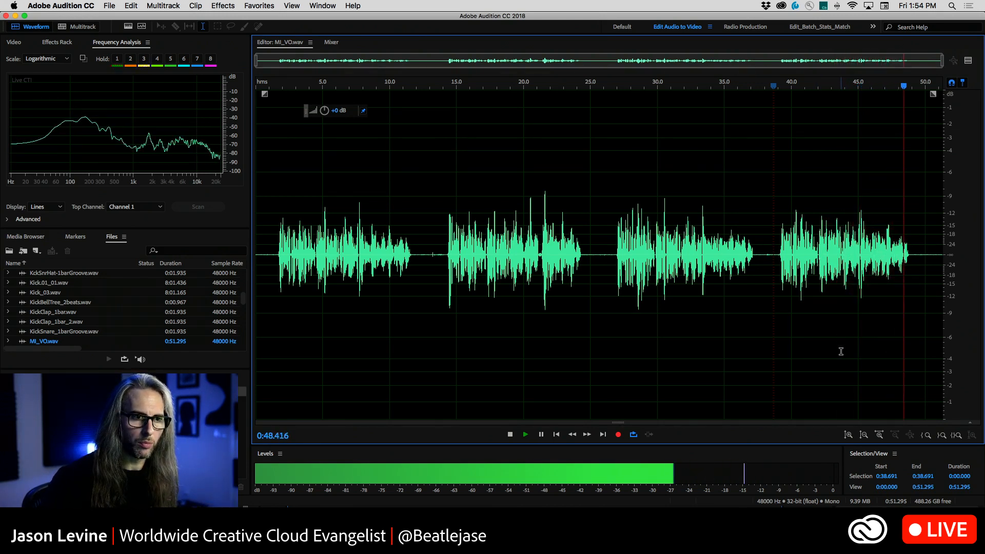
{"action": "key", "text": "space"}
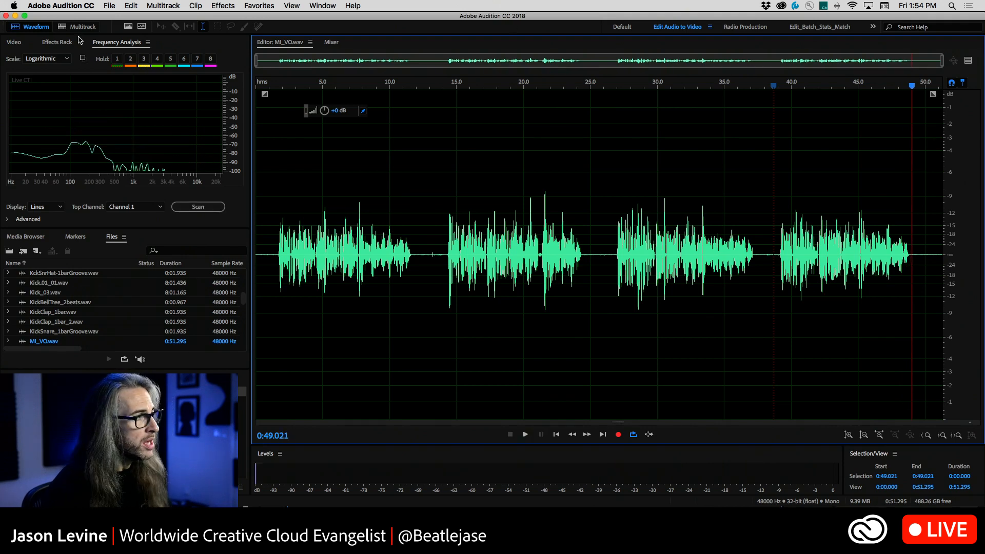
Show the spectral frequency display, marquee-select the upper frequencies in the gap between the second and third phrases, and enlarge the 1.2–2 kHz range
{"action": "left_click", "coordinate": [128, 27]}
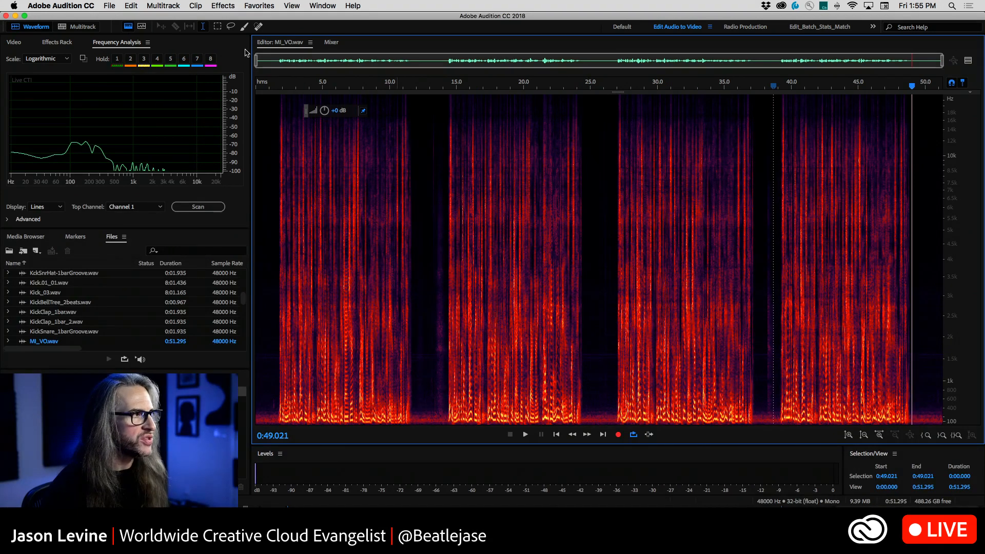
{"action": "left_click", "coordinate": [217, 26]}
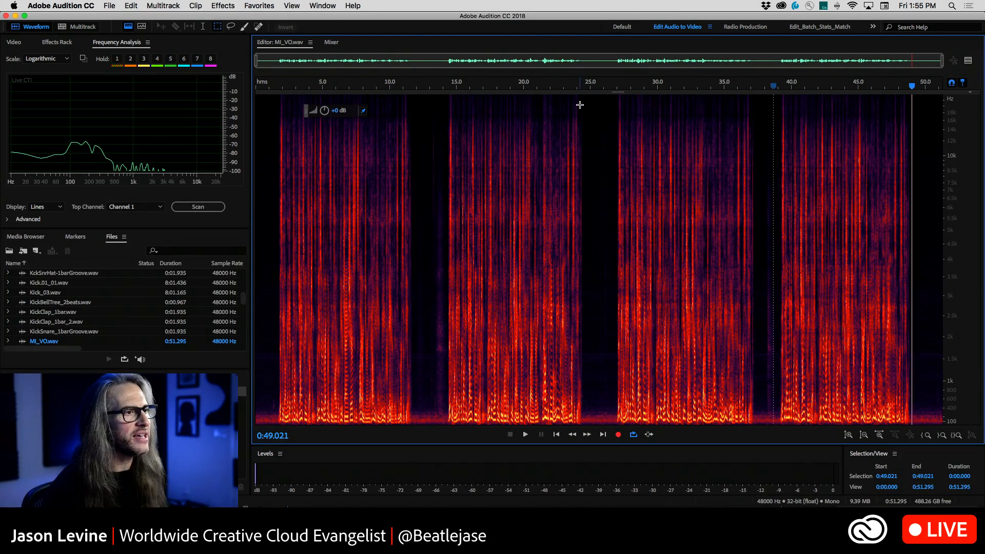
{"action": "left_click_drag", "start_coordinate": [584, 96], "coordinate": [615, 249]}
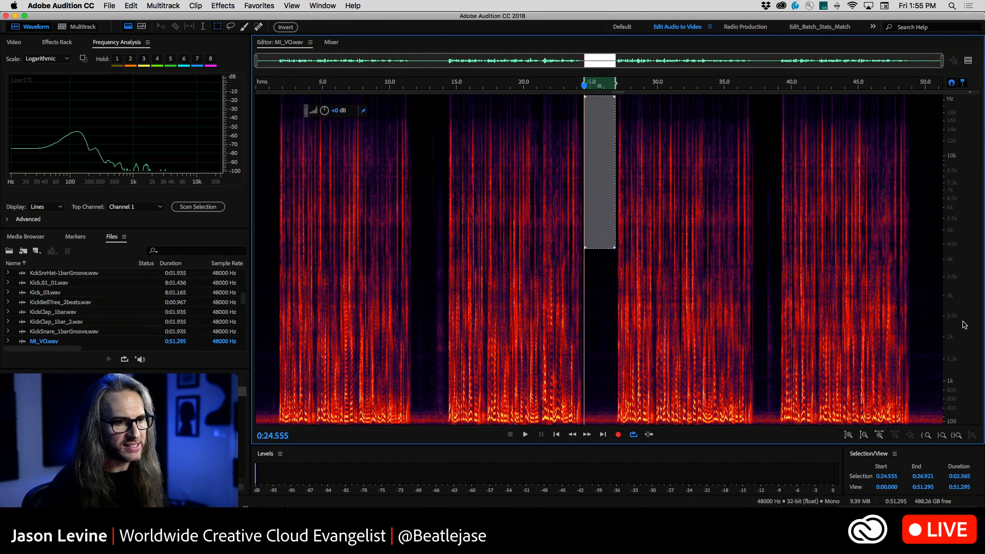
{"action": "left_click_drag", "start_coordinate": [963, 322], "coordinate": [948, 466]}
{"action": "left_click_drag", "start_coordinate": [960, 137], "coordinate": [963, 257]}
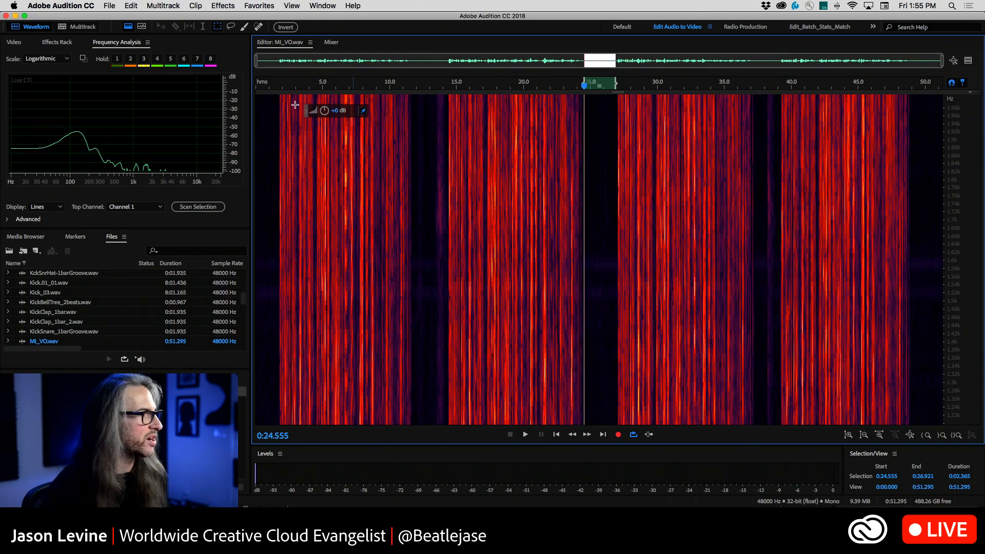
{"action": "left_click", "coordinate": [61, 5]}
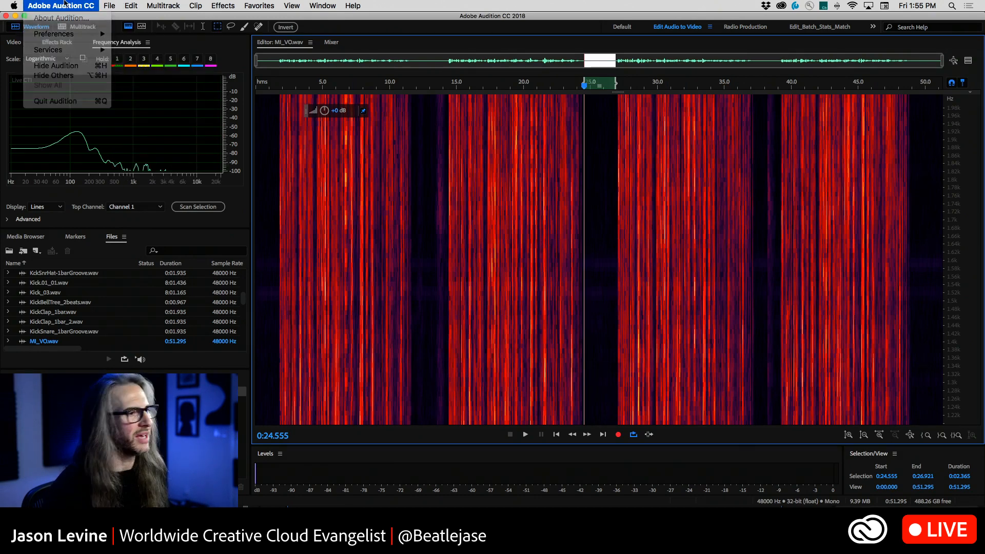
Marquee-select the narrow noise band around 1.6 kHz in the gap from about 0:24.9 to 0:26.7, audition it, and clear the selection
{"action": "left_click_drag", "start_coordinate": [588, 246], "coordinate": [612, 313]}
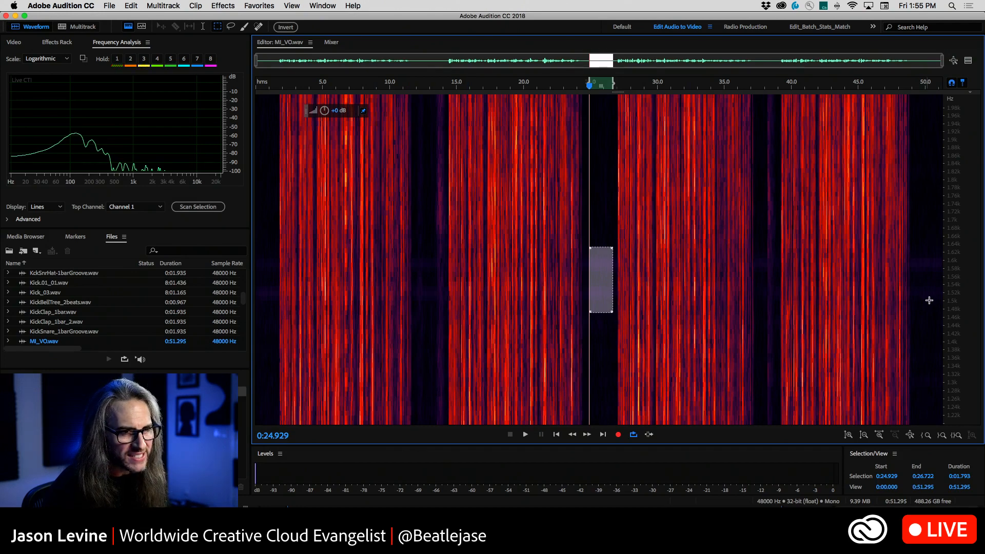
{"action": "left_click", "coordinate": [411, 267]}
{"action": "left_click_drag", "start_coordinate": [589, 253], "coordinate": [613, 270]}
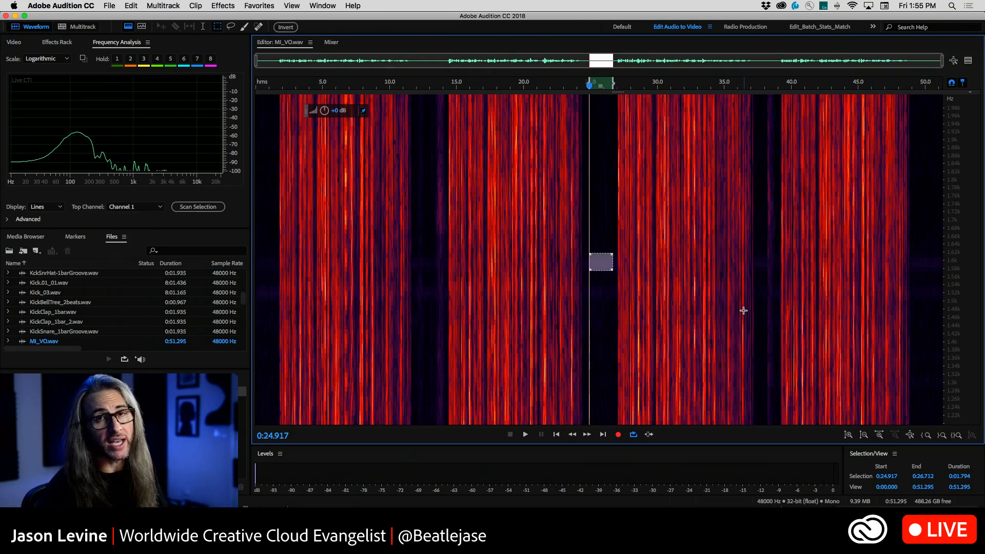
{"action": "key", "text": "space"}
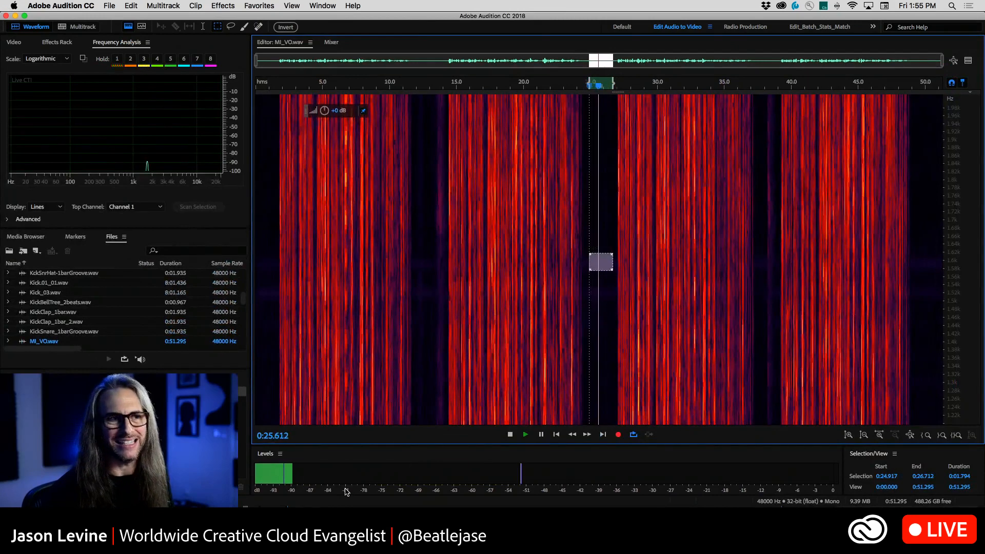
{"action": "key", "text": "space"}
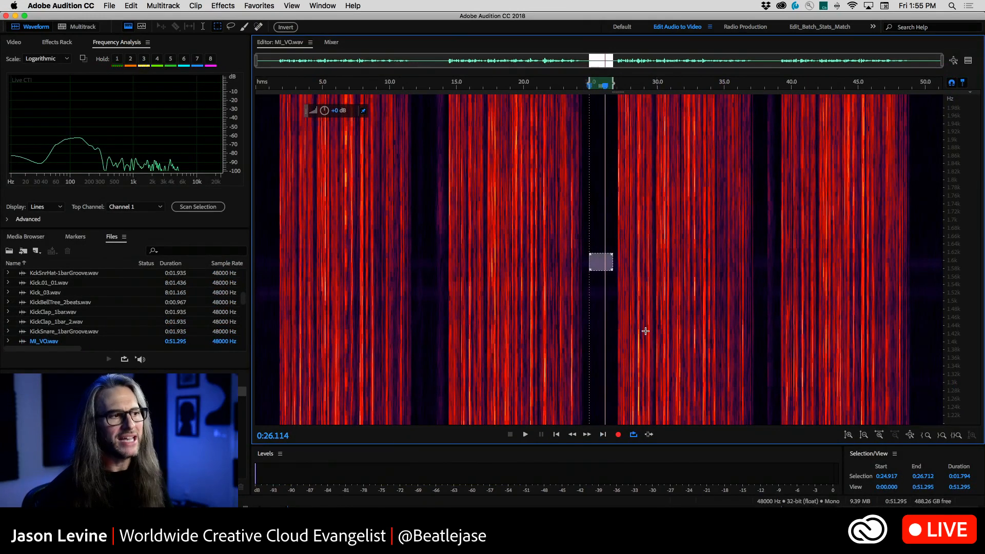
{"action": "left_click", "coordinate": [602, 308]}
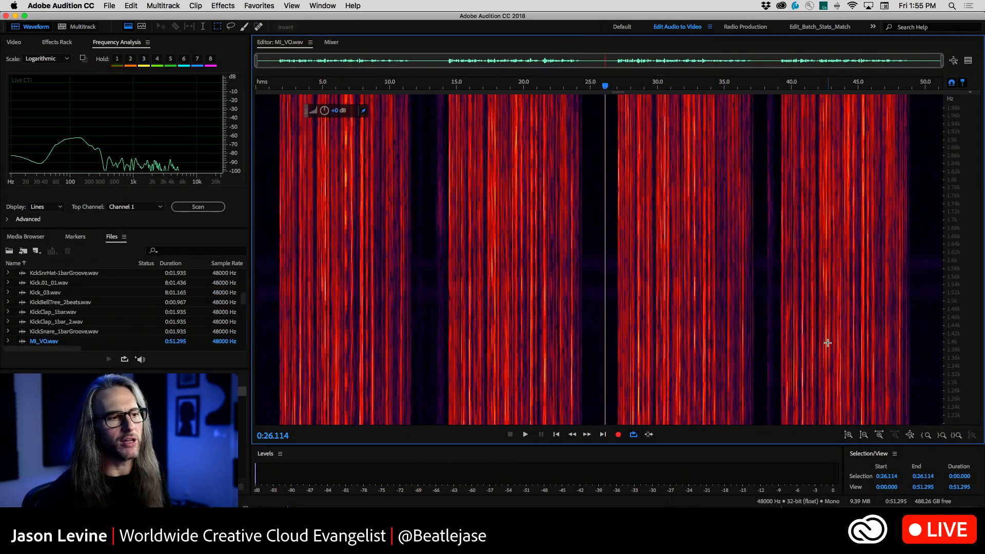
{"action": "scroll", "coordinate": [959, 335], "scroll_direction": "down", "scroll_amount": 10}
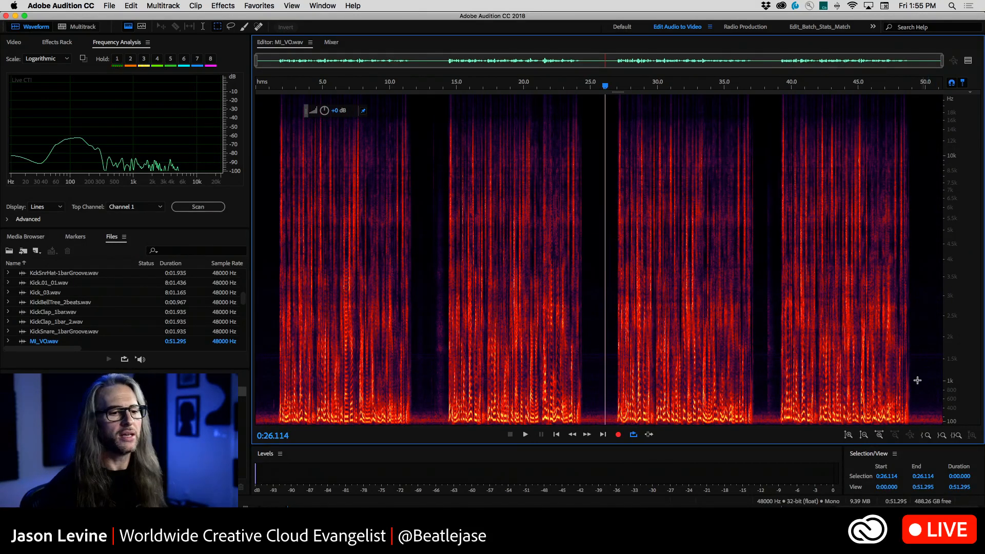
Marquee-select the low-frequency noise after the last phrase, about 0:49.3 to 0:50.8, audition it while examining its low frequencies, and clear the selection
{"action": "left_click_drag", "start_coordinate": [915, 404], "coordinate": [936, 433]}
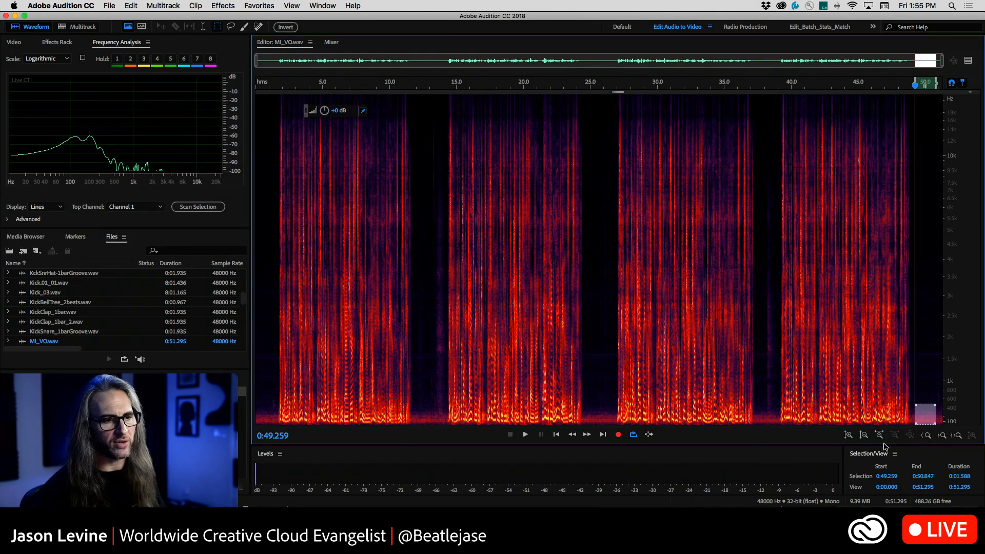
{"action": "key", "text": "space"}
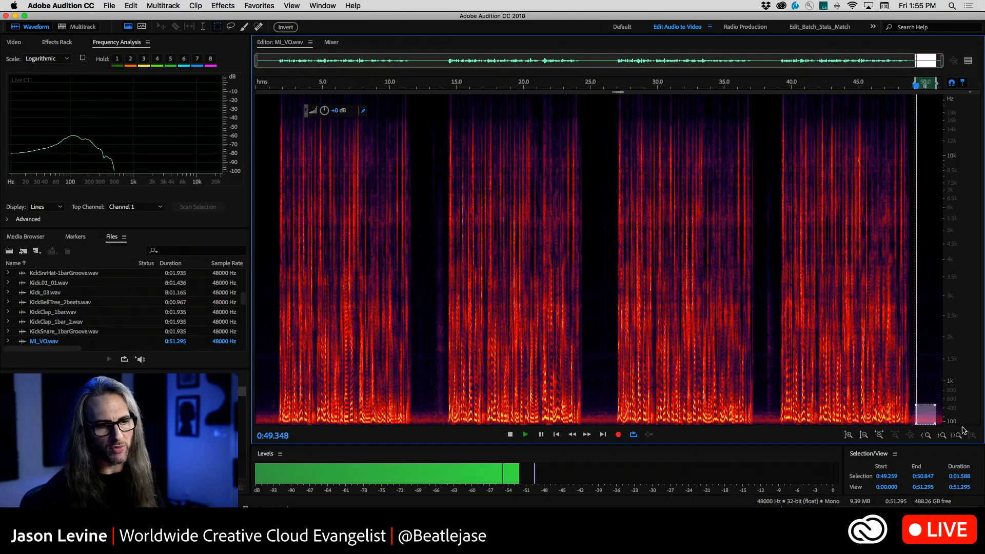
{"action": "left_click_drag", "start_coordinate": [968, 455], "coordinate": [968, 487]}
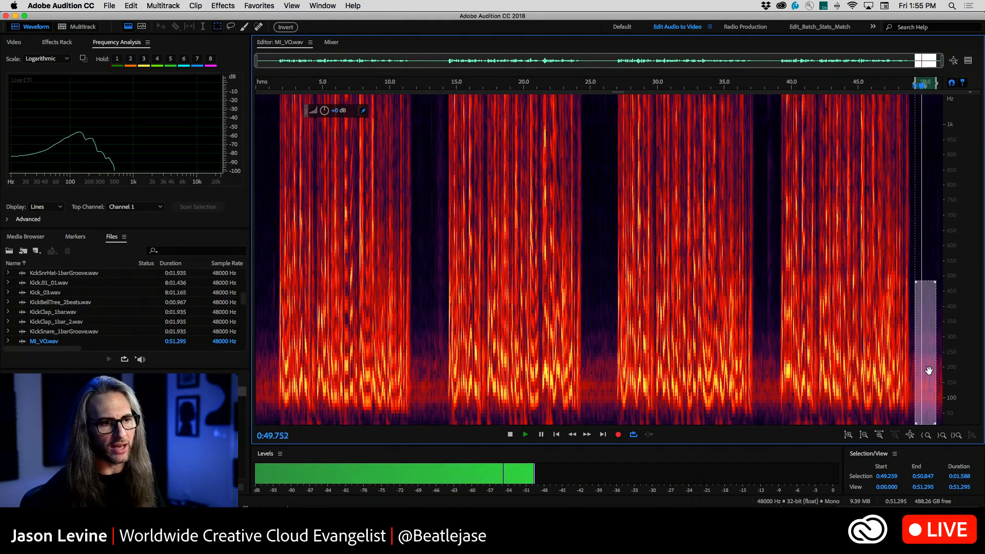
{"action": "key", "text": "space"}
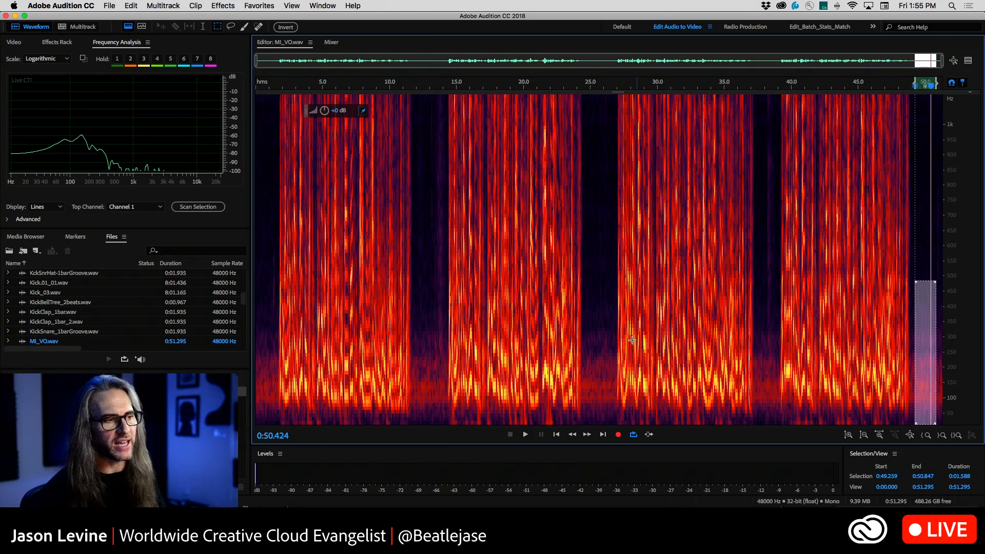
{"action": "left_click", "coordinate": [500, 302]}
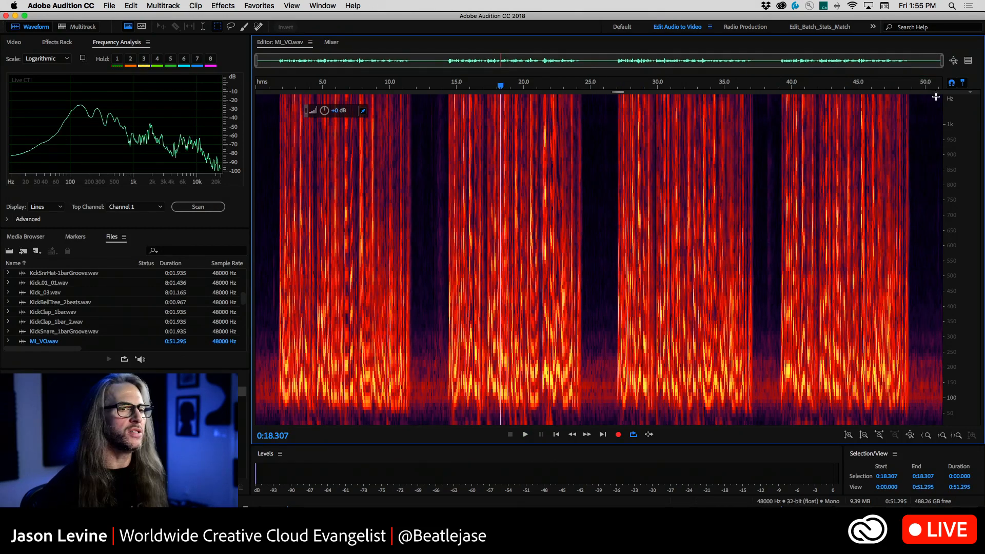
{"action": "scroll", "coordinate": [954, 180], "scroll_direction": "down", "scroll_amount": 5}
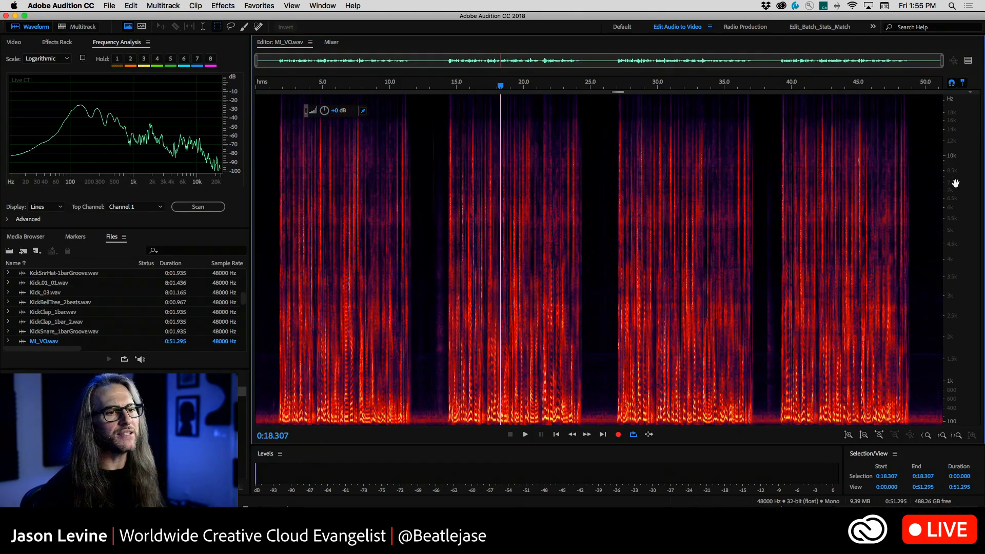
Open the Adaptive Noise Reduction effect for the voice-over, return the playhead to the start, and switch back to the waveform-only view
{"action": "left_click", "coordinate": [223, 5]}
{"action": "mouse_move", "coordinate": [301, 174]}
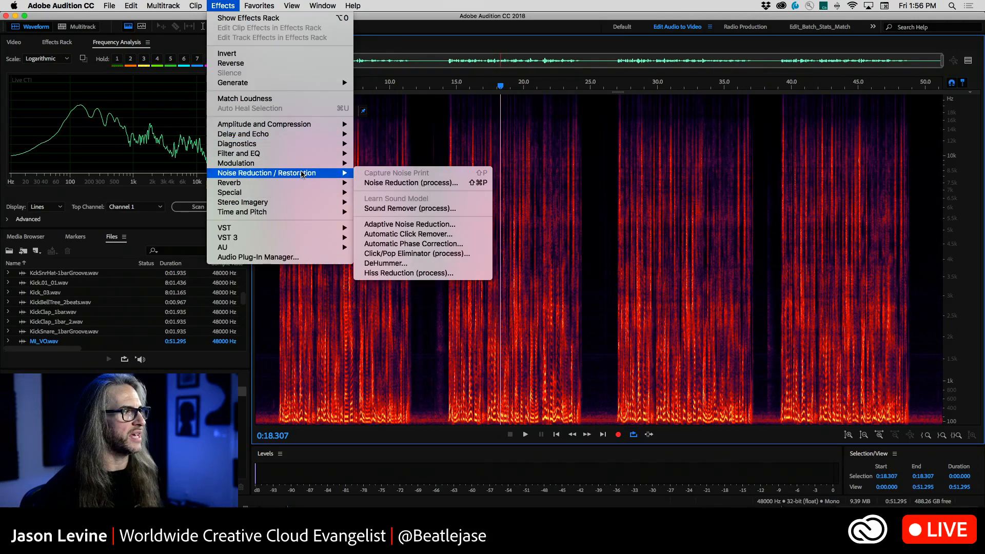
{"action": "left_click", "coordinate": [458, 228]}
{"action": "left_click_drag", "start_coordinate": [622, 248], "coordinate": [702, 69]}
{"action": "left_click_drag", "start_coordinate": [500, 87], "coordinate": [181, 100]}
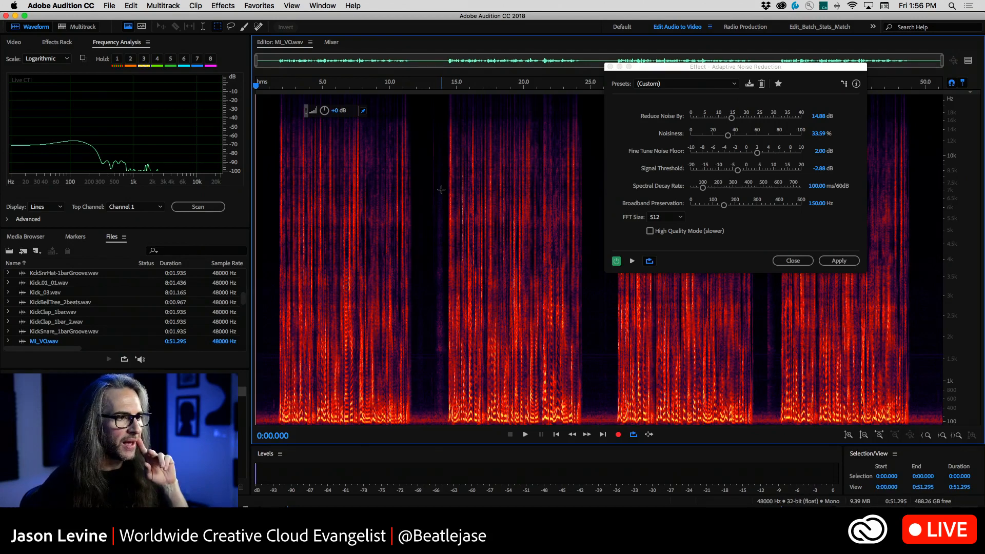
{"action": "left_click", "coordinate": [128, 27]}
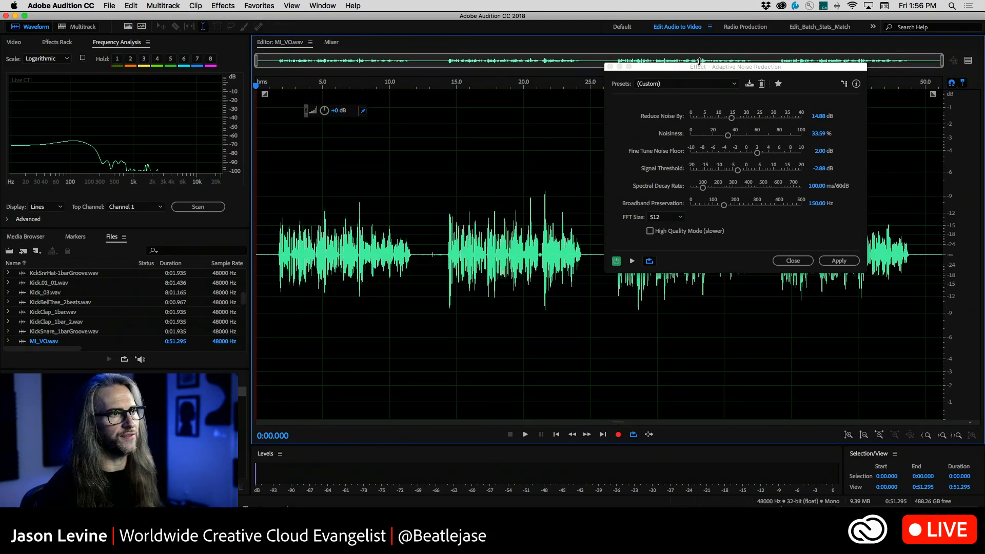
{"action": "left_click_drag", "start_coordinate": [699, 66], "coordinate": [660, 139]}
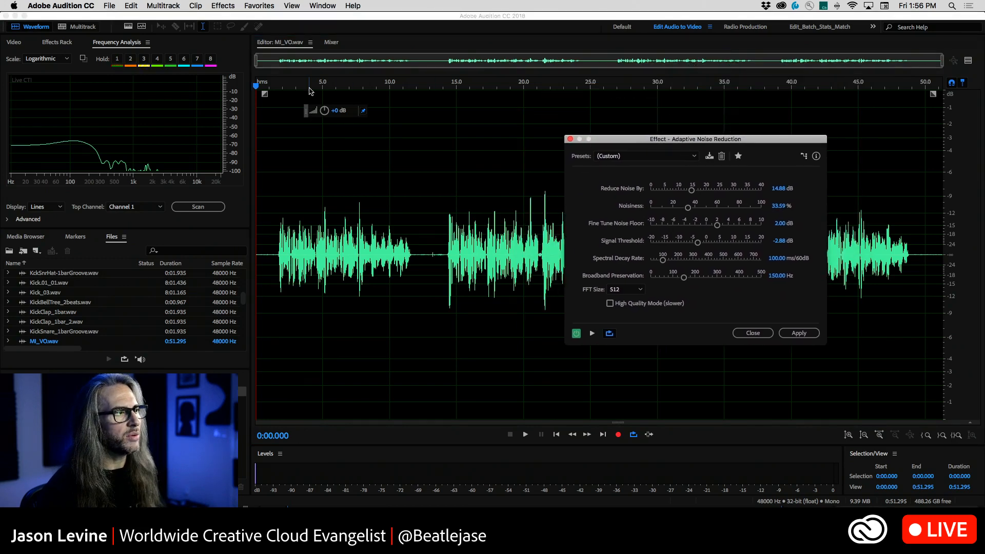
Normalize the entire voice-over to -3 dB
{"action": "left_click", "coordinate": [223, 5]}
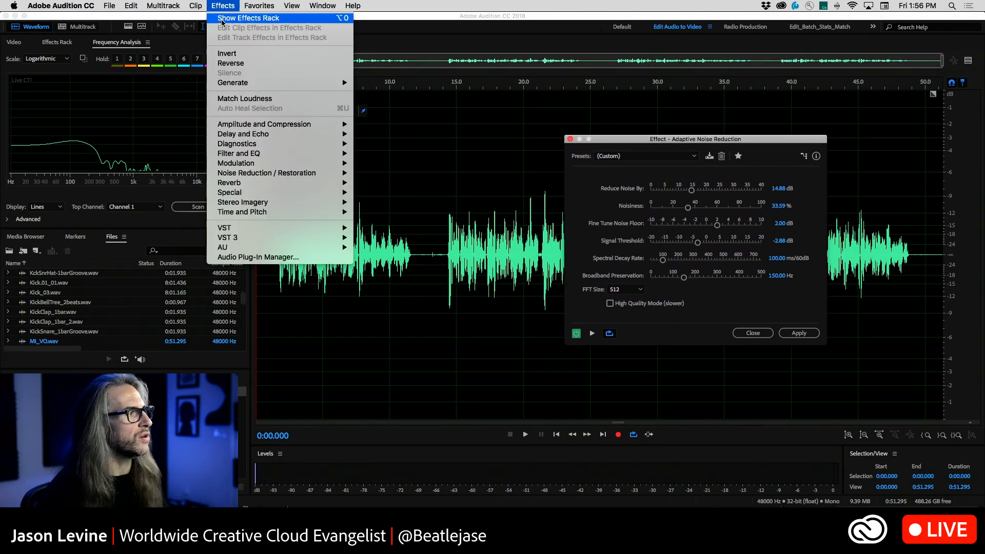
{"action": "mouse_move", "coordinate": [307, 124]}
{"action": "left_click", "coordinate": [431, 211]}
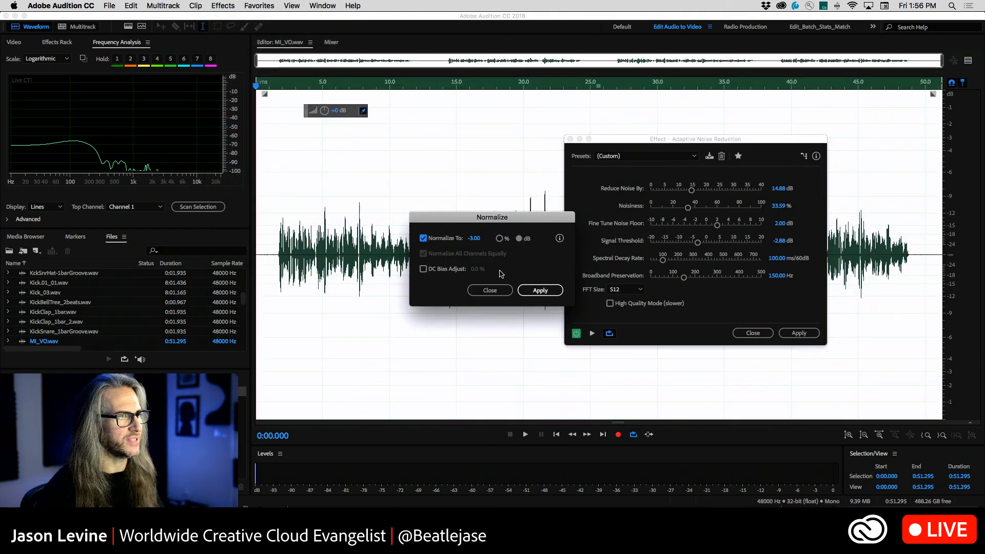
{"action": "left_click", "coordinate": [539, 292]}
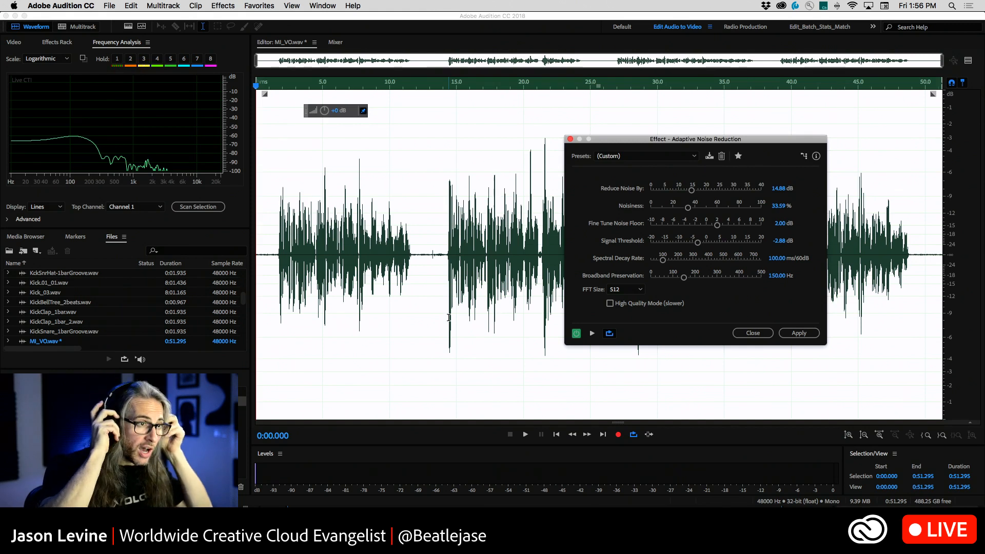
Load the Default preset in Adaptive Noise Reduction and place the playhead at the first phrase, about 0:02.1
{"action": "left_click", "coordinate": [676, 156]}
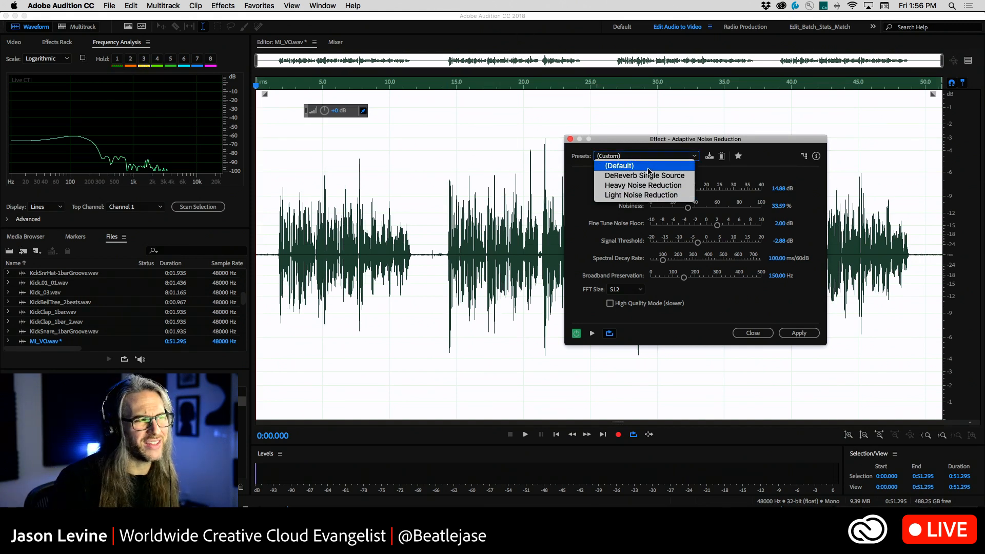
{"action": "left_click", "coordinate": [620, 166]}
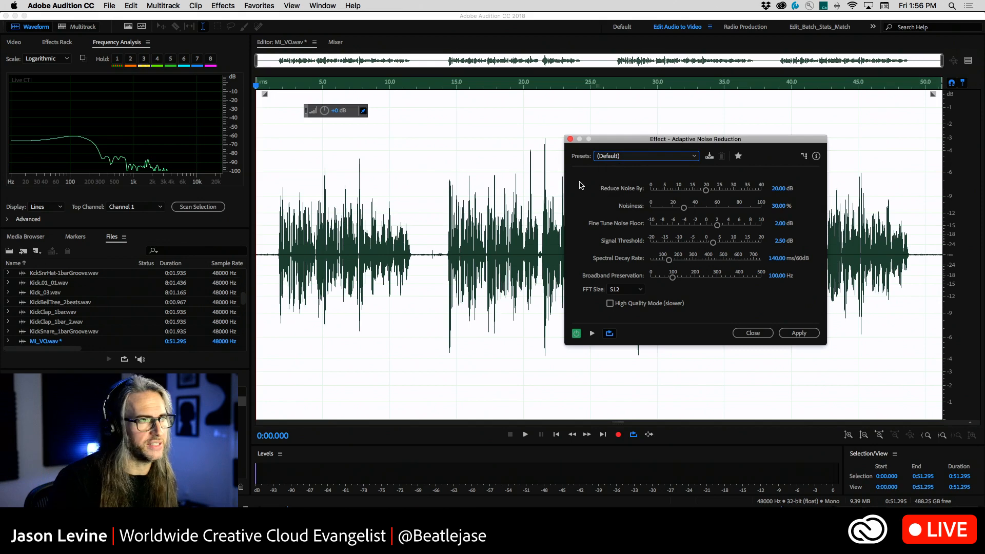
{"action": "left_click", "coordinate": [626, 156]}
{"action": "left_click", "coordinate": [631, 155]}
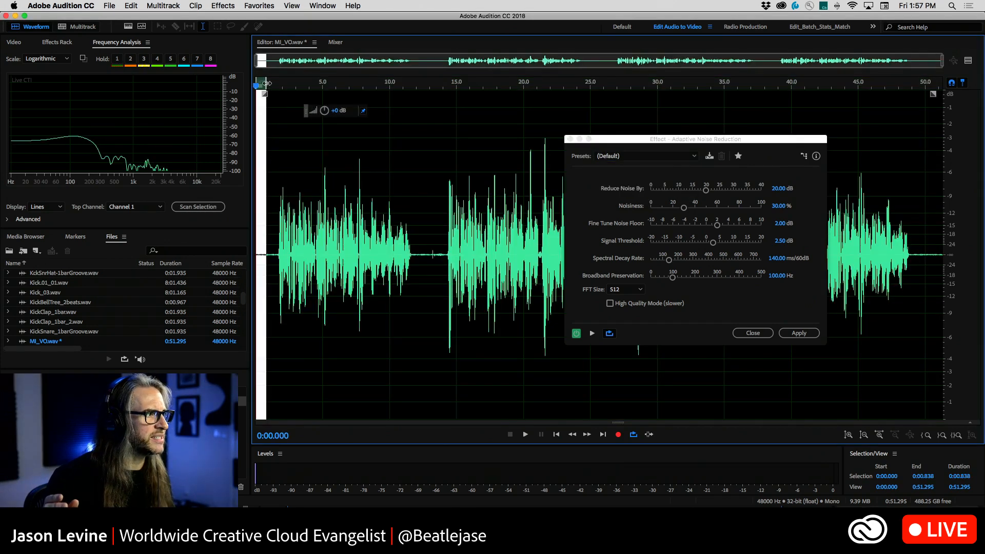
{"action": "left_click", "coordinate": [282, 99]}
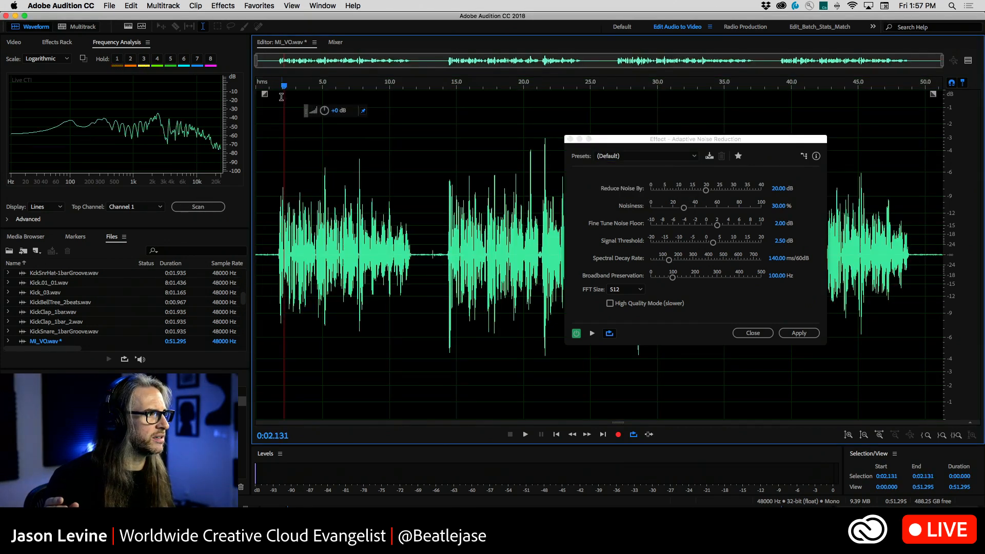
Preview the voice-over from the start with Adaptive Noise Reduction switched off and on again, and apply the effect to the entire file
{"action": "key", "text": "Home"}
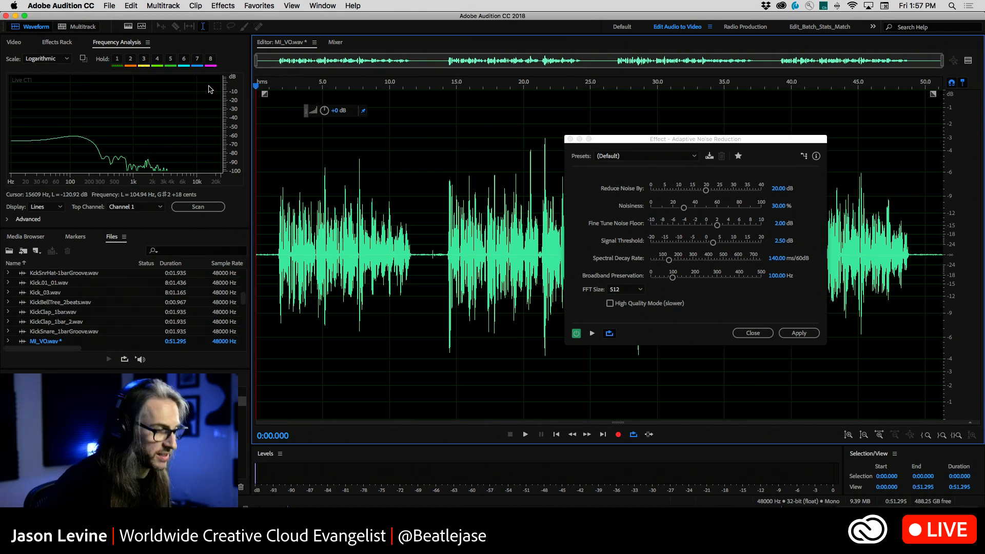
{"action": "key", "text": "space"}
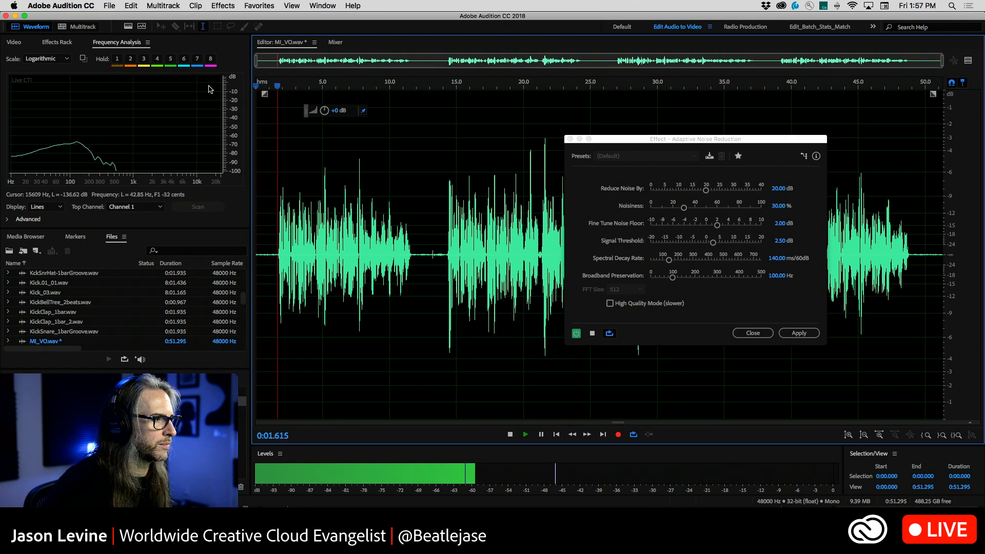
{"action": "left_click", "coordinate": [576, 334]}
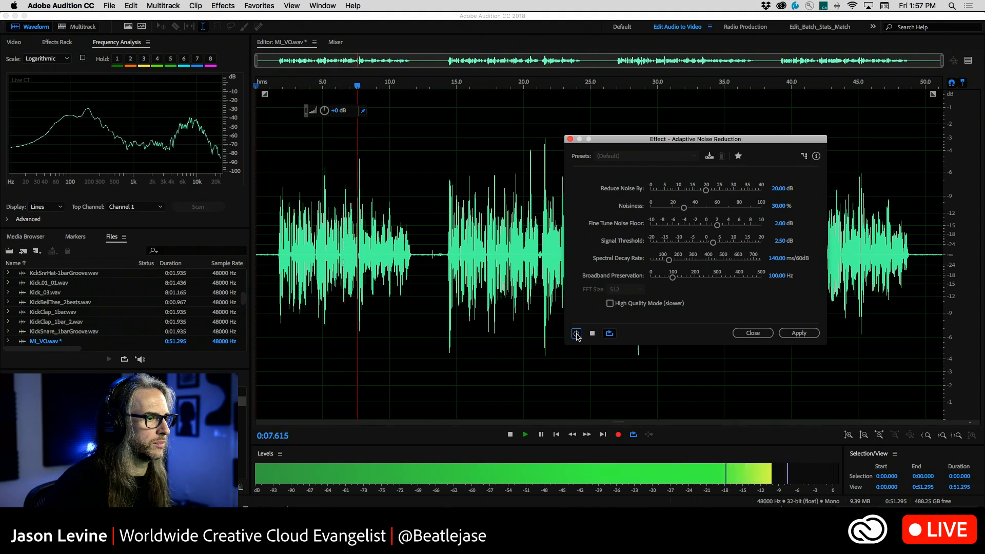
{"action": "left_click", "coordinate": [576, 334]}
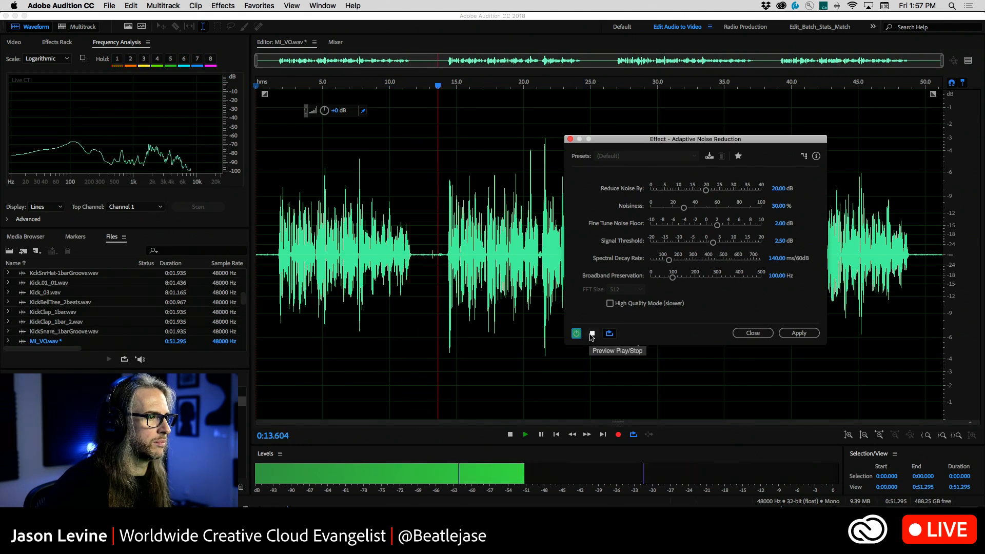
{"action": "left_click", "coordinate": [591, 334]}
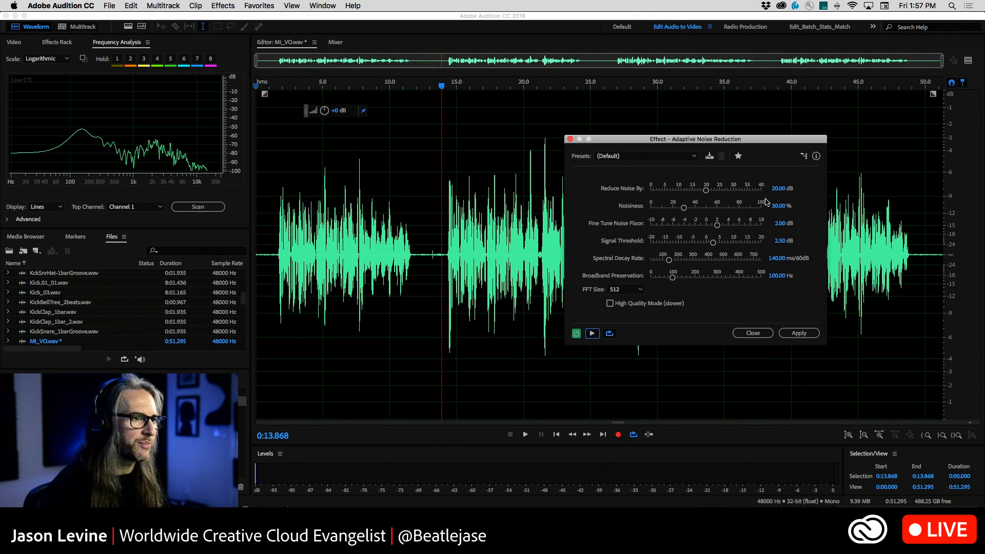
{"action": "left_click", "coordinate": [799, 333]}
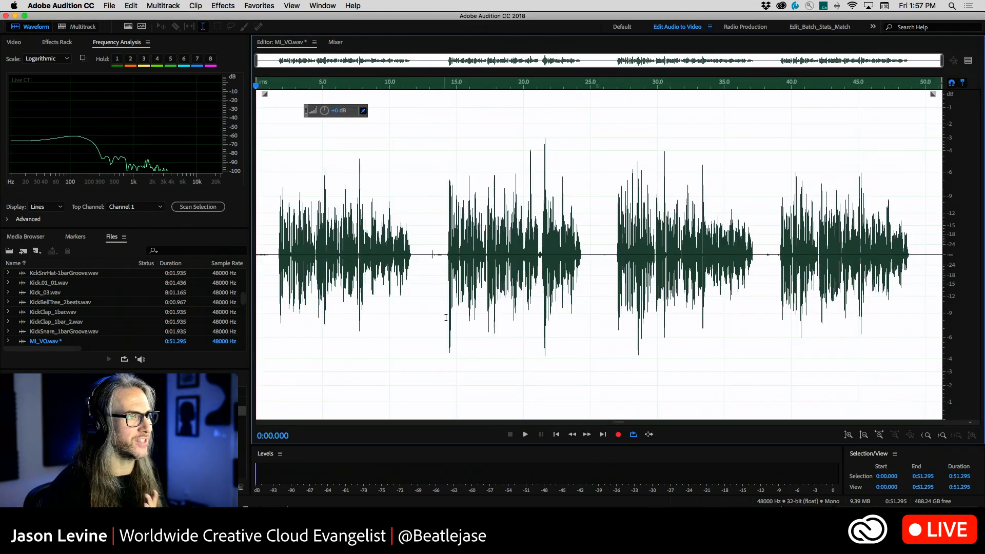
Magnify the waveform before the first phrase, select the residual noise from about 0:00.2 to 0:00.75, and audition it
{"action": "left_click_drag", "start_coordinate": [312, 87], "coordinate": [168, 88]}
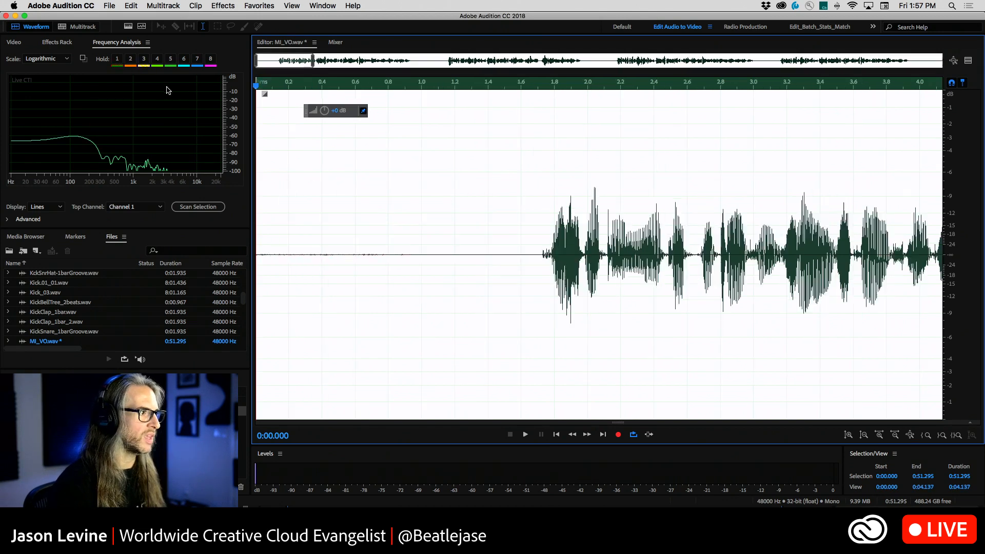
{"action": "scroll", "coordinate": [949, 256], "scroll_direction": "up", "scroll_amount": 4}
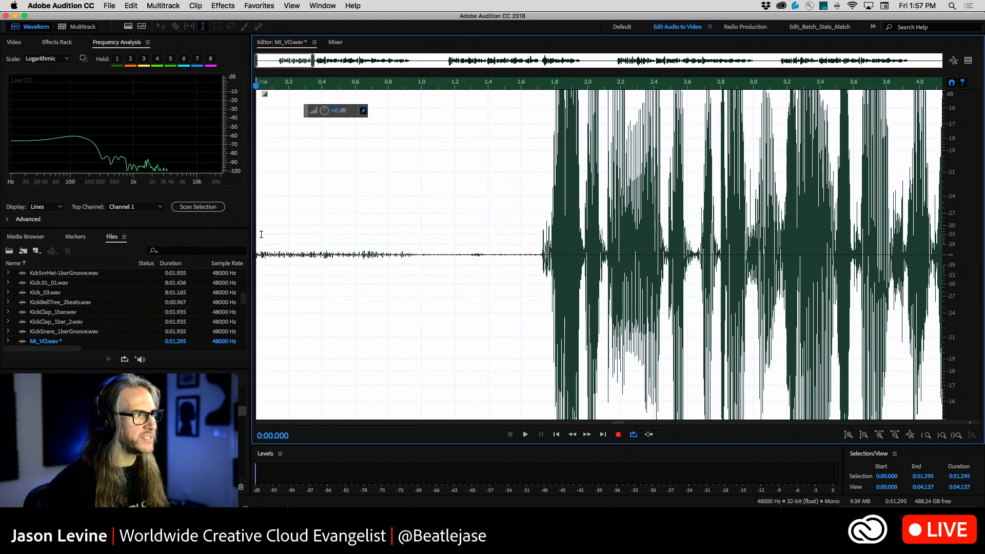
{"action": "left_click_drag", "start_coordinate": [263, 253], "coordinate": [418, 262]}
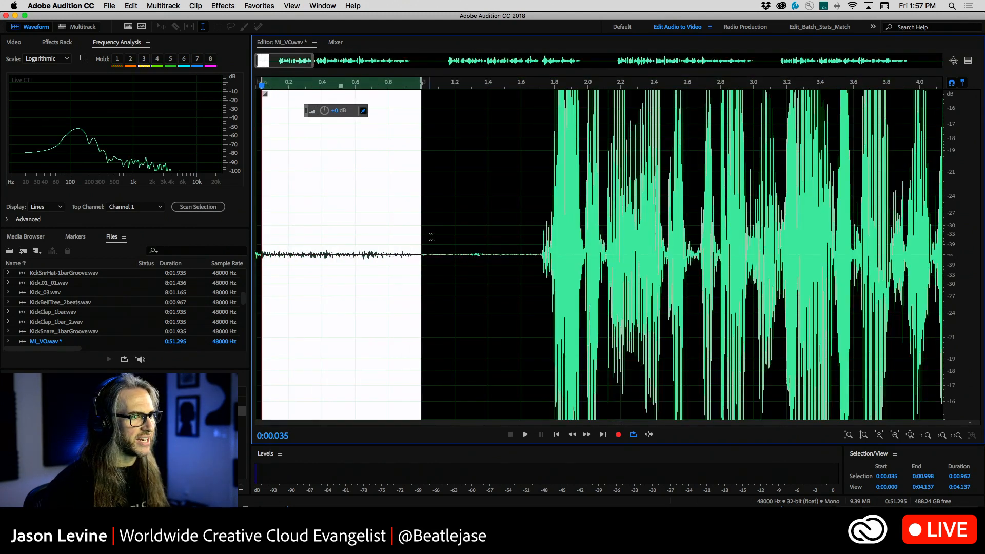
{"action": "left_click", "coordinate": [431, 236]}
{"action": "left_click_drag", "start_coordinate": [425, 224], "coordinate": [538, 255]}
{"action": "left_click_drag", "start_coordinate": [380, 255], "coordinate": [291, 257]}
{"action": "key", "text": "space"}
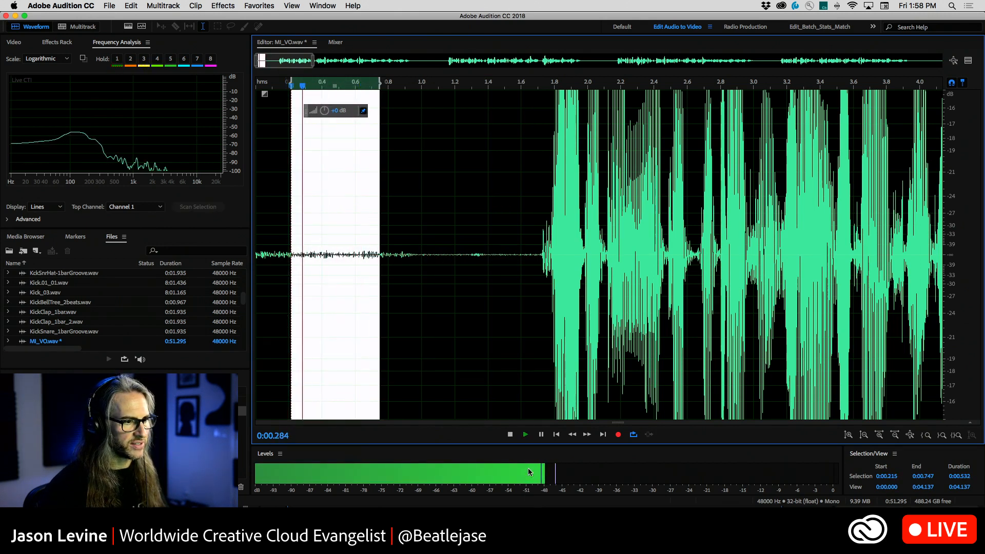
{"action": "key", "text": "space"}
Select the quiet stretch just before the first phrase, about 0:01.5 to 0:01.66, audition it, and clear the selection
{"action": "left_click_drag", "start_coordinate": [507, 259], "coordinate": [532, 261]}
{"action": "key", "text": "space"}
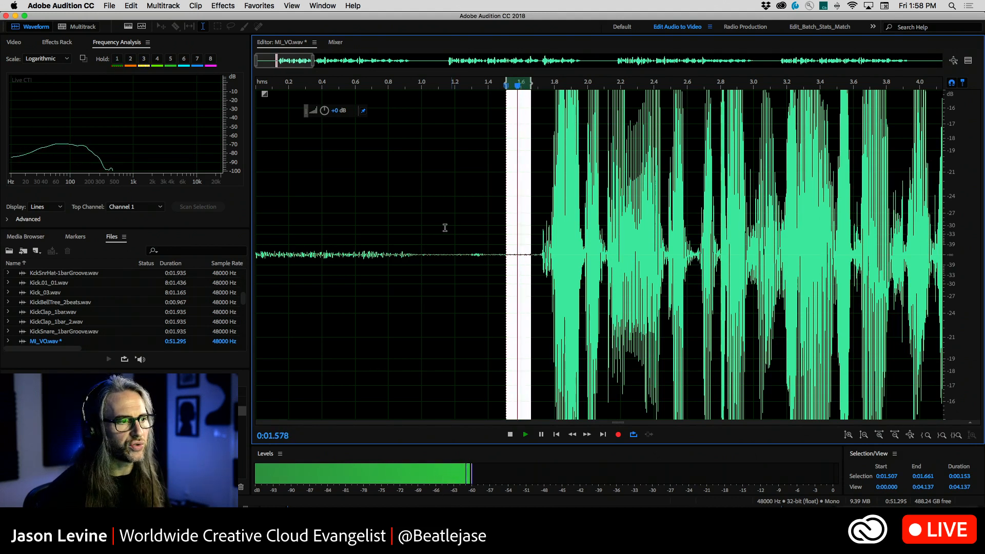
{"action": "scroll", "coordinate": [436, 262], "scroll_direction": "down", "scroll_amount": 1}
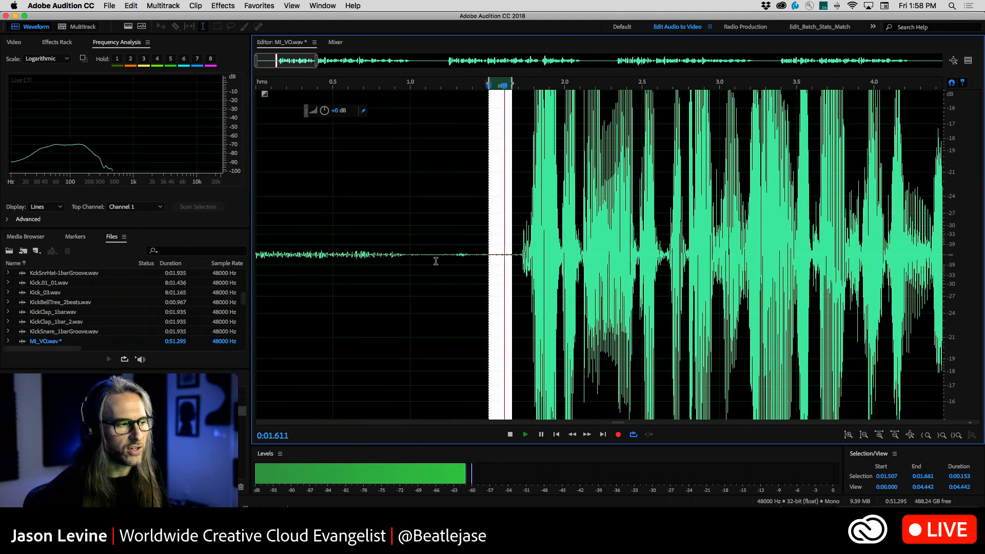
{"action": "key", "text": "space"}
{"action": "left_click", "coordinate": [436, 261]}
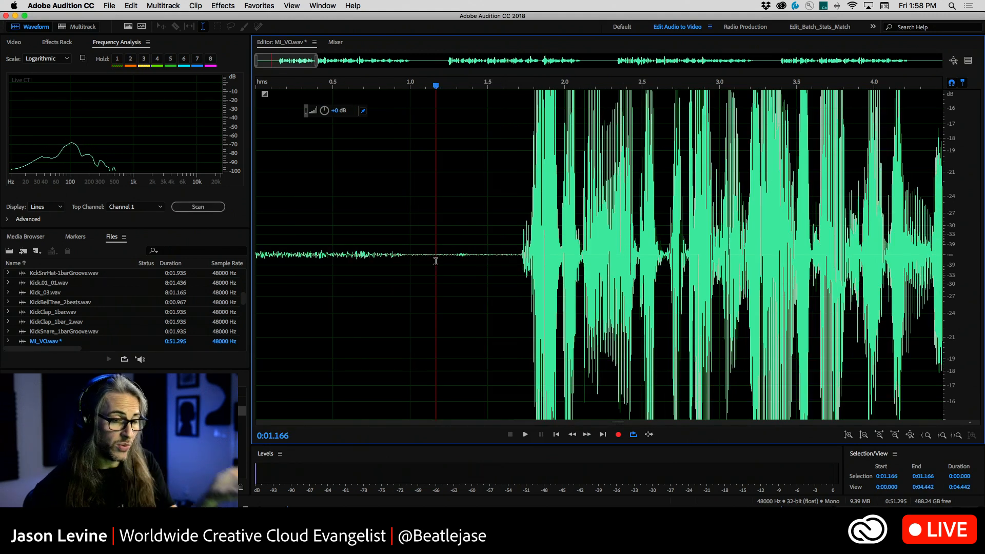
Reopen the Adaptive Noise Reduction settings by repeating the last command, review them, and close them without applying
{"action": "left_click", "coordinate": [209, 5]}
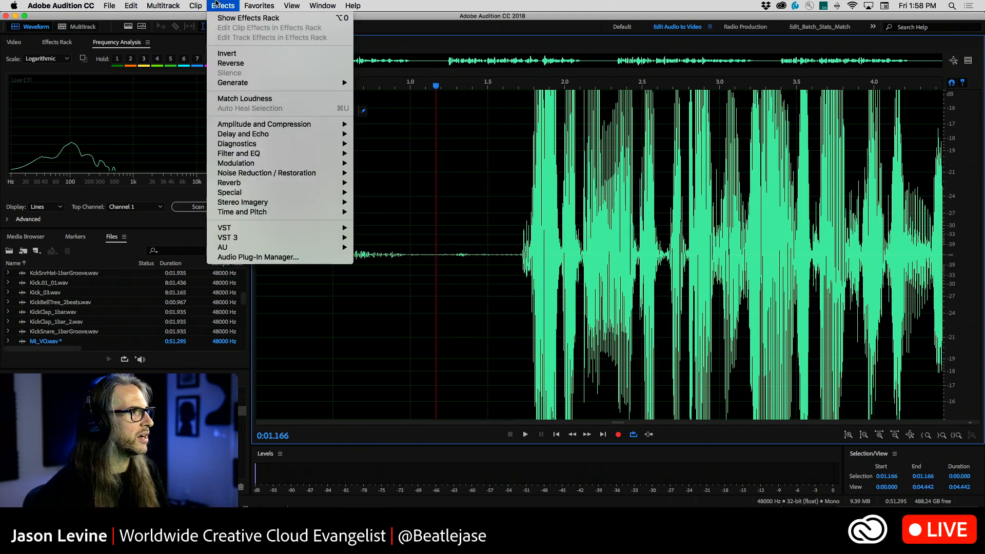
{"action": "mouse_move", "coordinate": [130, 4]}
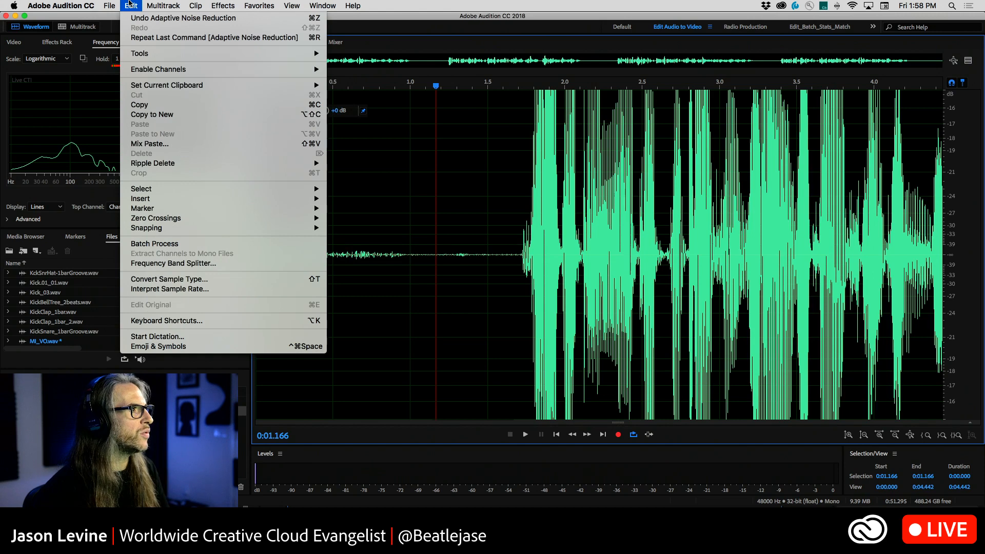
{"action": "left_click", "coordinate": [154, 38]}
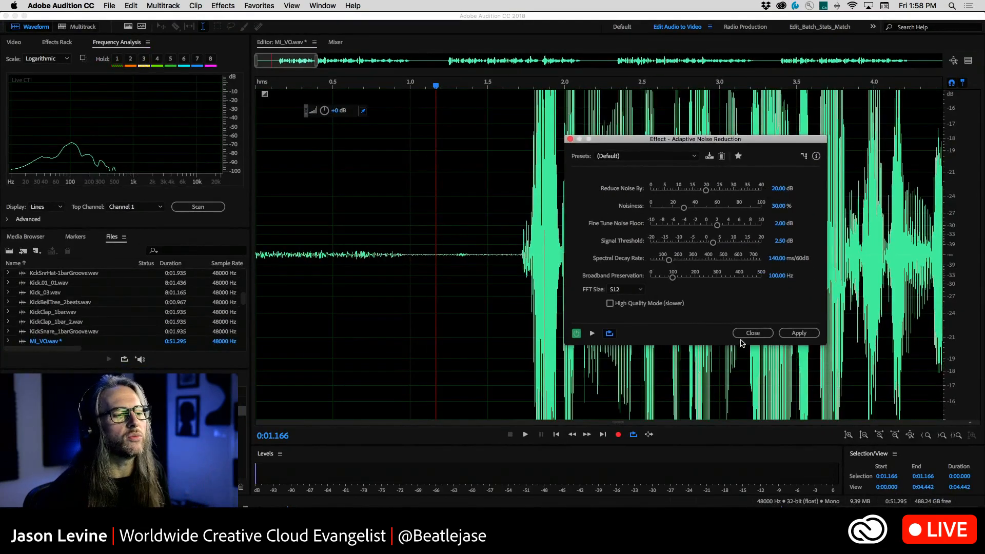
{"action": "left_click", "coordinate": [744, 334]}
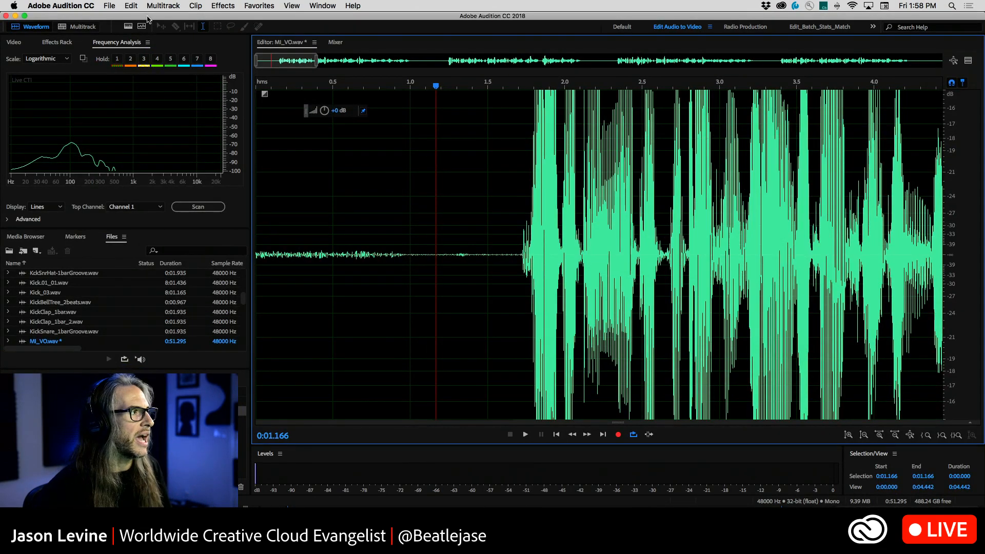
Show the spectral frequency display and bring the entire voice-over into view, placing the playhead in the second phrase, about 0:16.6
{"action": "left_click", "coordinate": [130, 26]}
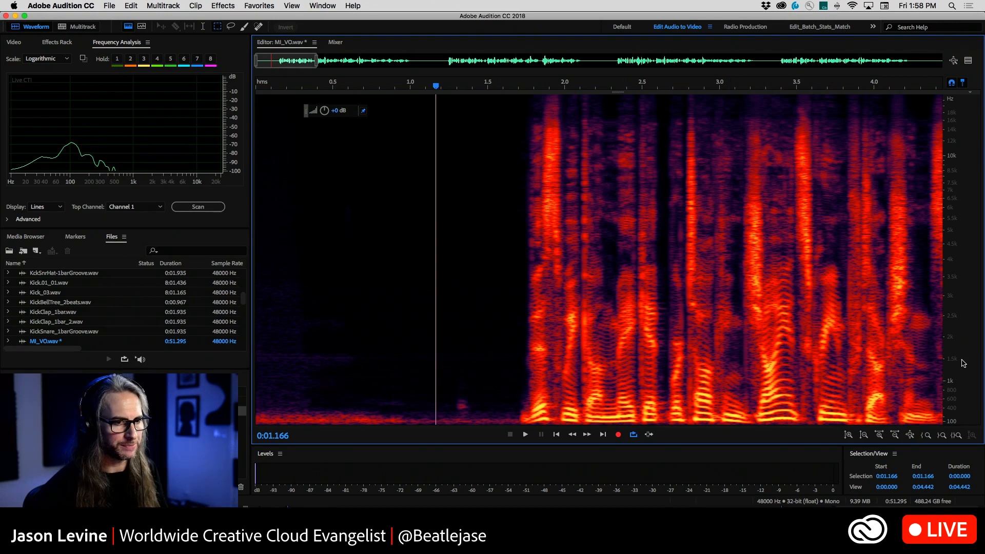
{"action": "scroll", "coordinate": [963, 359], "scroll_direction": "up", "scroll_amount": 5}
{"action": "scroll", "coordinate": [963, 359], "scroll_direction": "down", "scroll_amount": 5}
{"action": "scroll", "coordinate": [492, 193], "scroll_direction": "down", "scroll_amount": 10}
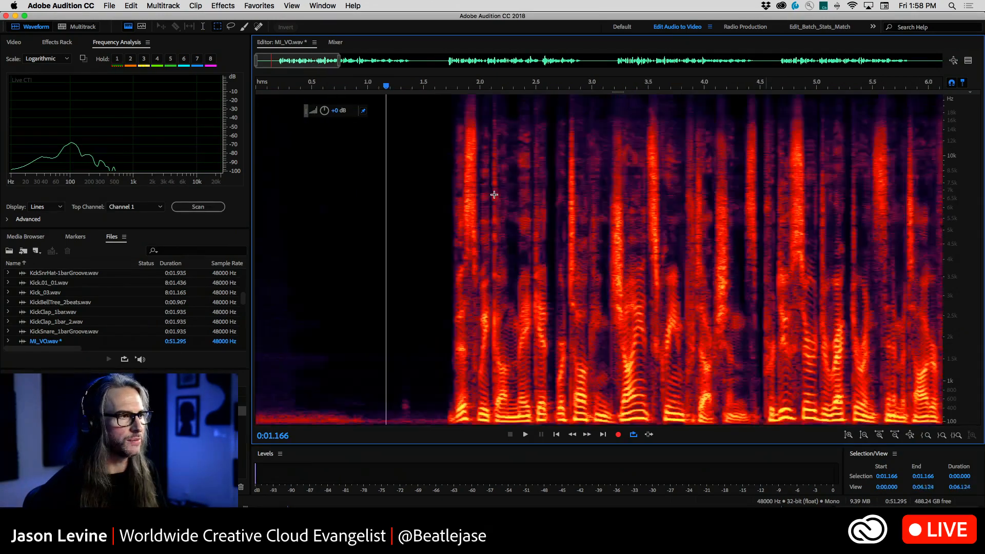
{"action": "left_click", "coordinate": [478, 350]}
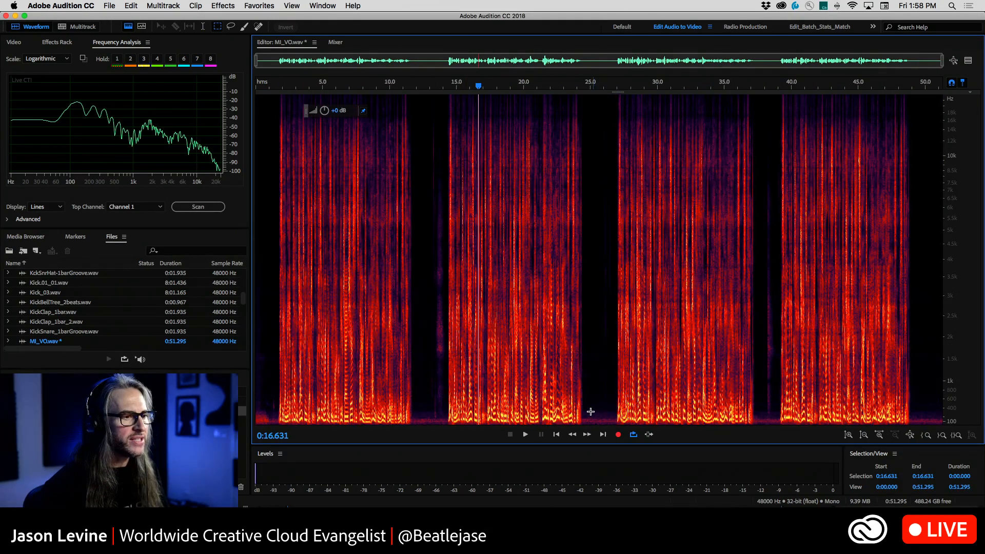
Marquee-select the noise below about 320 Hz between the second and third phrases, about 0:25.0 to 0:26.7, audition it, and clear the selection
{"action": "left_click_drag", "start_coordinate": [590, 412], "coordinate": [614, 435]}
{"action": "scroll", "coordinate": [946, 397], "scroll_direction": "up", "scroll_amount": 5}
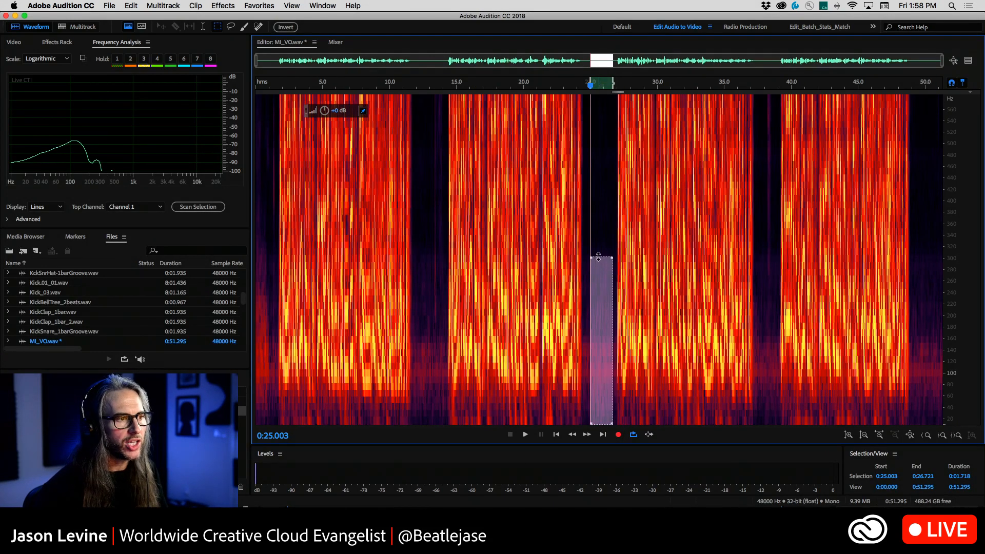
{"action": "mouse_move", "coordinate": [598, 257]}
{"action": "left_mouse_down"}
{"action": "mouse_move", "coordinate": [599, 187]}
{"action": "mouse_move", "coordinate": [611, 477]}
{"action": "mouse_move", "coordinate": [613, 235]}
{"action": "mouse_move", "coordinate": [610, 245]}
{"action": "left_mouse_up"}
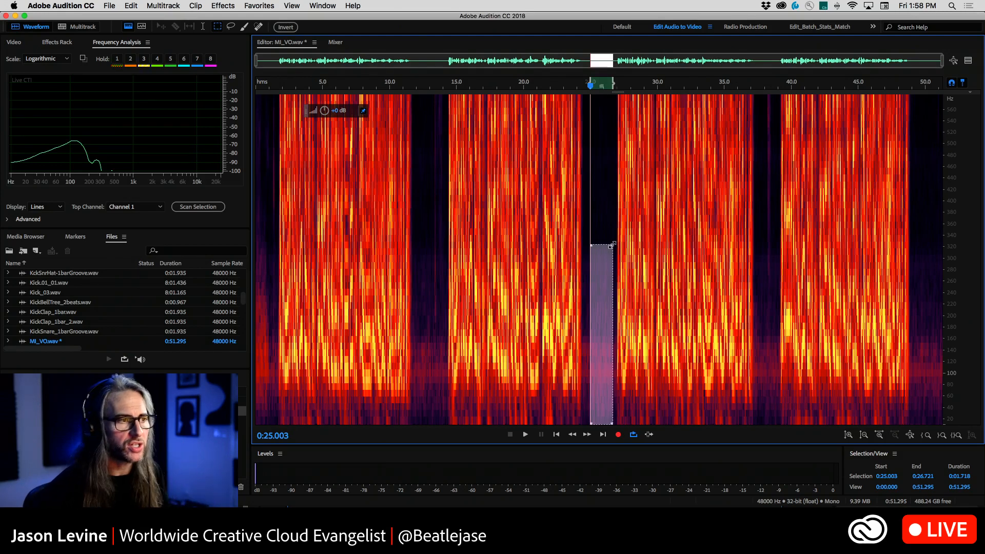
{"action": "key", "text": "space"}
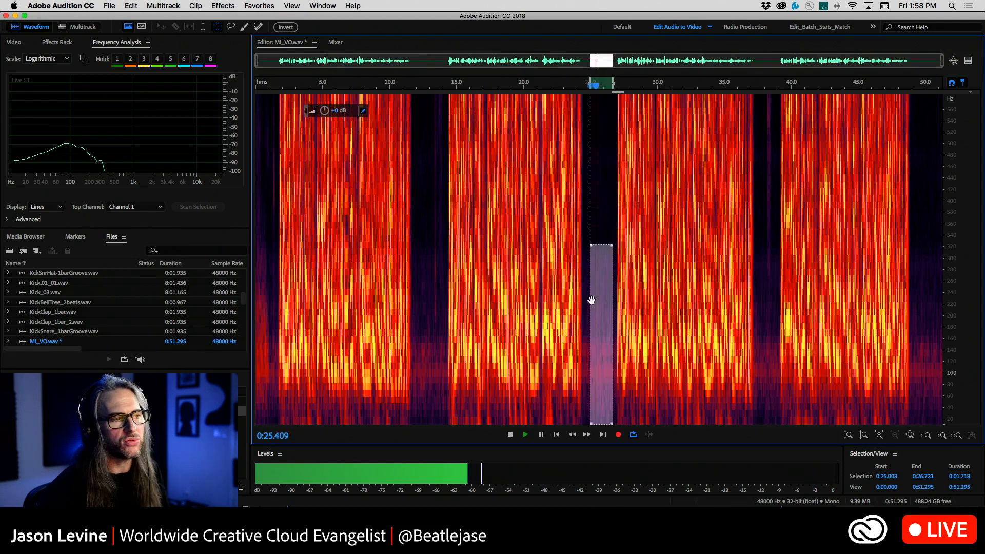
{"action": "left_click", "coordinate": [588, 318]}
Marquee-select the noise below about 310 Hz from about 0:25.2 to 0:26.3, capture it as the noise print, and audition it
{"action": "left_click_drag", "start_coordinate": [593, 251], "coordinate": [609, 444]}
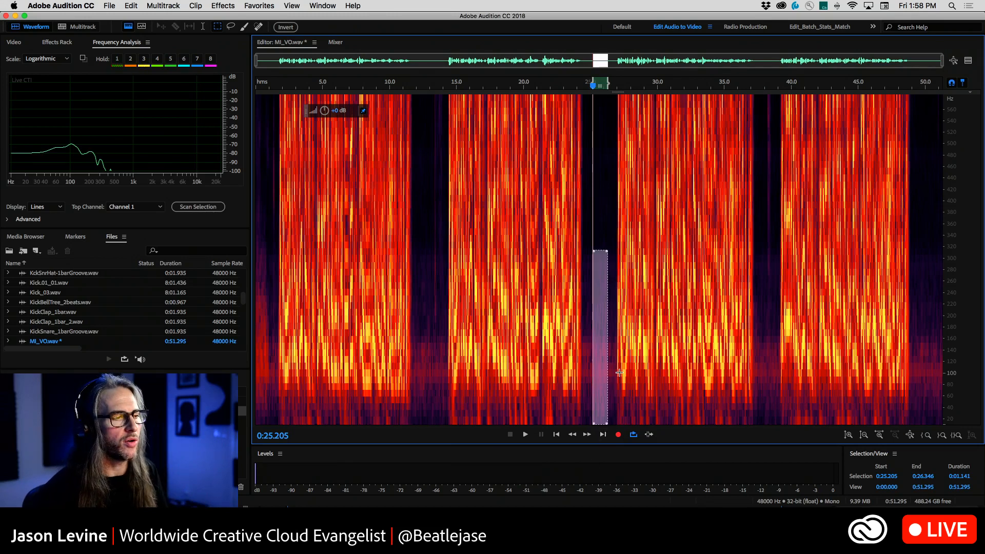
{"action": "right_click", "coordinate": [598, 313]}
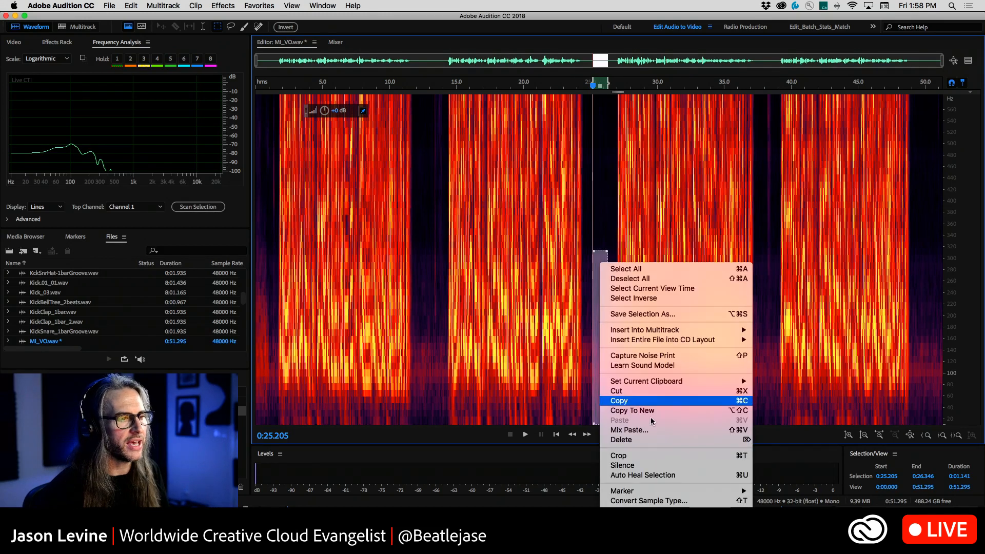
{"action": "left_click", "coordinate": [673, 355]}
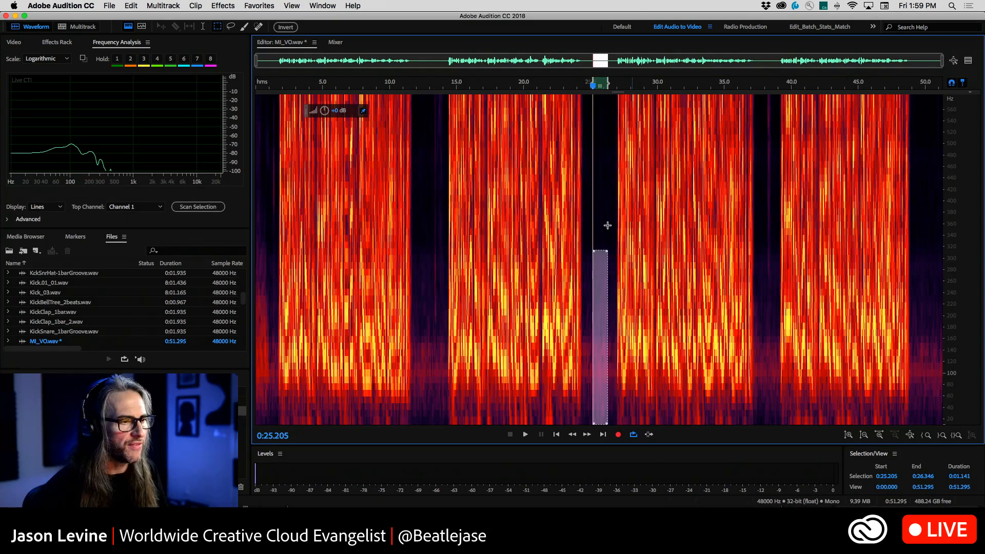
{"action": "key", "text": "space"}
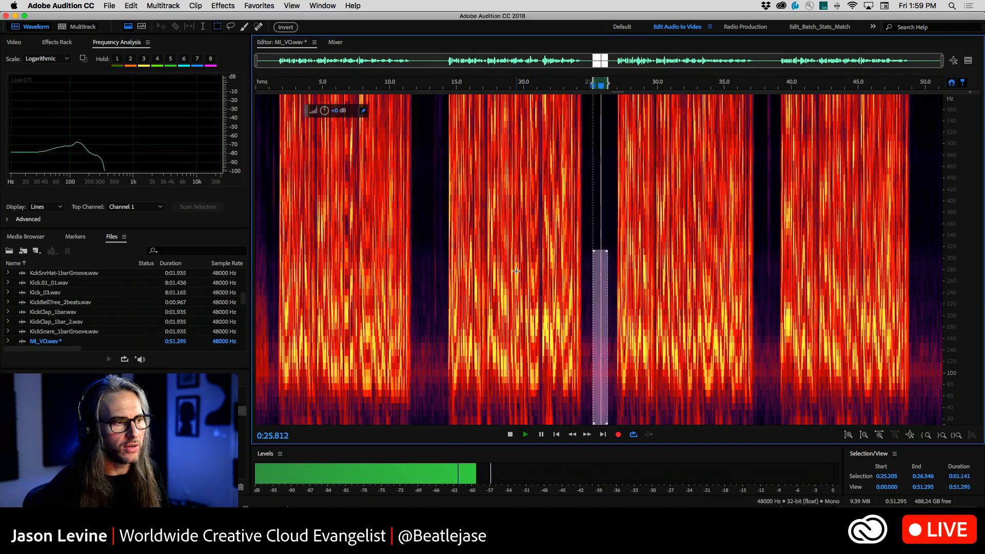
Examine the gaps between phrases by marquee-selecting the areas above, along and below about 300 Hz, clearing each selection
{"action": "left_click_drag", "start_coordinate": [422, 137], "coordinate": [451, 184]}
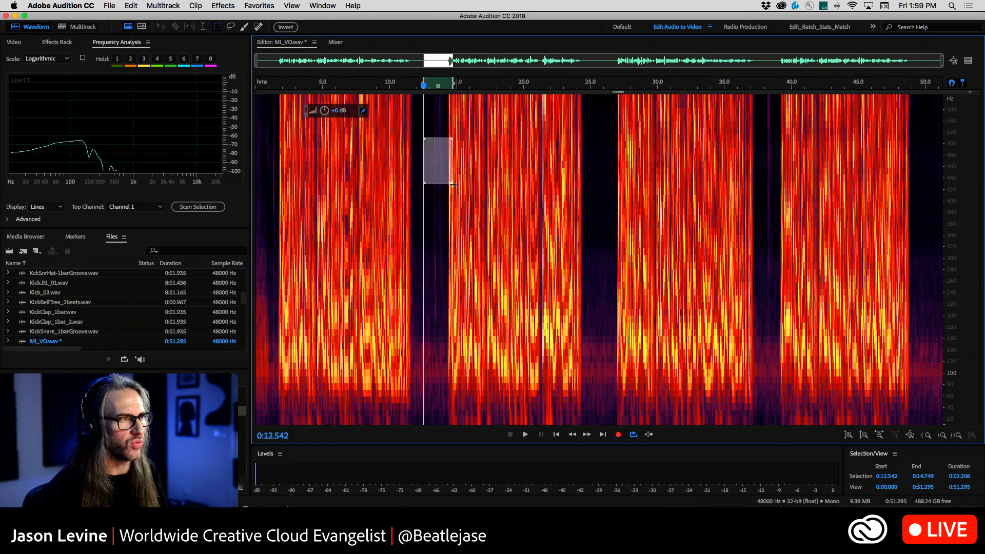
{"action": "left_click", "coordinate": [436, 206]}
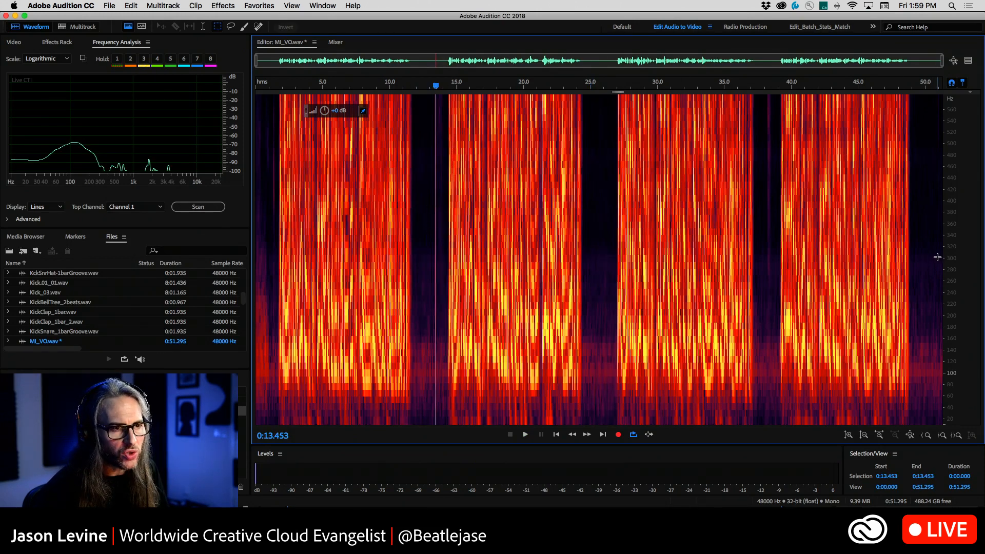
{"action": "left_click_drag", "start_coordinate": [937, 257], "coordinate": [504, 257]}
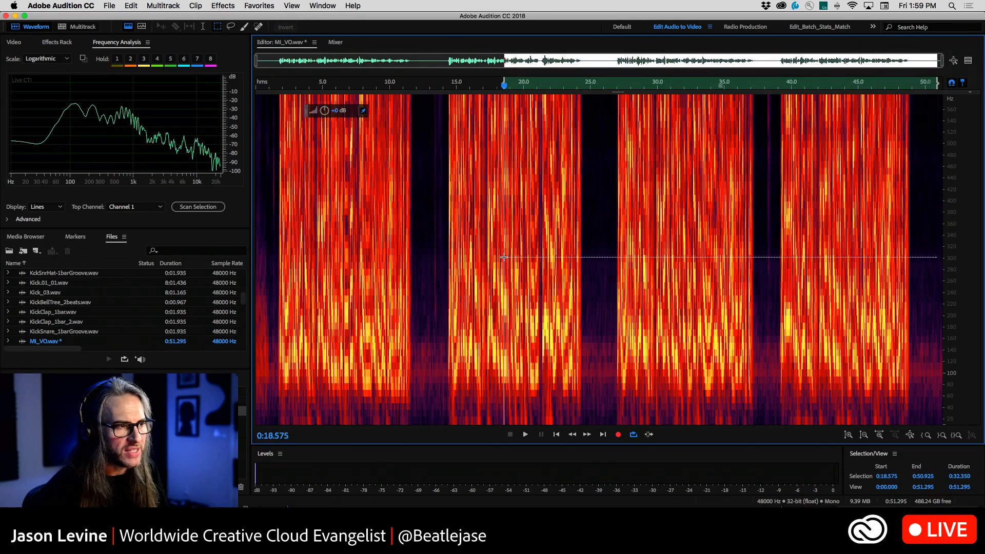
{"action": "left_click", "coordinate": [585, 209]}
{"action": "left_click_drag", "start_coordinate": [599, 255], "coordinate": [959, 256]}
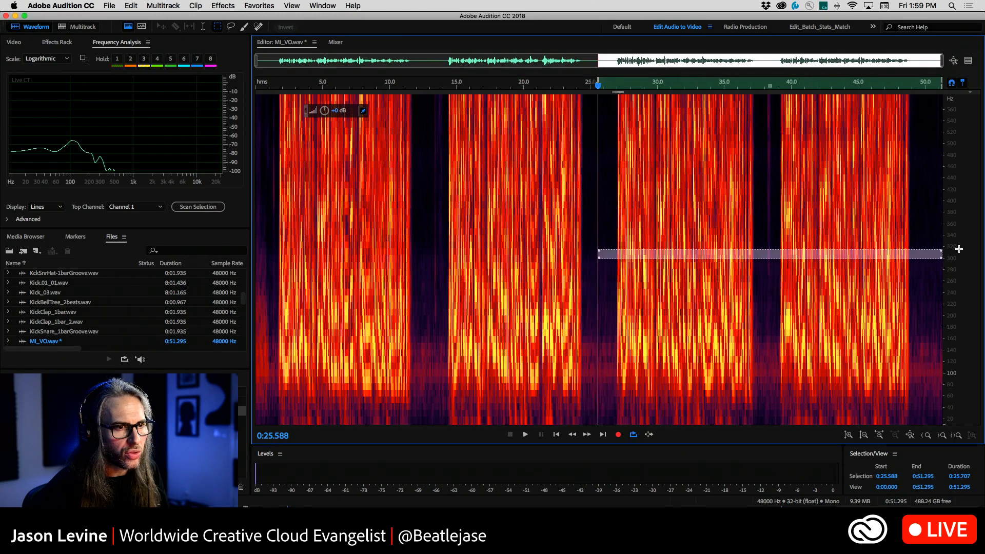
{"action": "left_click", "coordinate": [600, 246]}
{"action": "left_click_drag", "start_coordinate": [586, 114], "coordinate": [614, 247]}
{"action": "left_click", "coordinate": [609, 263]}
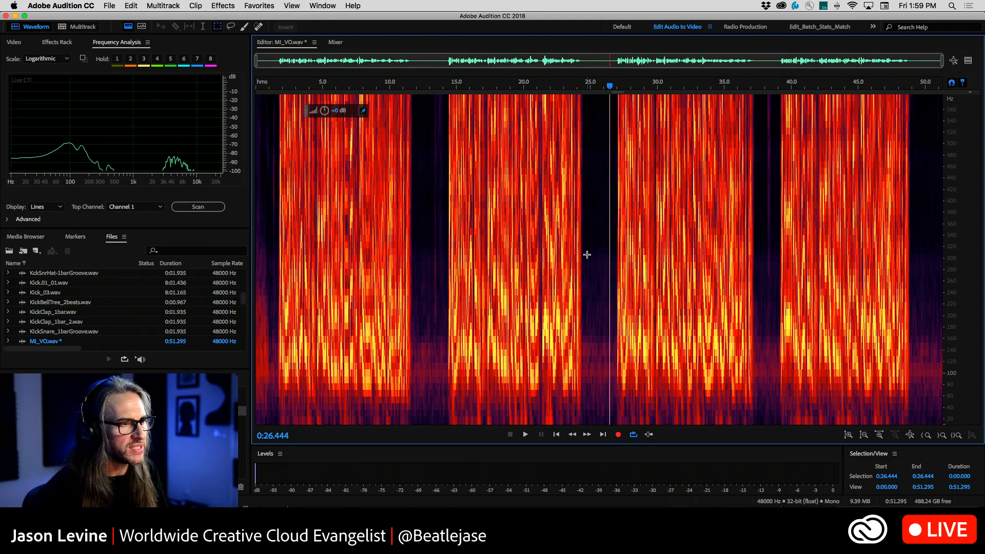
{"action": "left_click_drag", "start_coordinate": [587, 254], "coordinate": [611, 442]}
{"action": "left_click", "coordinate": [478, 292]}
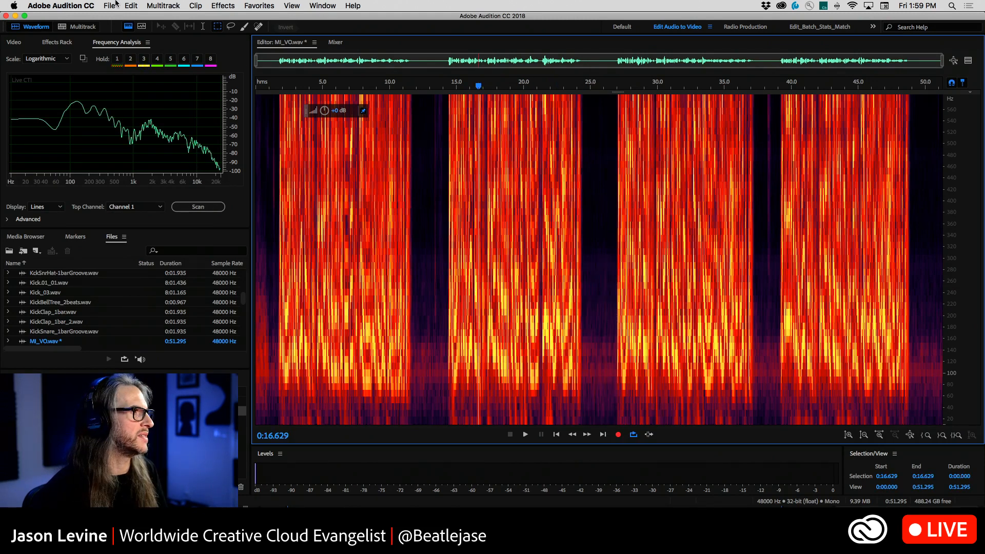
Open the Noise Reduction process for the voice-over with the currently set noise print
{"action": "left_click", "coordinate": [224, 5]}
{"action": "mouse_move", "coordinate": [300, 174]}
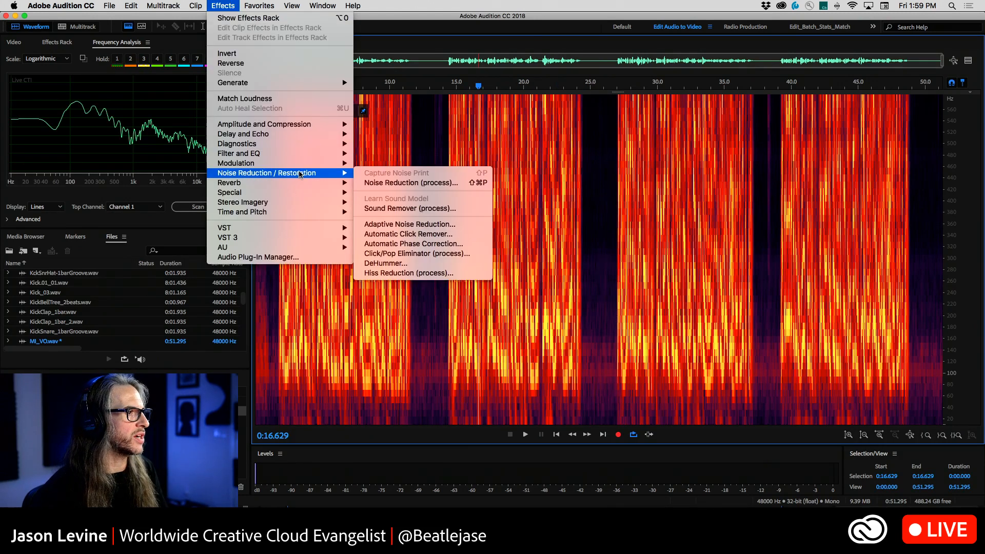
{"action": "left_click", "coordinate": [418, 183]}
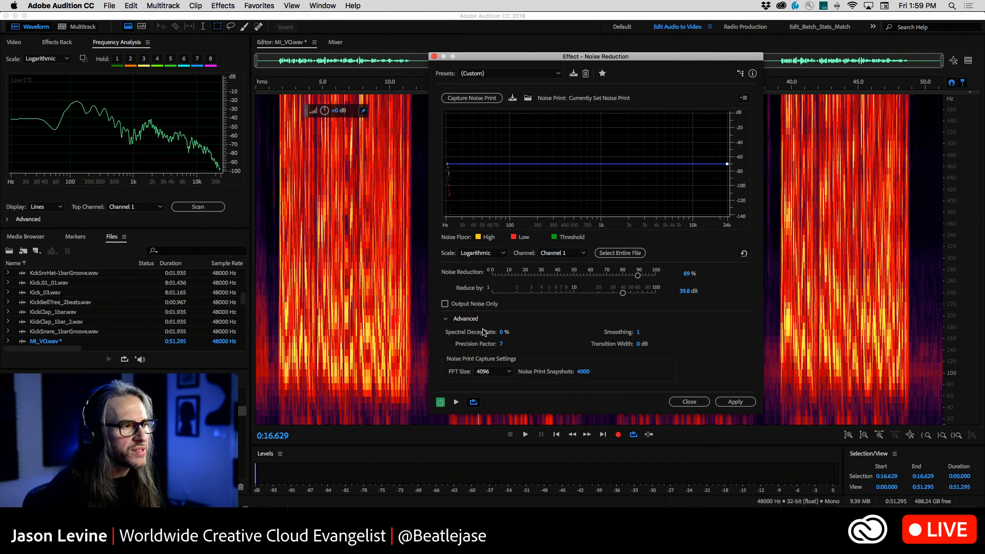
Apply noise reduction to the entire voice-over file with Spectral Decay Rate at 3% and Noise Reduction at 78%
{"action": "left_click", "coordinate": [500, 332]}
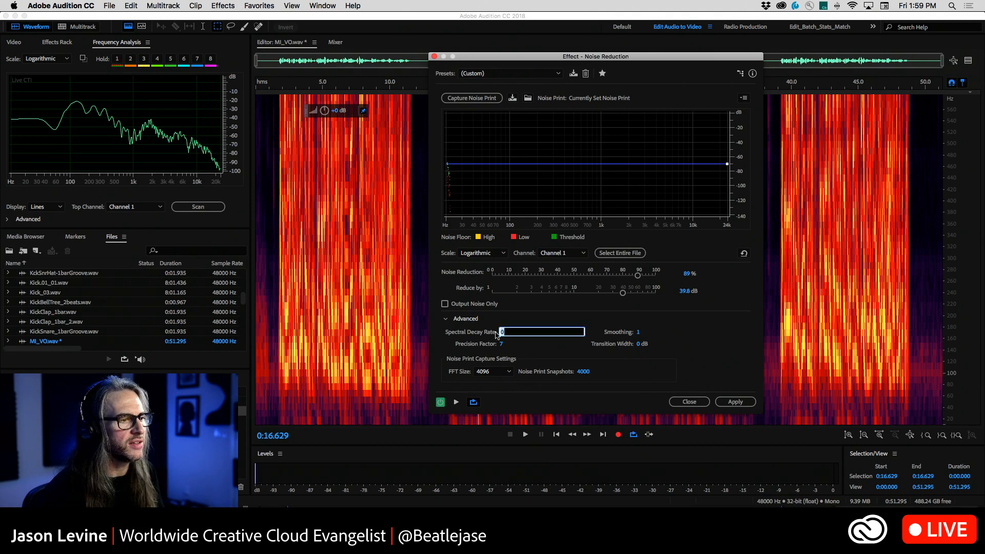
{"action": "type", "text": "3"}
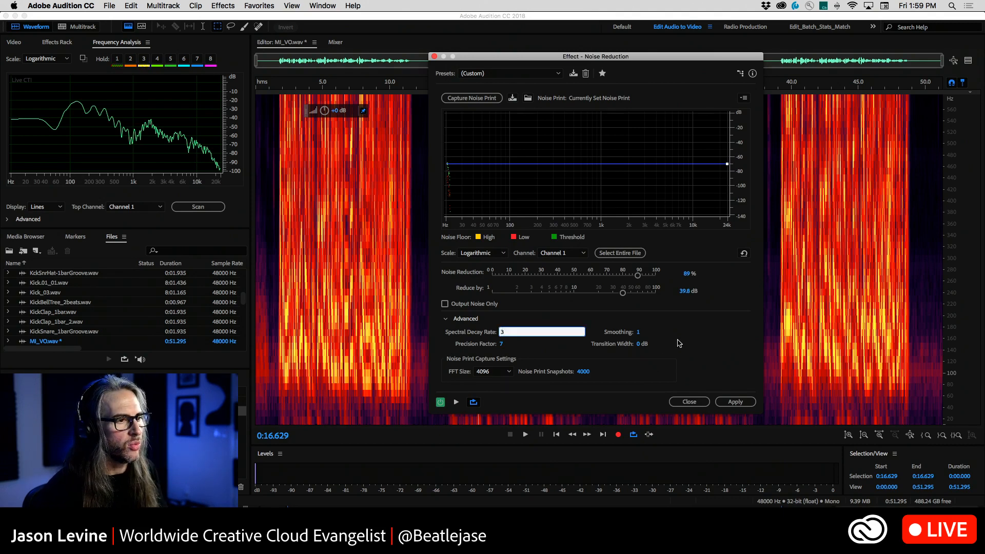
{"action": "key", "text": "Return"}
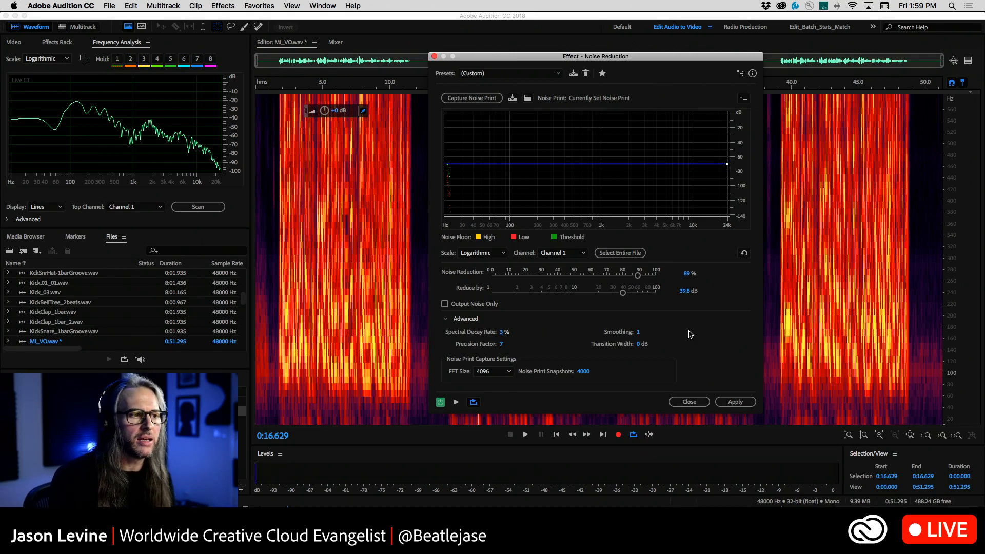
{"action": "left_click_drag", "start_coordinate": [638, 277], "coordinate": [621, 275]}
{"action": "left_click", "coordinate": [618, 259]}
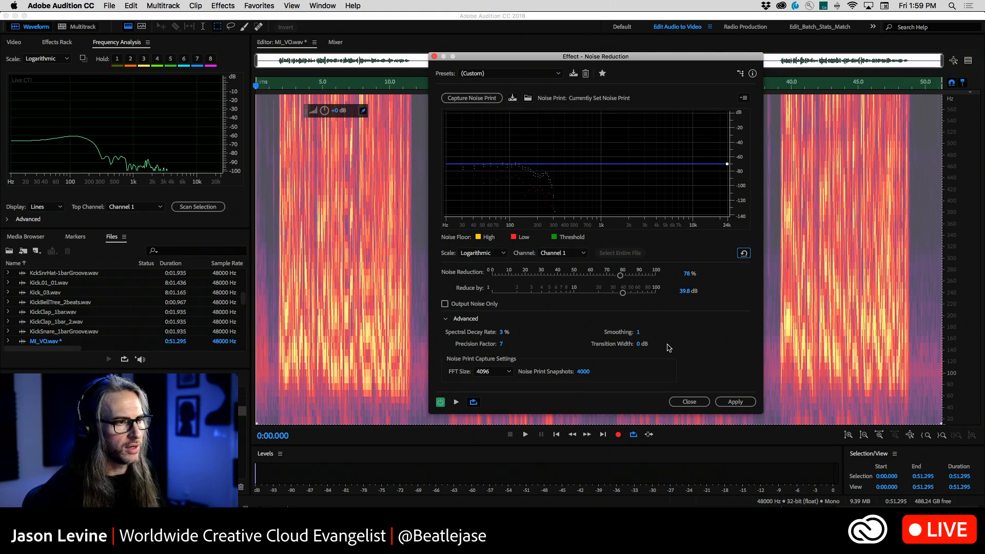
{"action": "left_click", "coordinate": [737, 402]}
Marquee-select the gap between the second and third phrases below about 240 Hz, about 0:24.4 to 0:26.7, and clear the selection
{"action": "left_click", "coordinate": [617, 340]}
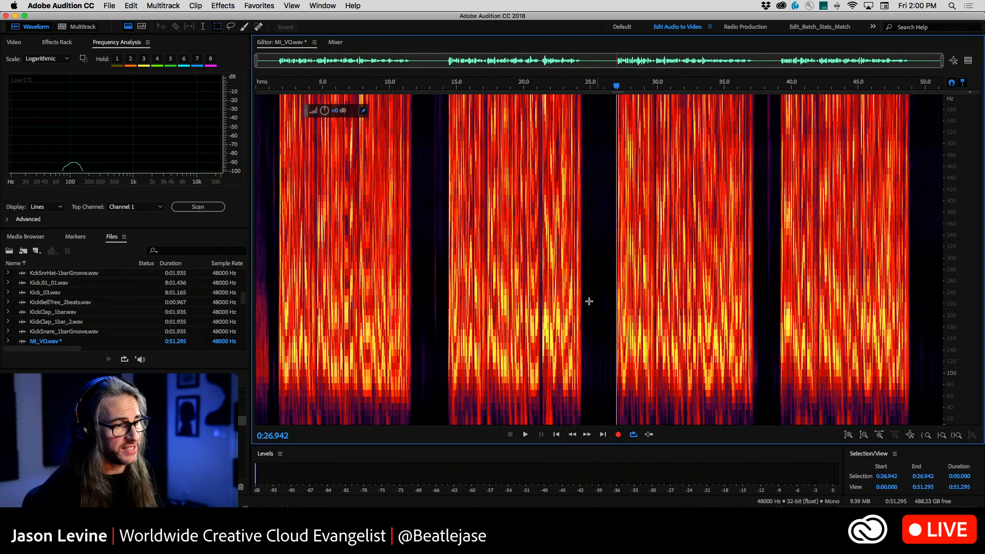
{"action": "left_click_drag", "start_coordinate": [582, 291], "coordinate": [607, 452]}
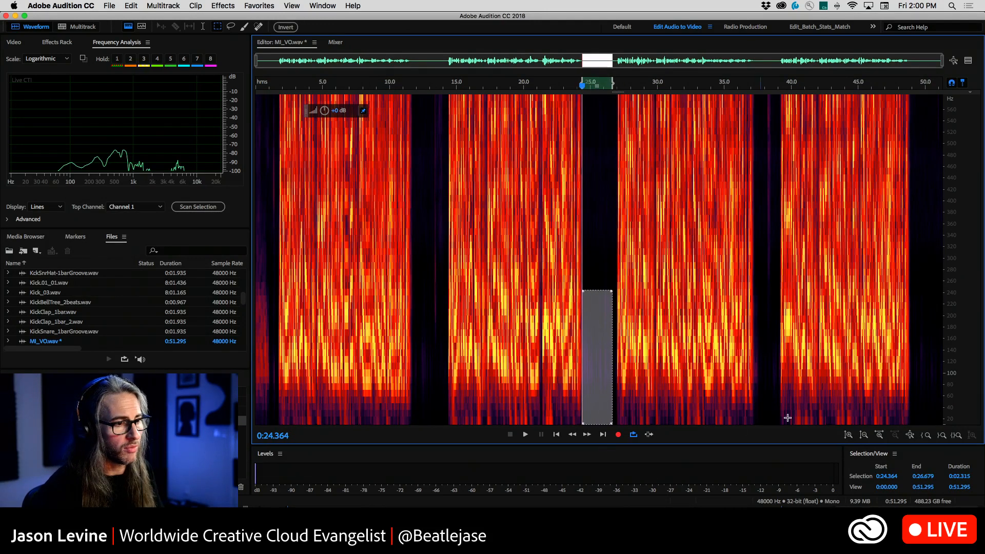
{"action": "left_click", "coordinate": [797, 335]}
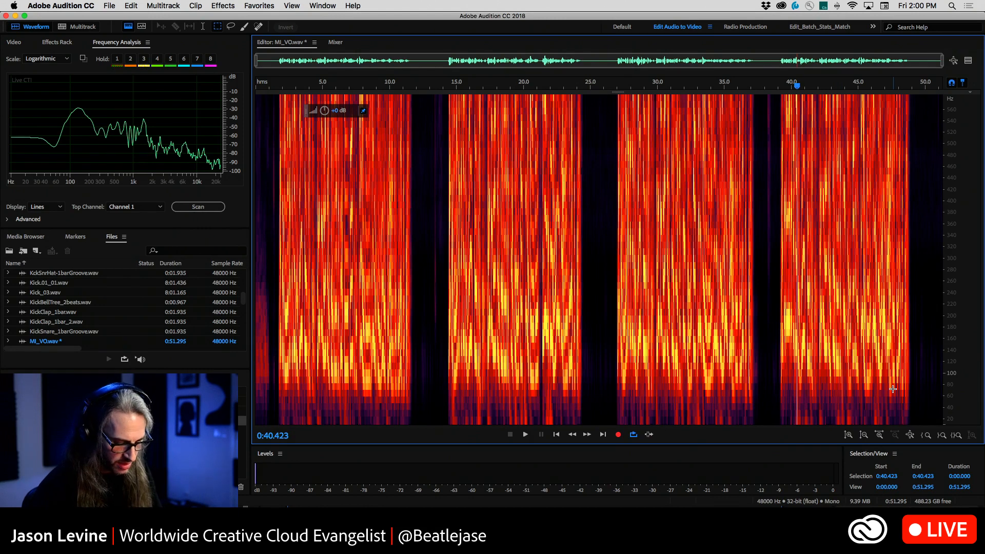
Undo and redo the noise reduction to compare the spectral display before and after processing
{"action": "left_click", "coordinate": [487, 339]}
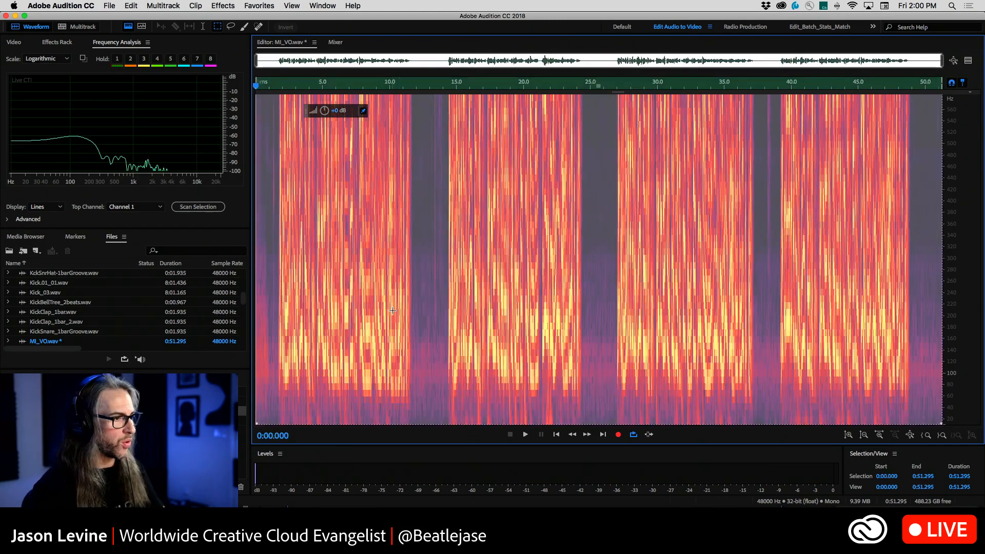
{"action": "left_click", "coordinate": [422, 255]}
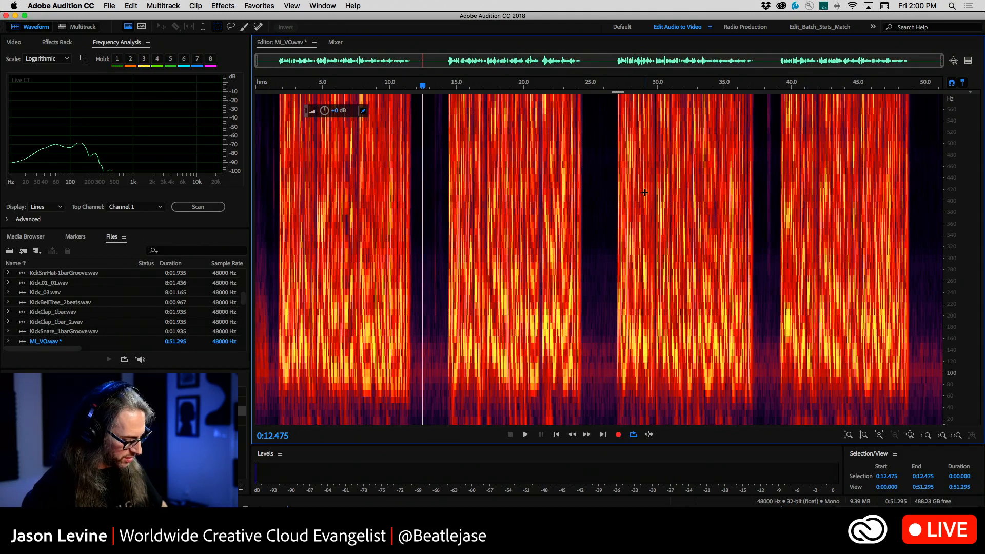
{"action": "left_click", "coordinate": [130, 6]}
{"action": "left_click", "coordinate": [142, 28]}
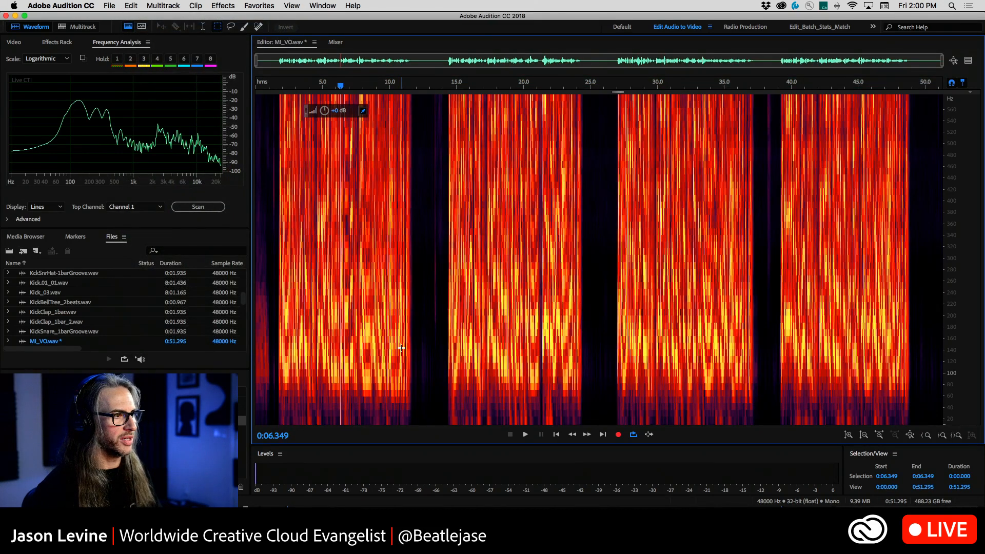
Play the processed voice-over from just before the second phrase, about 0:14.0, to the following gap at about 0:25.2
{"action": "left_click", "coordinate": [442, 287]}
{"action": "key", "text": "space"}
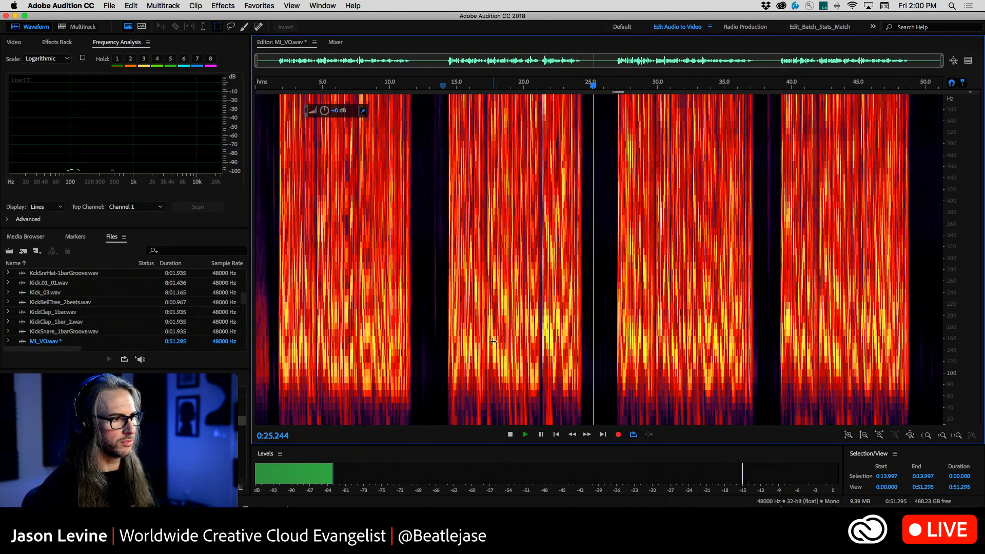
{"action": "key", "text": "space"}
{"action": "left_click", "coordinate": [593, 346]}
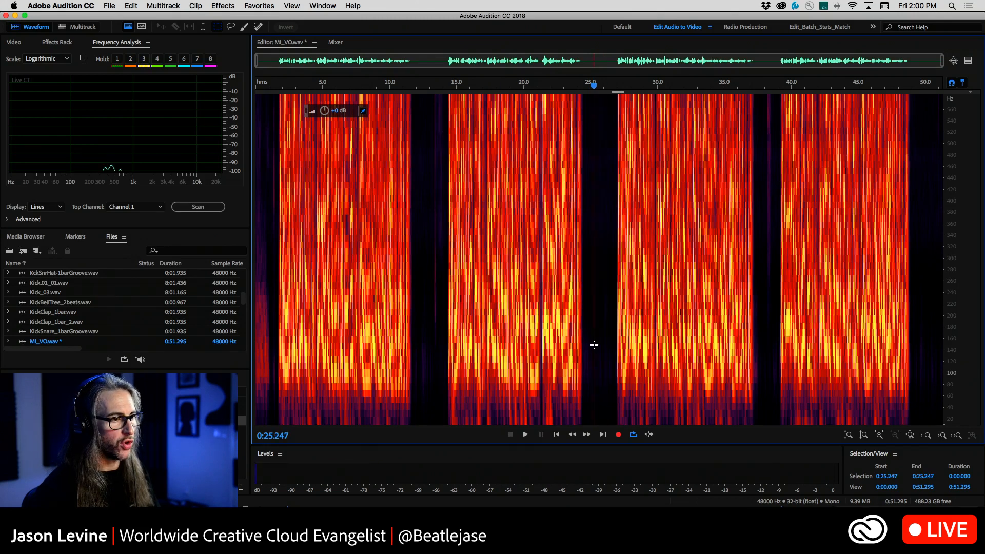
Time-select the gap from about 0:24.8 to 0:26.6, audition it, shorten the selection's end to about 0:25.6, and clear it
{"action": "key", "text": "t"}
{"action": "left_click_drag", "start_coordinate": [588, 328], "coordinate": [611, 328]}
{"action": "key", "text": "space"}
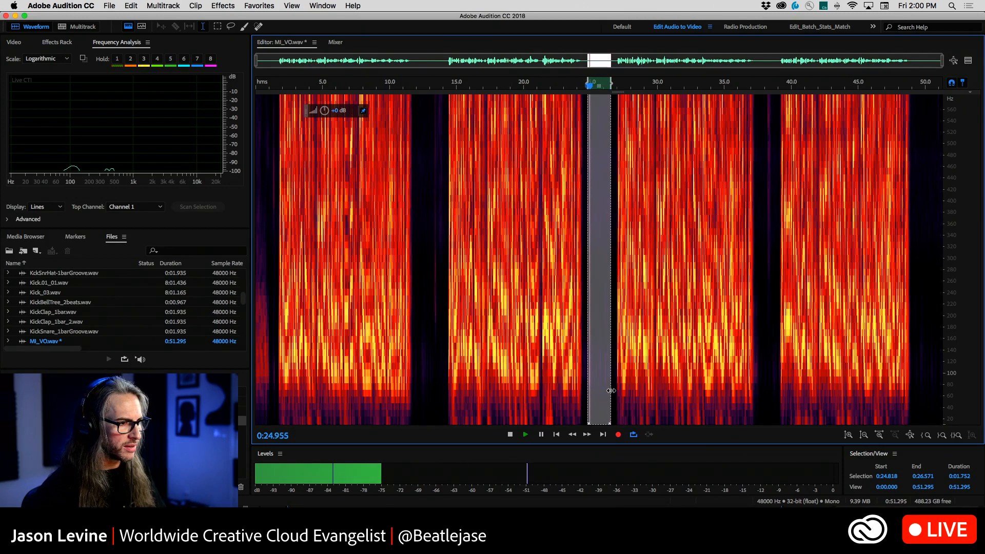
{"action": "left_click_drag", "start_coordinate": [609, 393], "coordinate": [598, 392]}
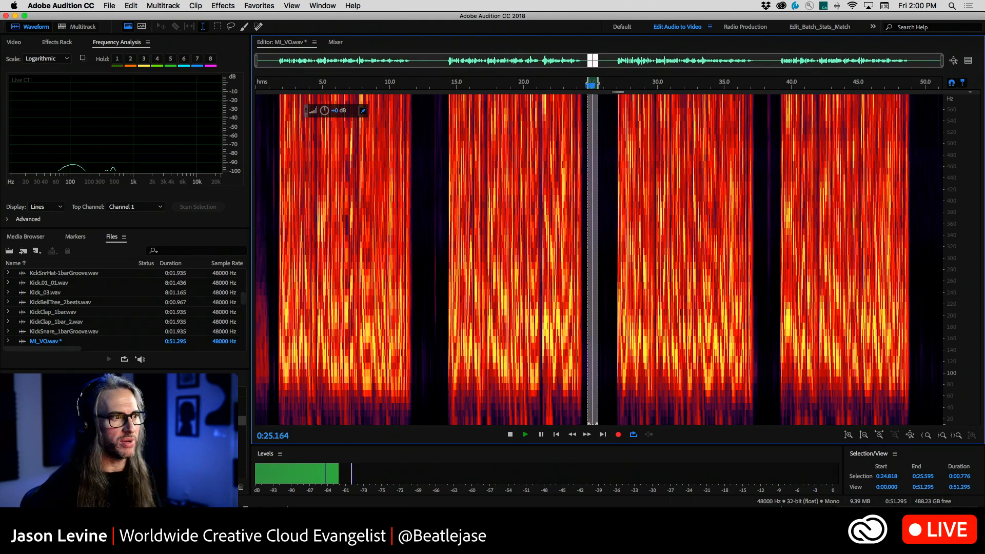
{"action": "key", "text": "space"}
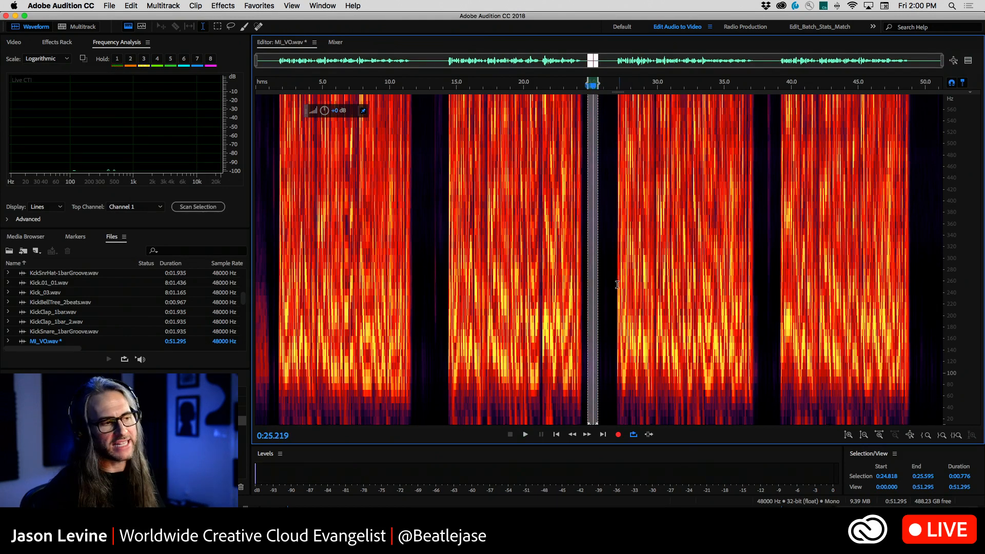
{"action": "left_click", "coordinate": [609, 274]}
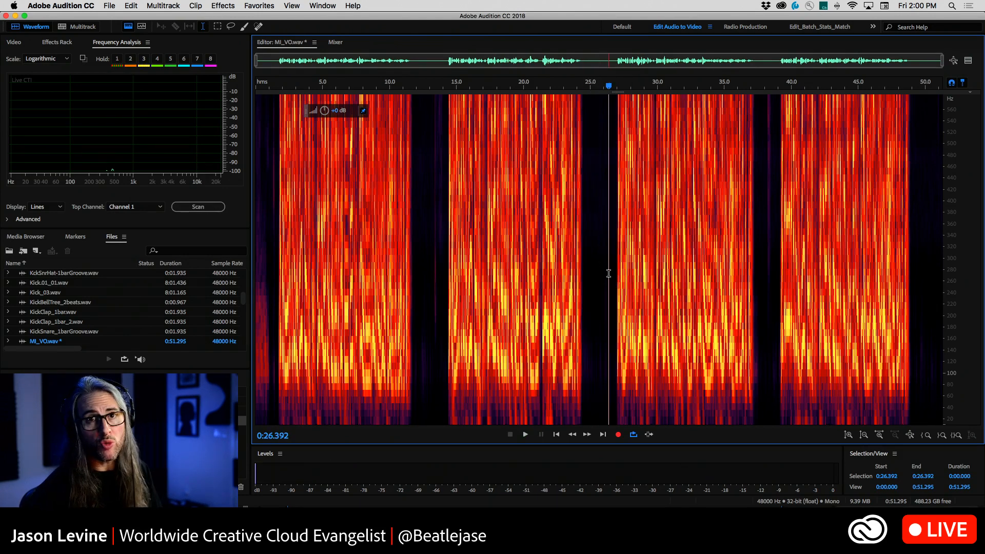
Switch to the GroovesForRTME_11 multitrack session and place the playhead at 96:3.00, after the second Acoustic_030 clip
{"action": "scroll", "coordinate": [608, 274], "scroll_direction": "up", "scroll_amount": 1}
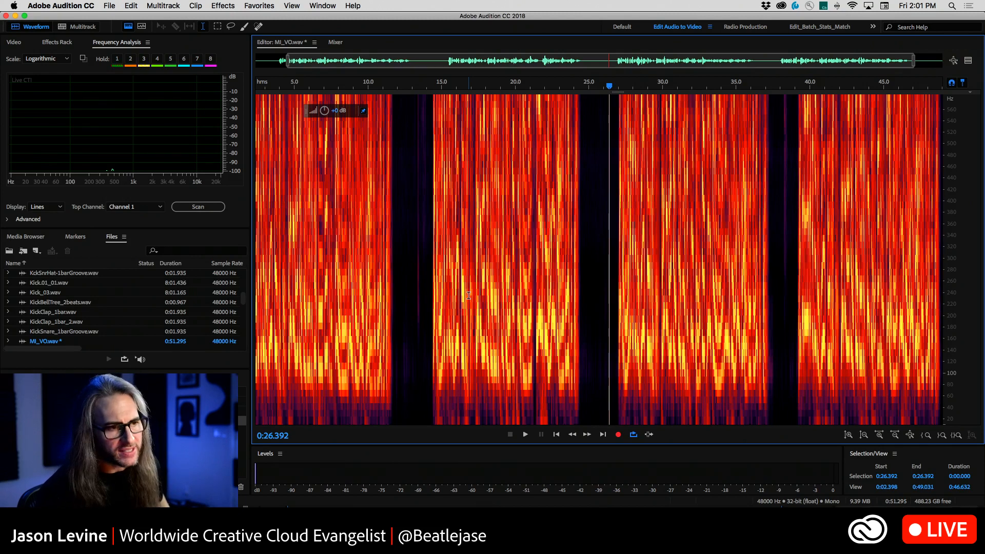
{"action": "left_click", "coordinate": [109, 4]}
{"action": "left_click", "coordinate": [109, 4]}
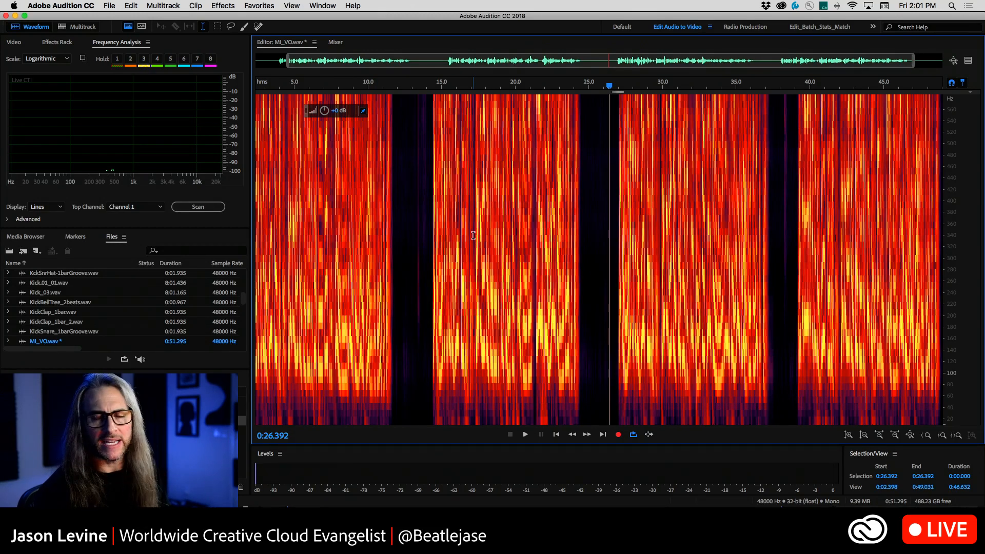
{"action": "left_click", "coordinate": [67, 28]}
{"action": "left_click", "coordinate": [431, 291]}
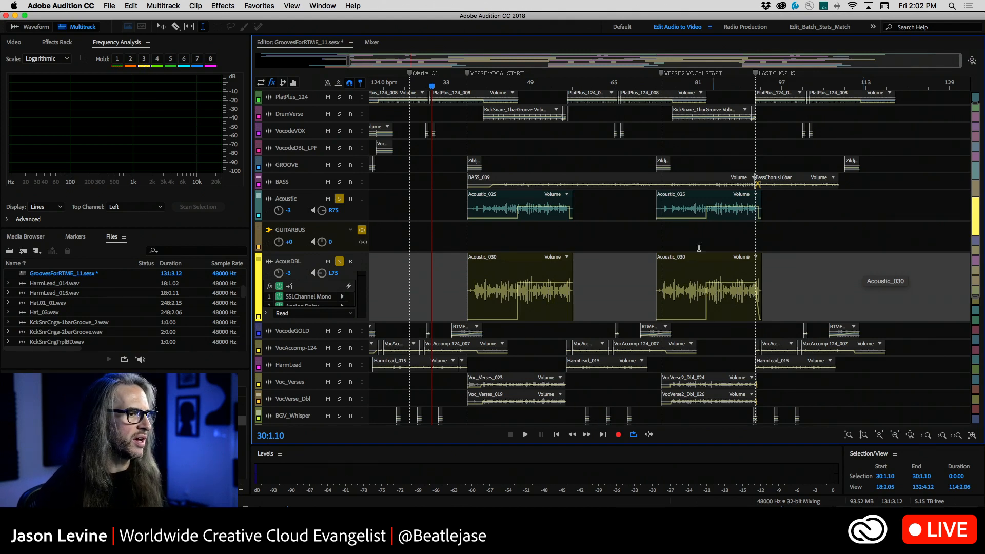
{"action": "left_click_drag", "start_coordinate": [648, 279], "coordinate": [768, 293]}
{"action": "left_click", "coordinate": [776, 291]}
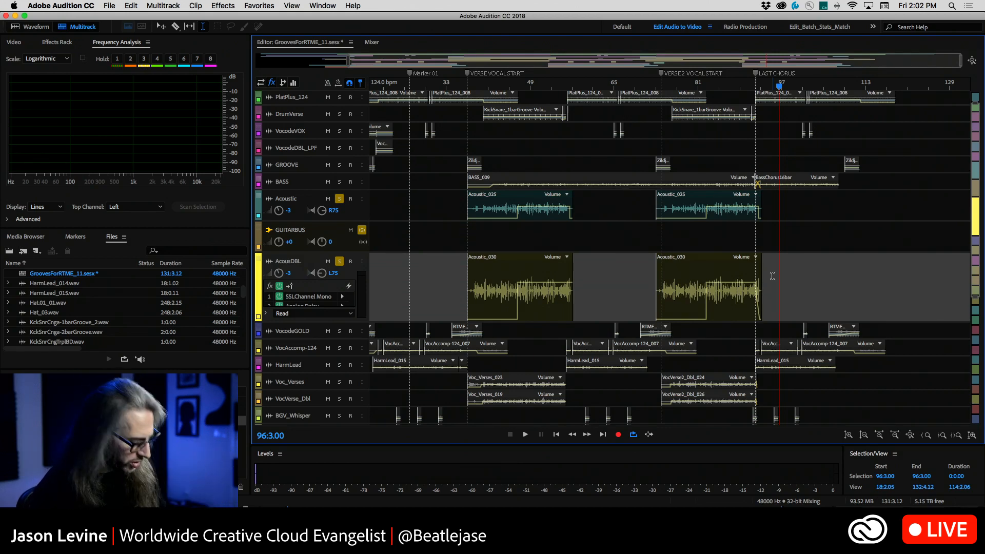
Switch to Premiere Pro and make the Anytime_RM02.mp3 music clip offline, keeping its media files on disk
{"action": "key", "text": "super+Tab"}
{"action": "left_click", "coordinate": [750, 452]}
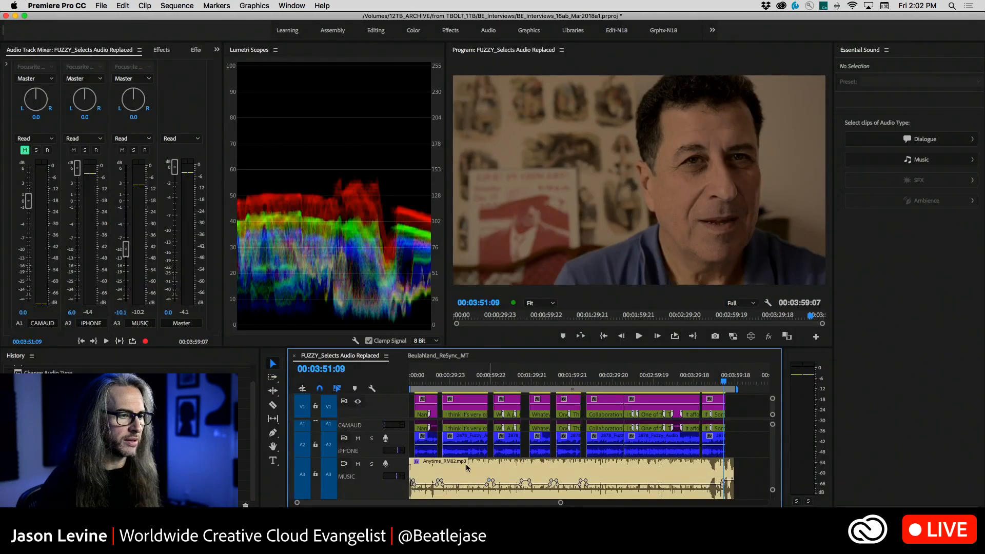
{"action": "right_click", "coordinate": [499, 471]}
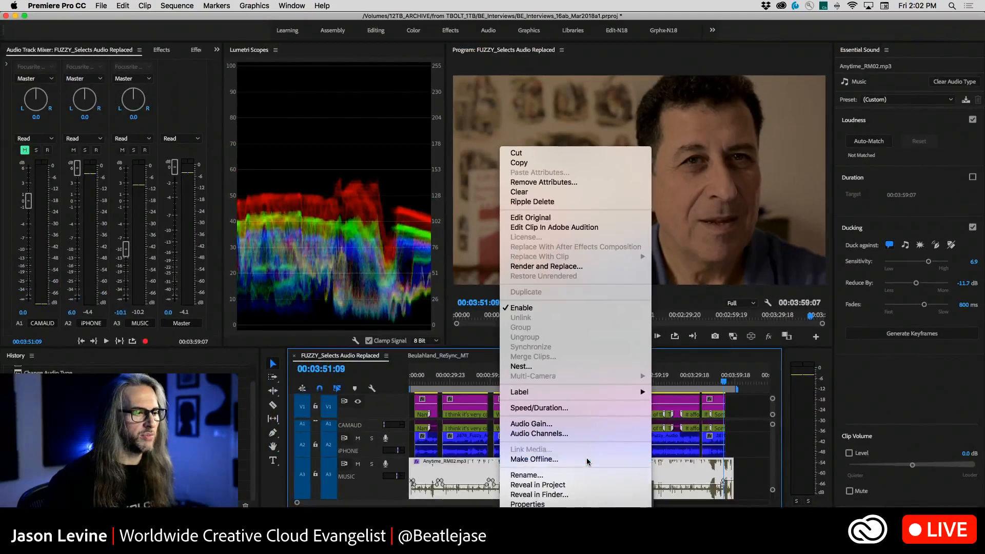
{"action": "left_click", "coordinate": [588, 460]}
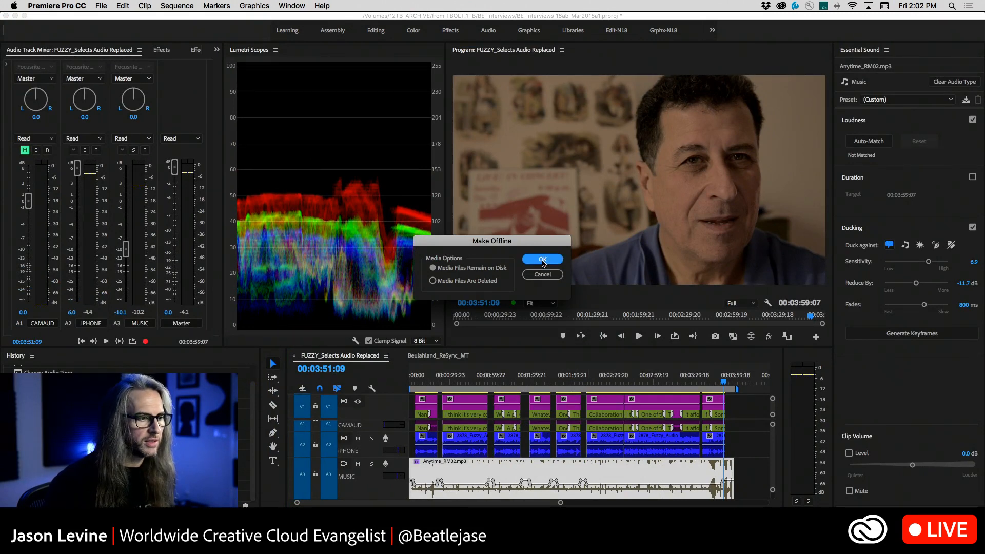
{"action": "left_click", "coordinate": [543, 260]}
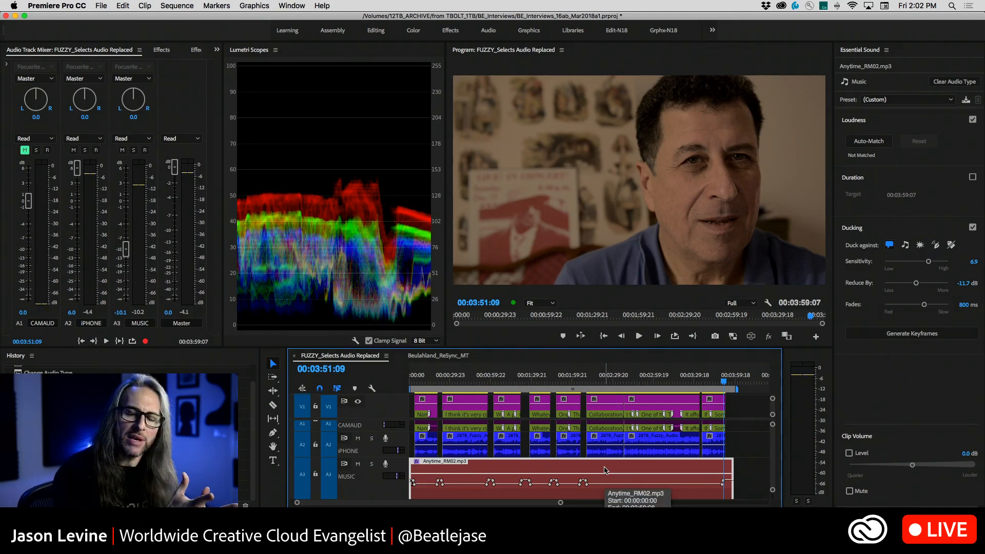
Examine the Link Media option available for the offline Anytime_RM02.mp3 clip, without relinking it
{"action": "scroll", "coordinate": [605, 471], "scroll_direction": "down", "scroll_amount": 1}
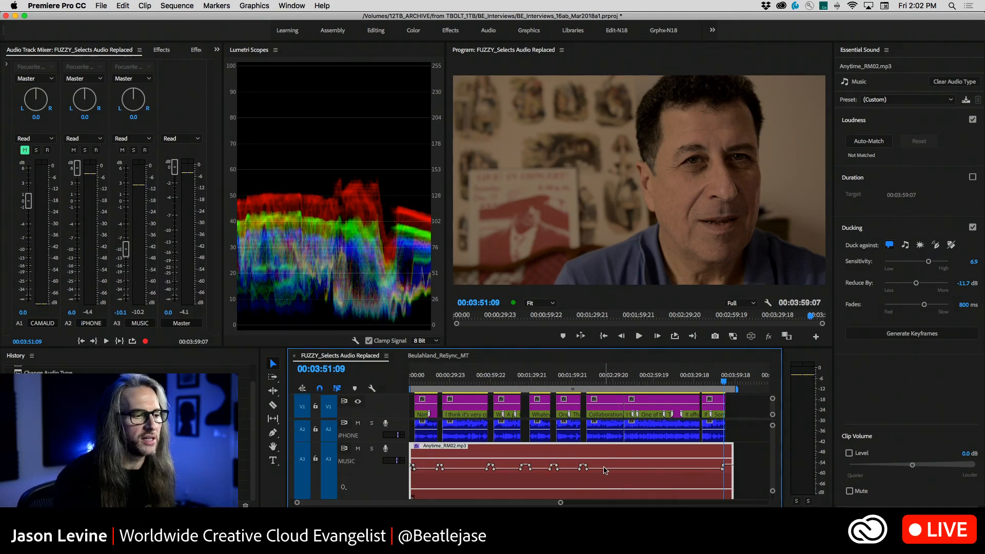
{"action": "right_click", "coordinate": [604, 470]}
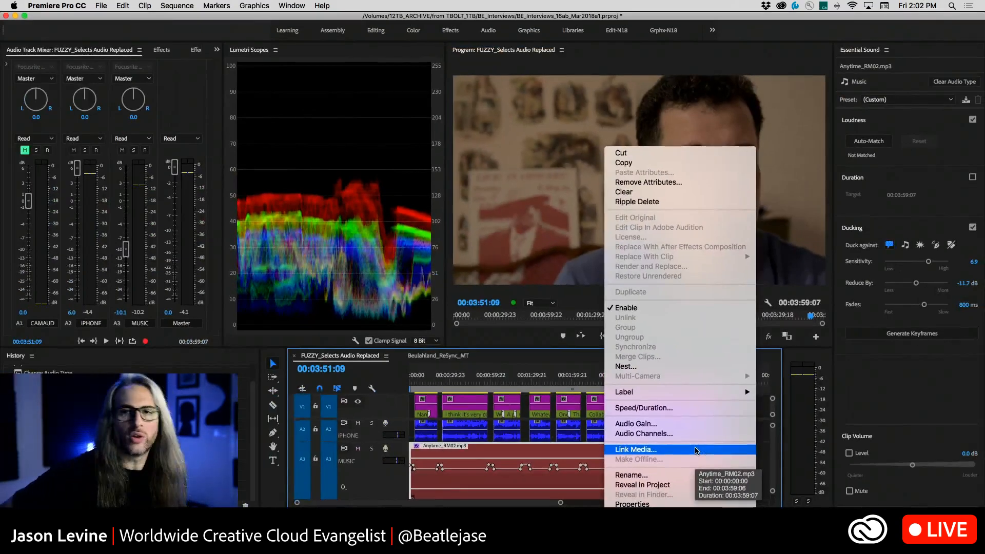
{"action": "left_click", "coordinate": [759, 448]}
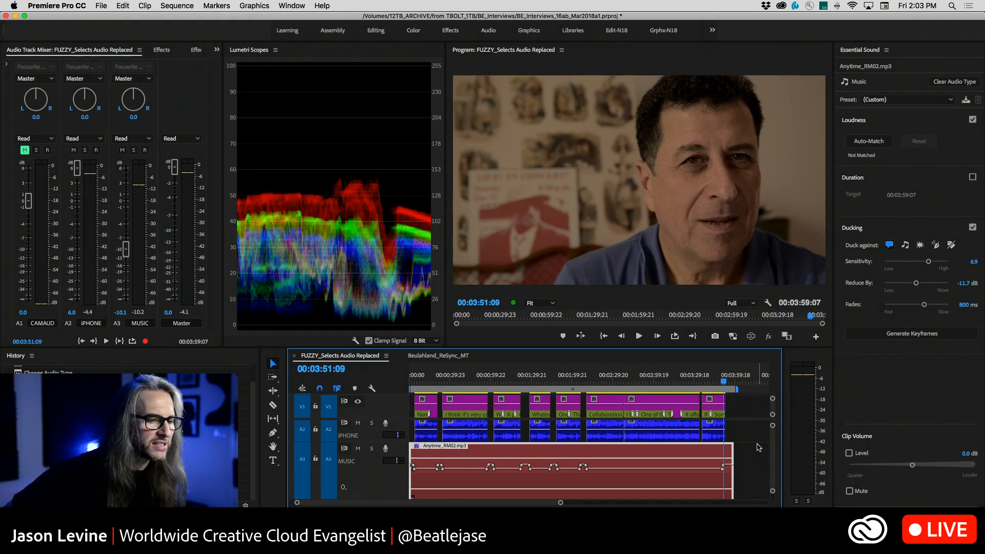
Undo the last four edits to try to bring the music clip back online, and switch back to Audition
{"action": "key", "text": "super+z"}
{"action": "key", "text": "super+z"}
{"action": "key", "text": "super+z"}
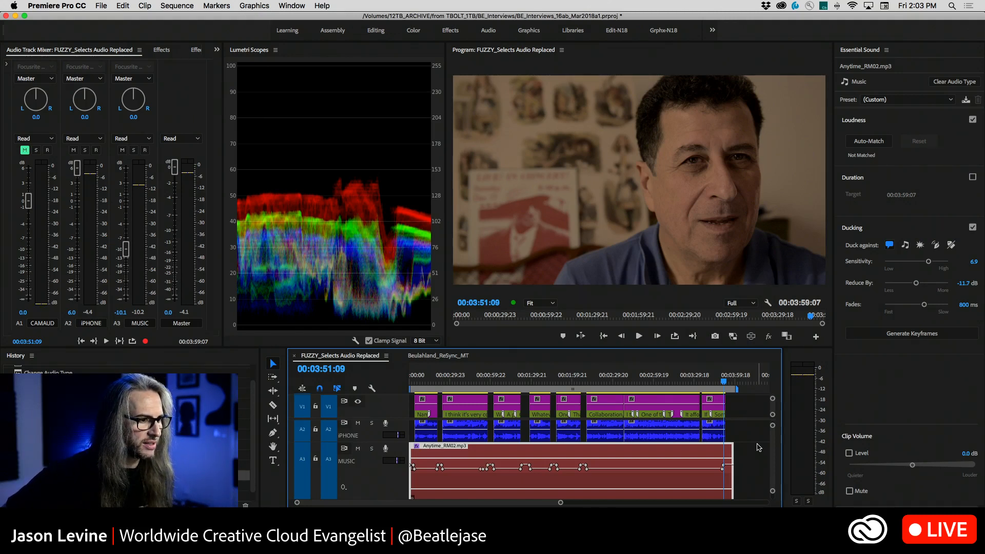
{"action": "key", "text": "super+z"}
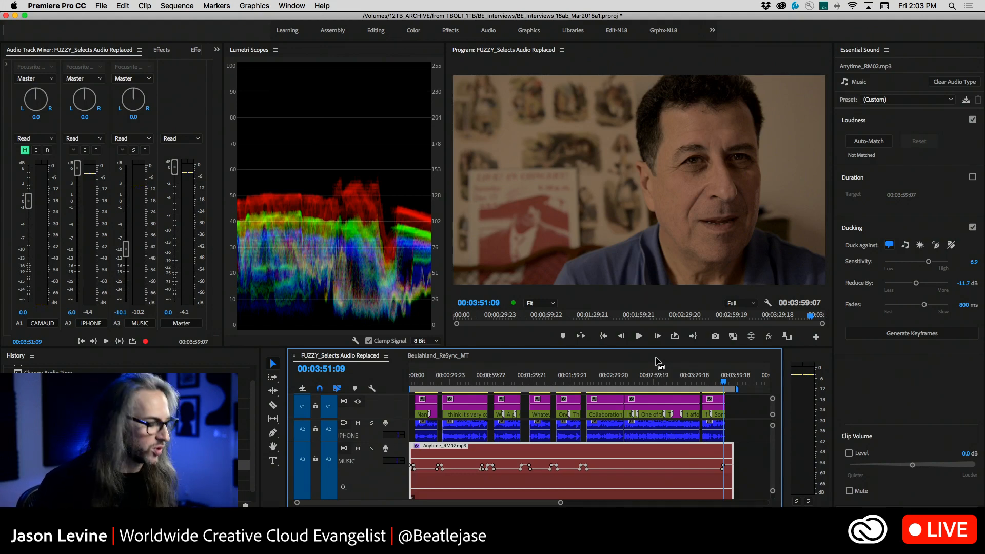
{"action": "key", "text": "super+Tab"}
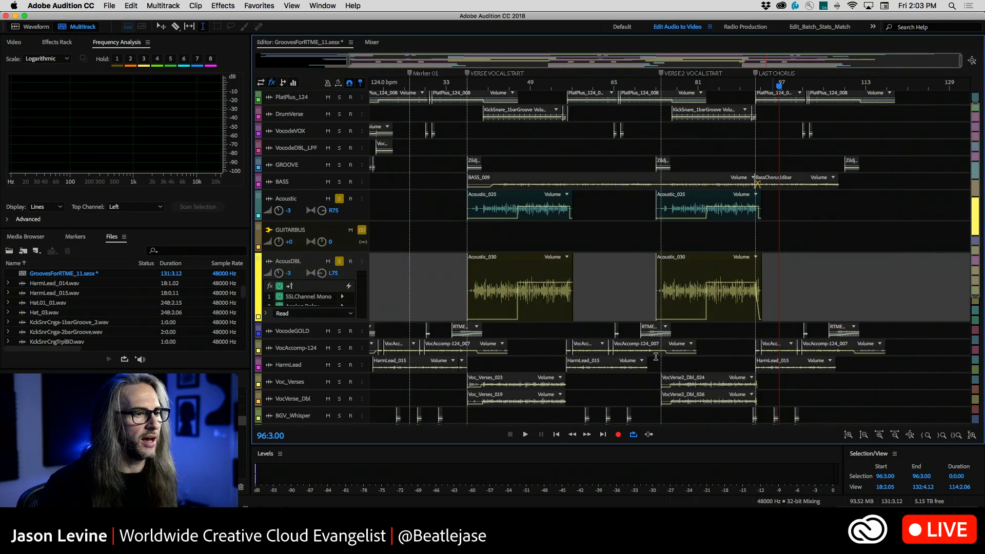
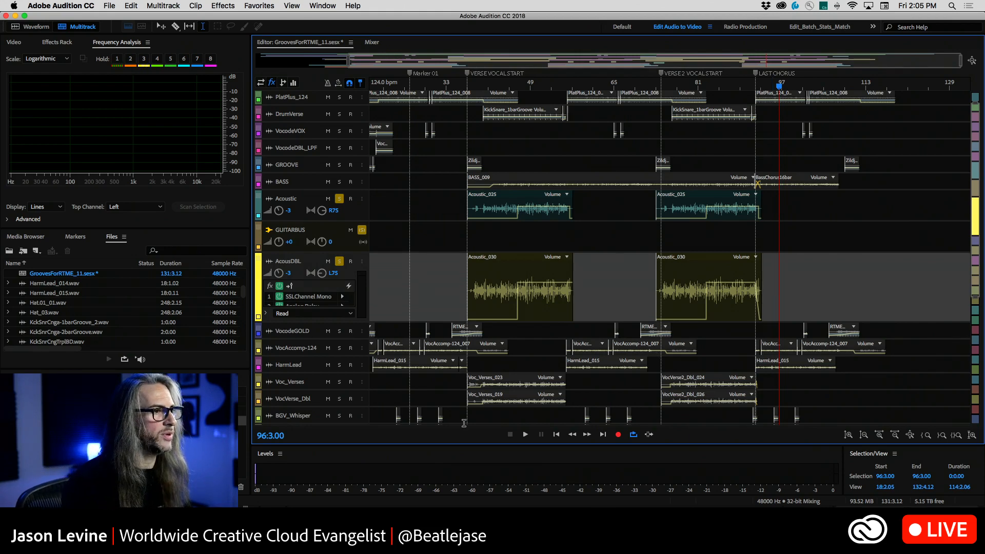
Open the first Acoustic_030 clip for waveform editing and set Noise Reduction's Spectral Decay Rate to 0%, closing the effect without applying it
{"action": "double_click", "coordinate": [487, 282]}
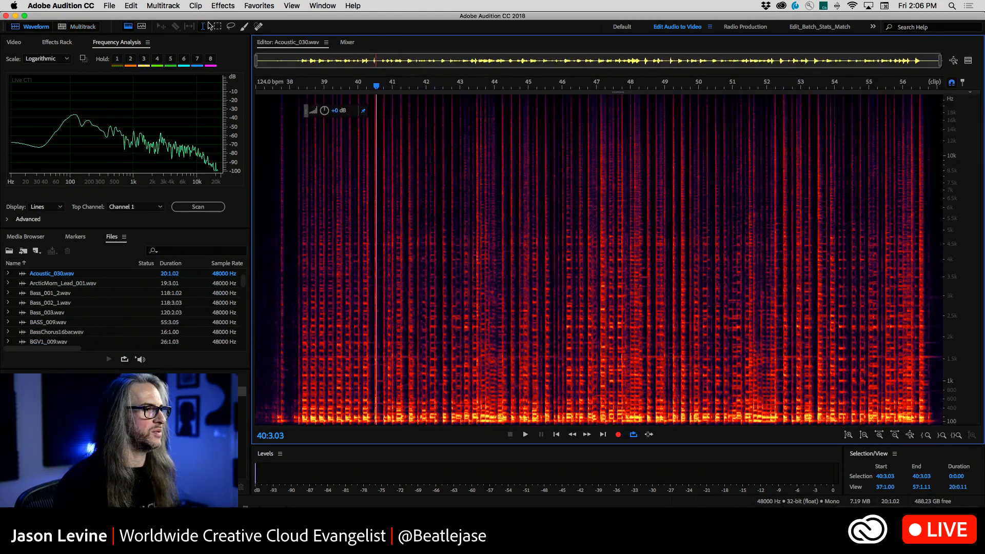
{"action": "left_click", "coordinate": [223, 6]}
{"action": "mouse_move", "coordinate": [267, 175]}
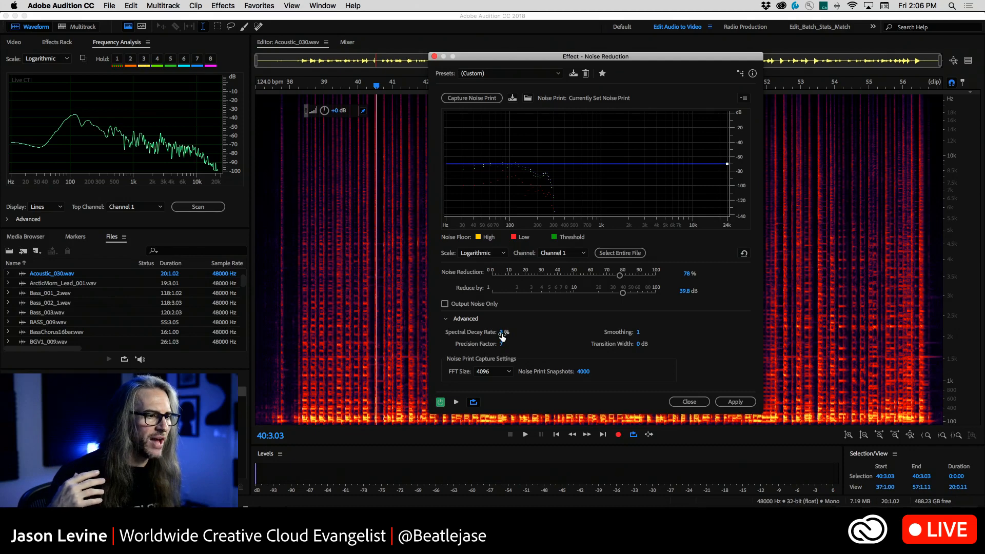
{"action": "left_click_drag", "start_coordinate": [501, 334], "coordinate": [385, 353]}
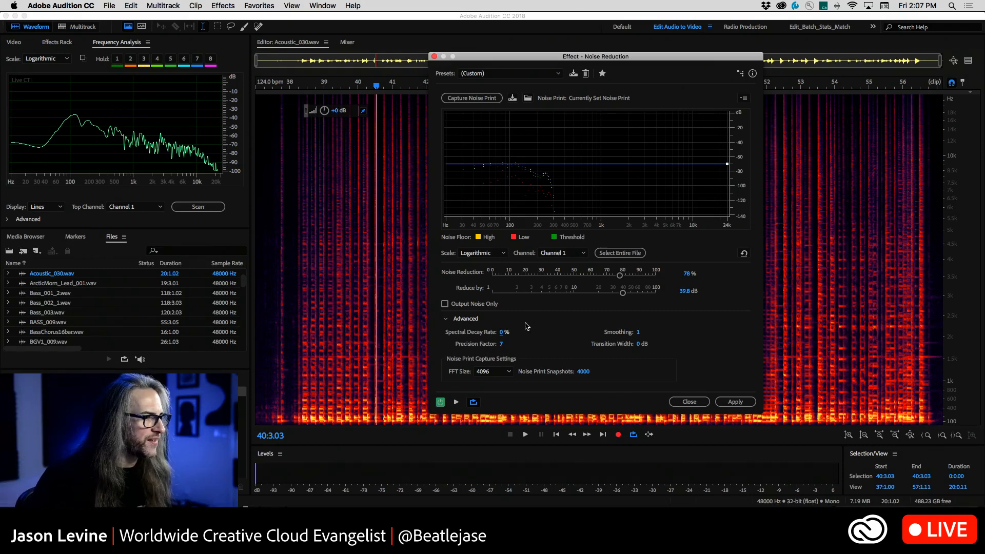
{"action": "left_click", "coordinate": [689, 403]}
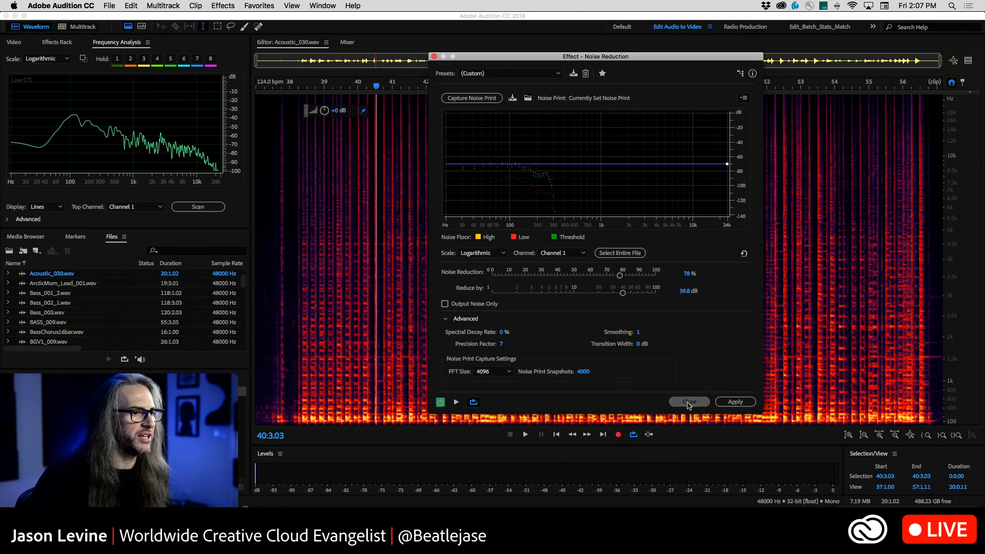
Start opening an audio file and look through the from CS5 Projects folder on the 12TB_ARCHIVE drive
{"action": "left_click", "coordinate": [109, 5]}
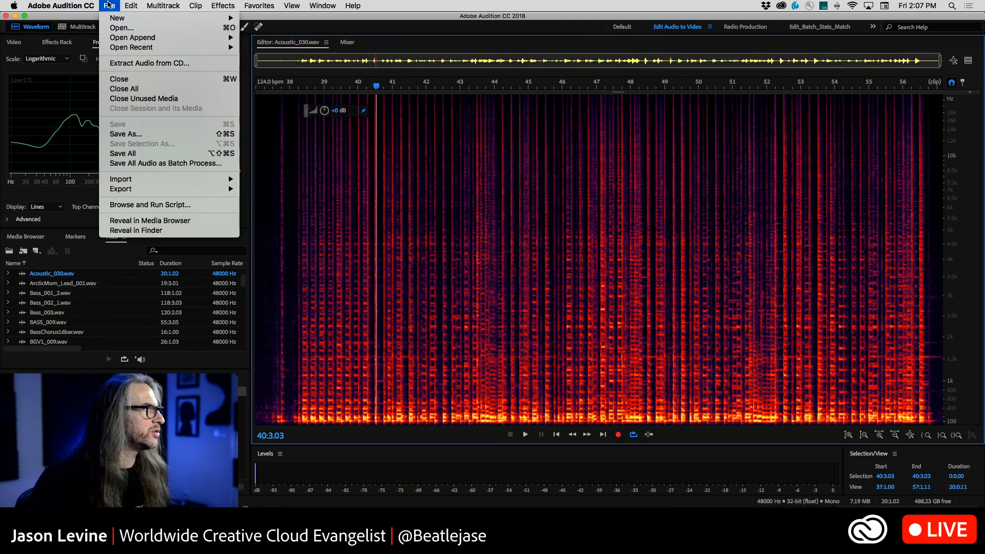
{"action": "left_click", "coordinate": [121, 28]}
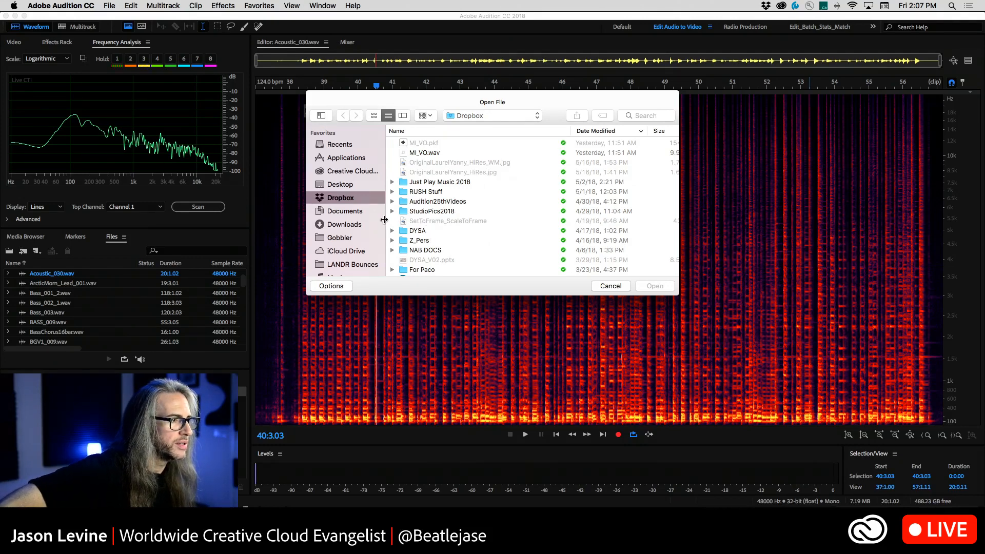
{"action": "scroll", "coordinate": [354, 226], "scroll_direction": "down", "scroll_amount": 6}
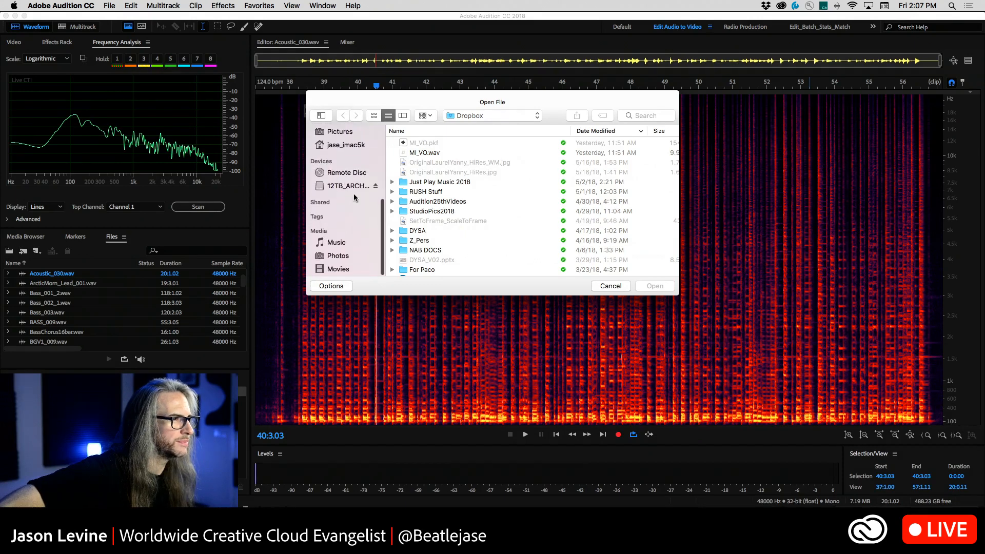
{"action": "left_click", "coordinate": [353, 188]}
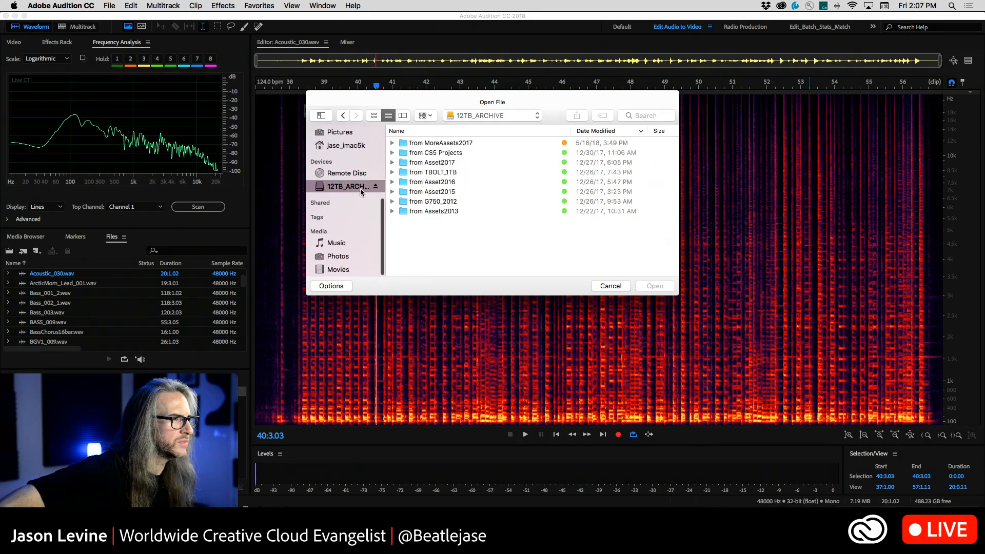
{"action": "double_click", "coordinate": [403, 153]}
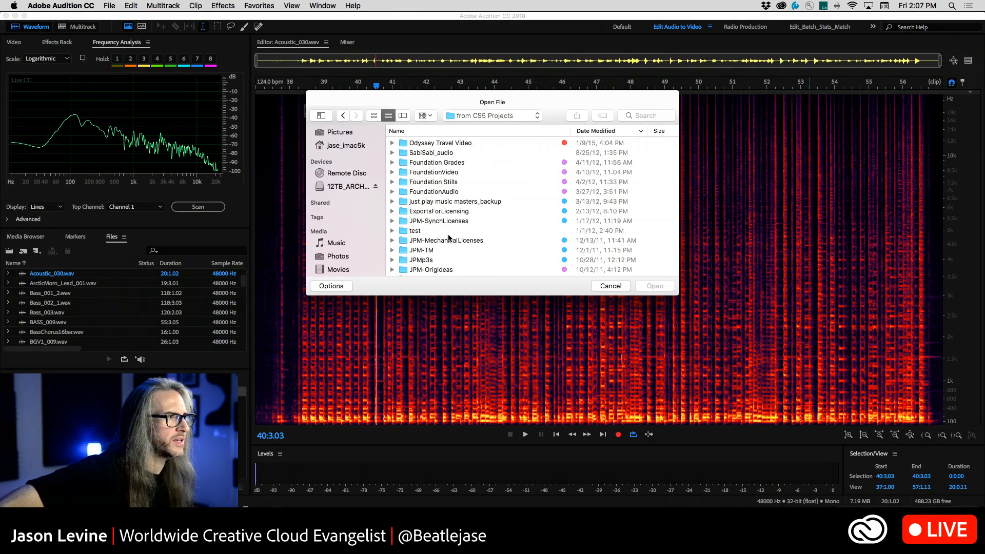
{"action": "scroll", "coordinate": [457, 234], "scroll_direction": "down", "scroll_amount": 2}
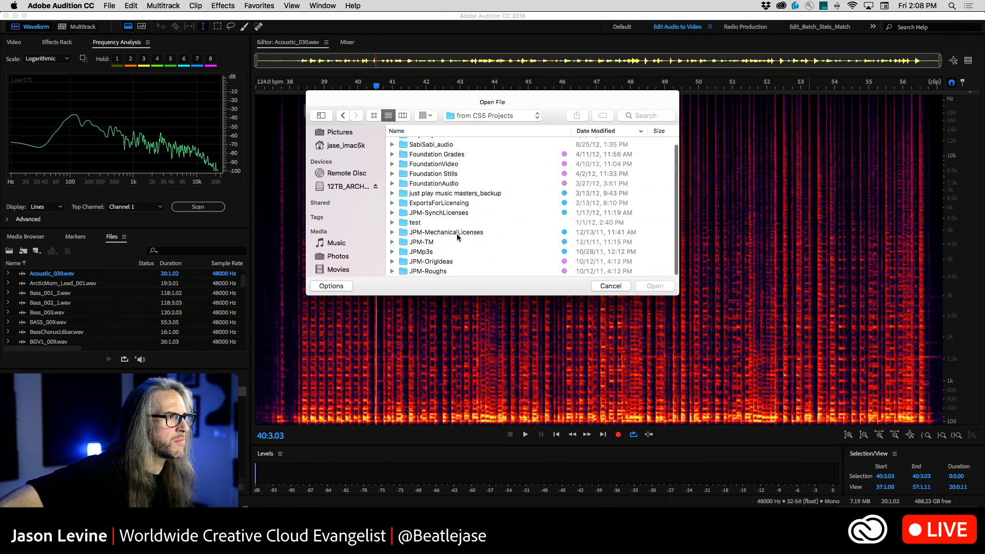
Look through the from TBOLT_1TB archive folder for a file to open, collapsing the BE_Interviews and BE_Creative_Interviews subfolders
{"action": "left_click", "coordinate": [343, 116]}
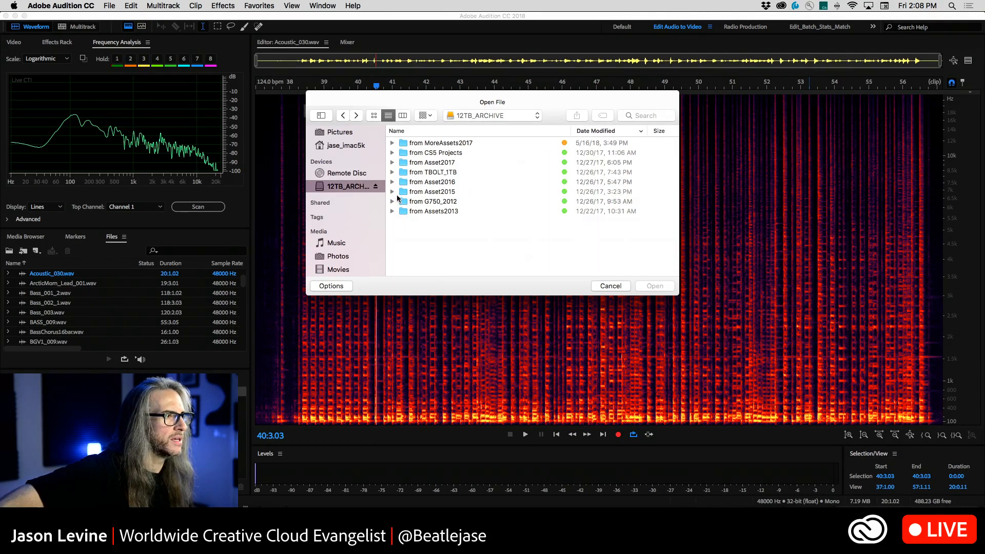
{"action": "double_click", "coordinate": [403, 174]}
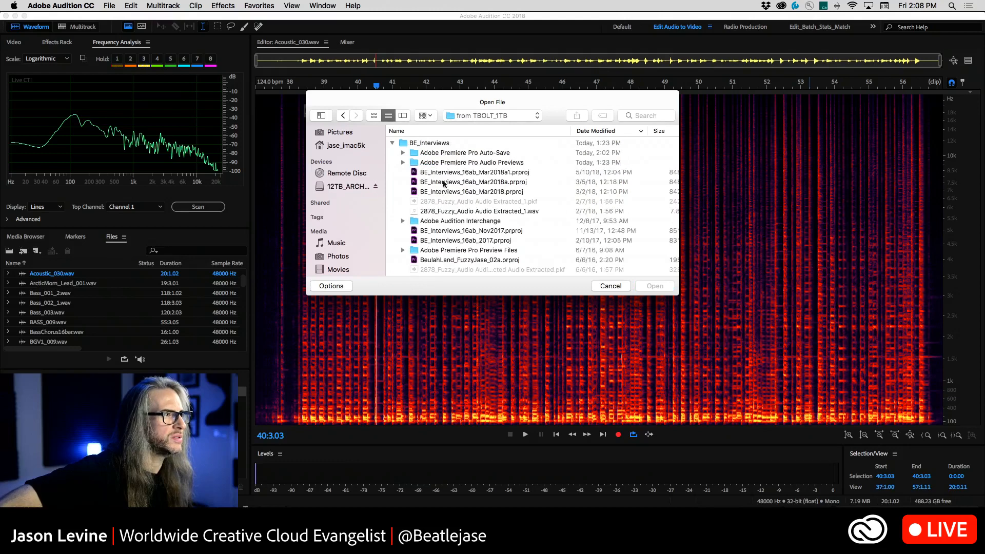
{"action": "left_click", "coordinate": [392, 143]}
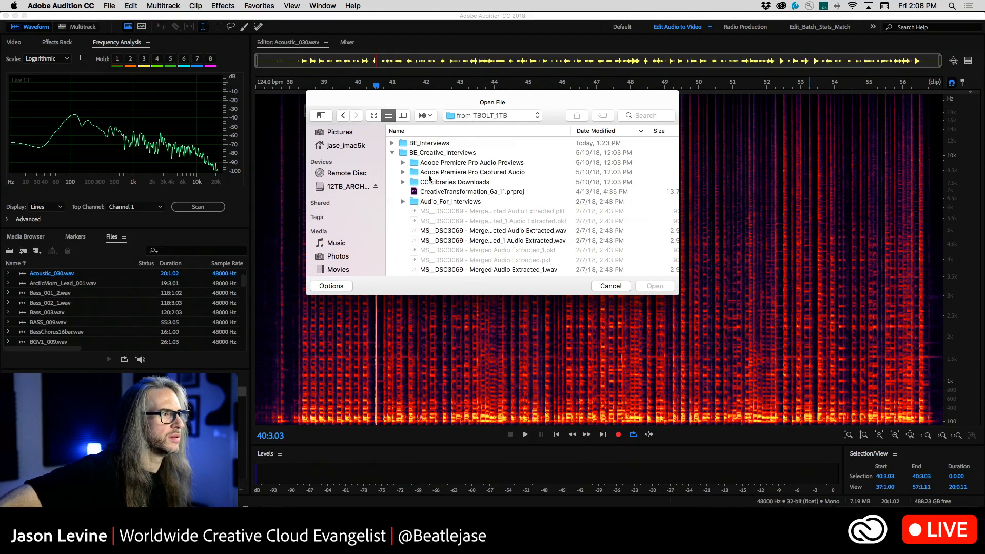
{"action": "left_click", "coordinate": [392, 153]}
{"action": "scroll", "coordinate": [445, 190], "scroll_direction": "down", "scroll_amount": 2}
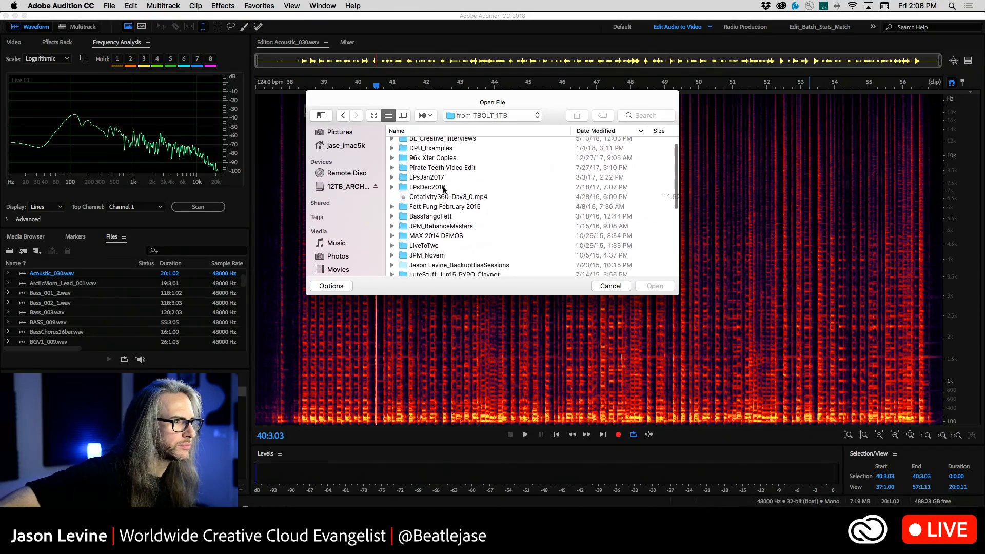
{"action": "scroll", "coordinate": [445, 190], "scroll_direction": "down", "scroll_amount": 3}
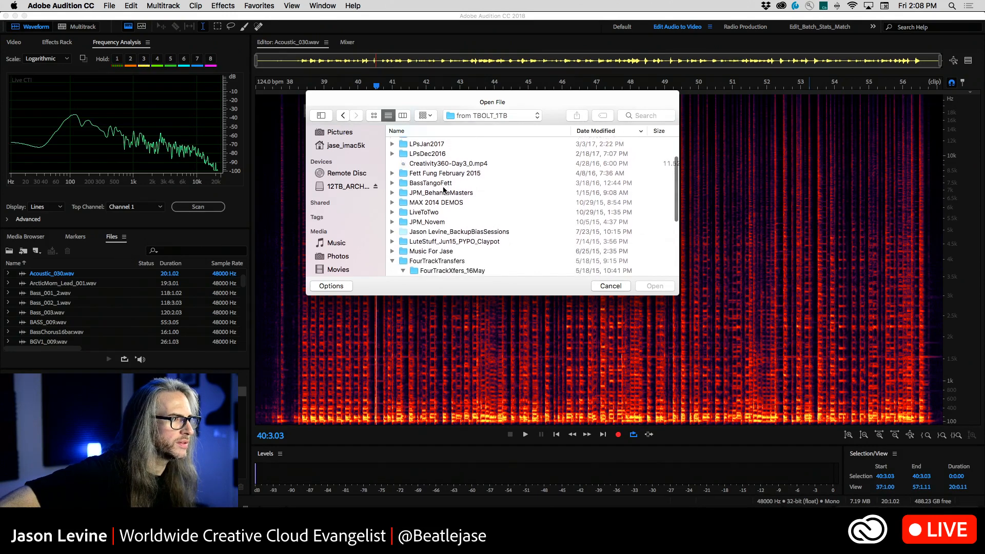
{"action": "scroll", "coordinate": [444, 190], "scroll_direction": "down", "scroll_amount": 2}
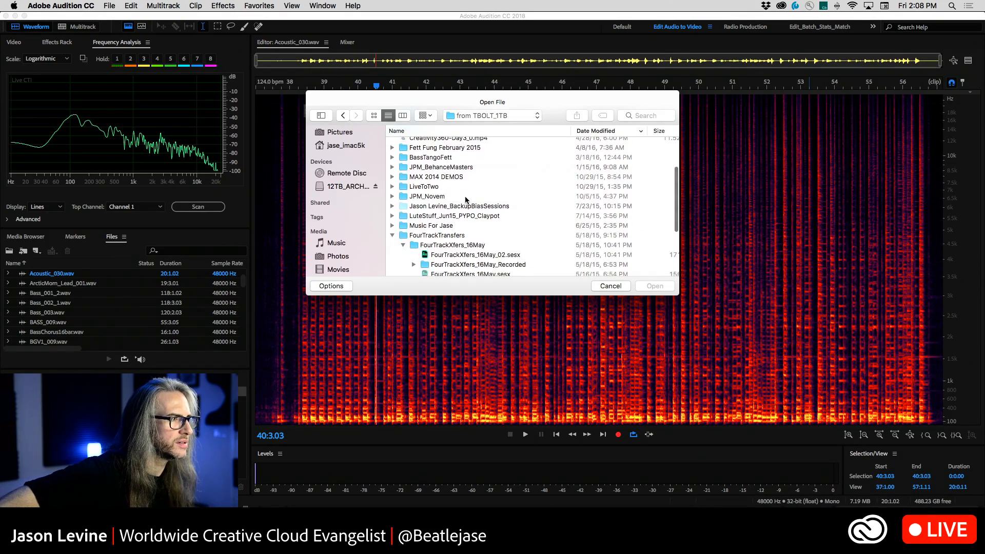
{"action": "scroll", "coordinate": [466, 200], "scroll_direction": "down", "scroll_amount": 5}
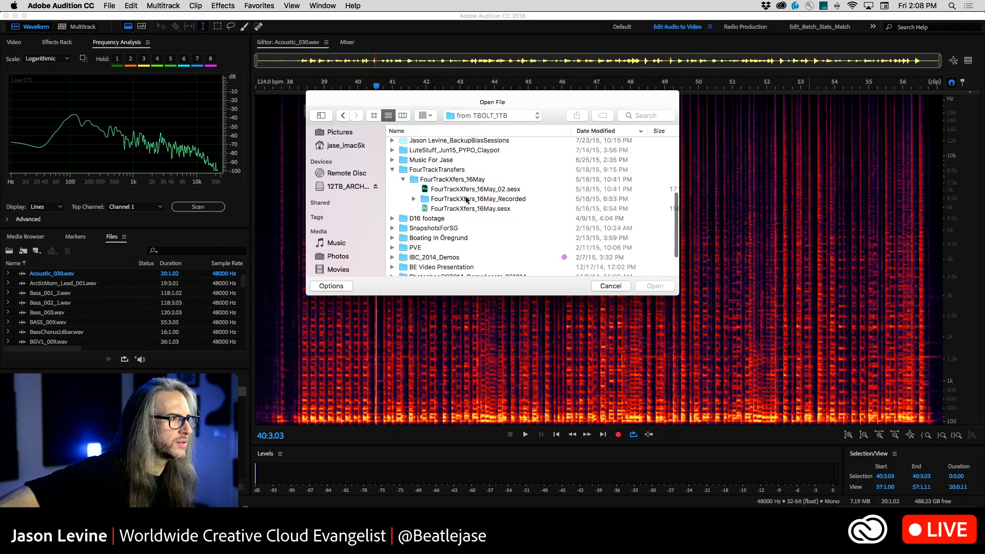
{"action": "scroll", "coordinate": [466, 200], "scroll_direction": "down", "scroll_amount": 4}
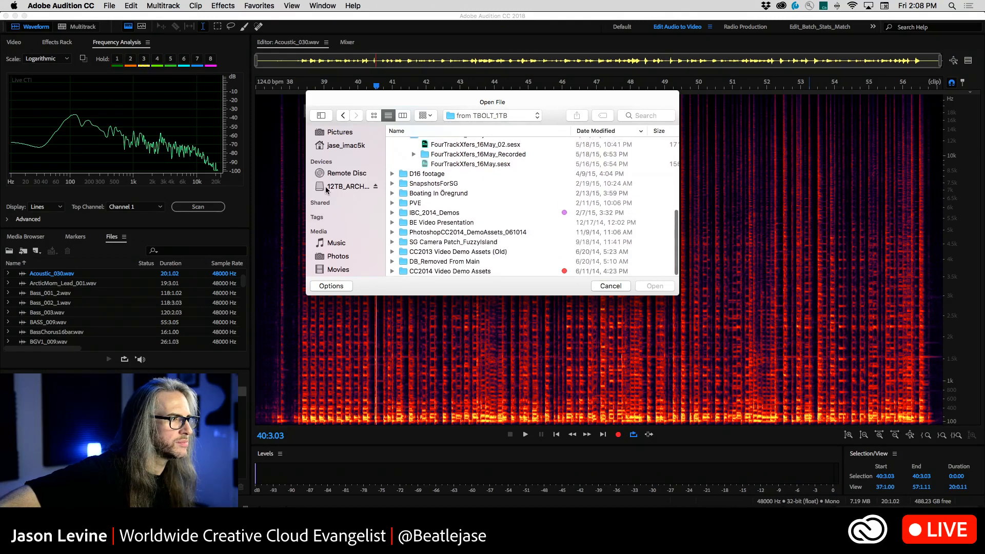
Return to the 12TB_ARCHIVE drive and look through the from Assets2013 folder for a file to open
{"action": "left_click", "coordinate": [342, 115]}
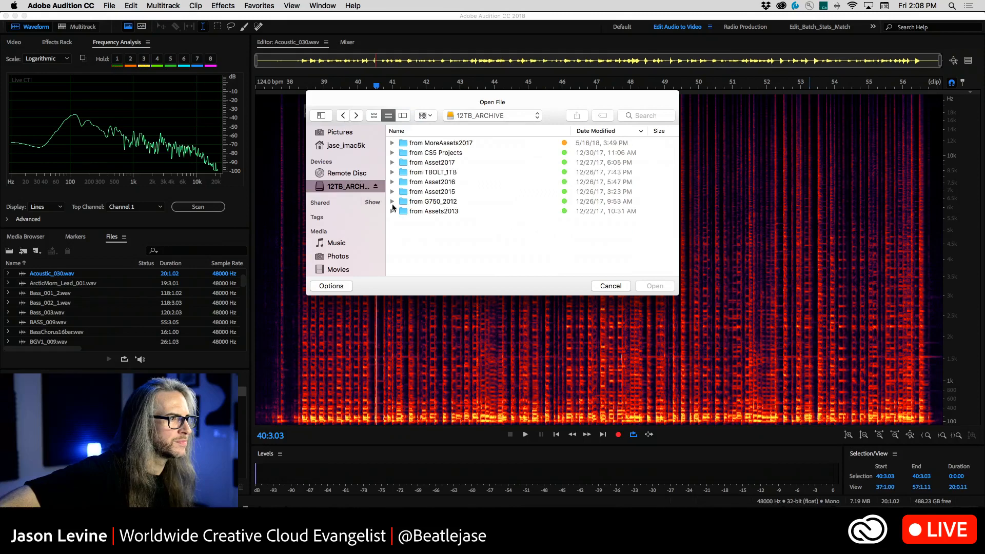
{"action": "double_click", "coordinate": [430, 211]}
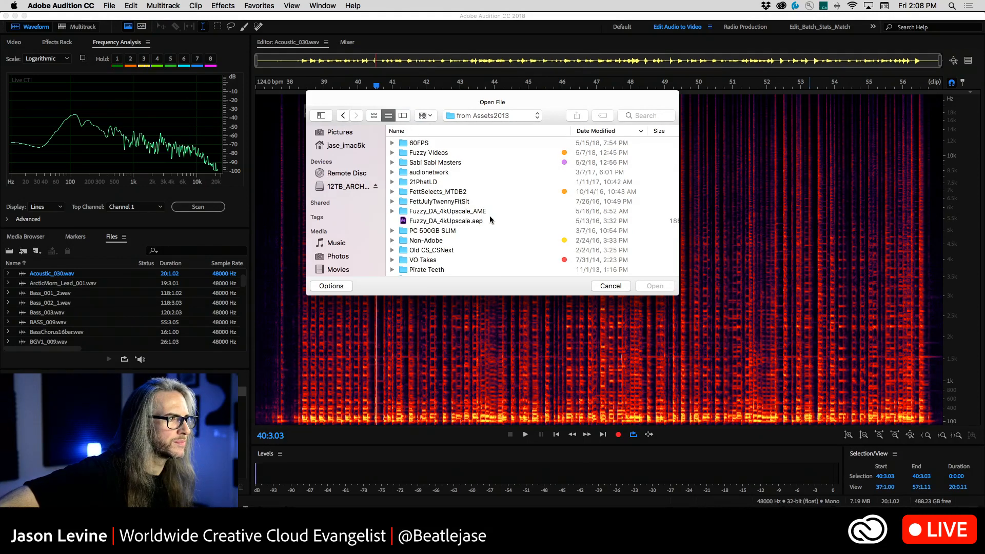
{"action": "scroll", "coordinate": [490, 218], "scroll_direction": "down", "scroll_amount": 5}
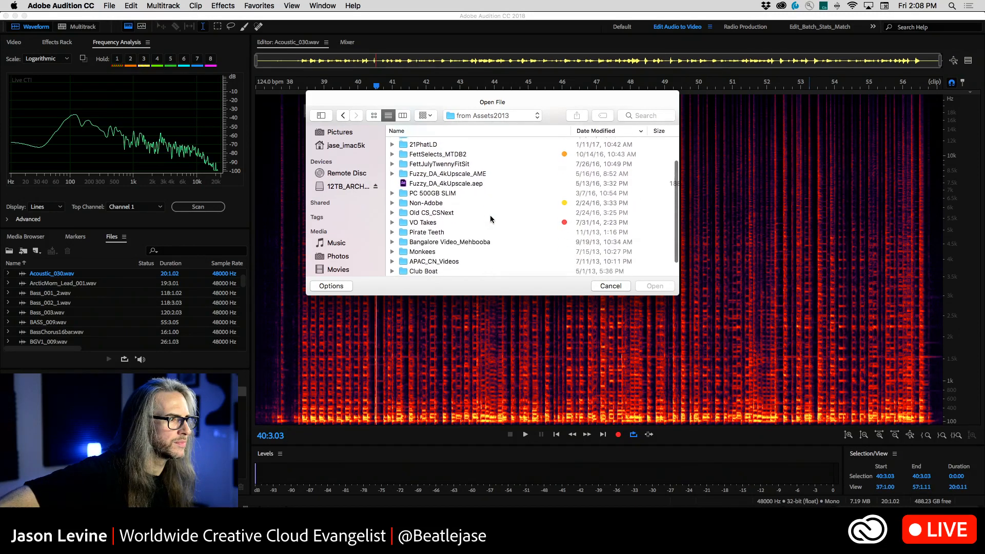
{"action": "scroll", "coordinate": [491, 219], "scroll_direction": "down", "scroll_amount": 1}
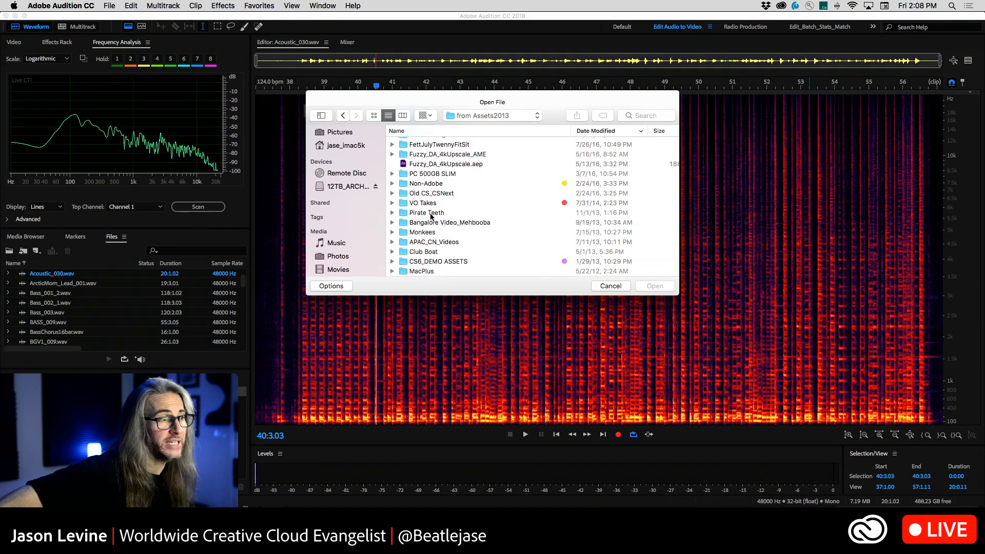
{"action": "scroll", "coordinate": [447, 214], "scroll_direction": "up", "scroll_amount": 4}
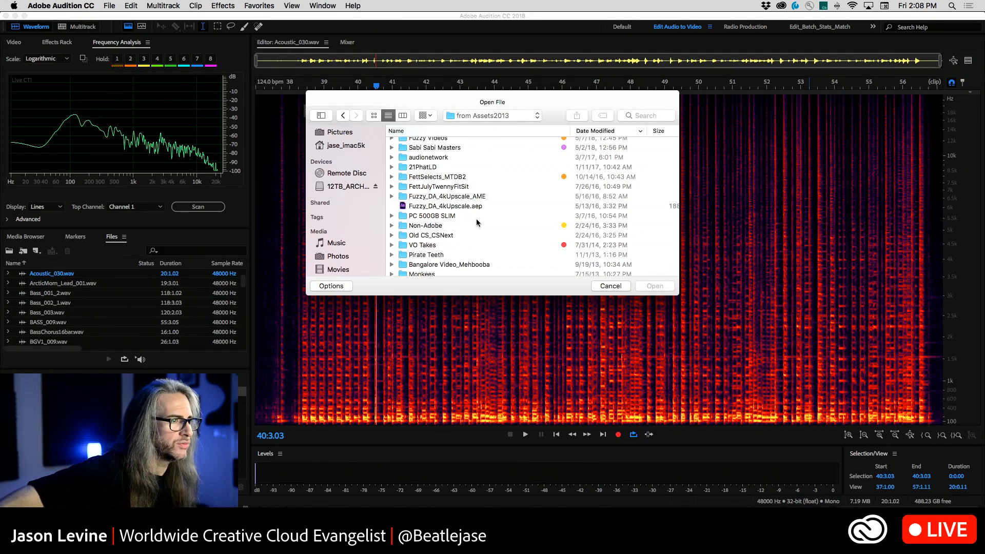
{"action": "scroll", "coordinate": [472, 220], "scroll_direction": "up", "scroll_amount": 2}
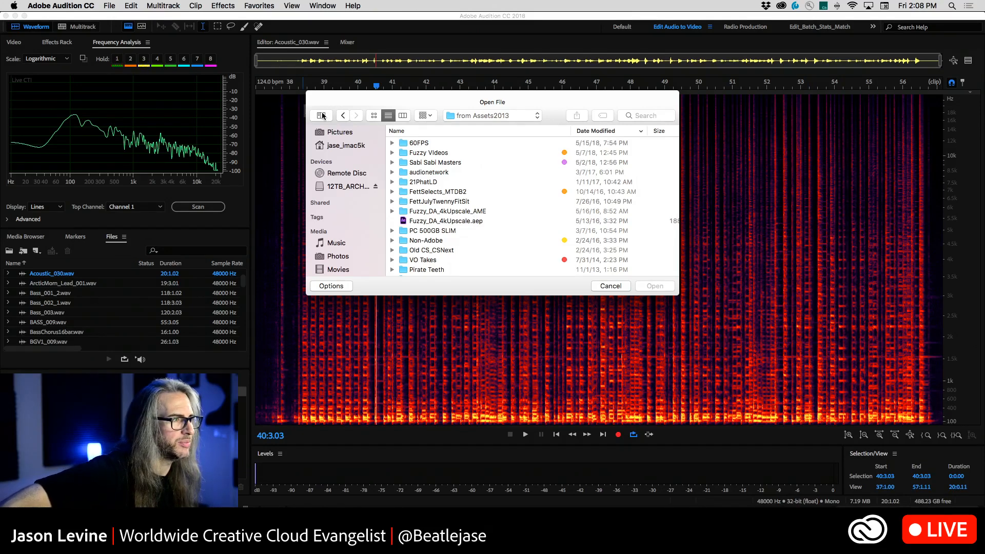
Look through the from Asset2015 archive folder, and cancel the file dialog without opening anything
{"action": "left_click", "coordinate": [343, 115]}
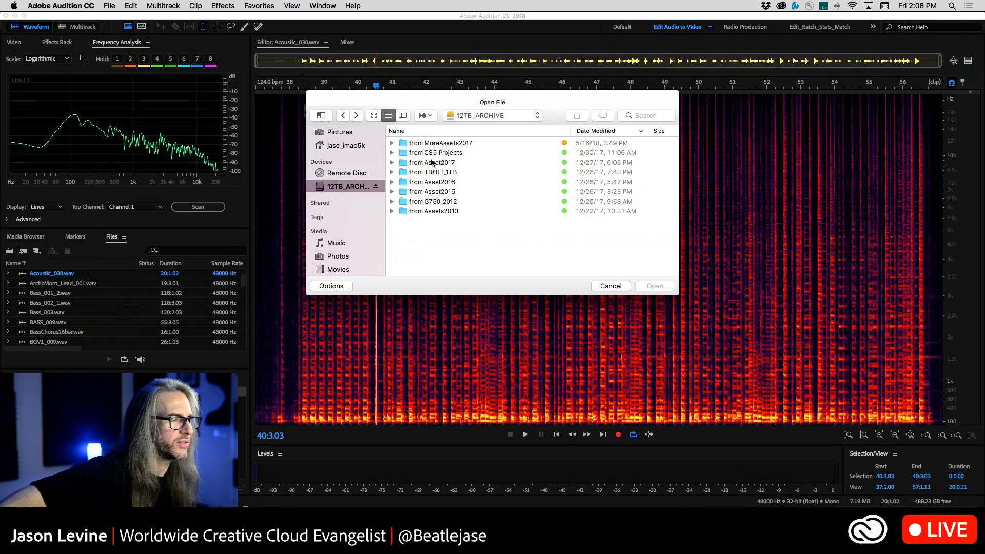
{"action": "double_click", "coordinate": [426, 194]}
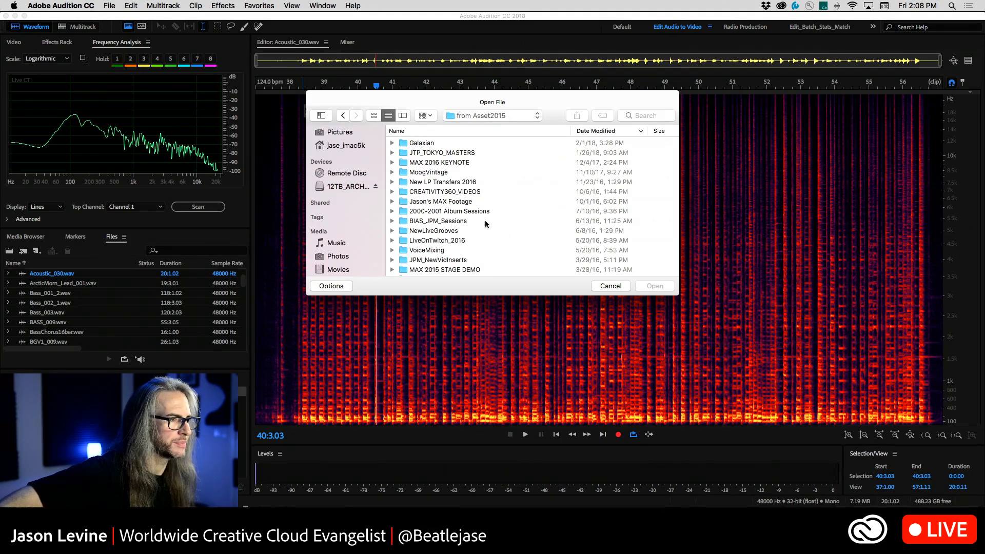
{"action": "scroll", "coordinate": [485, 220], "scroll_direction": "down", "scroll_amount": 3}
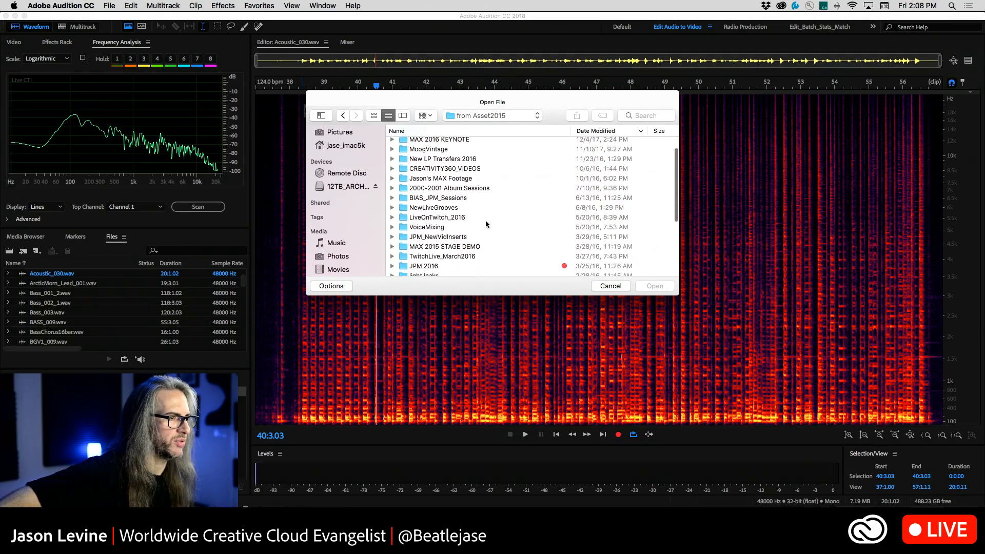
{"action": "scroll", "coordinate": [485, 222], "scroll_direction": "down", "scroll_amount": 10}
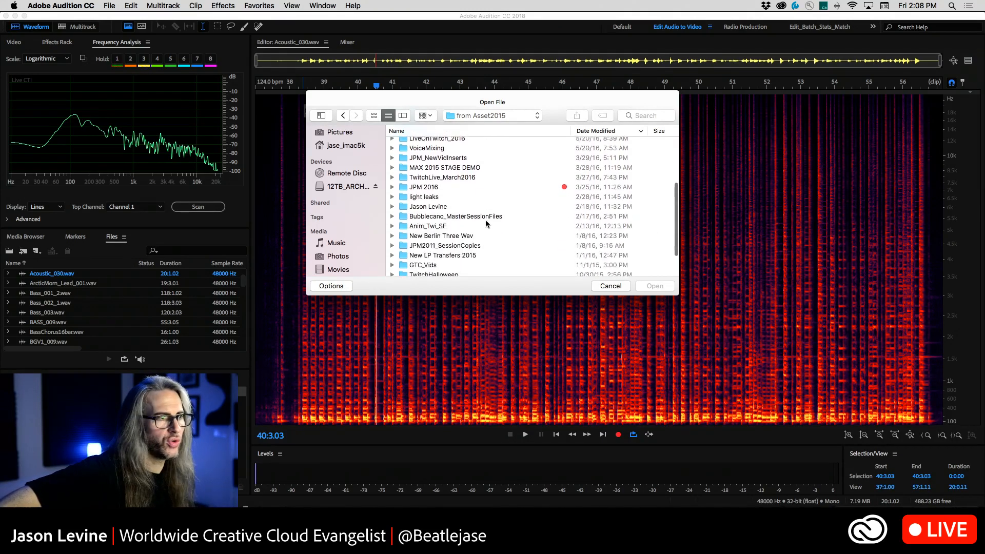
{"action": "scroll", "coordinate": [485, 220], "scroll_direction": "down", "scroll_amount": 2}
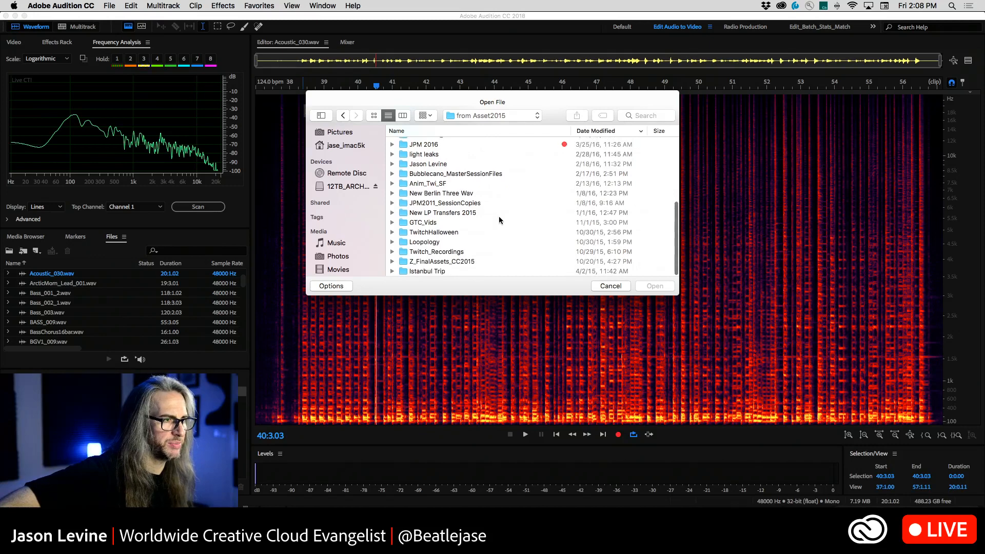
{"action": "scroll", "coordinate": [499, 217], "scroll_direction": "right", "scroll_amount": 2}
{"action": "scroll", "coordinate": [483, 216], "scroll_direction": "left", "scroll_amount": 2}
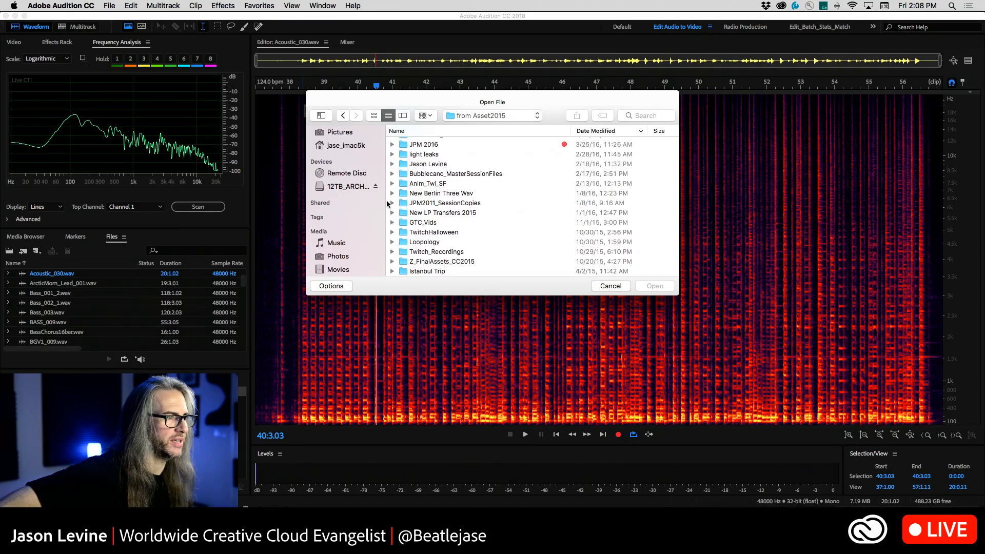
{"action": "scroll", "coordinate": [416, 208], "scroll_direction": "up", "scroll_amount": 1}
{"action": "scroll", "coordinate": [415, 207], "scroll_direction": "up", "scroll_amount": 5}
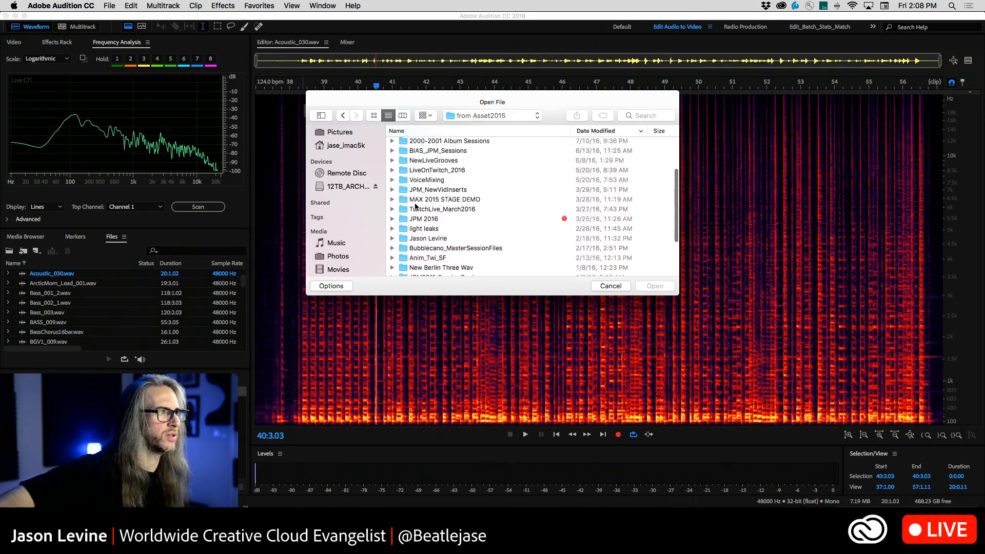
{"action": "scroll", "coordinate": [416, 205], "scroll_direction": "up", "scroll_amount": 3}
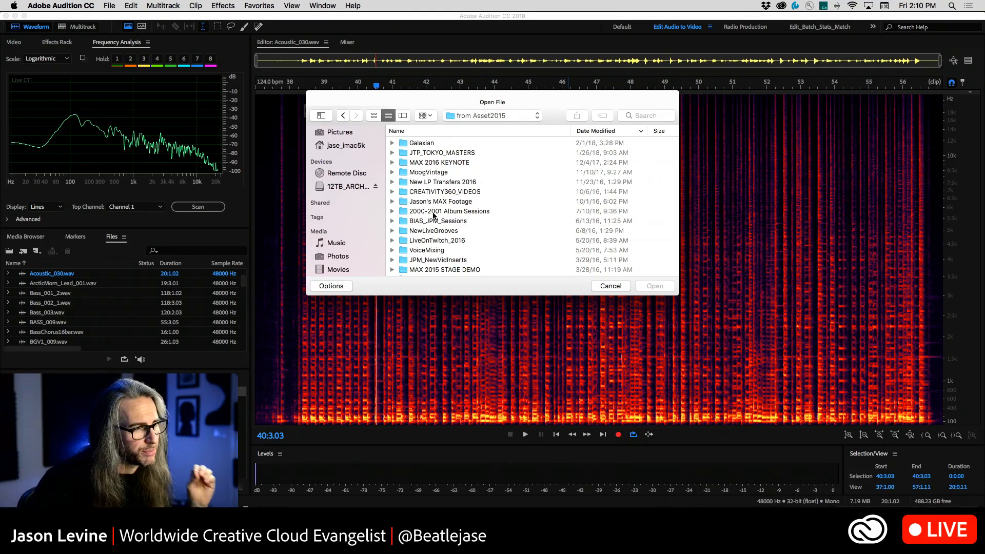
{"action": "left_click", "coordinate": [611, 286]}
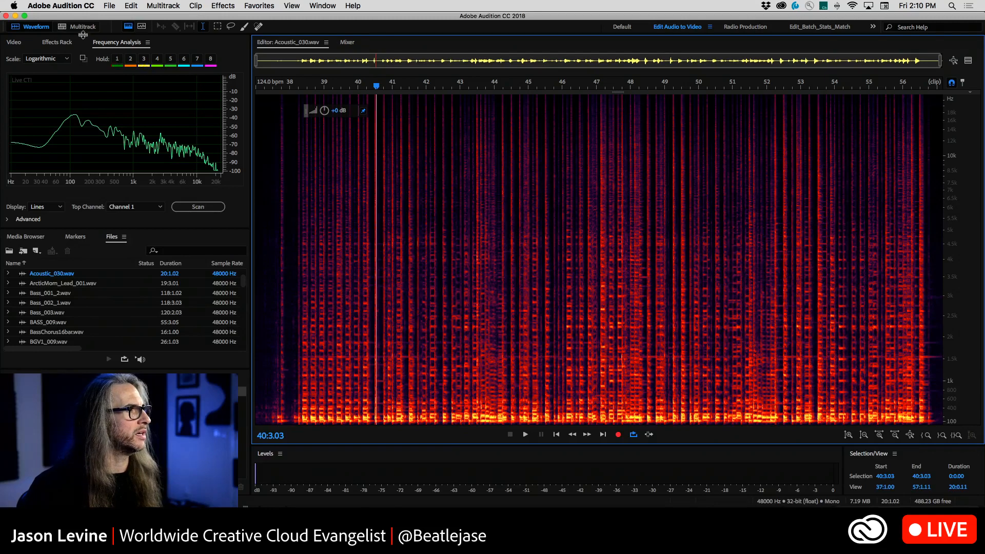
Return to the GroovesForRTME_11 multitrack session and turn off solo on the Acoustic, GUITARBUS and AcousDBL tracks
{"action": "left_click", "coordinate": [82, 29]}
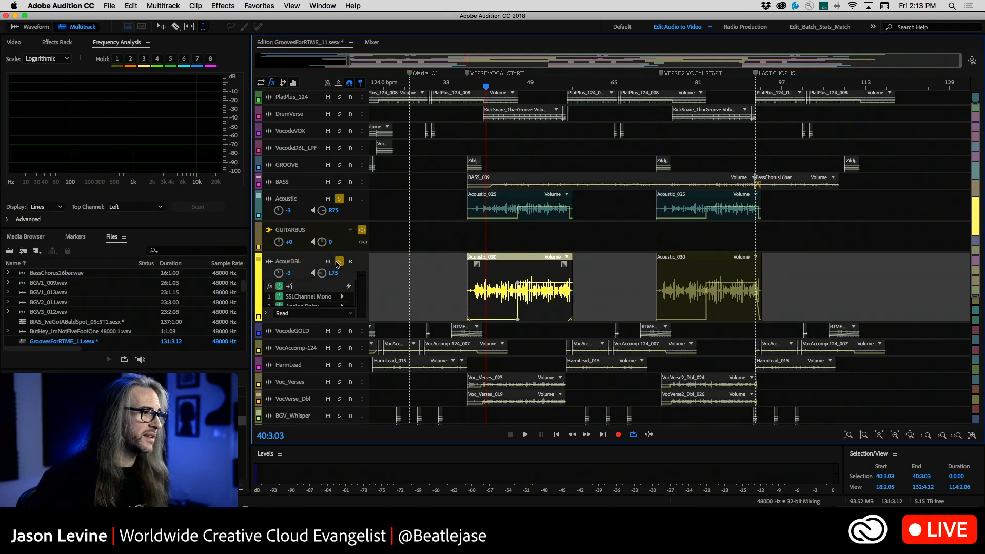
{"action": "left_click", "coordinate": [362, 231]}
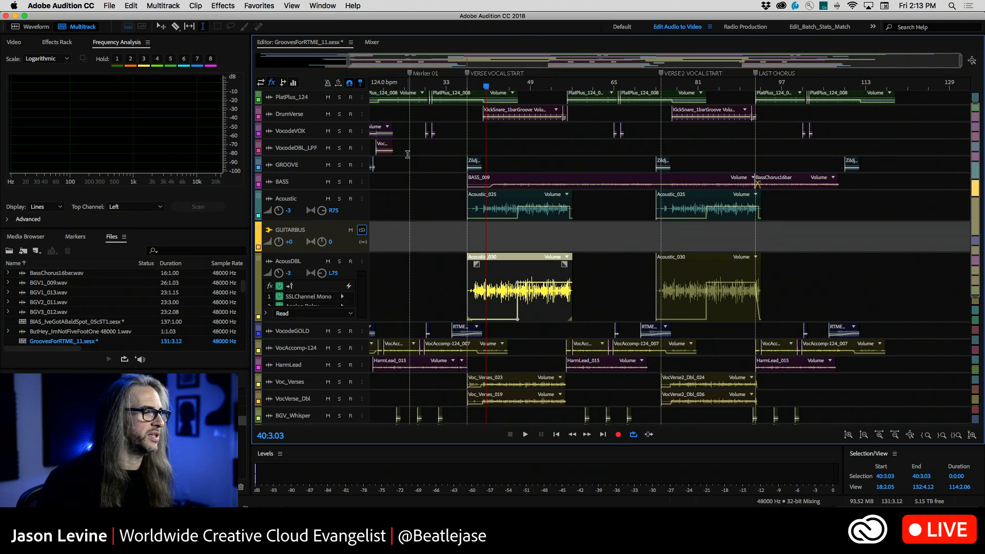
Listen to the full mix from the playhead, and audition the DrumVerse track in solo before turning its solo off
{"action": "key", "text": "space"}
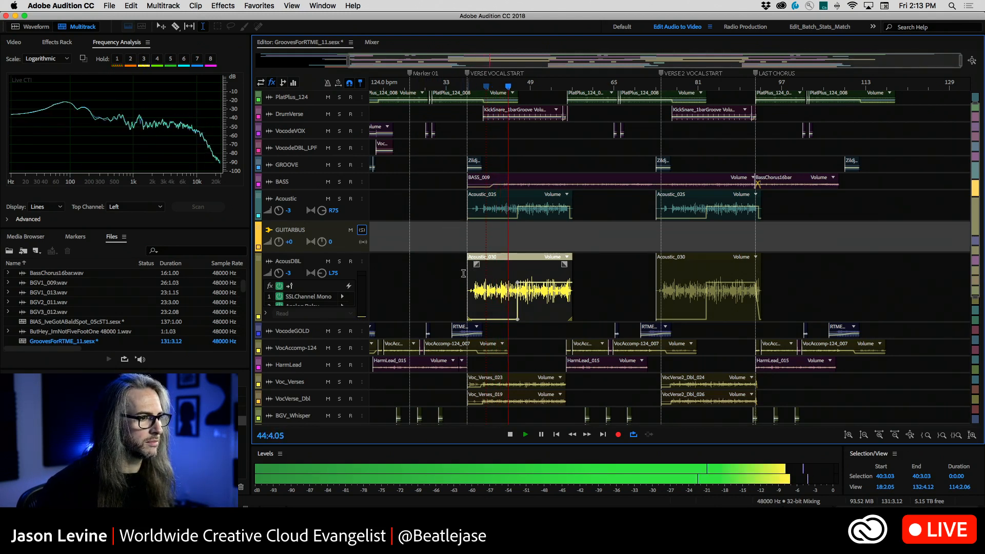
{"action": "key", "text": "space"}
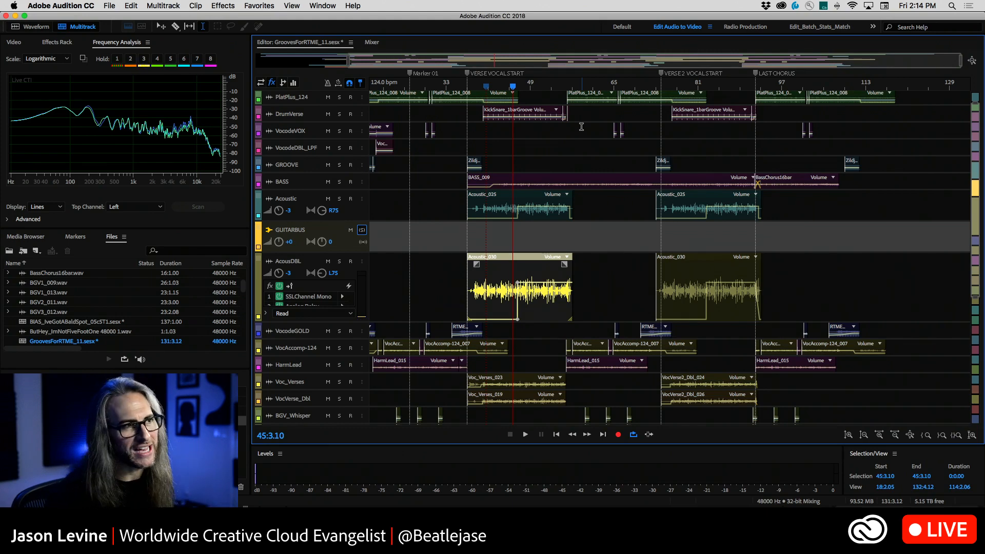
{"action": "left_click", "coordinate": [337, 115]}
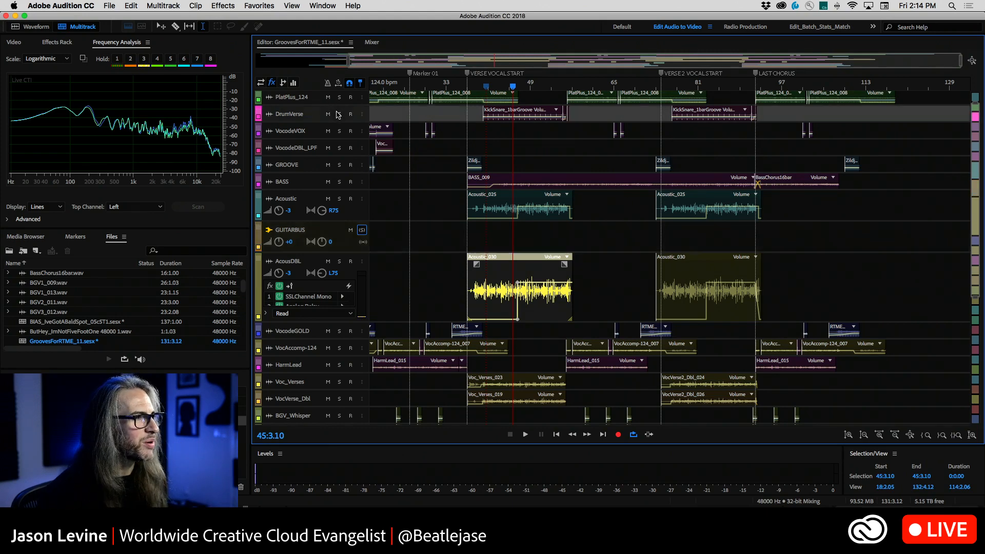
{"action": "left_click", "coordinate": [340, 114]}
{"action": "key", "text": "space"}
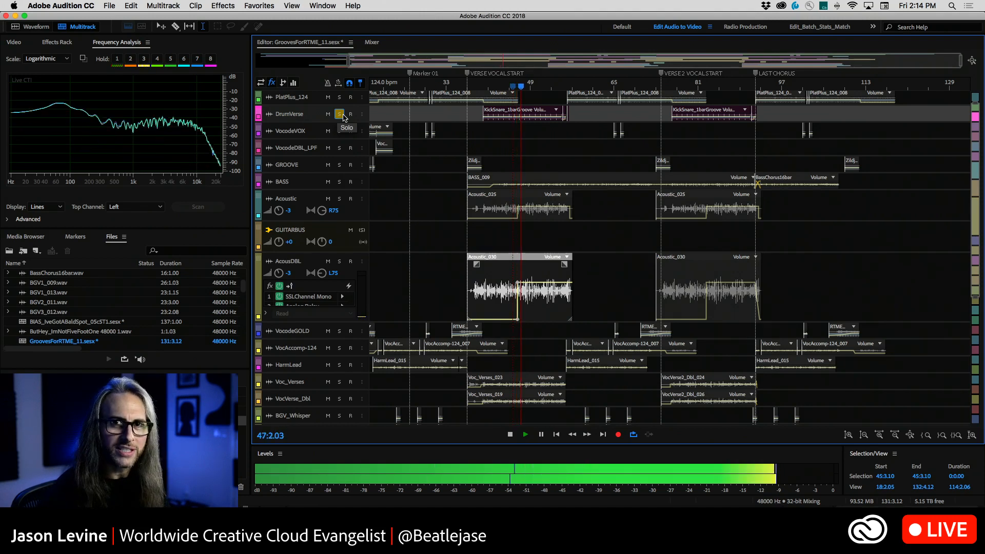
{"action": "key", "text": "space"}
{"action": "left_click", "coordinate": [339, 113]}
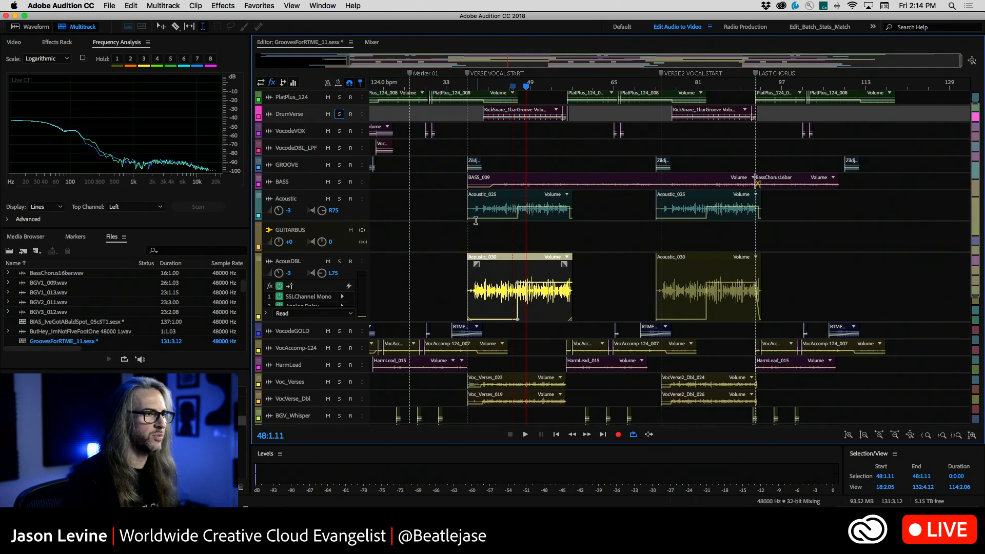
Open the first Acoustic_025 clip in the Waveform editor and hide the spectral frequency display
{"action": "double_click", "coordinate": [486, 205]}
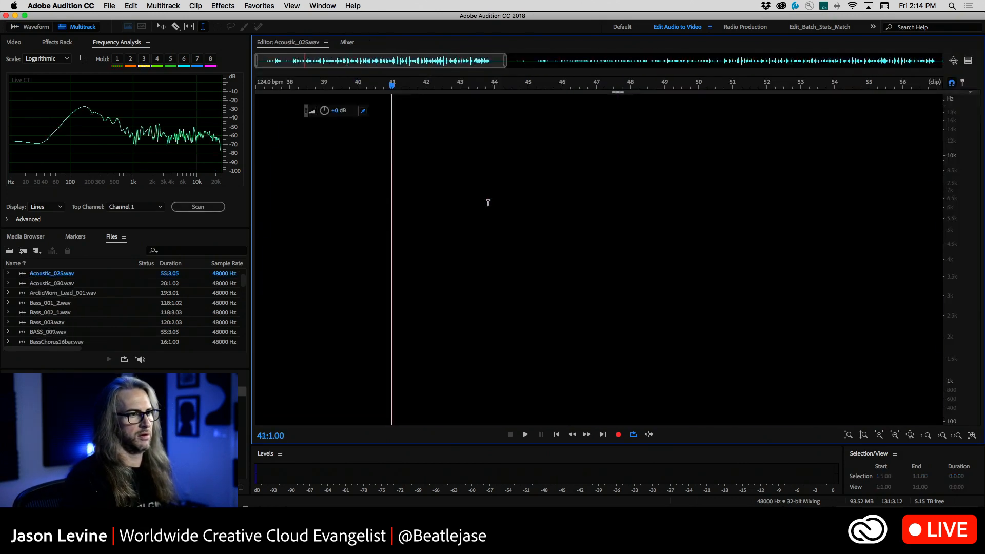
{"action": "left_click", "coordinate": [127, 26]}
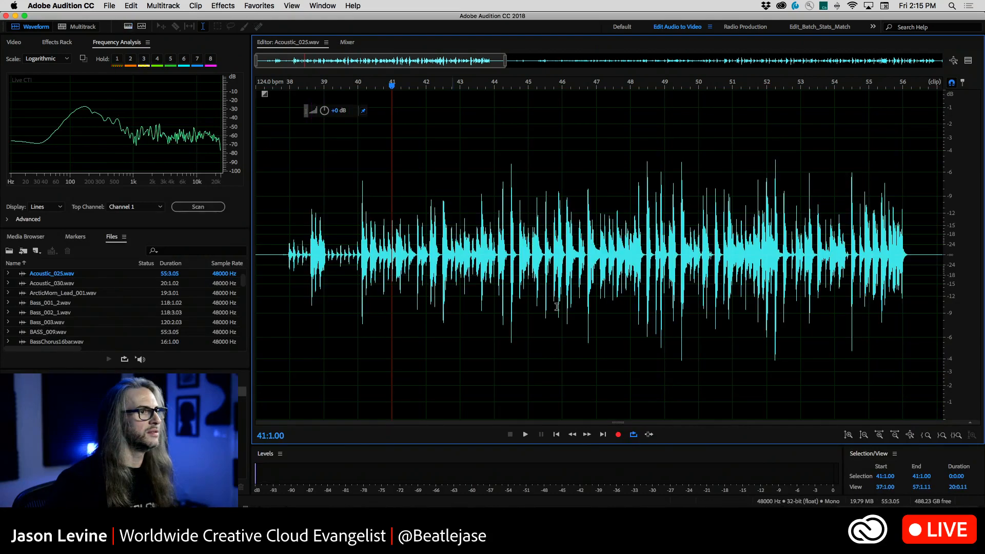
{"action": "right_click", "coordinate": [568, 229]}
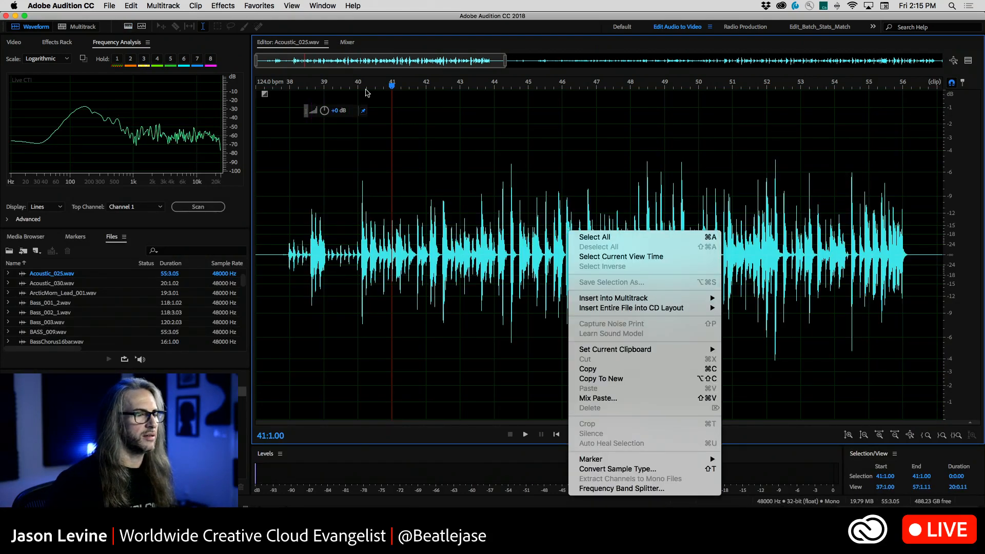
{"action": "left_click", "coordinate": [219, 66]}
Create a new multitrack session named Test
{"action": "left_click", "coordinate": [109, 6]}
{"action": "mouse_move", "coordinate": [129, 19]}
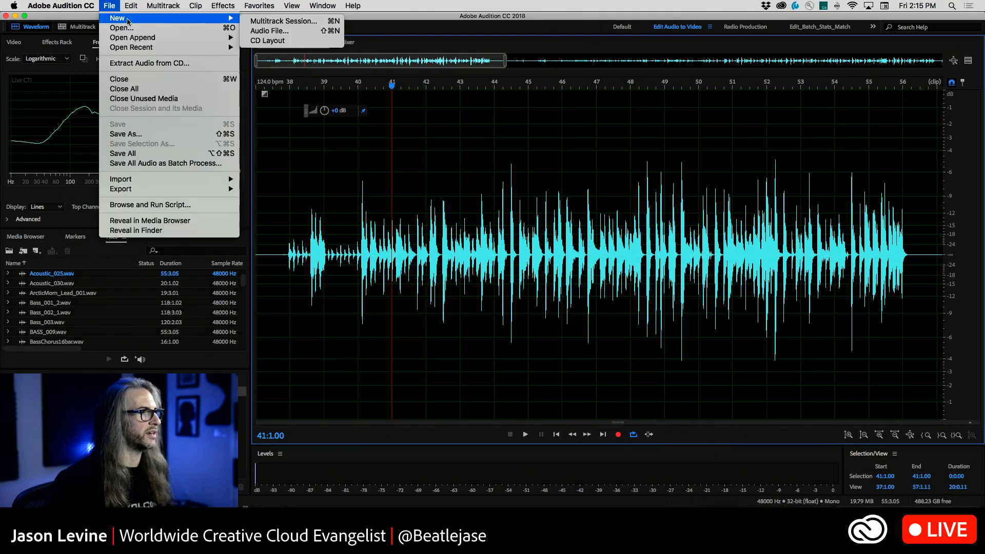
{"action": "left_click", "coordinate": [336, 24]}
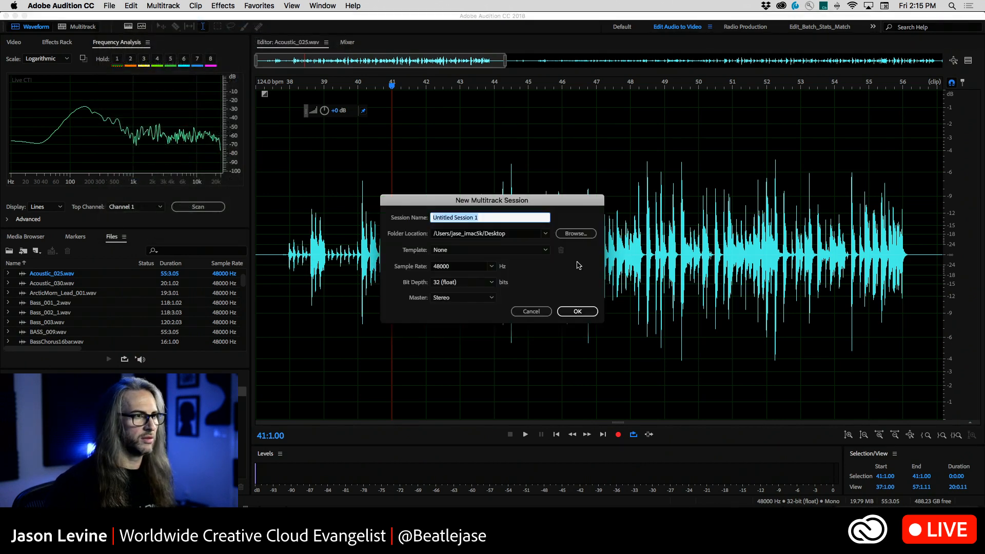
{"action": "type", "text": "Test"}
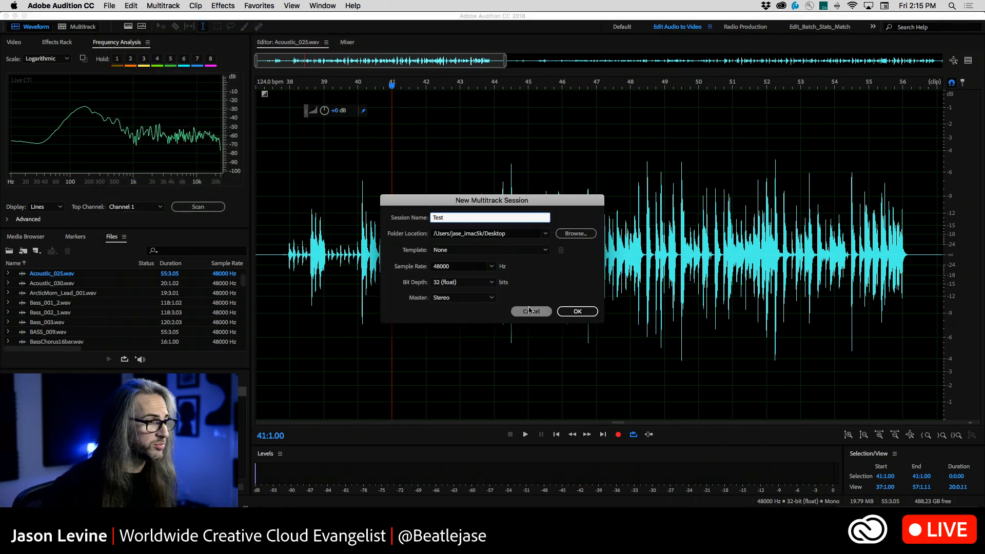
{"action": "left_click", "coordinate": [590, 312]}
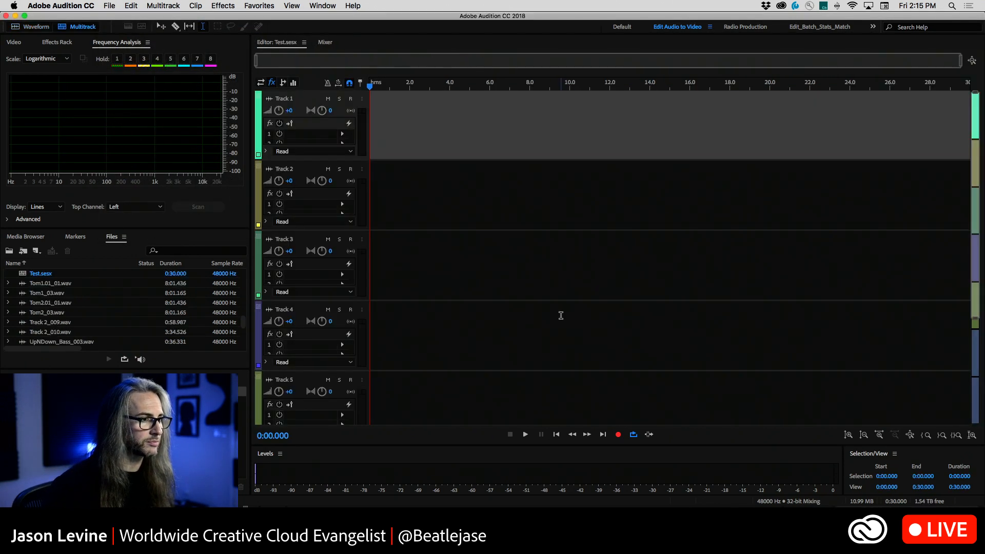
Insert Acoustic_025.wav into the Test multitrack session and move its clip to the start of Track 1
{"action": "left_click", "coordinate": [28, 23]}
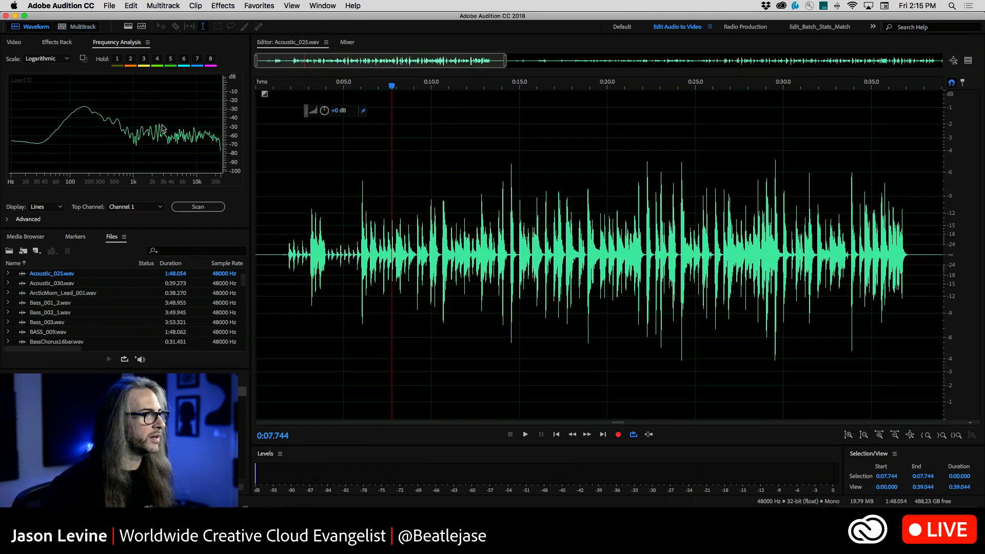
{"action": "right_click", "coordinate": [539, 220]}
{"action": "mouse_move", "coordinate": [602, 286]}
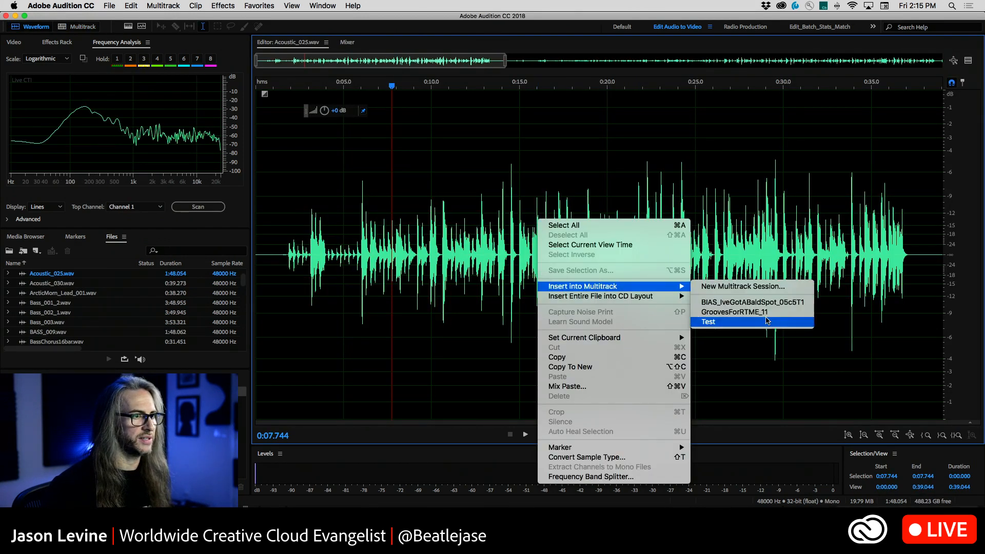
{"action": "left_click", "coordinate": [756, 322]}
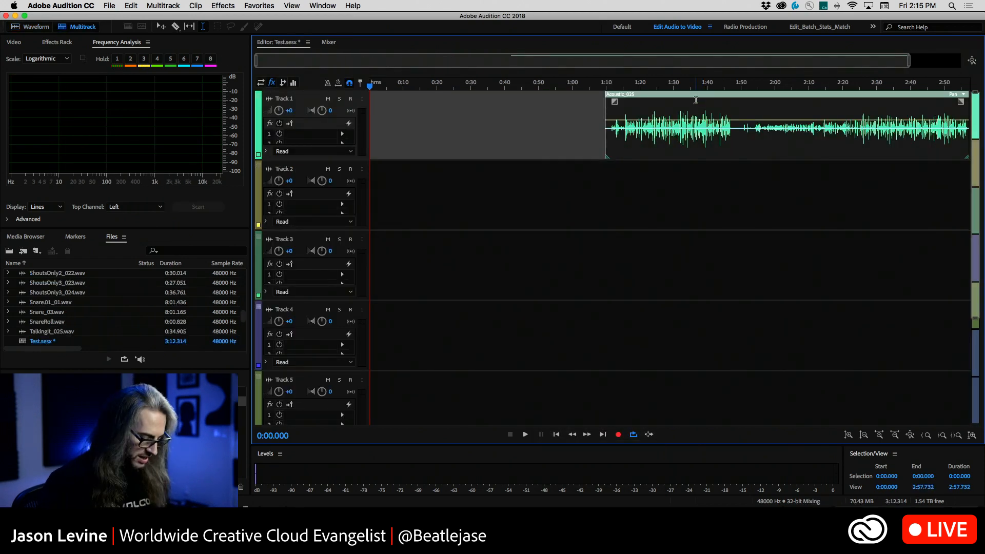
{"action": "key", "text": "v"}
{"action": "left_click_drag", "start_coordinate": [708, 103], "coordinate": [473, 103]}
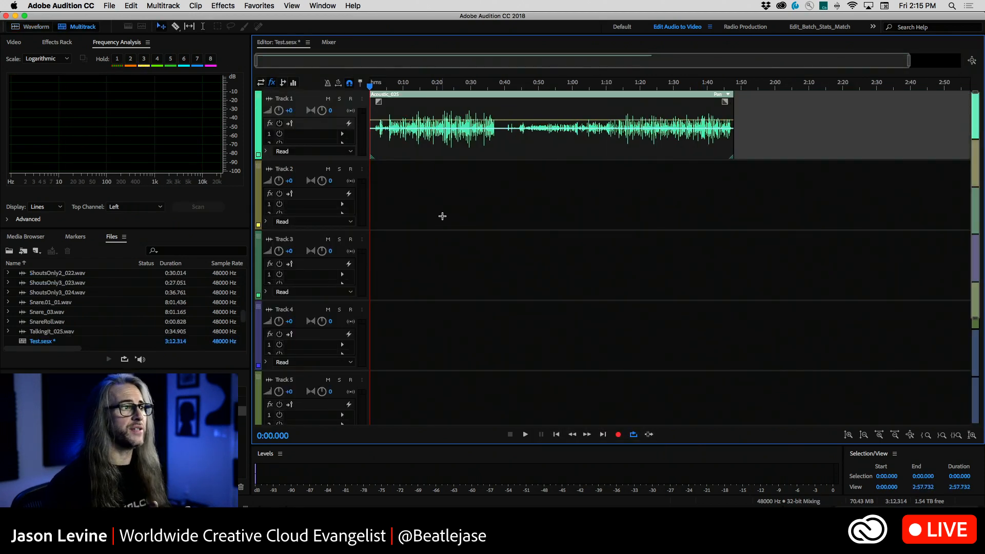
Enlarge the height of Track 1 and turn on Global Clip Stretching
{"action": "left_click_drag", "start_coordinate": [353, 159], "coordinate": [354, 251]}
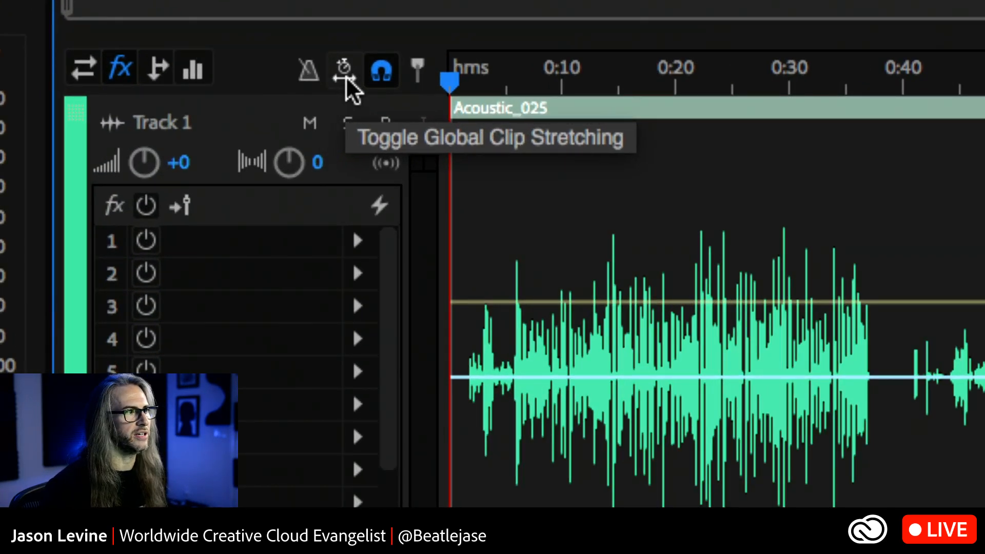
{"action": "left_click", "coordinate": [346, 76]}
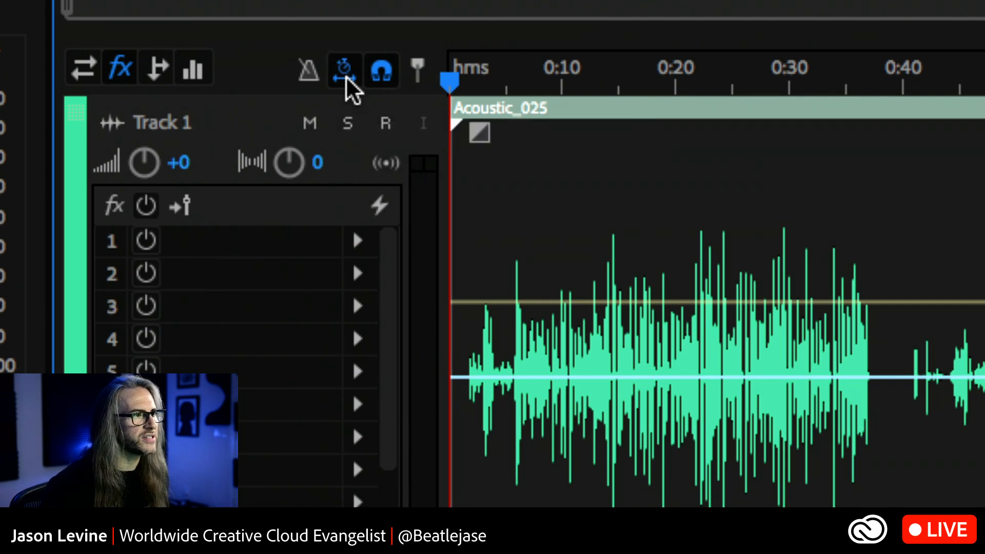
{"action": "left_click", "coordinate": [346, 76]}
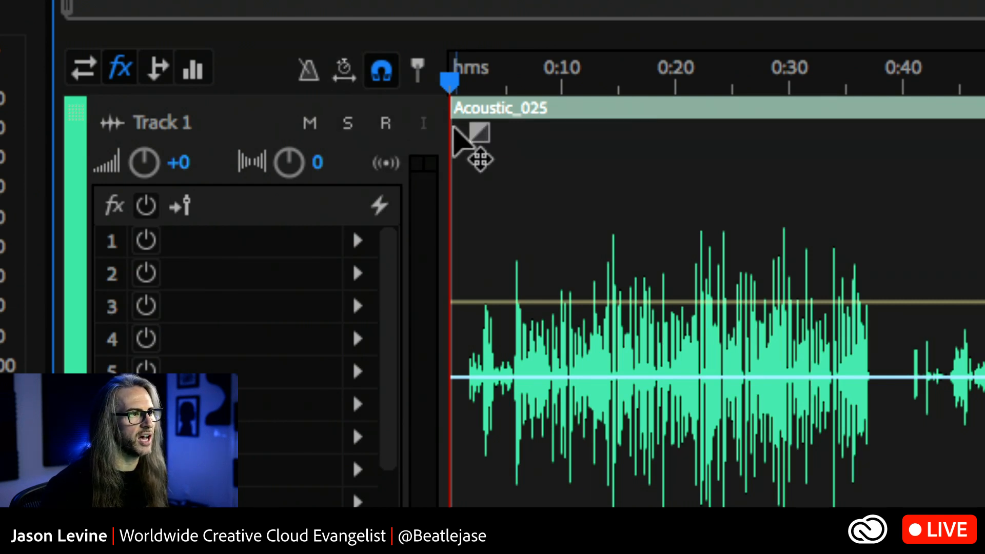
{"action": "left_click", "coordinate": [346, 75]}
{"action": "left_click", "coordinate": [347, 77]}
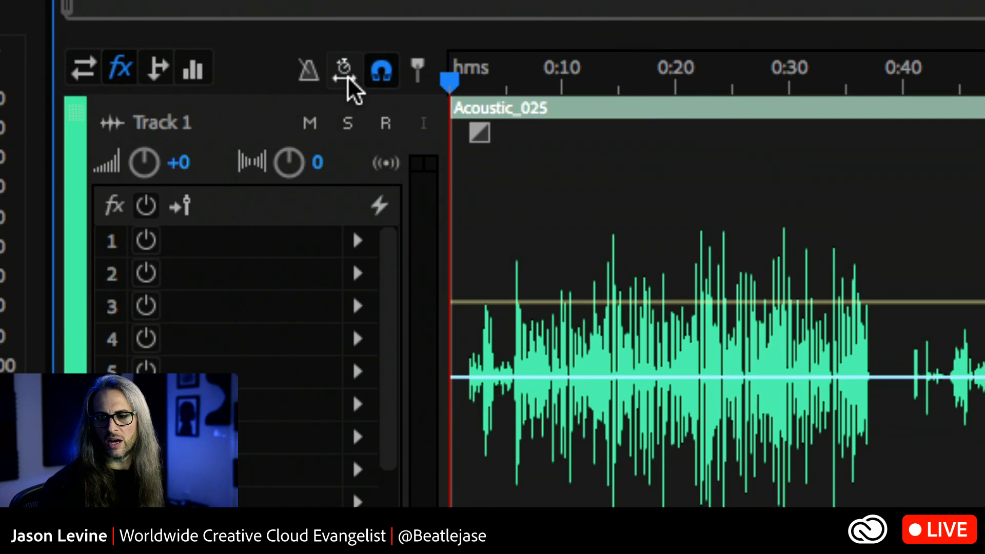
{"action": "left_click", "coordinate": [348, 77]}
{"action": "left_click", "coordinate": [347, 77]}
{"action": "left_click", "coordinate": [348, 77]}
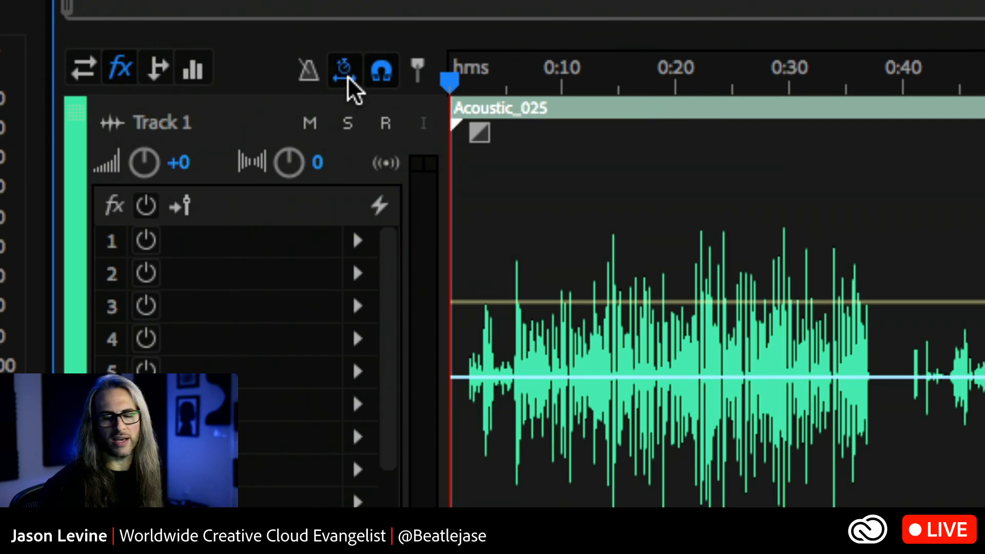
{"action": "left_click", "coordinate": [347, 76]}
{"action": "left_click", "coordinate": [346, 76]}
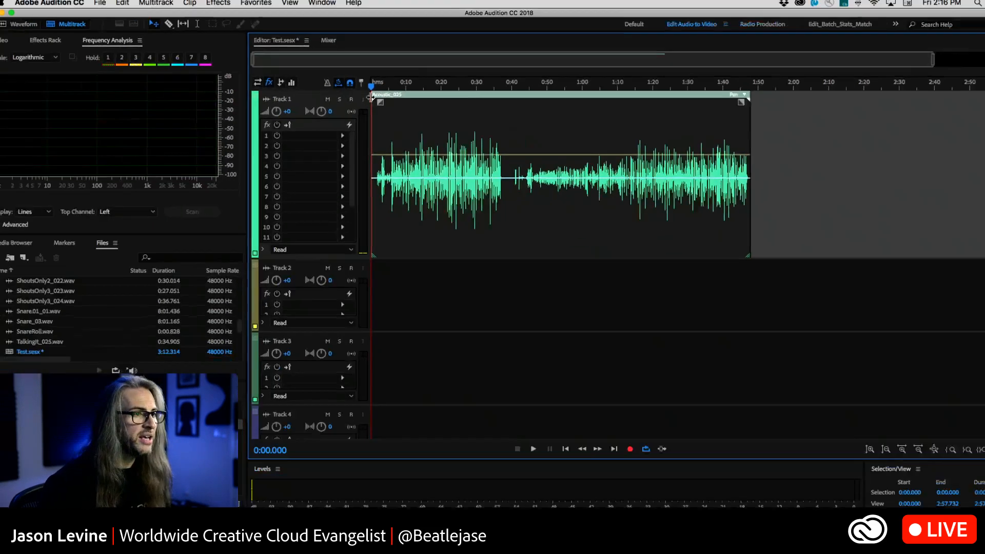
Listen to the Acoustic_025 clip at its original speed from about 0:20, and stop playback
{"action": "left_click", "coordinate": [439, 90]}
{"action": "key", "text": "space"}
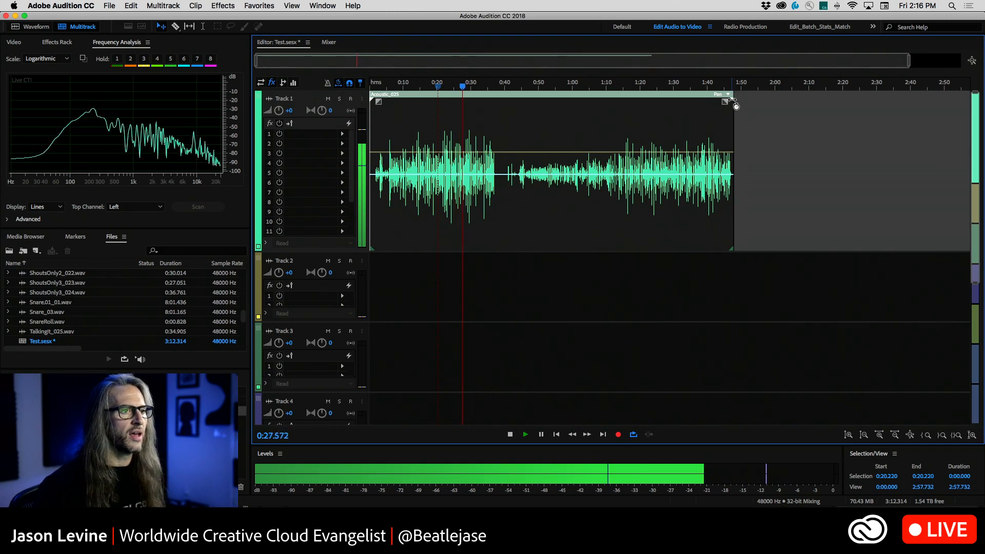
{"action": "key", "text": "space"}
Time-stretch the Acoustic_025 clip to 55% from its end, and listen to it from about 0:10
{"action": "left_click_drag", "start_coordinate": [733, 99], "coordinate": [568, 105]}
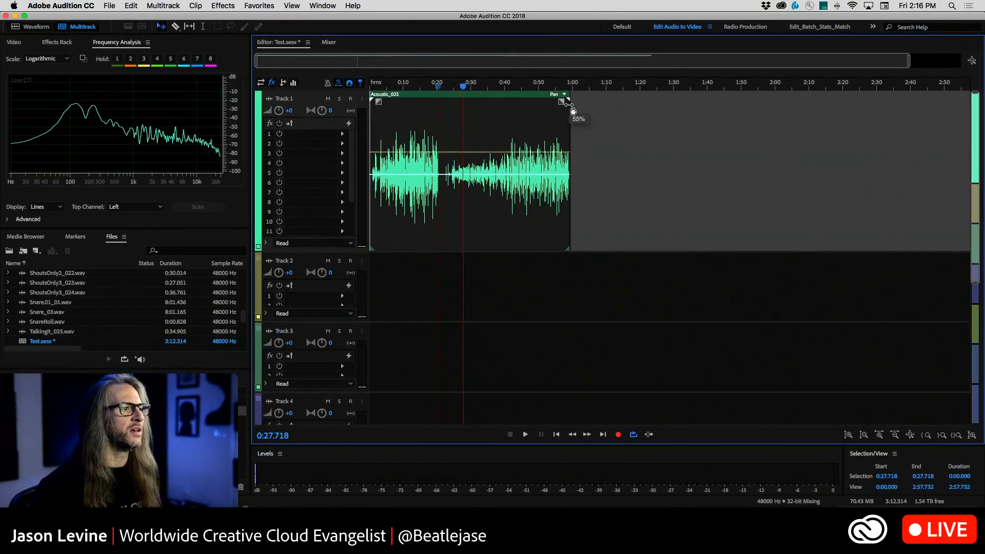
{"action": "left_click_drag", "start_coordinate": [569, 104], "coordinate": [568, 104]}
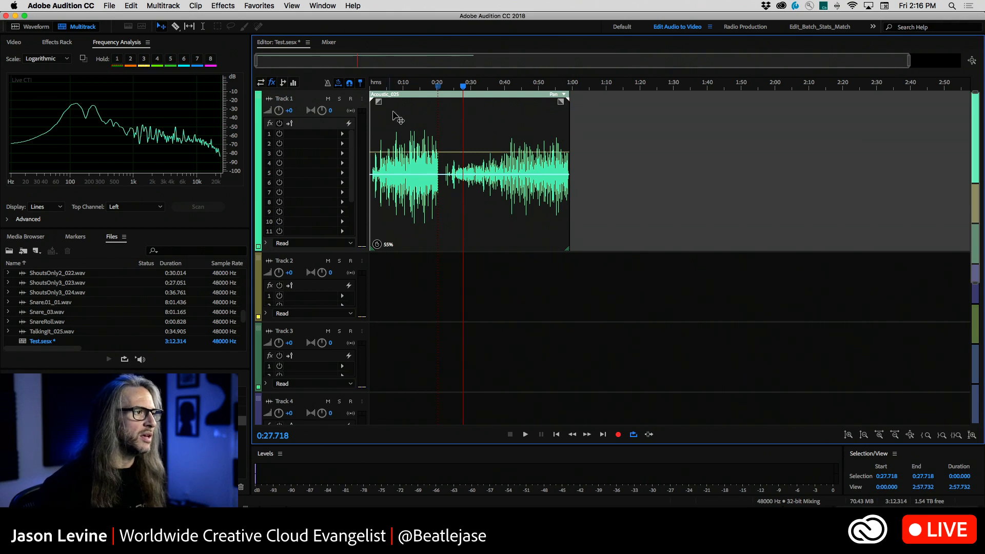
{"action": "left_click", "coordinate": [404, 87]}
{"action": "key", "text": "space"}
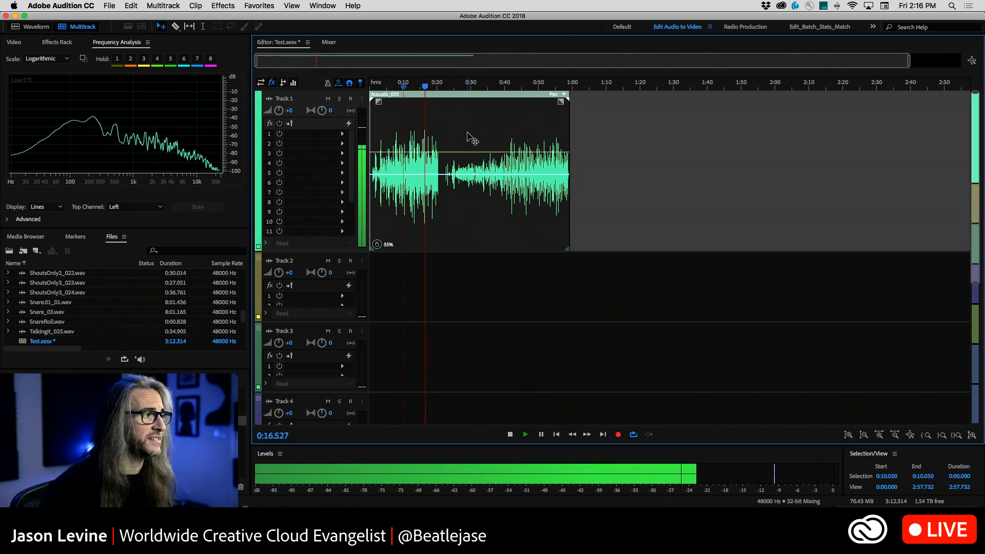
{"action": "key", "text": "space"}
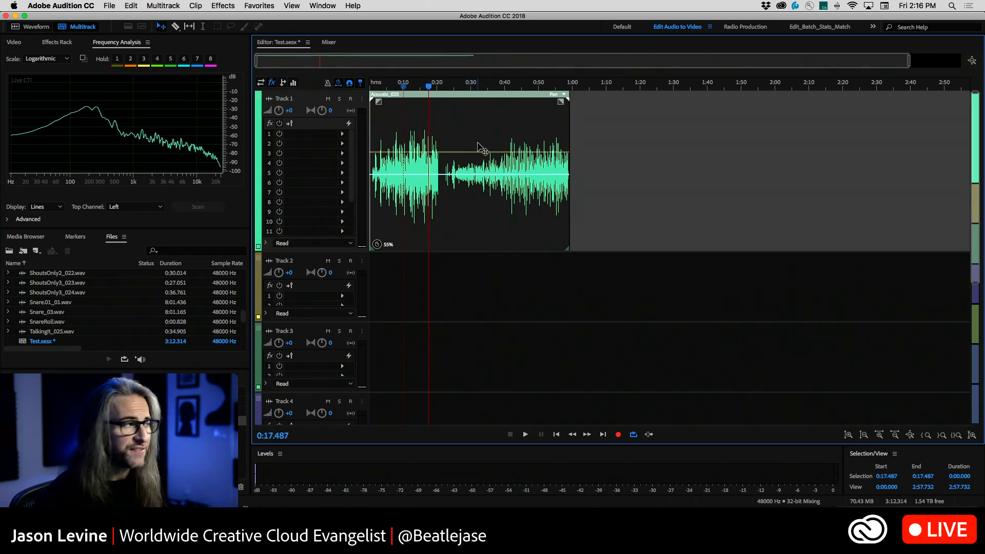
Show the Acoustic_025 clip's stretch properties and set the stretch mode to Rendered (High Quality)
{"action": "left_click", "coordinate": [321, 4]}
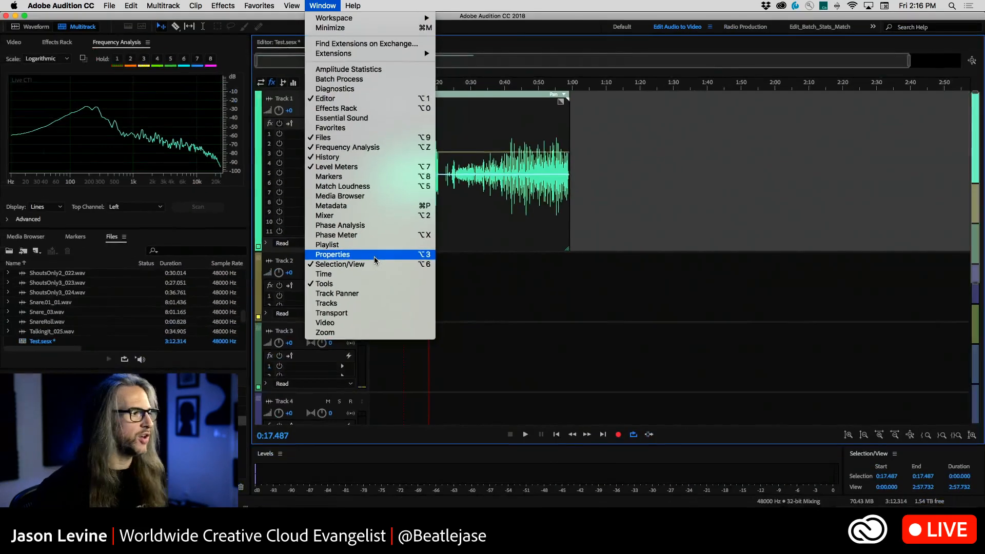
{"action": "left_click", "coordinate": [373, 254]}
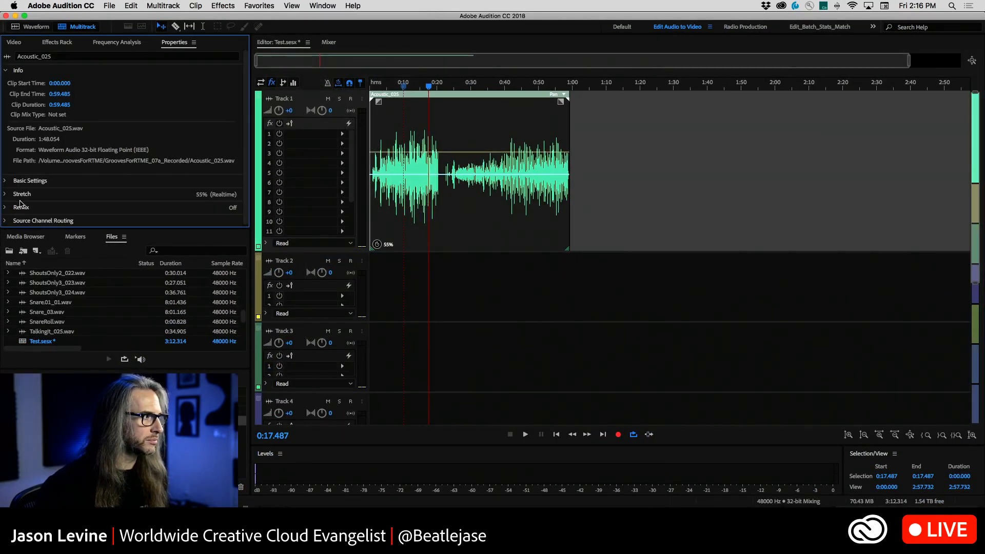
{"action": "left_click", "coordinate": [5, 195]}
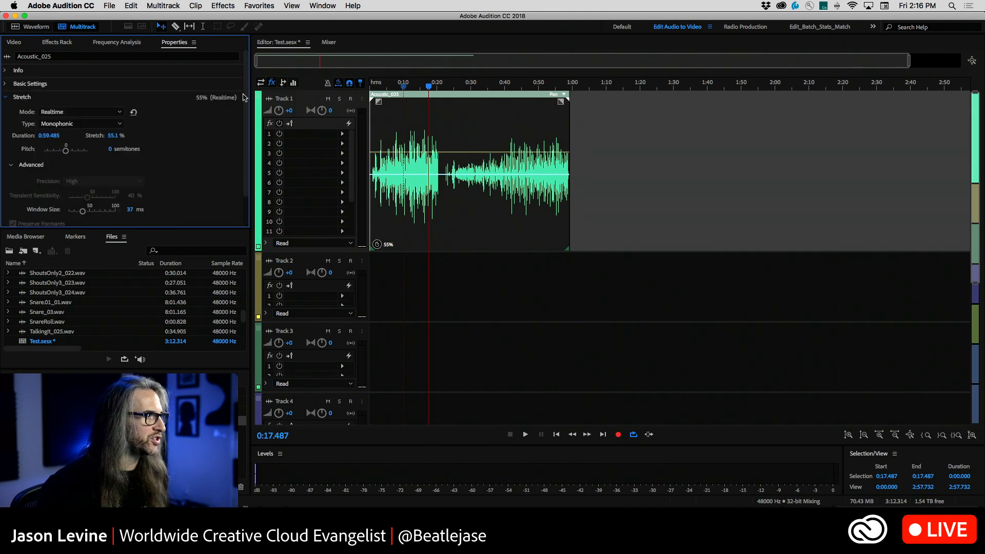
{"action": "scroll", "coordinate": [244, 97], "scroll_direction": "down", "scroll_amount": 3}
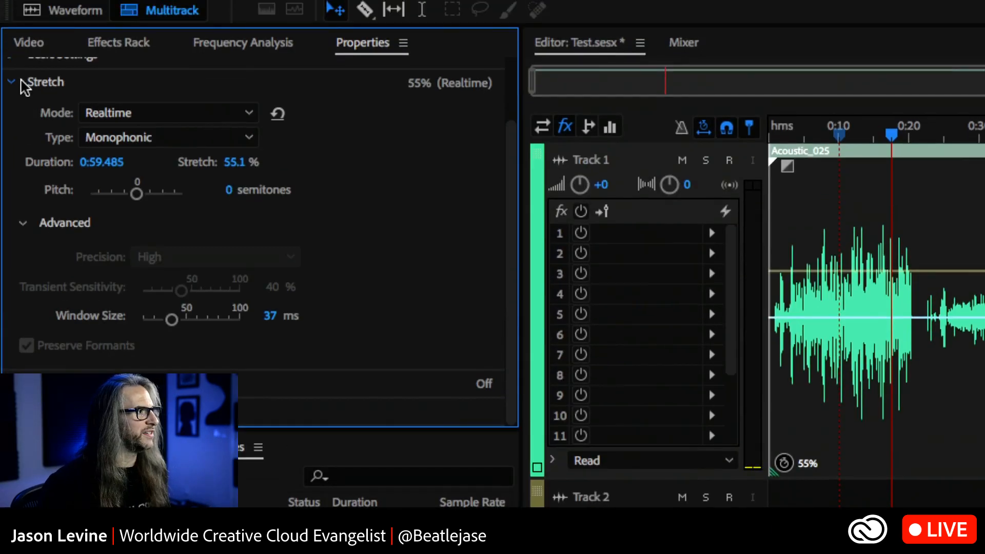
{"action": "left_click", "coordinate": [197, 114]}
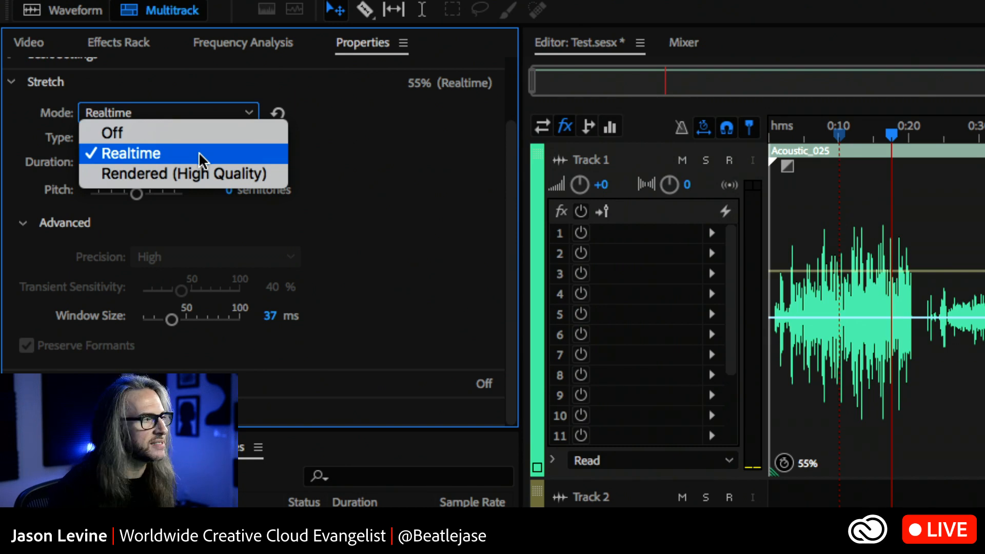
{"action": "left_click", "coordinate": [141, 177]}
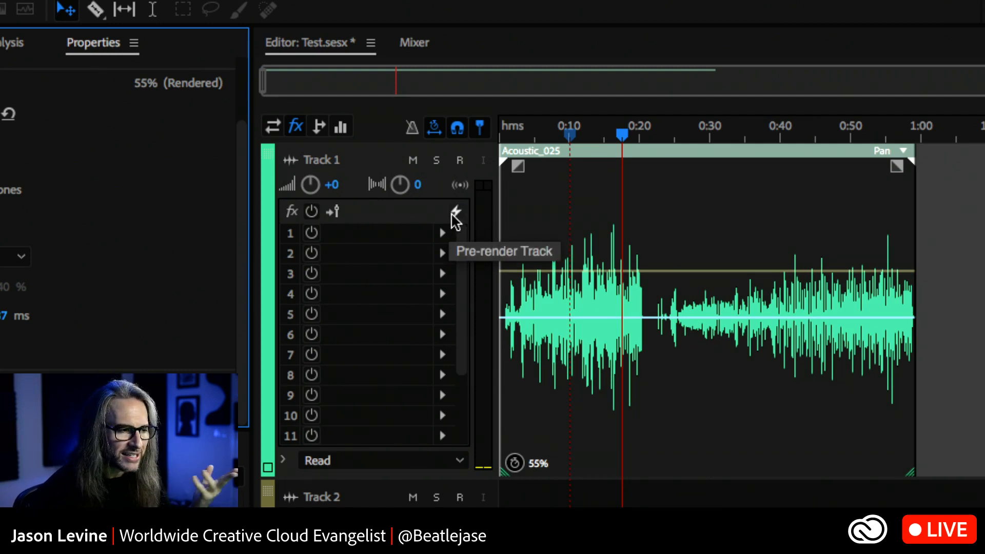
Listen to the Acoustic_025 clip with the Rendered (High Quality) stretch from about 0:10, and stop playback
{"action": "left_click", "coordinate": [569, 133]}
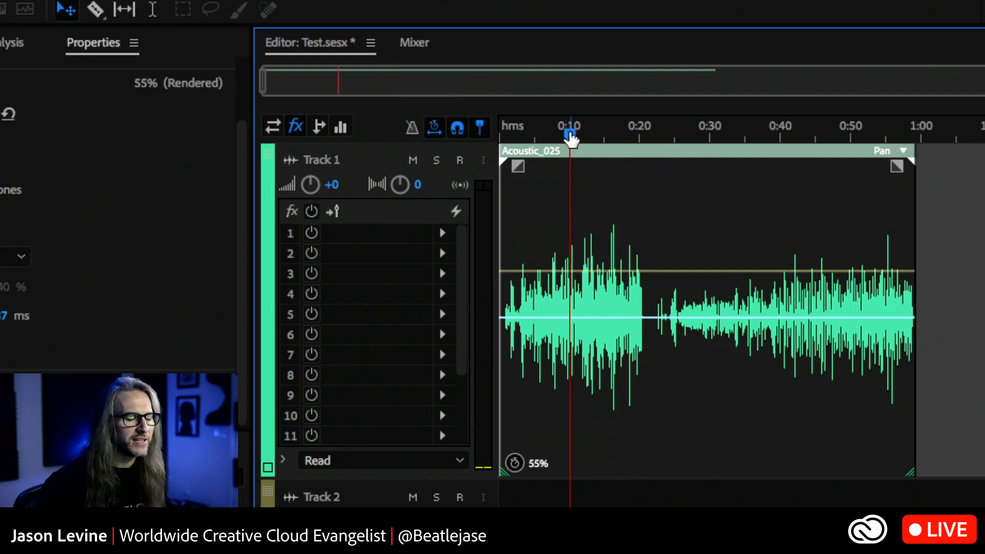
{"action": "key", "text": "space"}
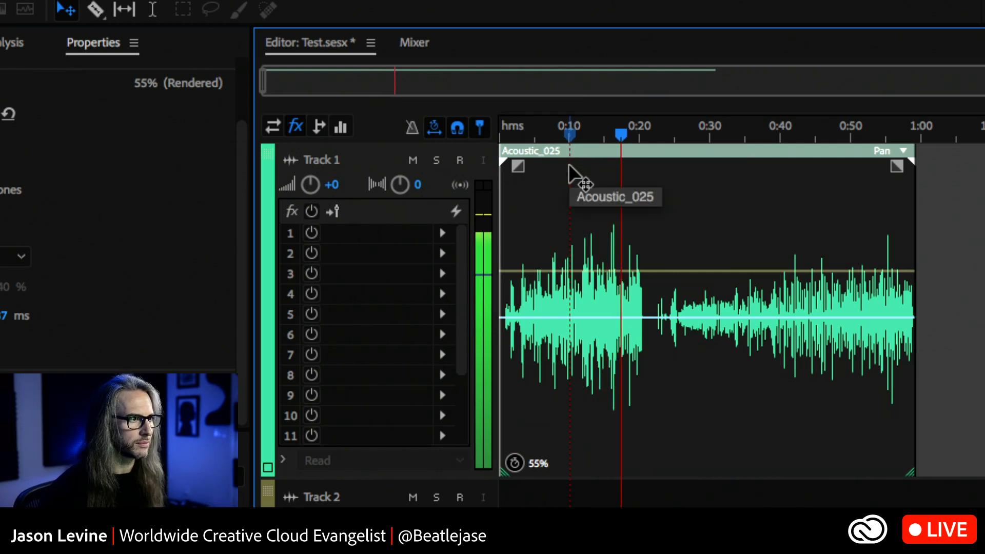
{"action": "key", "text": "space"}
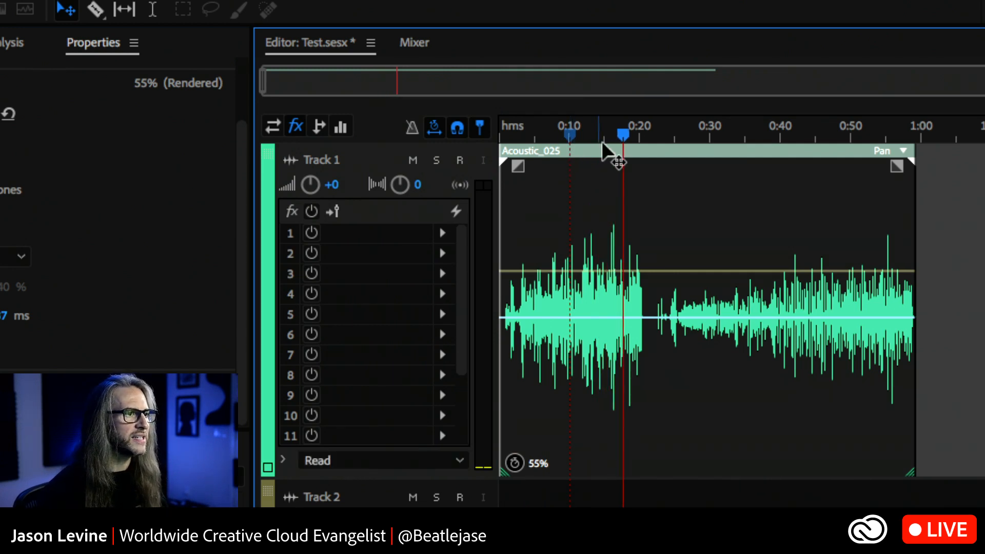
{"action": "left_click", "coordinate": [617, 136]}
Set the Acoustic_025 clip's stretch mode to Realtime, and listen to it from about 0:10
{"action": "left_click", "coordinate": [567, 135]}
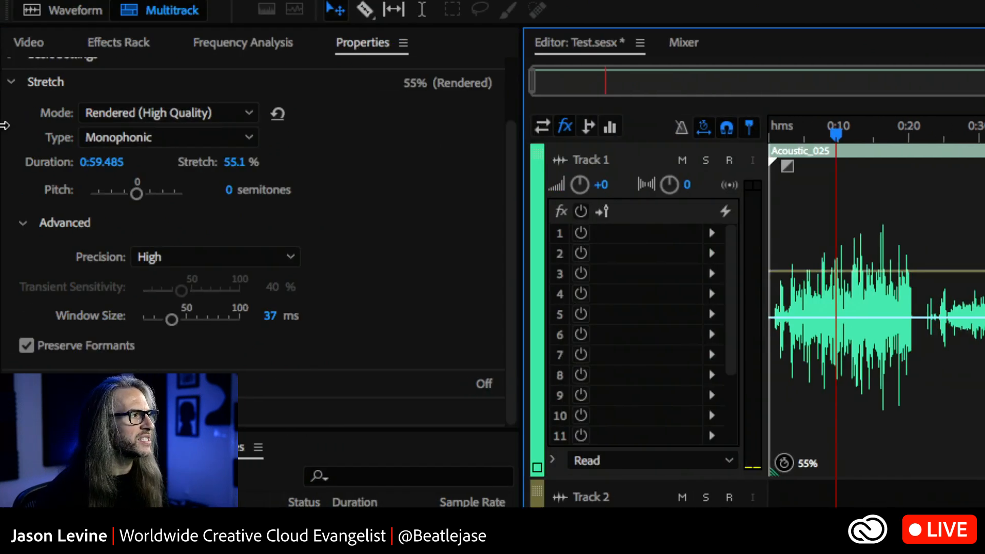
{"action": "left_click", "coordinate": [165, 109]}
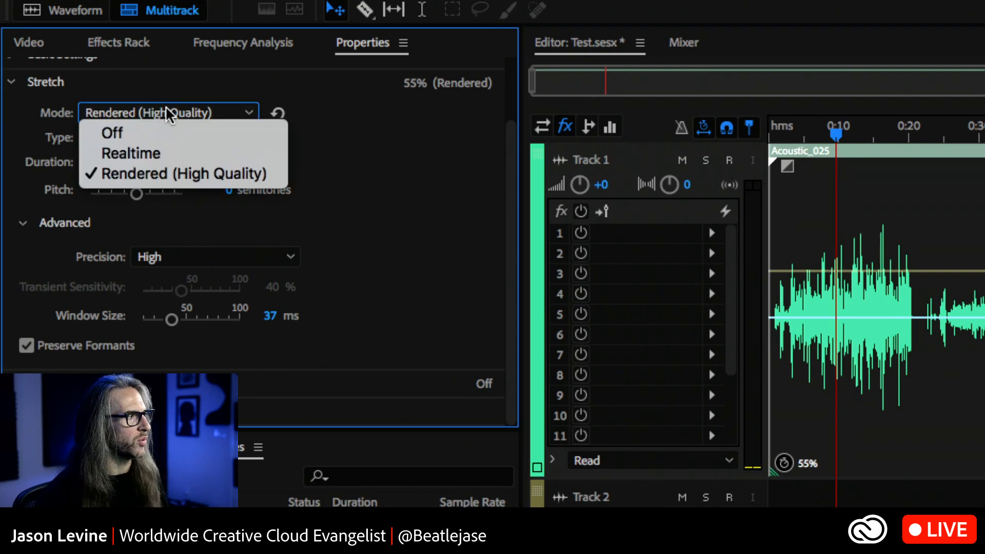
{"action": "left_click", "coordinate": [167, 154]}
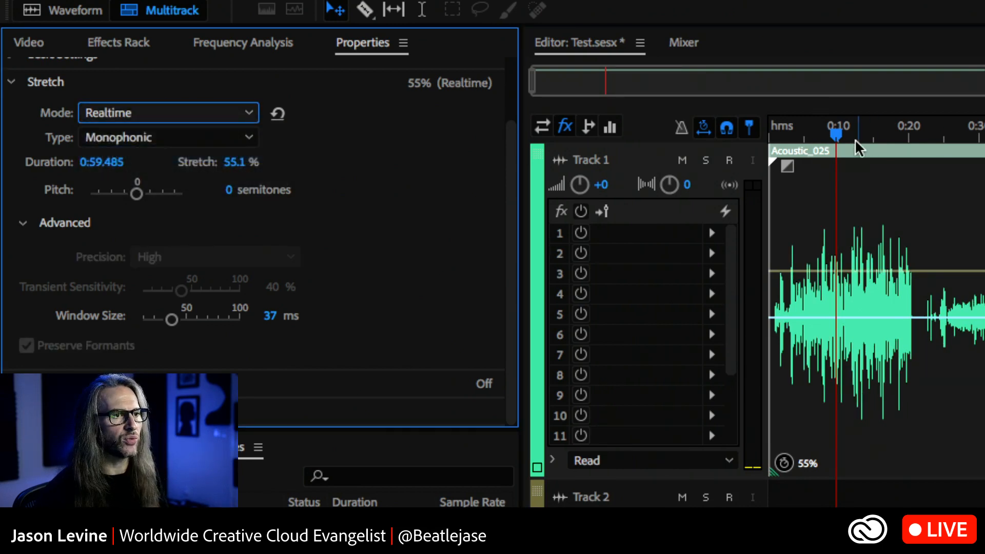
{"action": "key", "text": "space"}
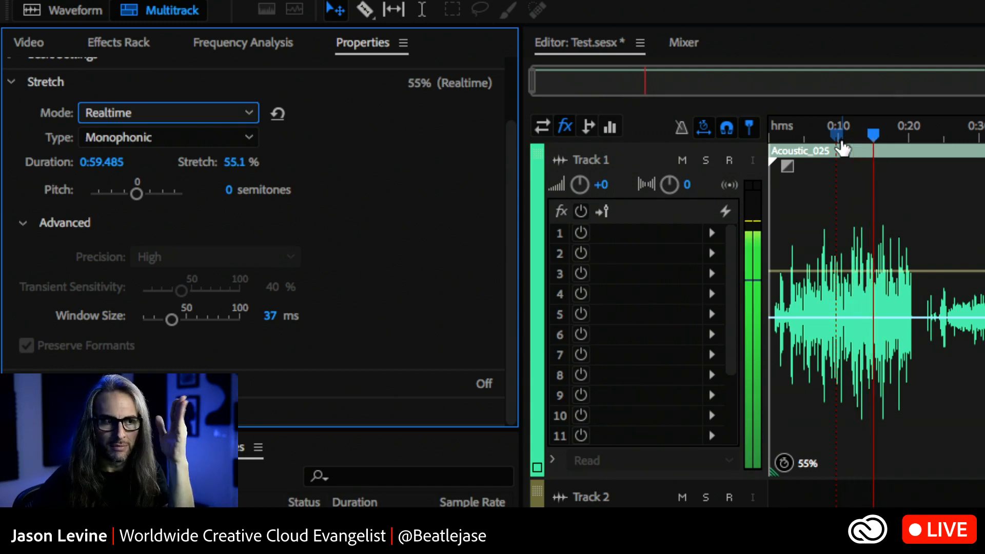
{"action": "key", "text": "space"}
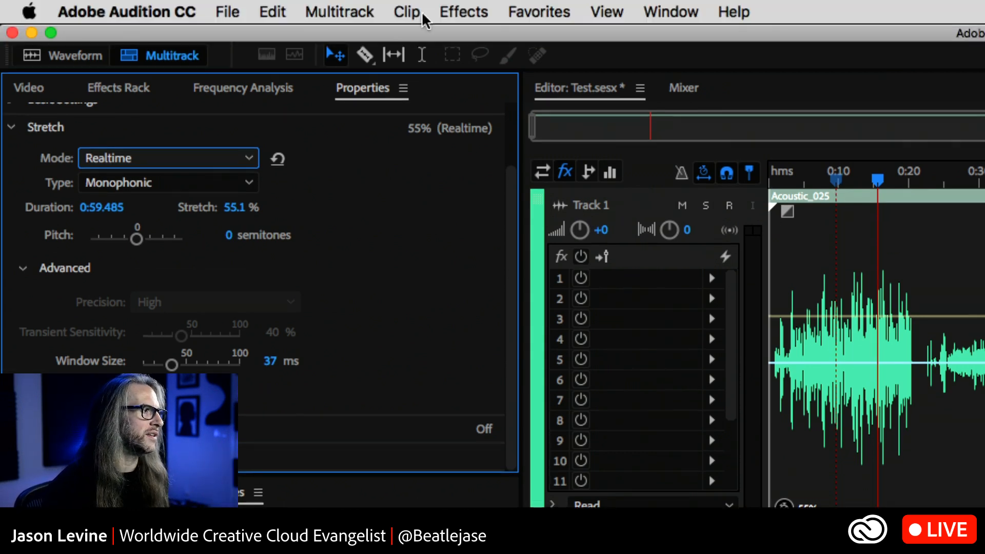
Review the stretch mode and type options of the Acoustic_025 clip, and set the type to Polyphonic
{"action": "left_click", "coordinate": [131, 160]}
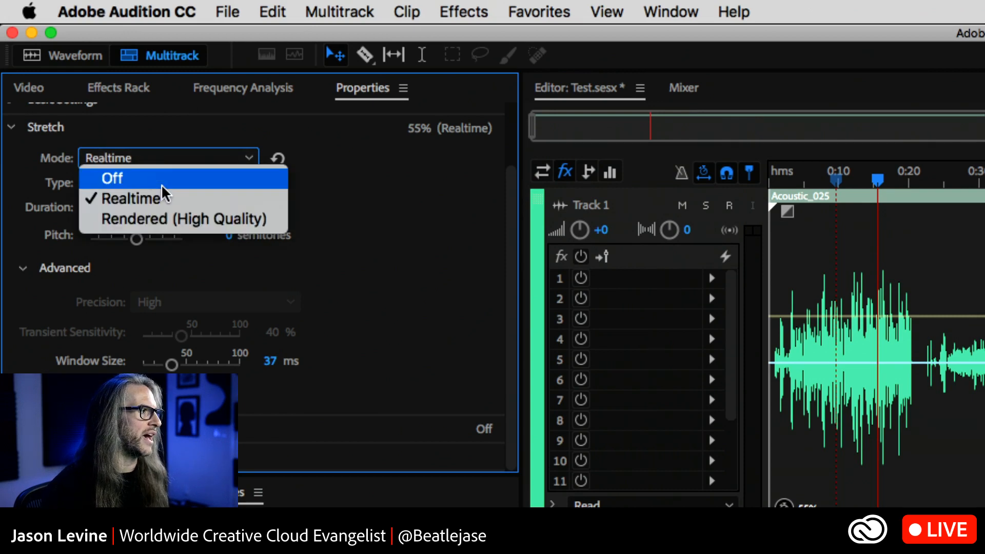
{"action": "left_click", "coordinate": [392, 182]}
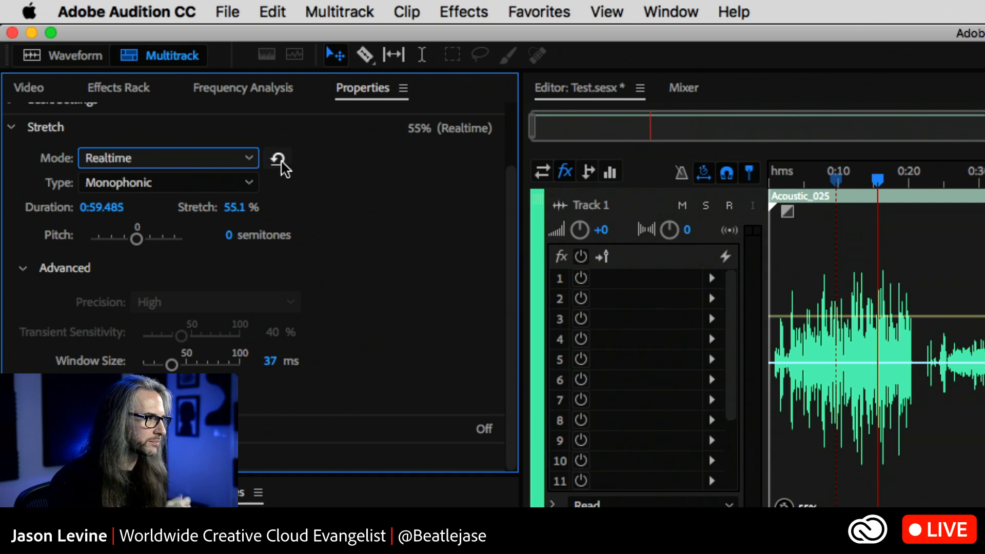
{"action": "left_click", "coordinate": [220, 182]}
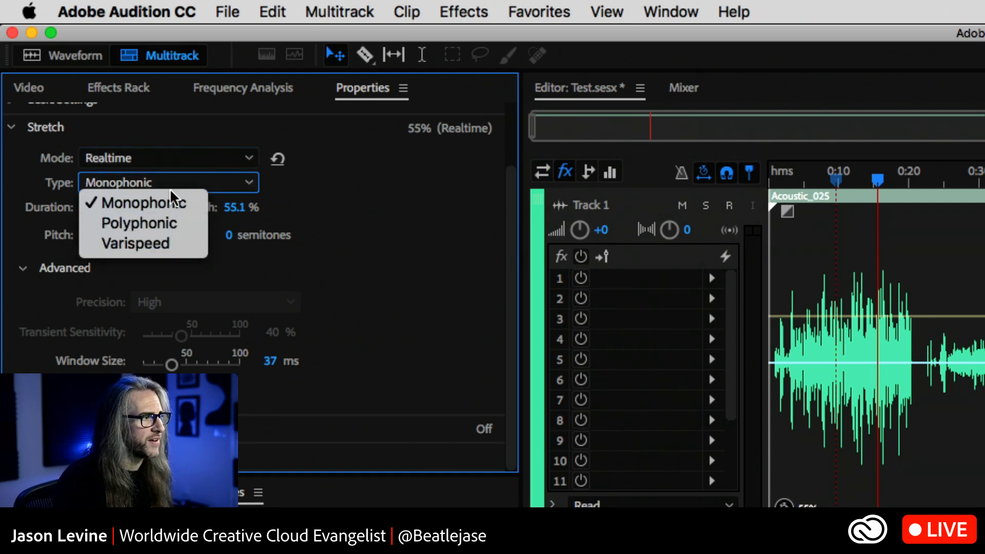
{"action": "left_click", "coordinate": [331, 180]}
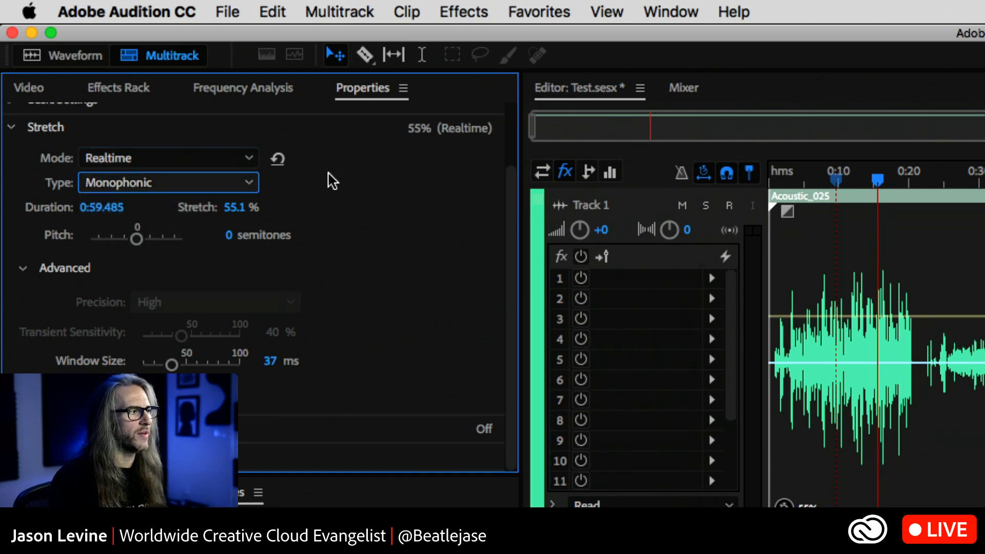
{"action": "left_click", "coordinate": [186, 188]}
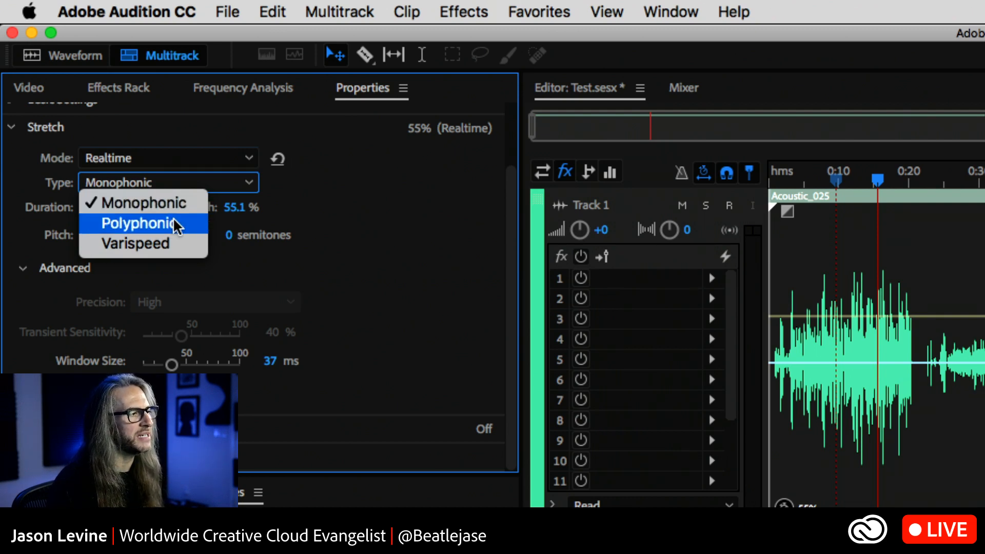
{"action": "left_click", "coordinate": [176, 225]}
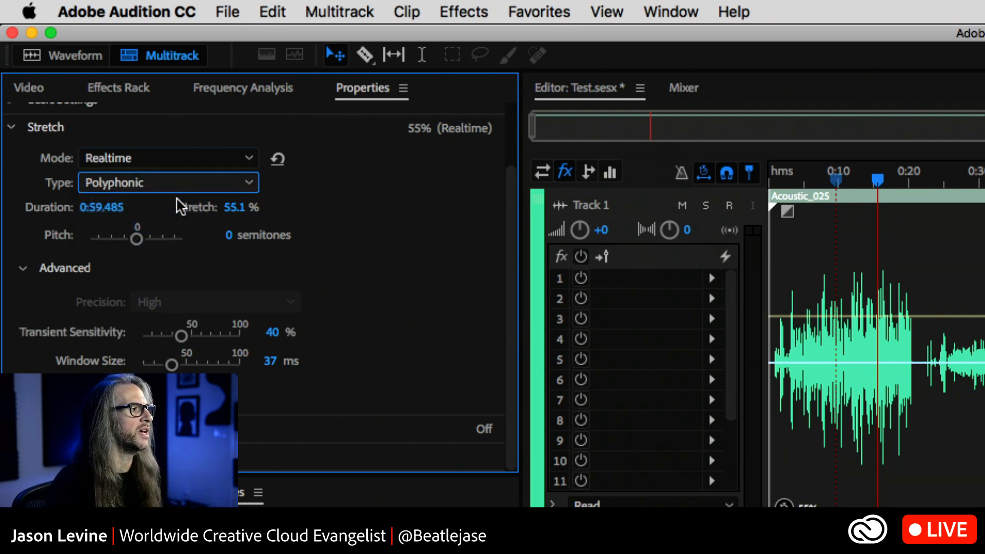
Set the clip's stretch type to Varispeed, and listen to the sped-up audio from about 0:07
{"action": "left_click", "coordinate": [169, 185]}
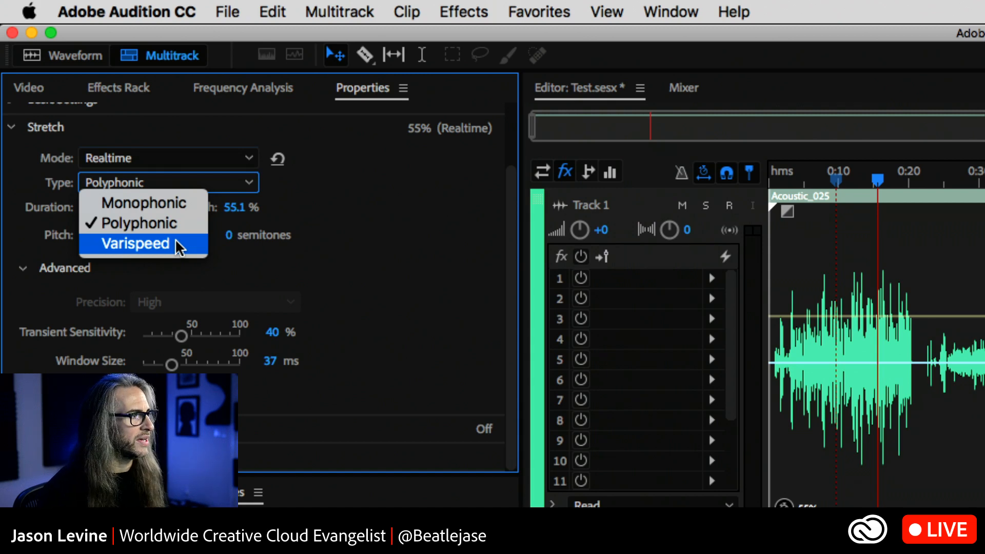
{"action": "left_click", "coordinate": [177, 244]}
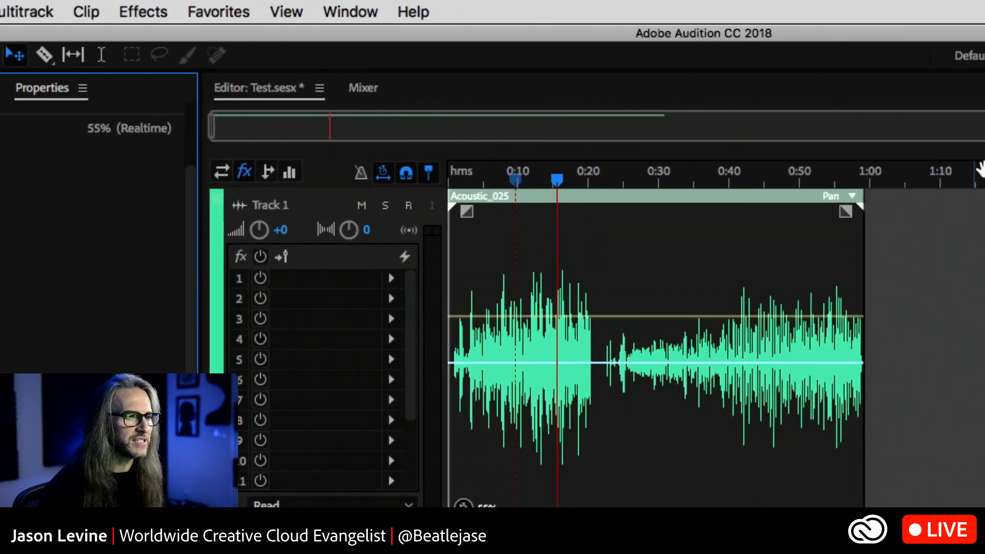
{"action": "left_click", "coordinate": [479, 180]}
{"action": "key", "text": "space"}
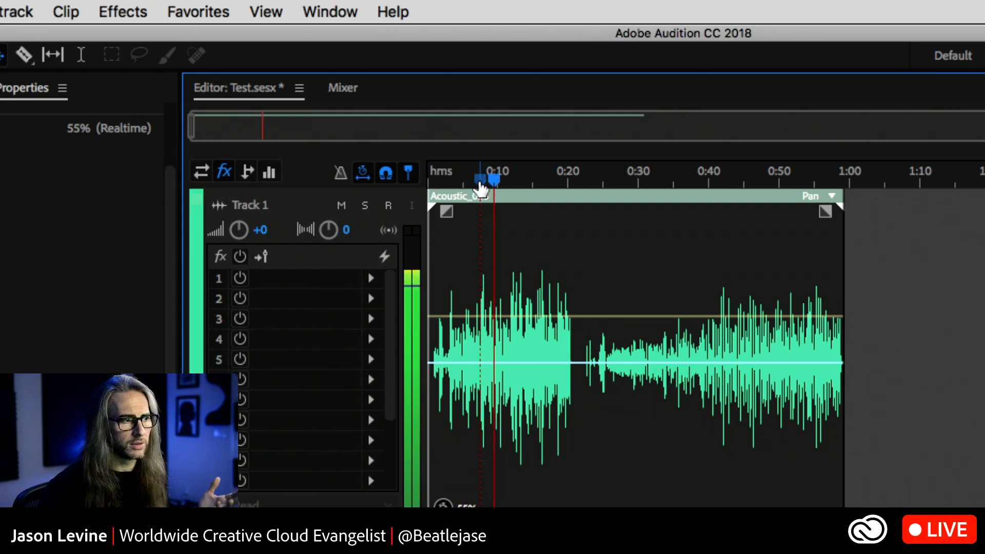
{"action": "key", "text": "space"}
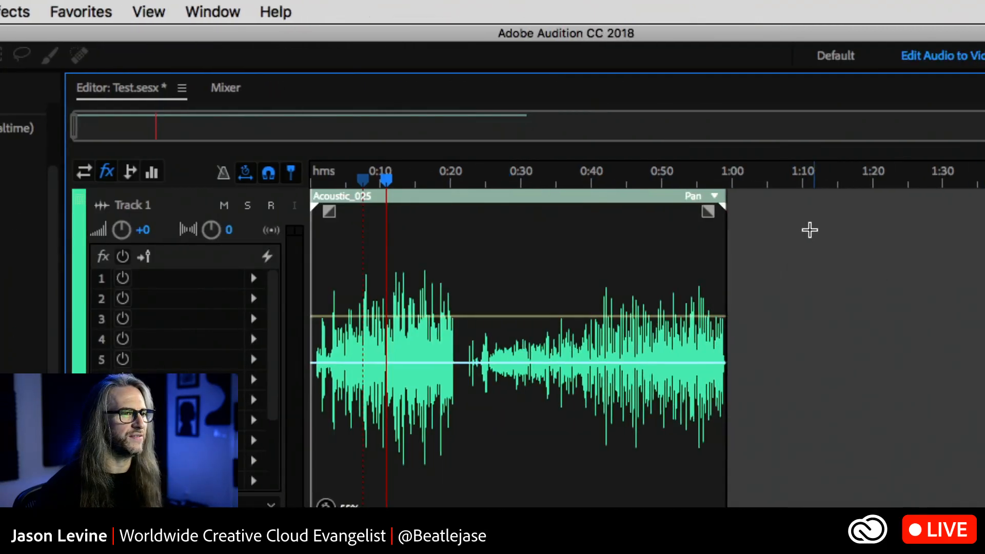
Time-stretch the Acoustic_025 clip to 131% from its end, and listen to the Varispeed slowdown from about 0:23
{"action": "left_click_drag", "start_coordinate": [737, 220], "coordinate": [984, 212]}
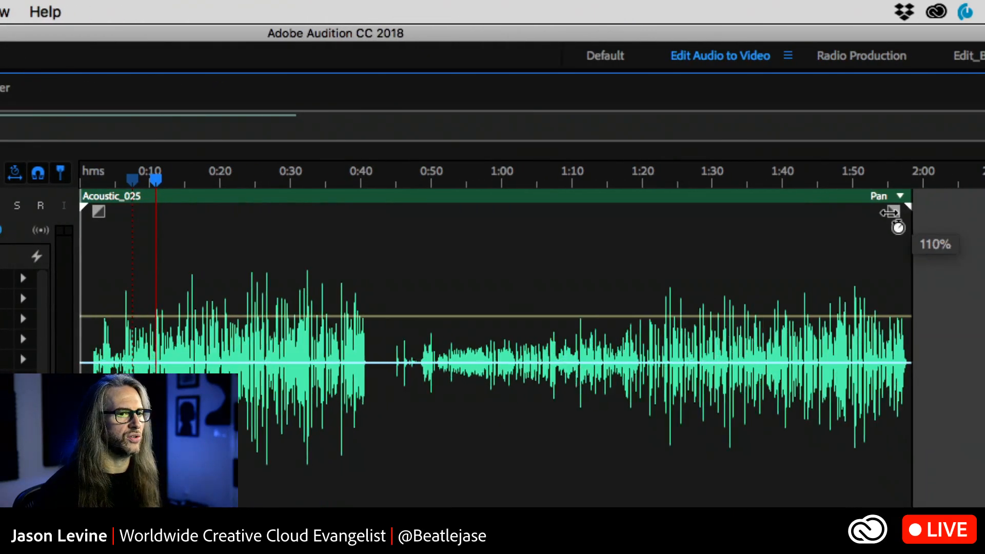
{"action": "left_click_drag", "start_coordinate": [890, 211], "coordinate": [984, 215]}
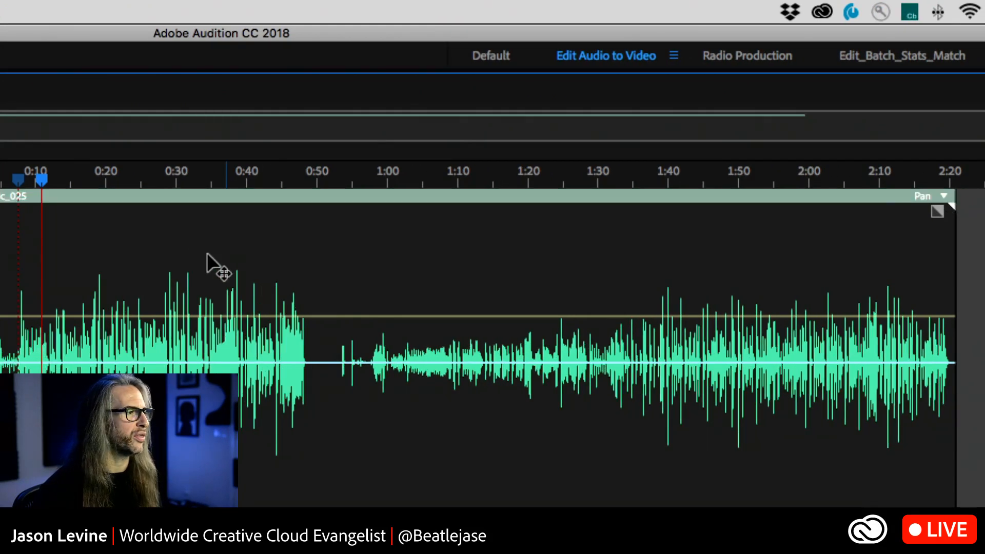
{"action": "left_click", "coordinate": [129, 181]}
{"action": "key", "text": "space"}
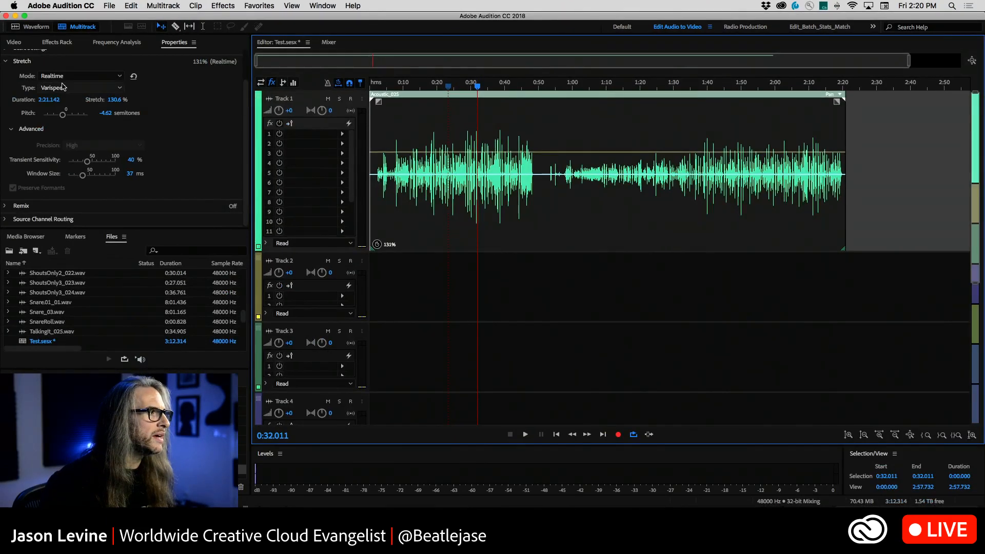
Set the clip's stretch type to Polyphonic, and listen to it from about 0:20
{"action": "left_click", "coordinate": [69, 88]}
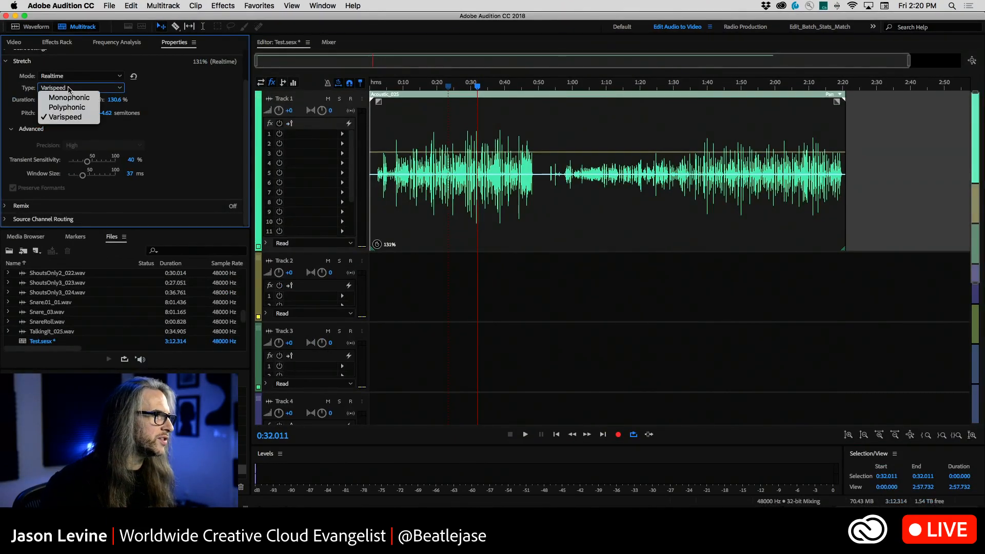
{"action": "left_click", "coordinate": [66, 107]}
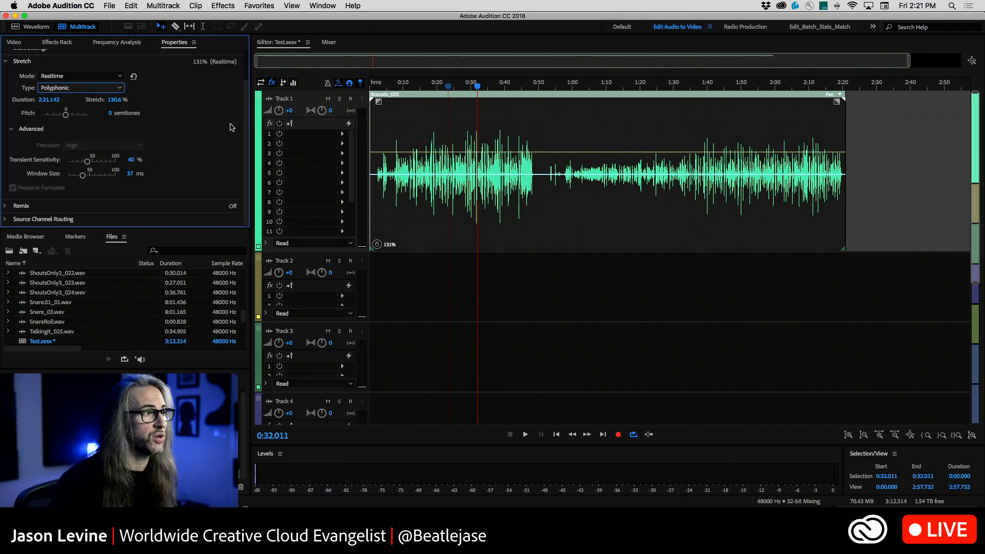
{"action": "left_click", "coordinate": [437, 85]}
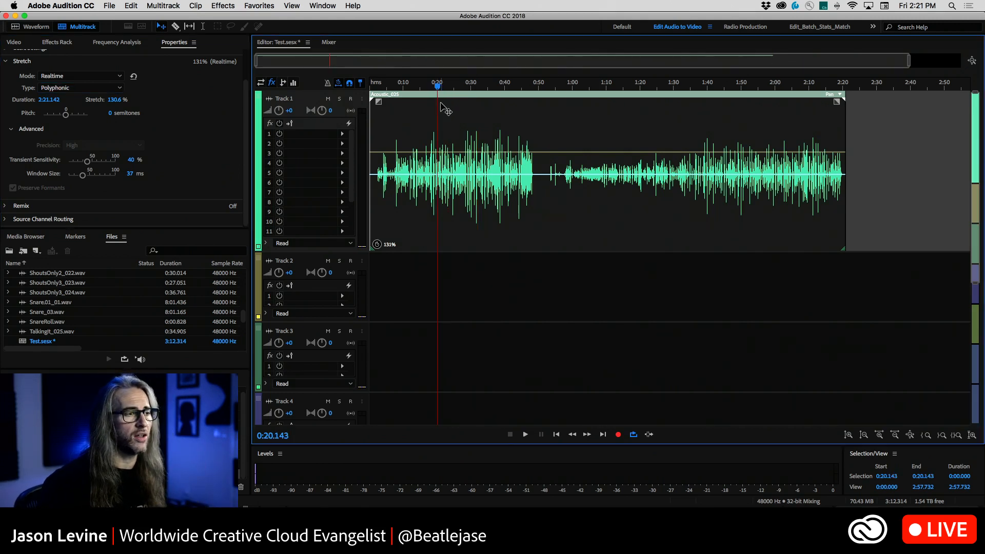
{"action": "key", "text": "space"}
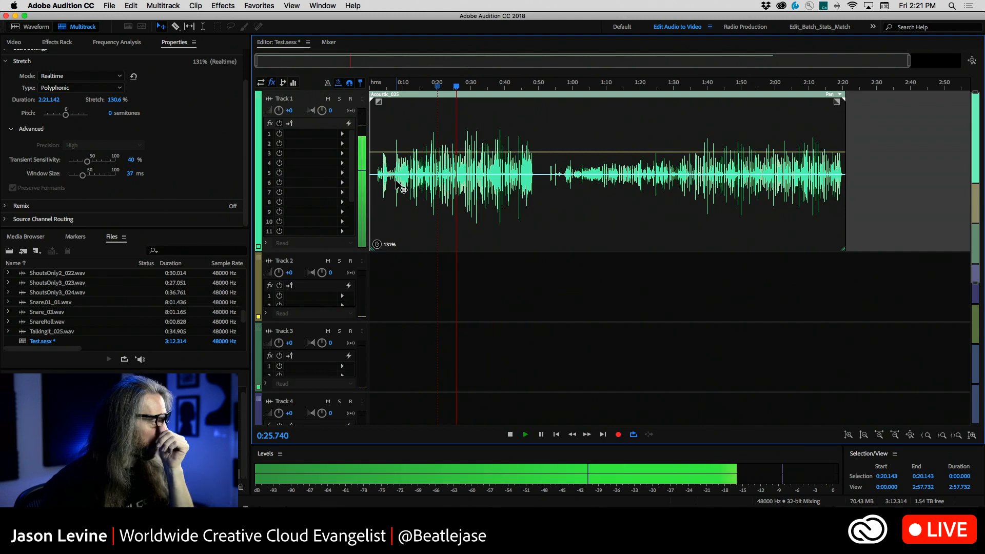
{"action": "key", "text": "space"}
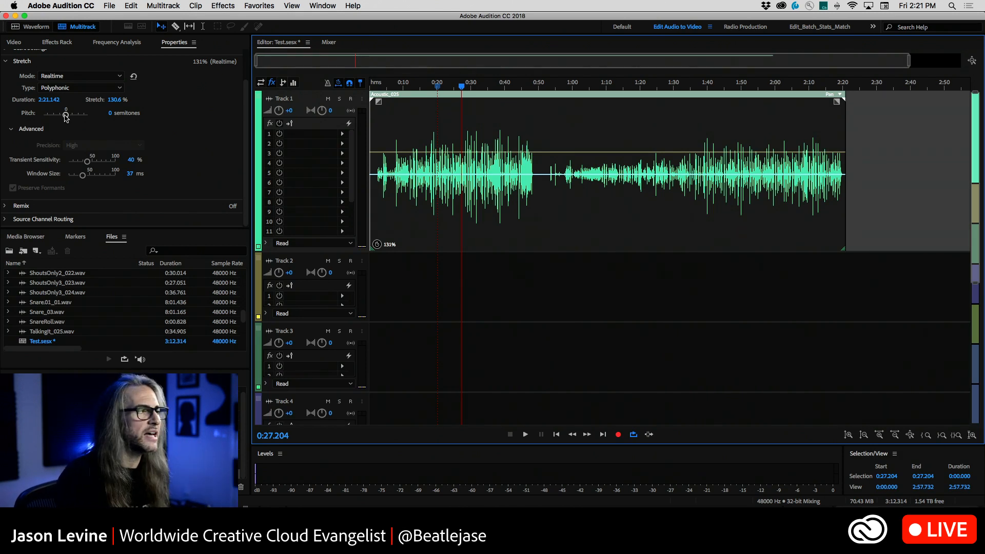
Try a pitch shift of about 1.87 semitones from 0:27, and compare it with the pitch back at 0 semitones
{"action": "left_click_drag", "start_coordinate": [65, 115], "coordinate": [65, 116]}
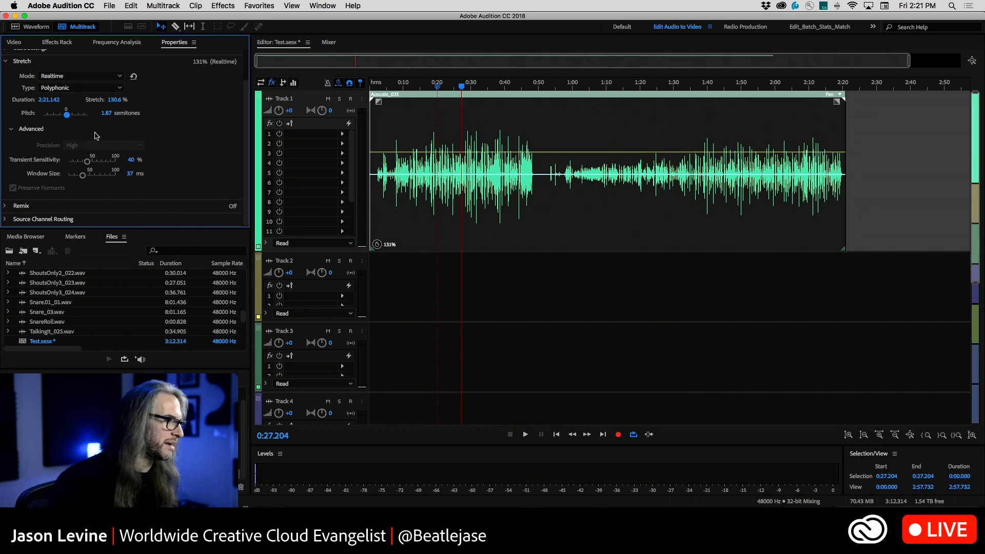
{"action": "key", "text": "space"}
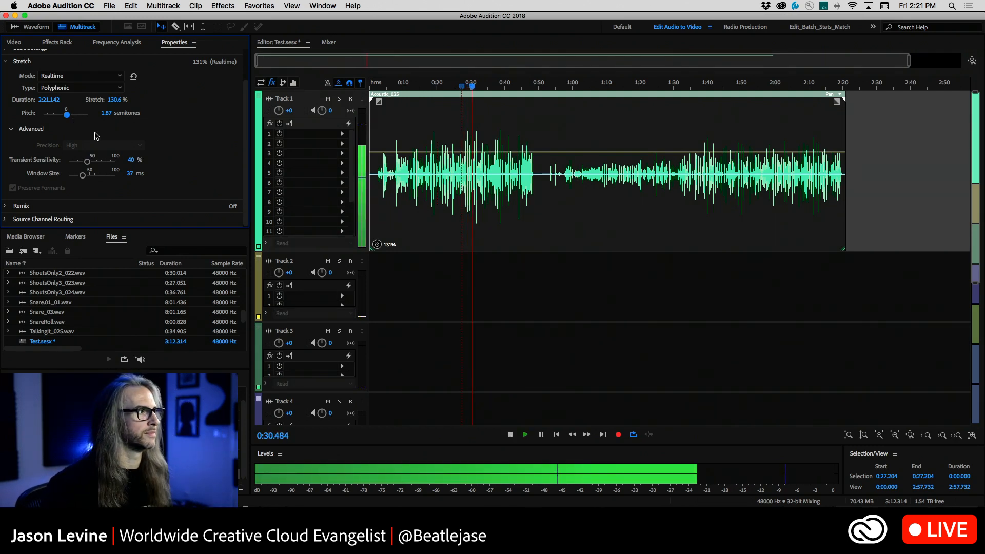
{"action": "key", "text": "space"}
{"action": "key", "text": "space"}
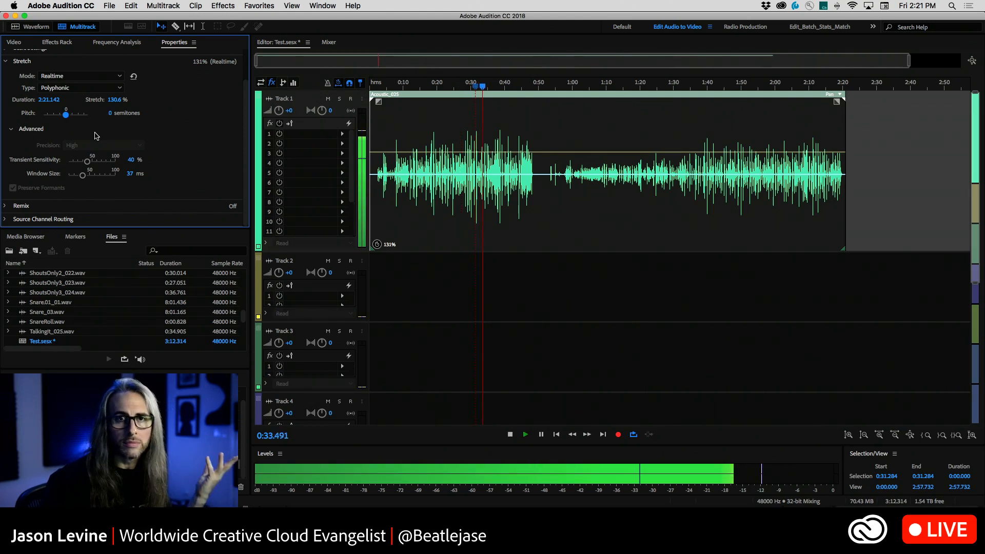
{"action": "key", "text": "space"}
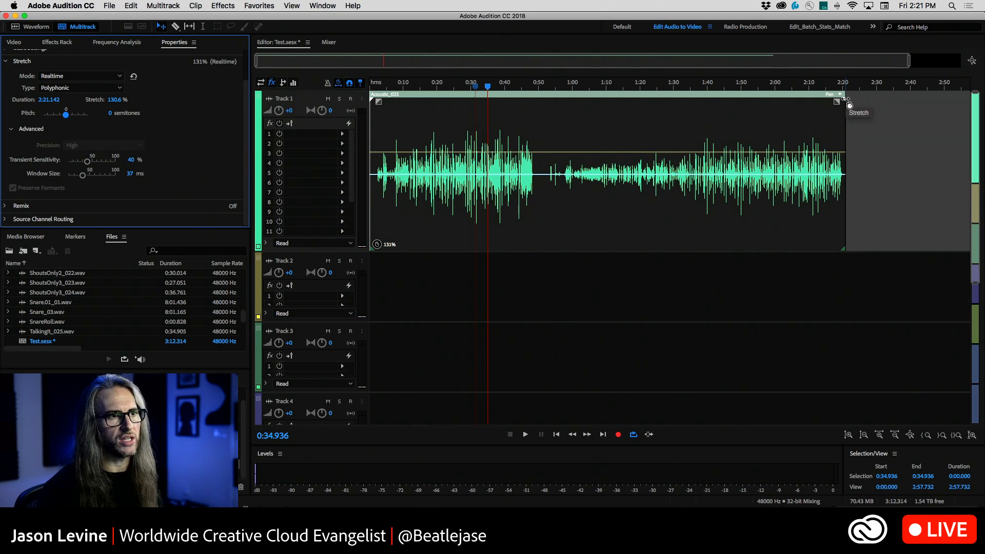
Stretch the Acoustic_025 clip back to about 100% from its end, and listen to it from about 0:15
{"action": "left_click_drag", "start_coordinate": [837, 101], "coordinate": [733, 159]}
{"action": "key", "text": "space"}
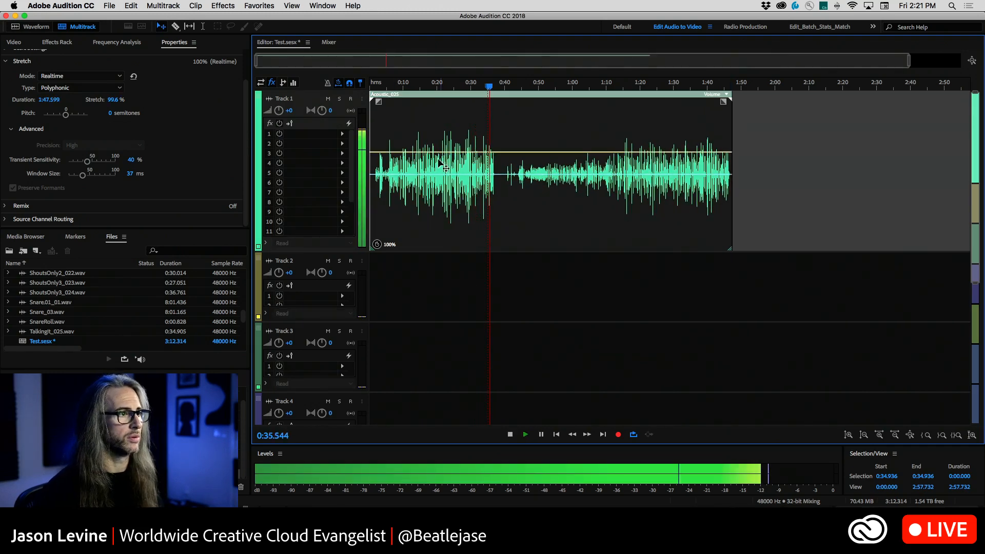
{"action": "left_click", "coordinate": [422, 85]}
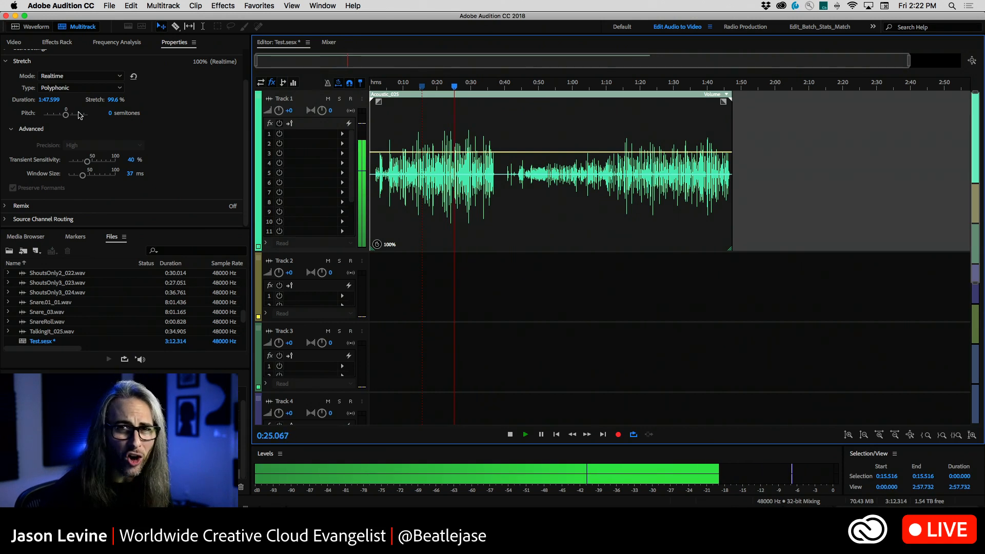
{"action": "key", "text": "space"}
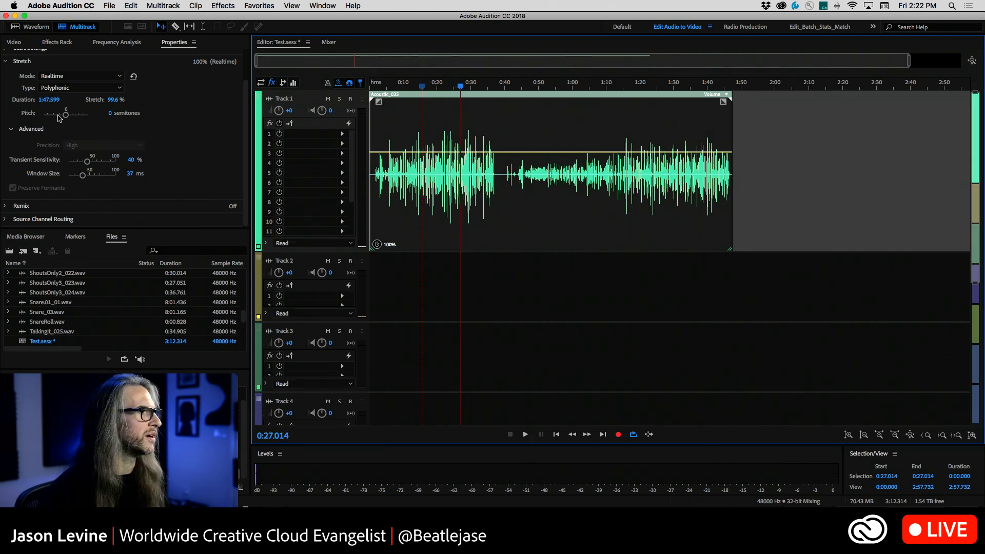
Set the Acoustic_025 clip's pitch to -2 semitones, and listen to it from about 0:27
{"action": "left_click_drag", "start_coordinate": [68, 116], "coordinate": [66, 116]}
{"action": "left_click", "coordinate": [105, 113]}
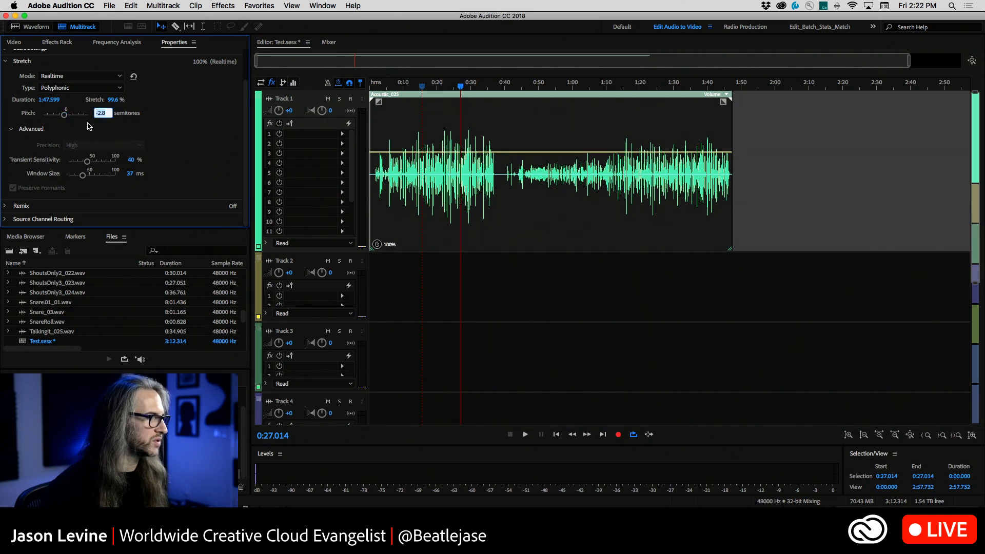
{"action": "type", "text": "-2"}
{"action": "key", "text": "Return"}
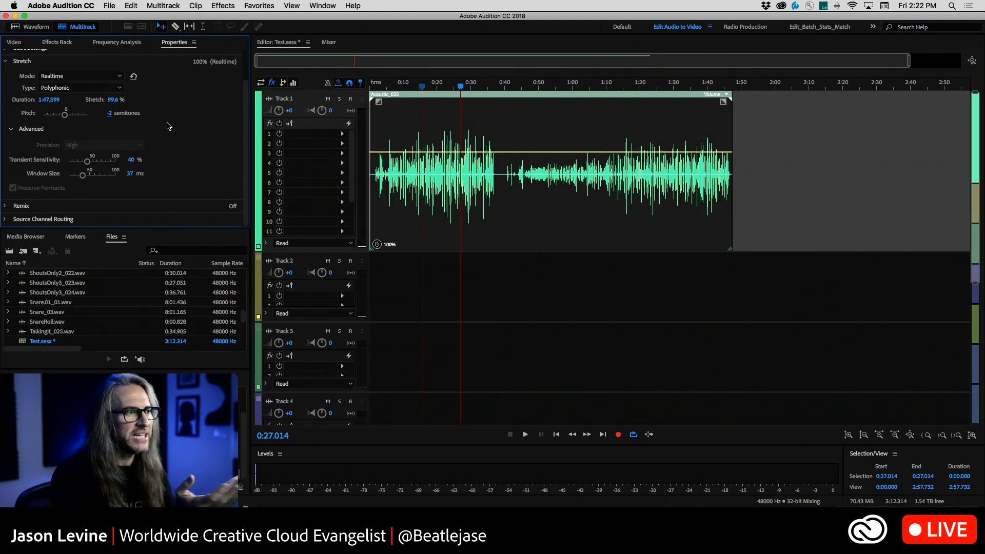
{"action": "key", "text": "space"}
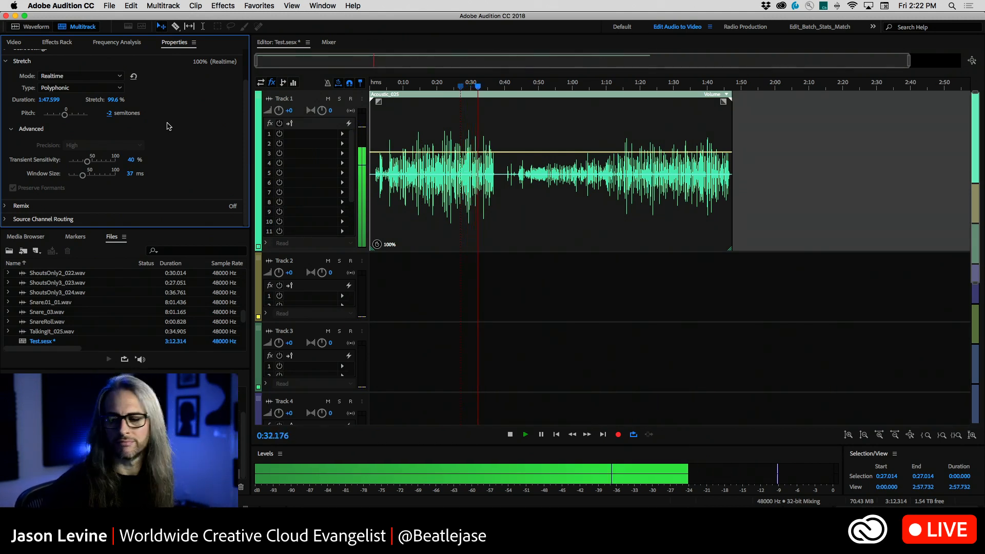
{"action": "key", "text": "space"}
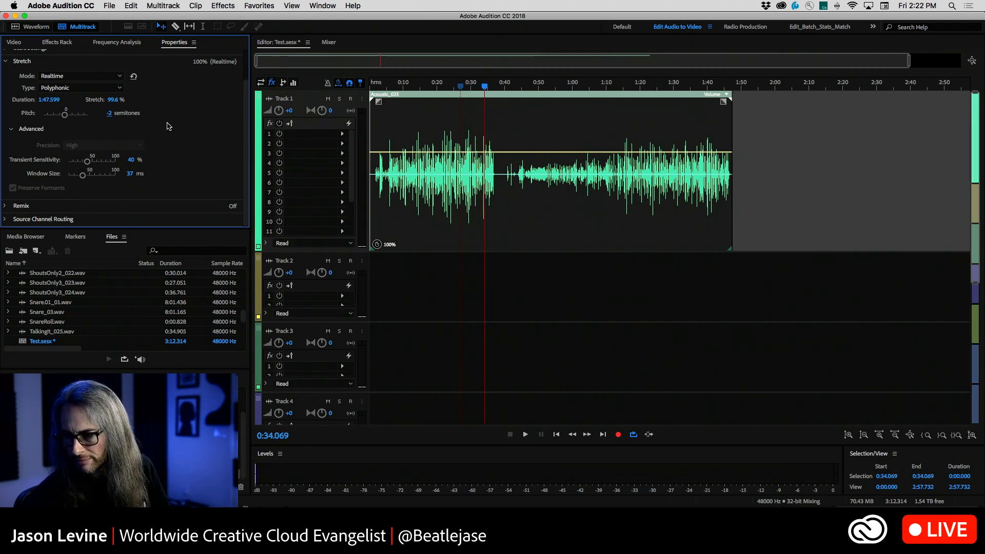